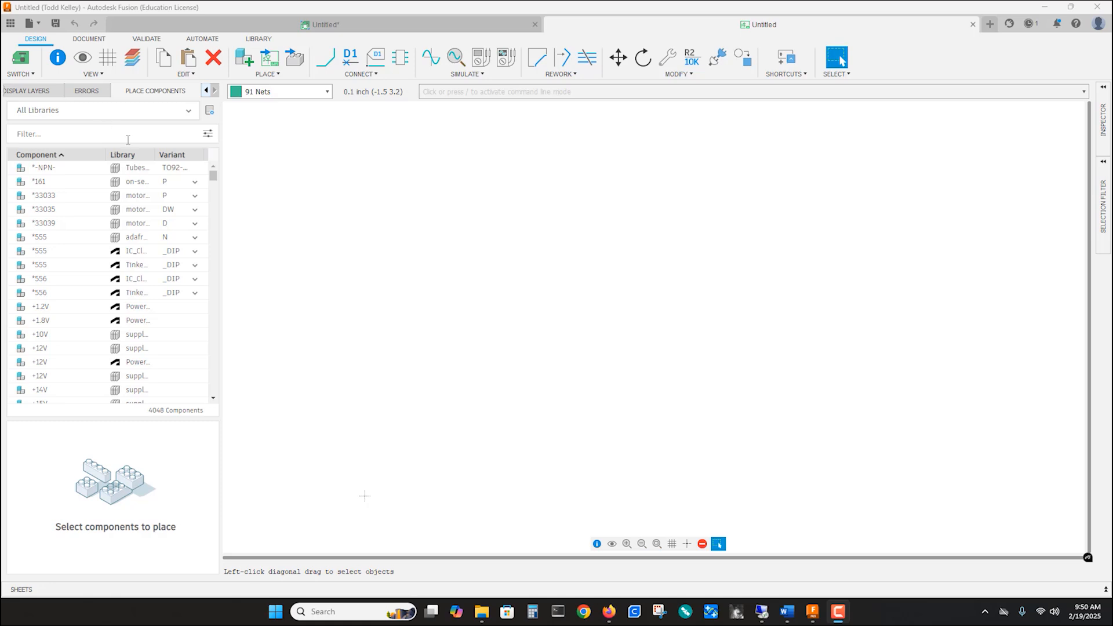
Find FRAME_A_L in the frames library and place one landscape frame with its lower-left corner at the schematic origin
{"action": "left_click", "coordinate": [111, 136]}
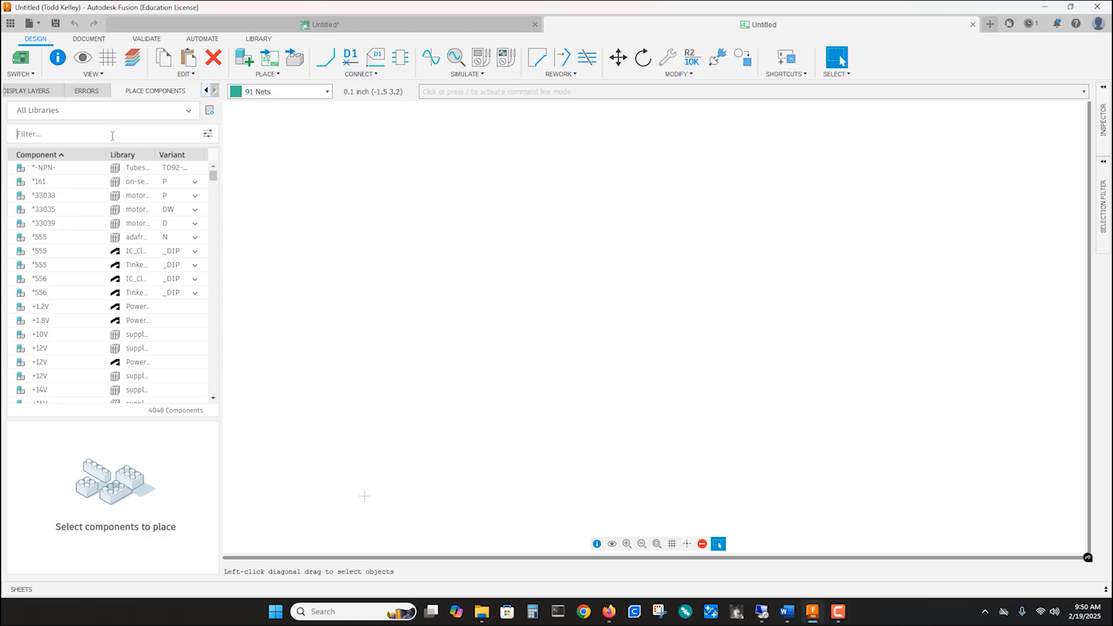
{"action": "type", "text": "fra"}
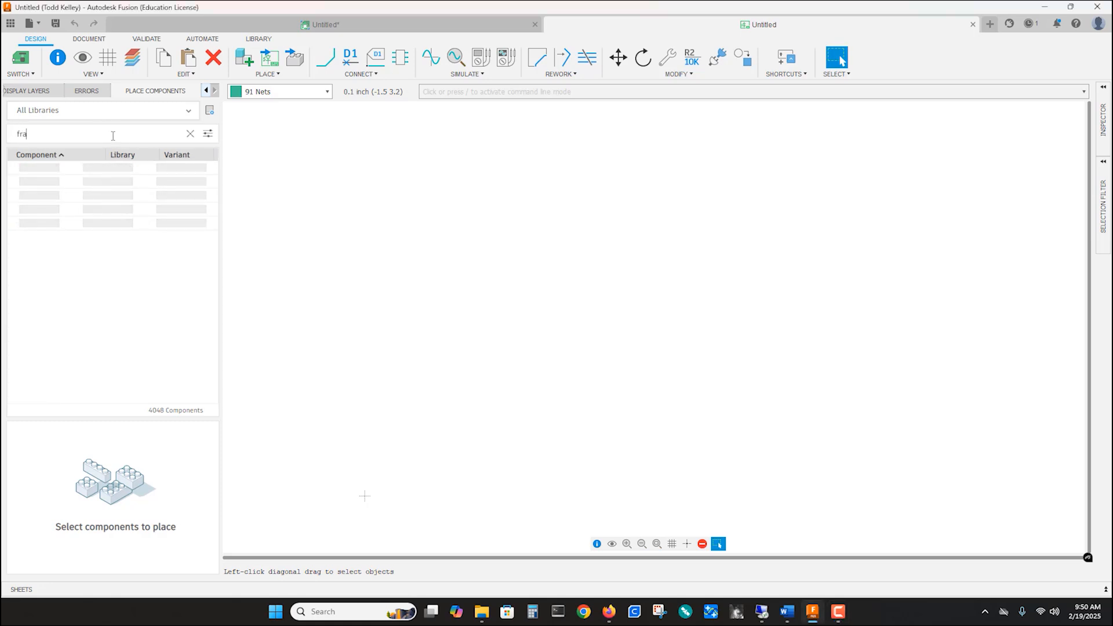
{"action": "type", "text": "me_"}
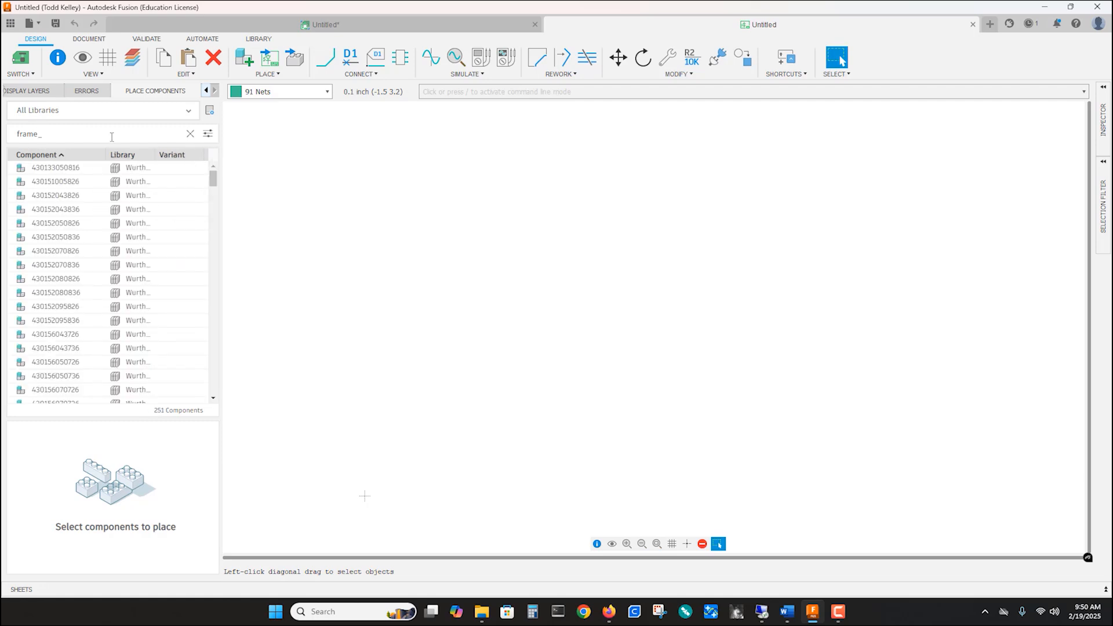
{"action": "type", "text": "a"}
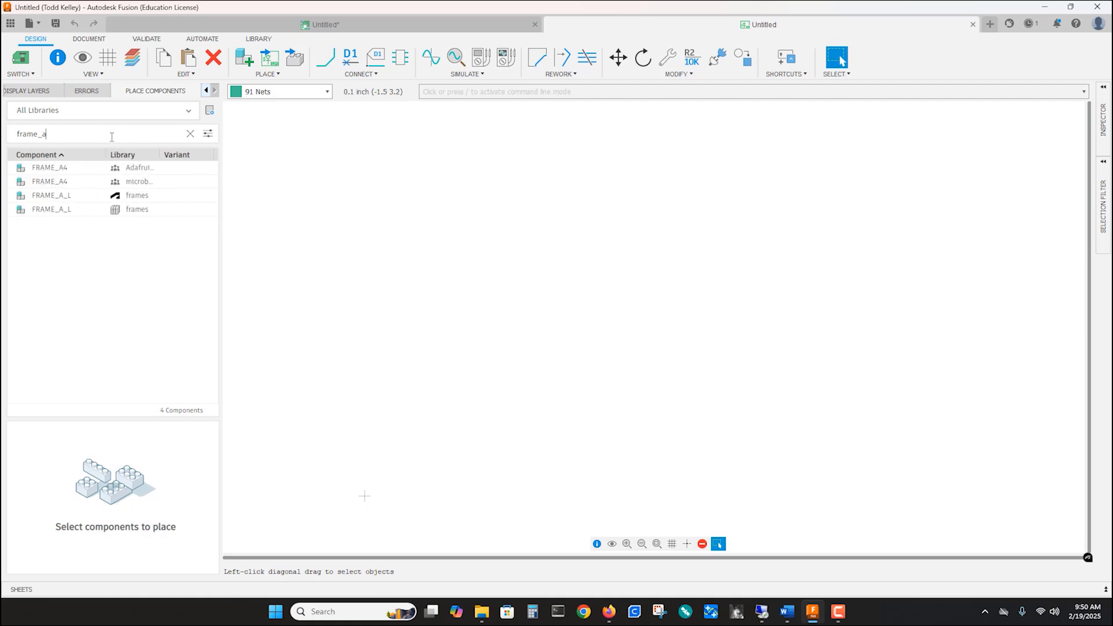
{"action": "left_click", "coordinate": [51, 199]}
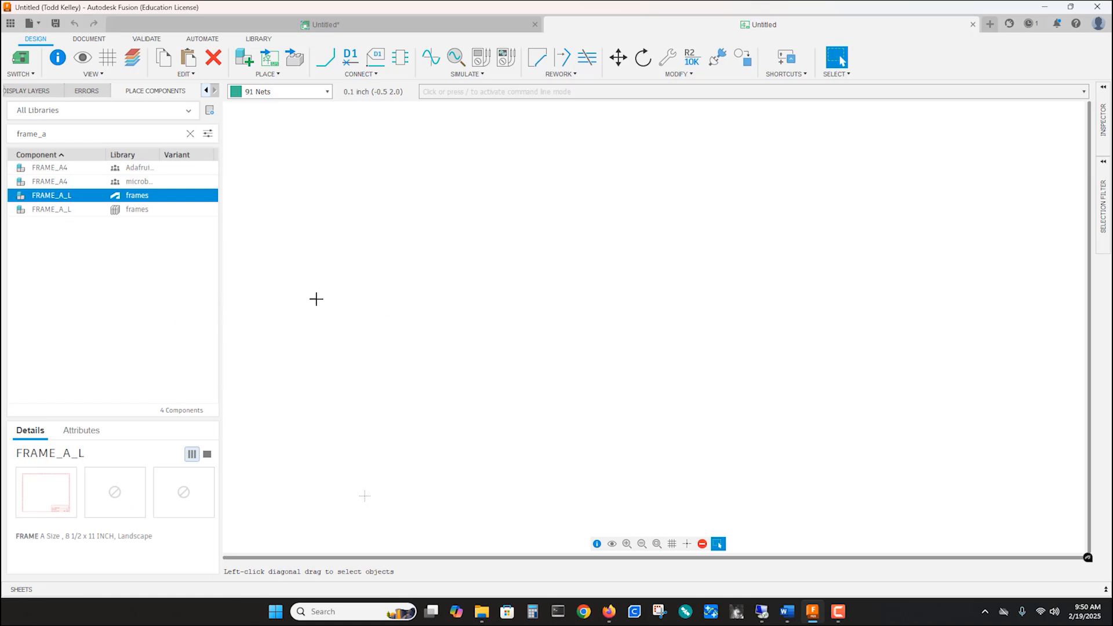
{"action": "double_click", "coordinate": [52, 200]}
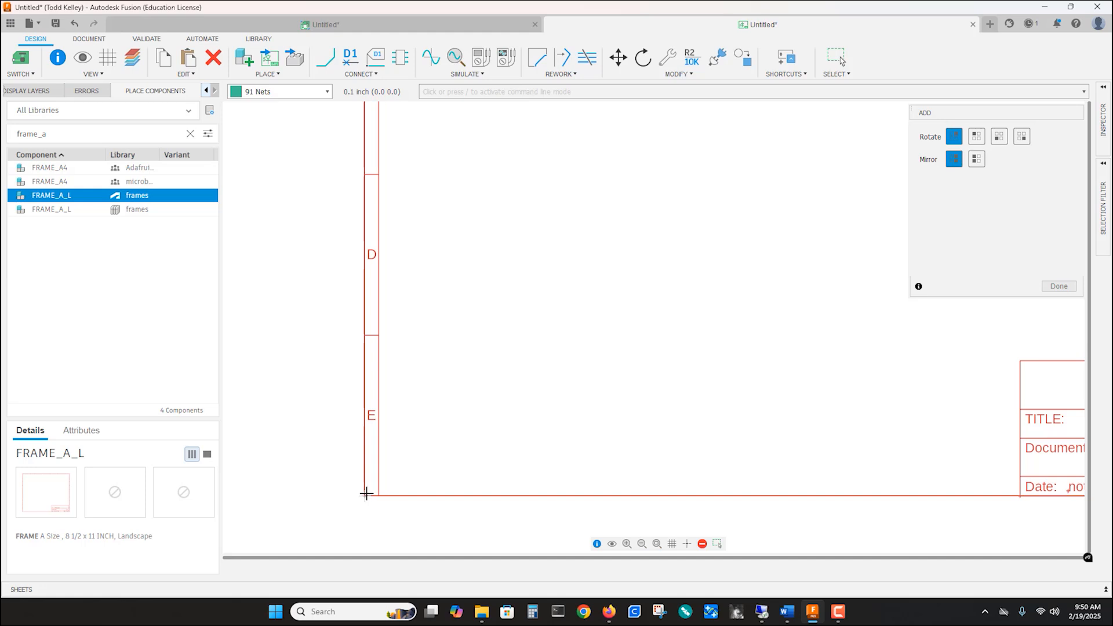
{"action": "left_click", "coordinate": [365, 495]}
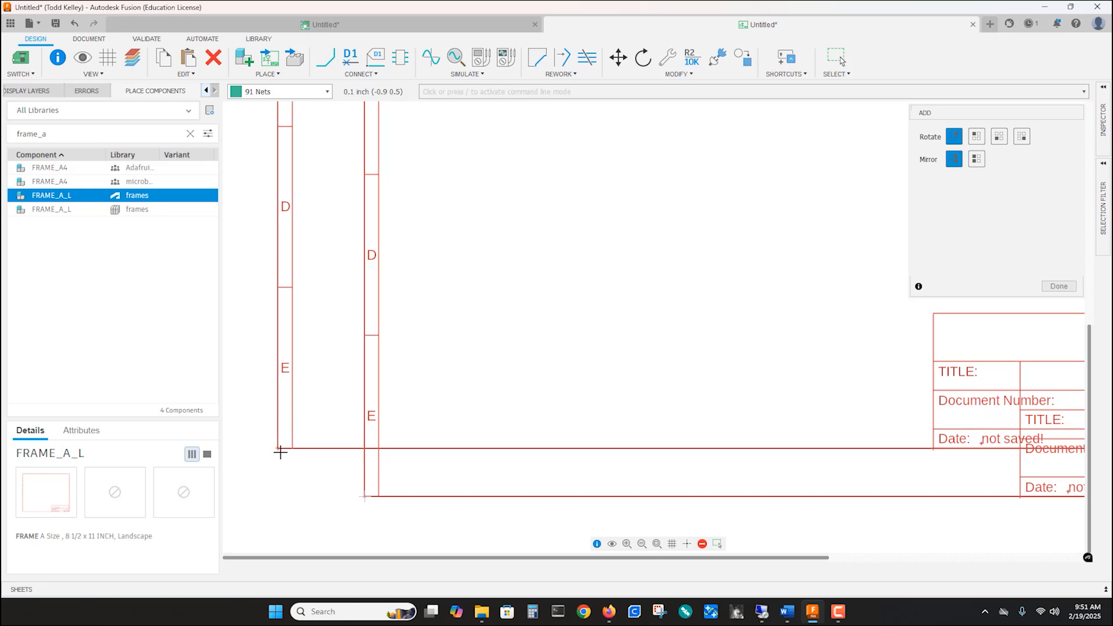
{"action": "key", "text": "Escape"}
{"action": "key", "text": "Escape"}
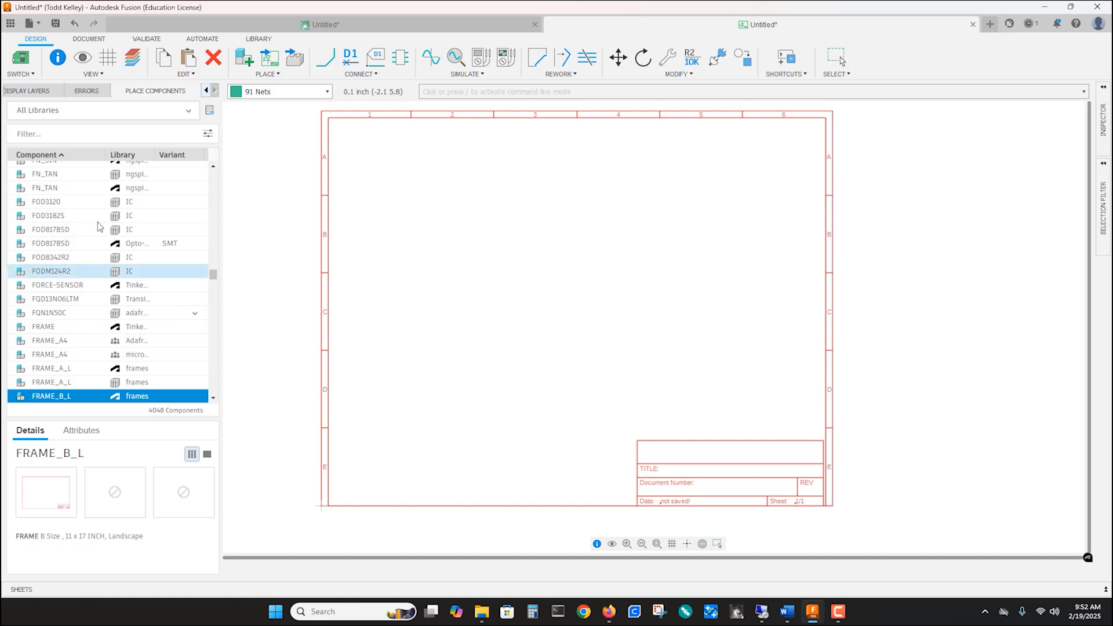
Save the schematic under the name "Blink LEDS"
{"action": "left_click", "coordinate": [30, 24]}
{"action": "left_click", "coordinate": [47, 134]}
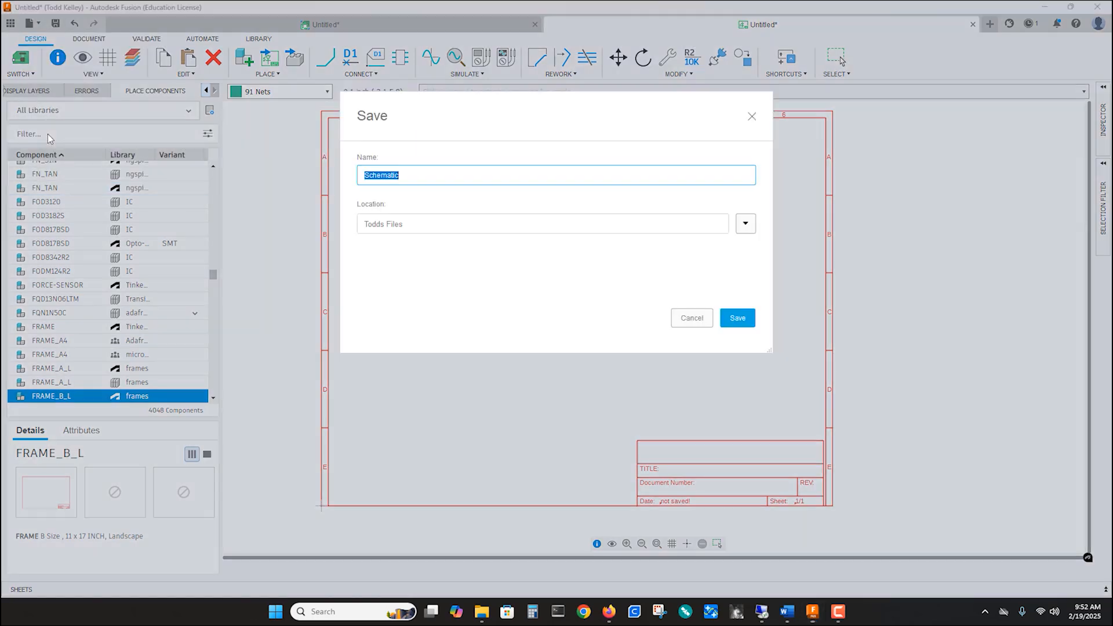
{"action": "type", "text": "Blink LEDS"}
{"action": "left_click", "coordinate": [741, 321]}
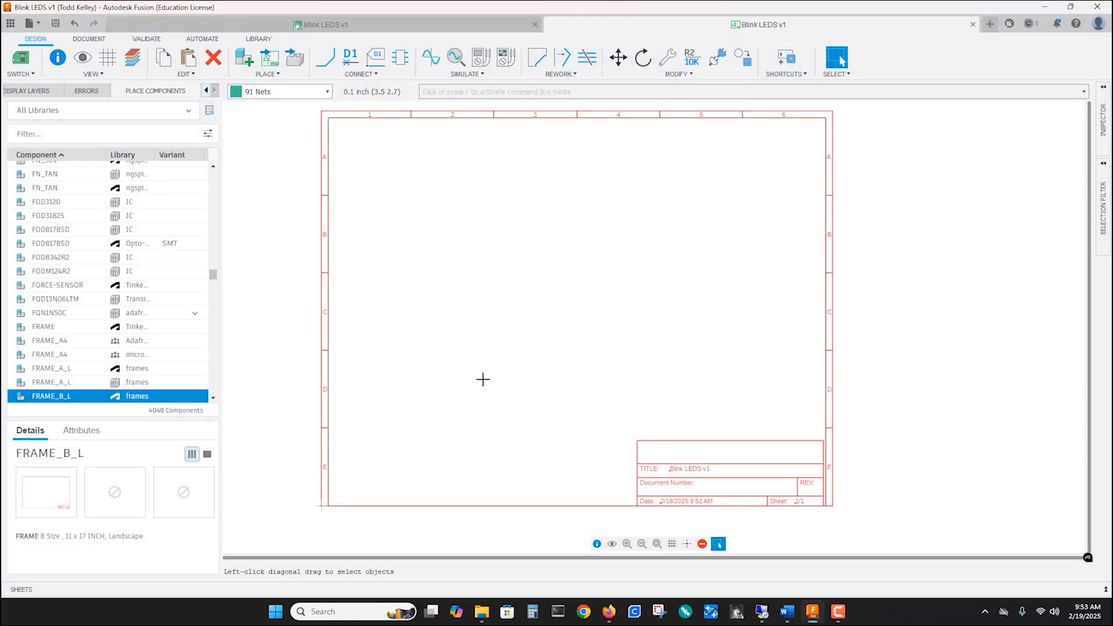
Examine the Reverse zoom direction option in the general preferences and test how zooming behaves on the schematic frame
{"action": "scroll", "coordinate": [506, 355], "scroll_direction": "up", "scroll_amount": 3}
{"action": "scroll", "coordinate": [507, 355], "scroll_direction": "down", "scroll_amount": 4}
{"action": "scroll", "coordinate": [506, 357], "scroll_direction": "up", "scroll_amount": 2}
{"action": "scroll", "coordinate": [507, 356], "scroll_direction": "down", "scroll_amount": 3}
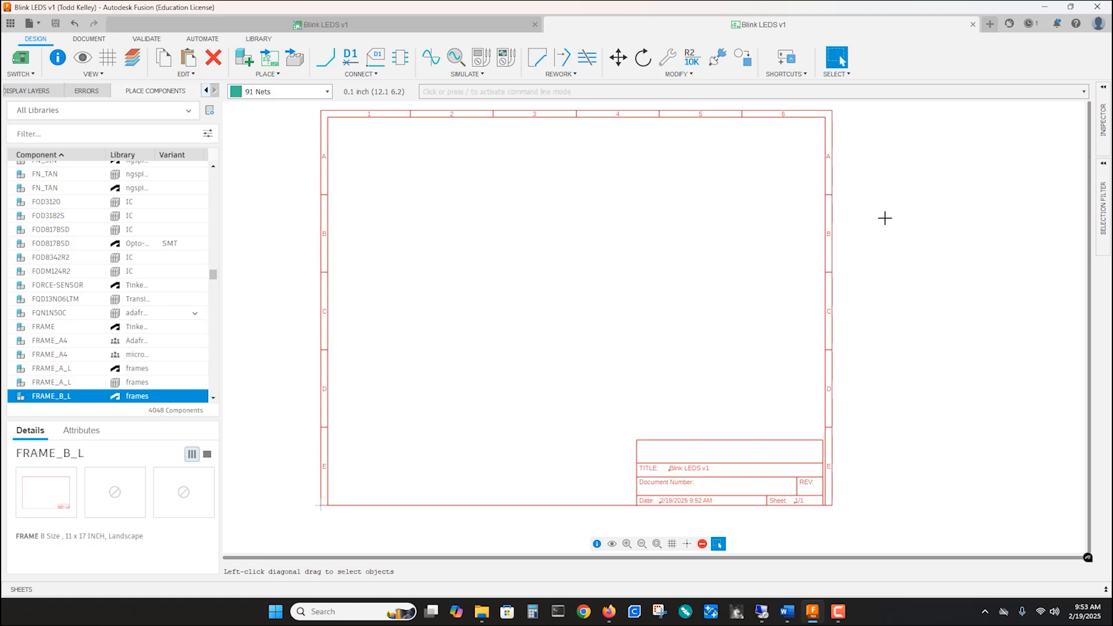
{"action": "left_click", "coordinate": [1098, 25]}
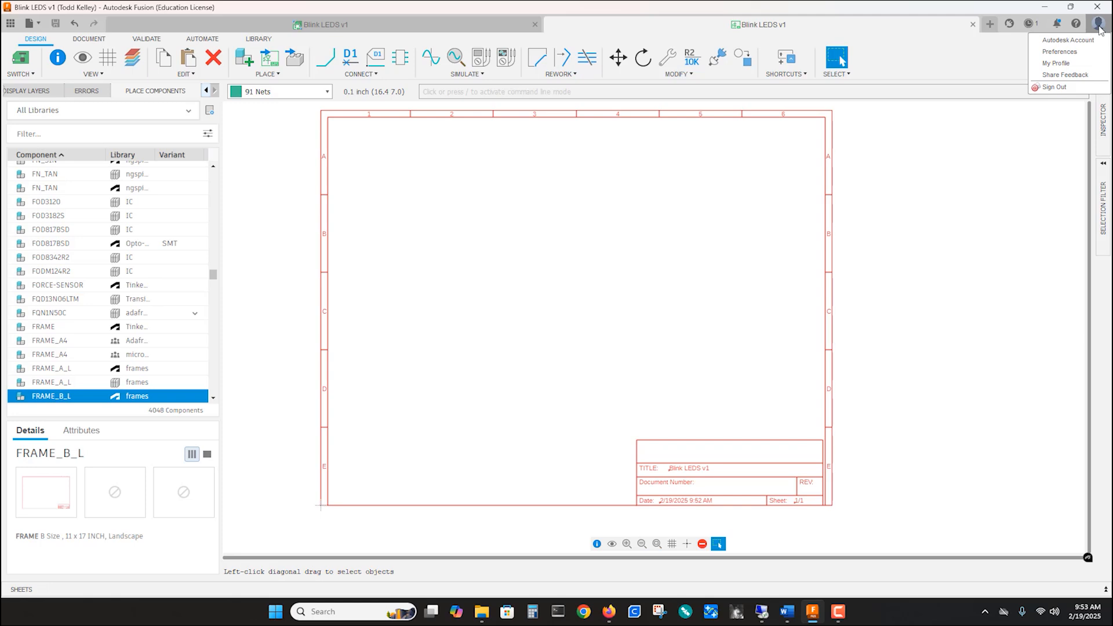
{"action": "left_click", "coordinate": [1059, 51]}
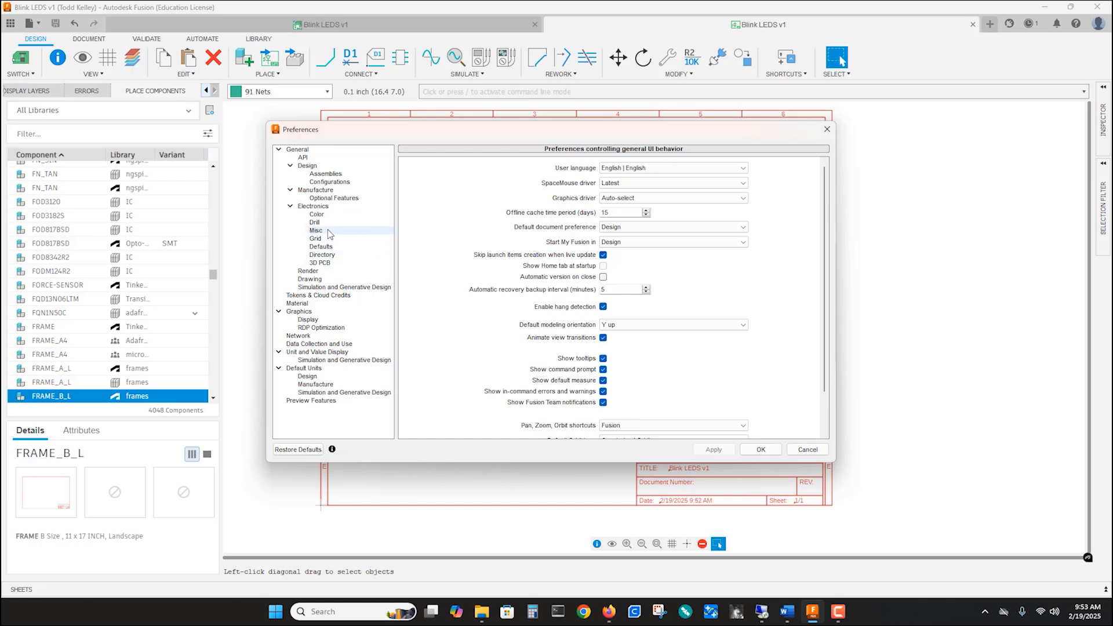
{"action": "left_click", "coordinate": [303, 152]}
{"action": "scroll", "coordinate": [497, 339], "scroll_direction": "down", "scroll_amount": 2}
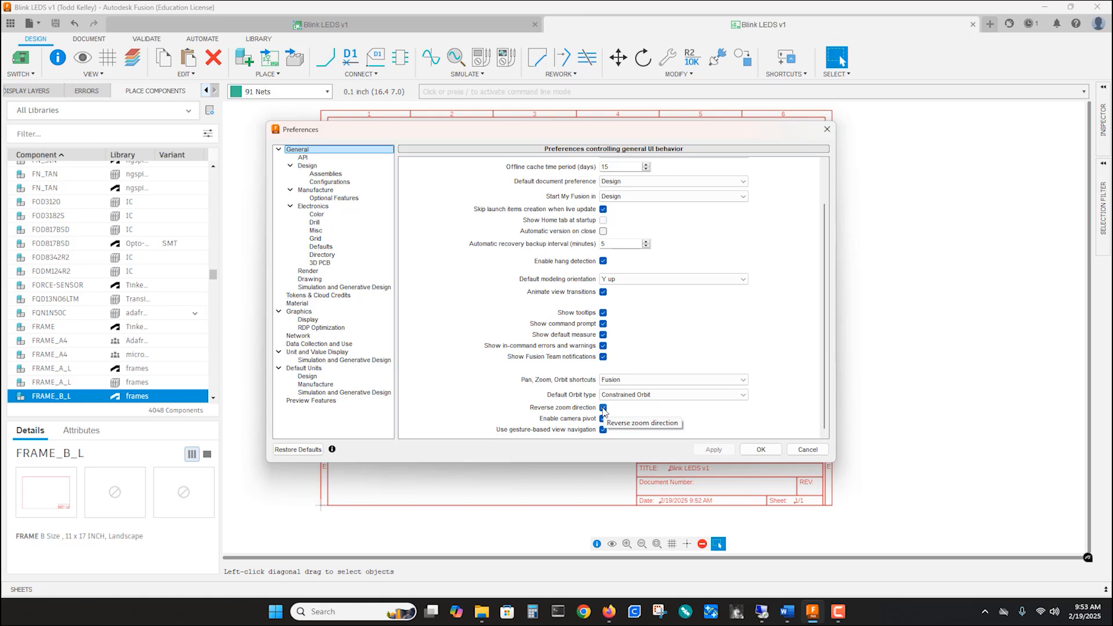
{"action": "left_click", "coordinate": [761, 450]}
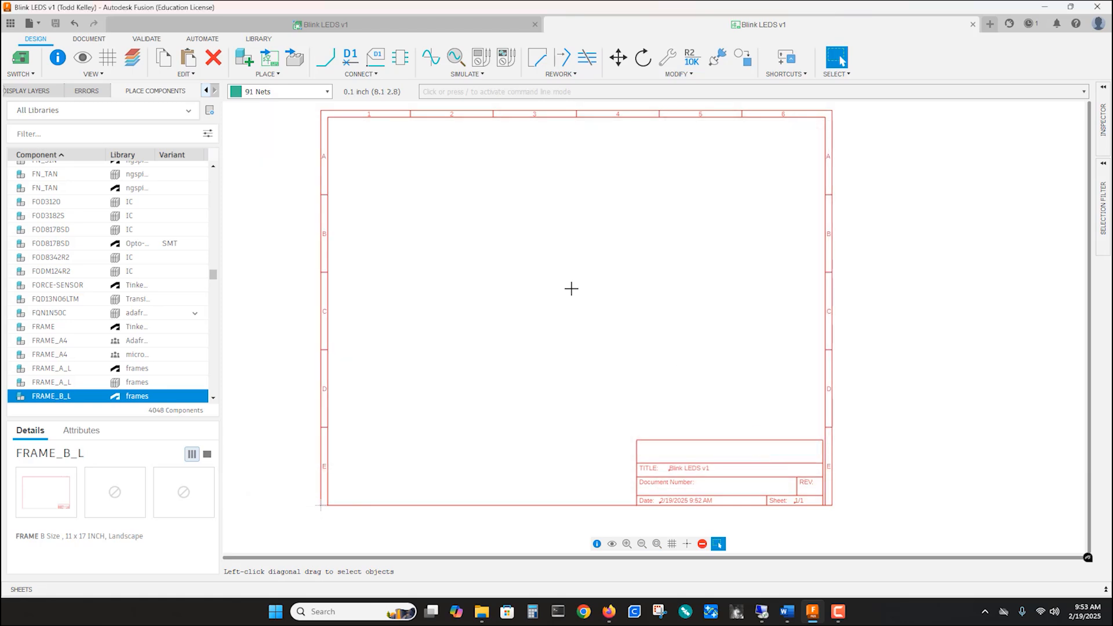
{"action": "scroll", "coordinate": [505, 289], "scroll_direction": "down", "scroll_amount": 3}
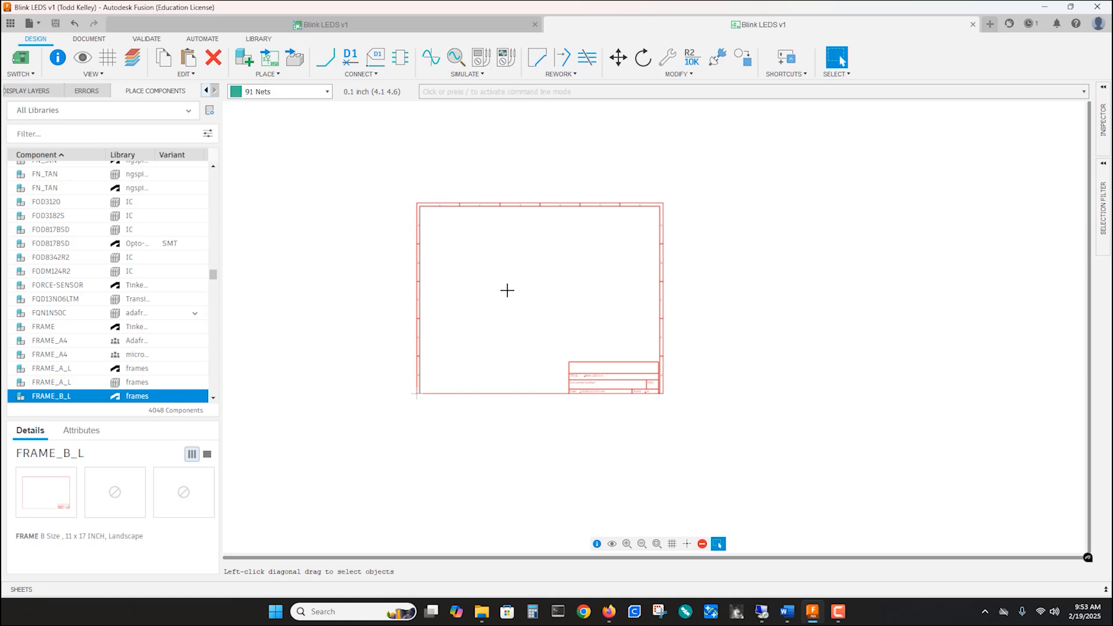
{"action": "scroll", "coordinate": [506, 290], "scroll_direction": "down", "scroll_amount": 2}
{"action": "scroll", "coordinate": [507, 290], "scroll_direction": "up", "scroll_amount": 5}
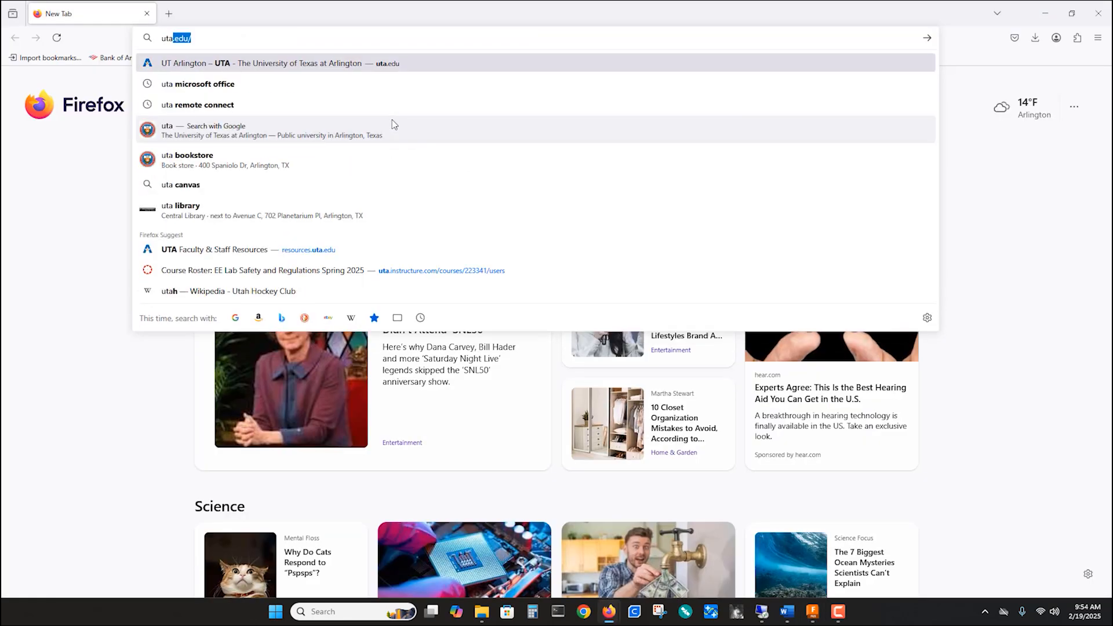
Search the web for "uta ee labs" and open the Undergraduate Laboratory for Electrical Engineering page
{"action": "type", "text": "ee "}
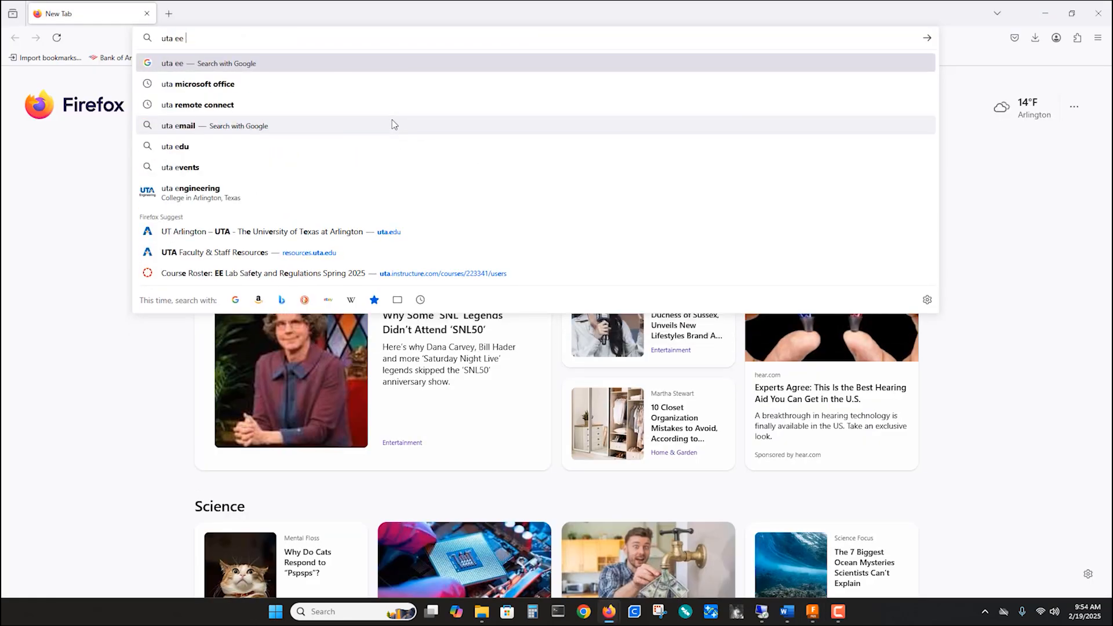
{"action": "type", "text": "labs"}
{"action": "key", "text": "Return"}
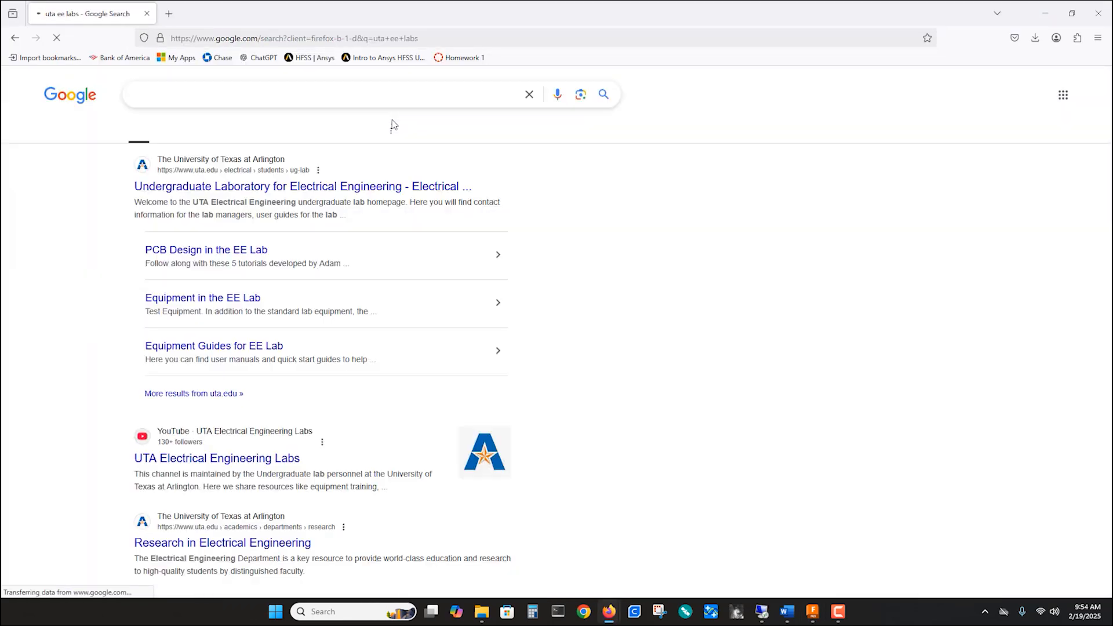
{"action": "left_click", "coordinate": [307, 187]}
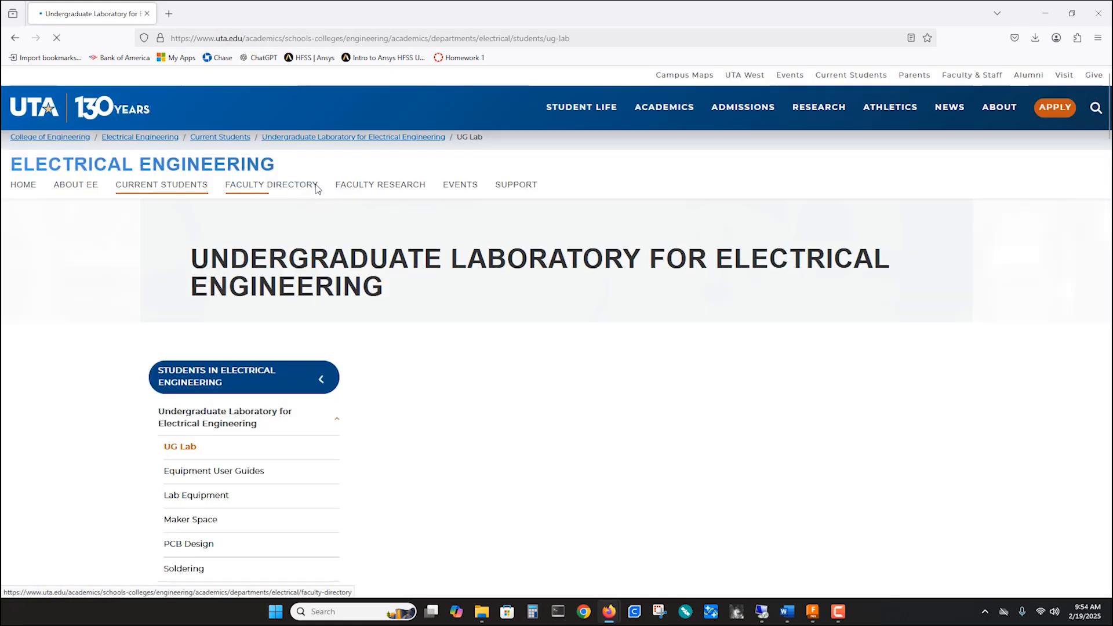
Follow the lab page's github link and open the Fusion-PCB repository from the repository list
{"action": "scroll", "coordinate": [385, 200], "scroll_direction": "down", "scroll_amount": 5}
{"action": "scroll", "coordinate": [387, 226], "scroll_direction": "down", "scroll_amount": 2}
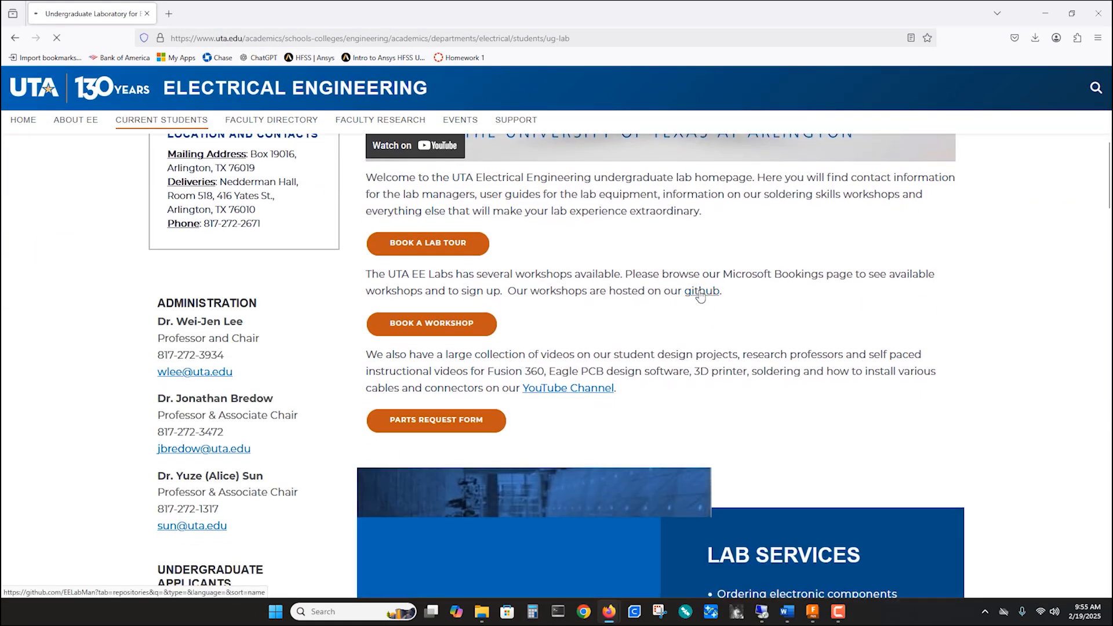
{"action": "left_click", "coordinate": [701, 292]}
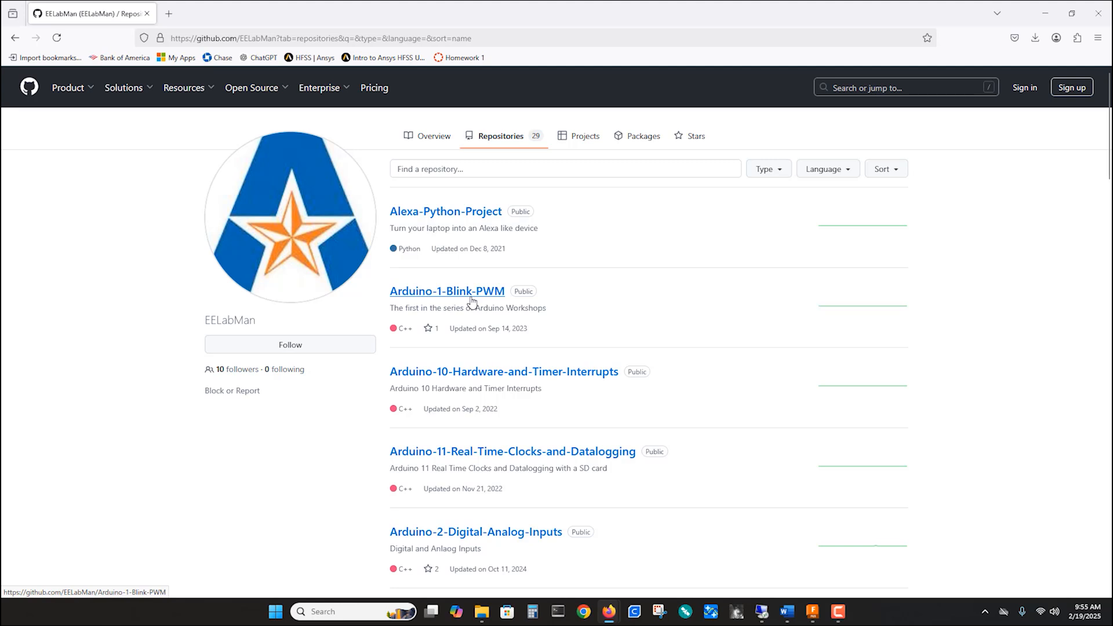
{"action": "scroll", "coordinate": [471, 300], "scroll_direction": "down", "scroll_amount": 15}
{"action": "scroll", "coordinate": [468, 335], "scroll_direction": "down", "scroll_amount": 5}
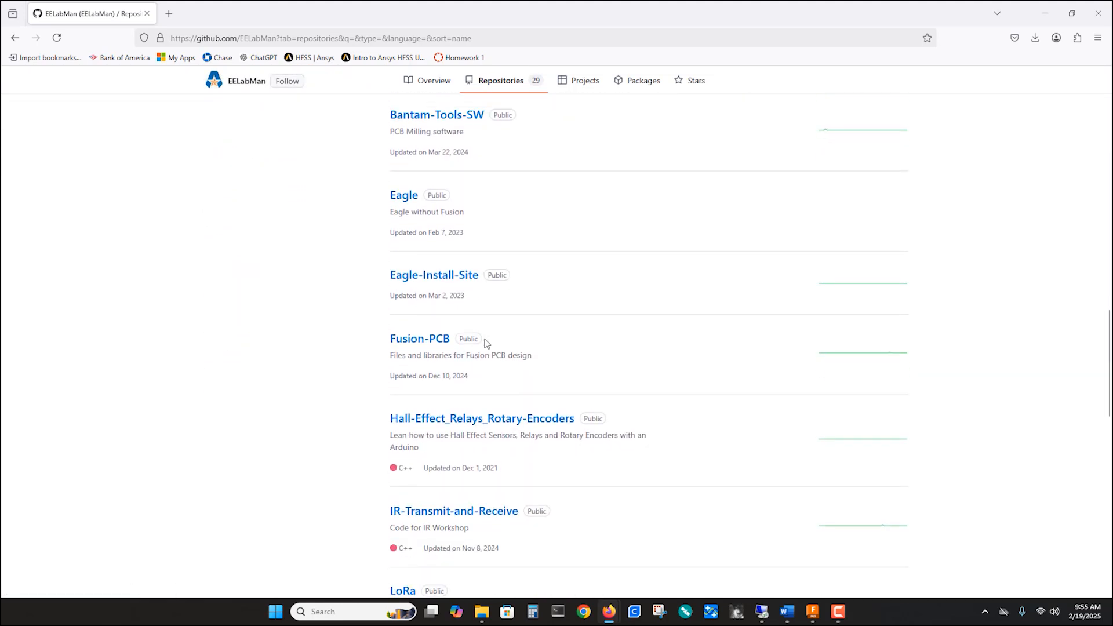
{"action": "left_click", "coordinate": [414, 339]}
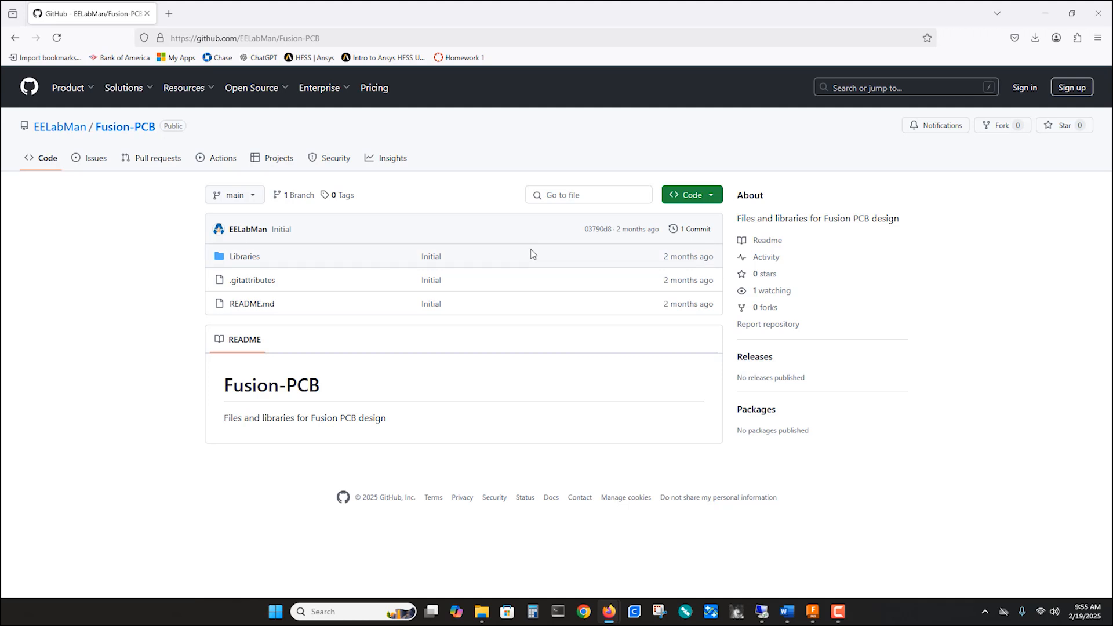
Download the Fusion-PCB repository as a ZIP and show the downloaded file in its folder
{"action": "left_click", "coordinate": [710, 200]}
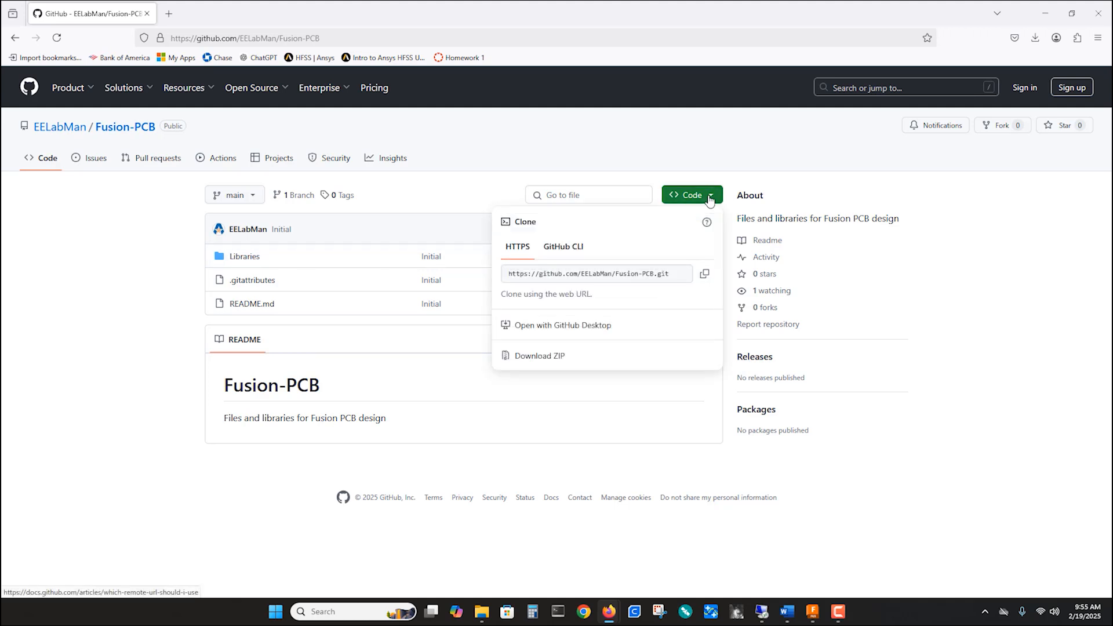
{"action": "left_click", "coordinate": [555, 356]}
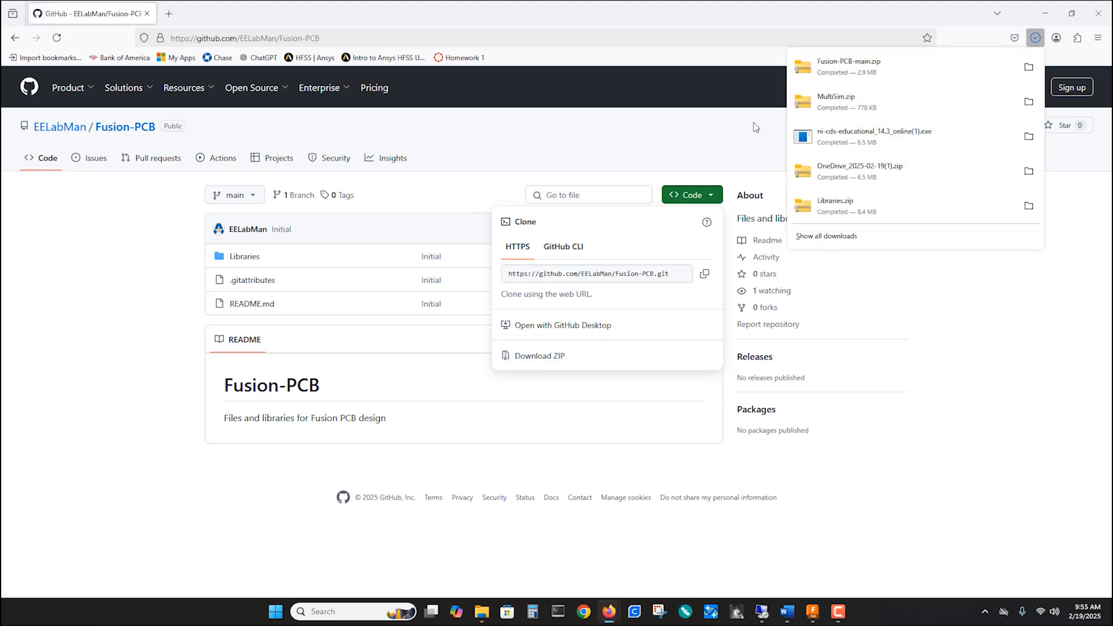
{"action": "left_click", "coordinate": [1028, 67]}
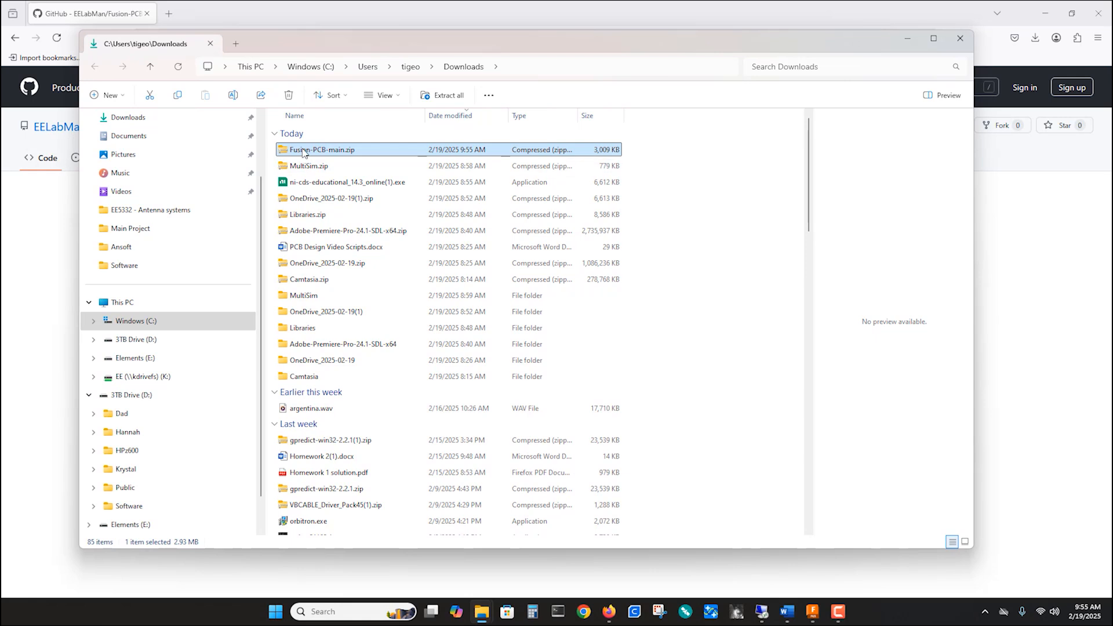
Extract Fusion-PCB-main.zip into the Downloads folder and open the extracted Libraries folder
{"action": "right_click", "coordinate": [305, 150]}
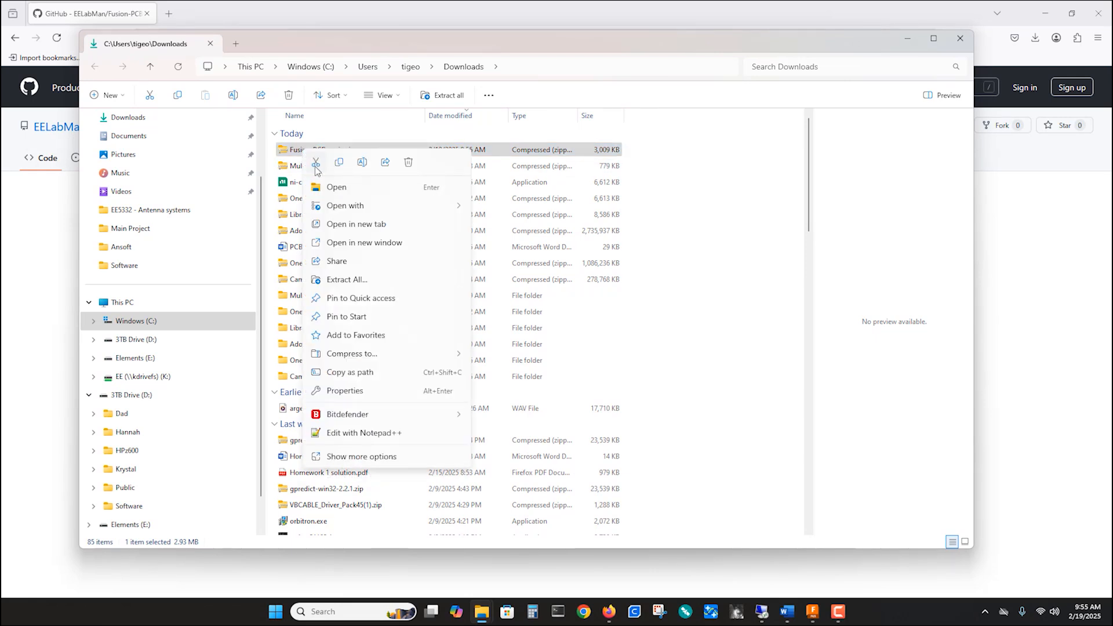
{"action": "left_click", "coordinate": [347, 280]}
{"action": "left_click", "coordinate": [659, 416]}
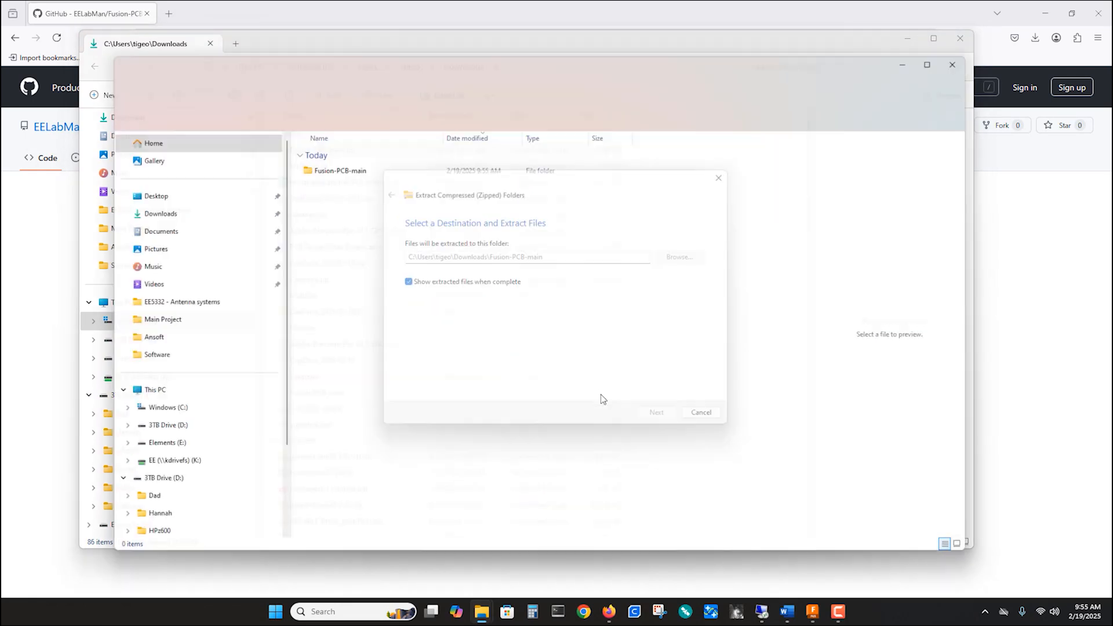
{"action": "double_click", "coordinate": [310, 166]}
{"action": "double_click", "coordinate": [313, 197]}
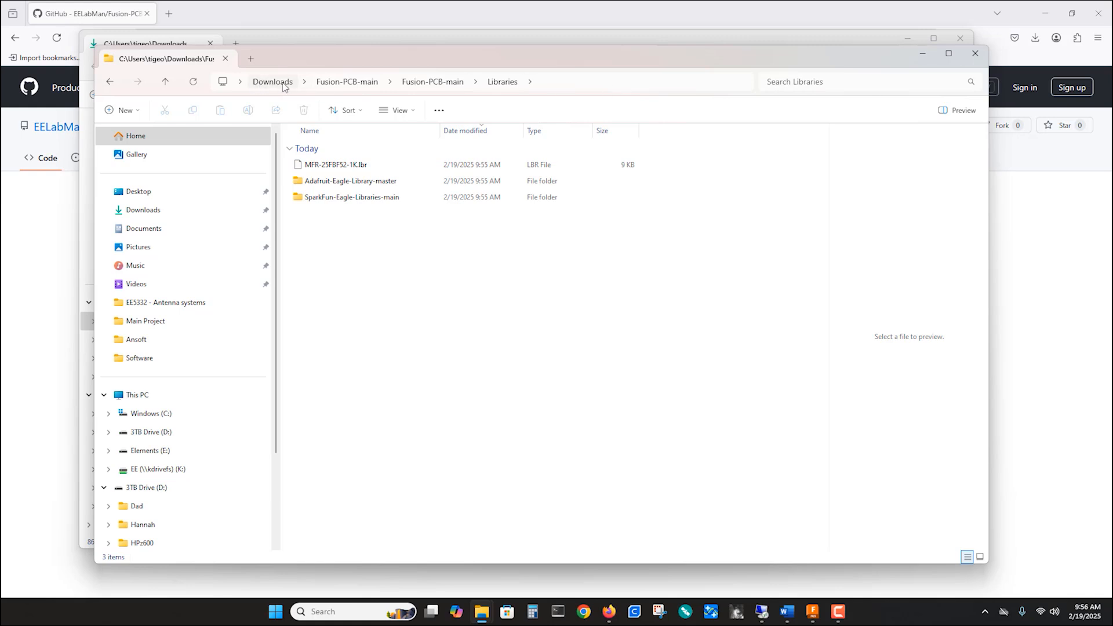
Minimize both File Explorer windows and close the GitHub page to return to the Fusion schematic
{"action": "left_click", "coordinate": [917, 54]}
{"action": "left_click", "coordinate": [907, 39]}
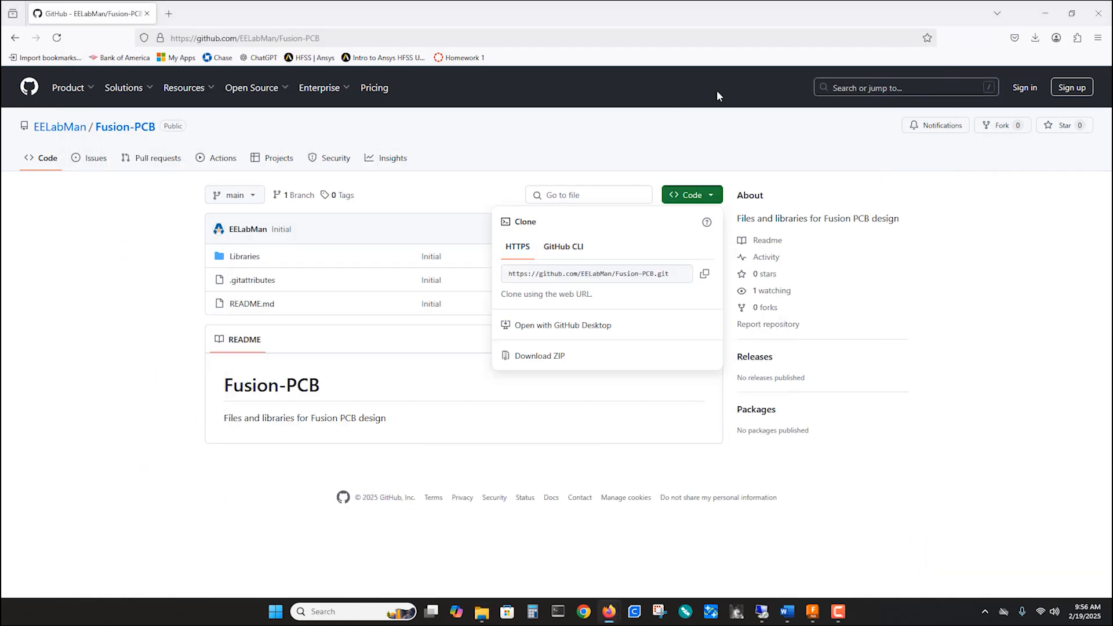
{"action": "left_click", "coordinate": [146, 13]}
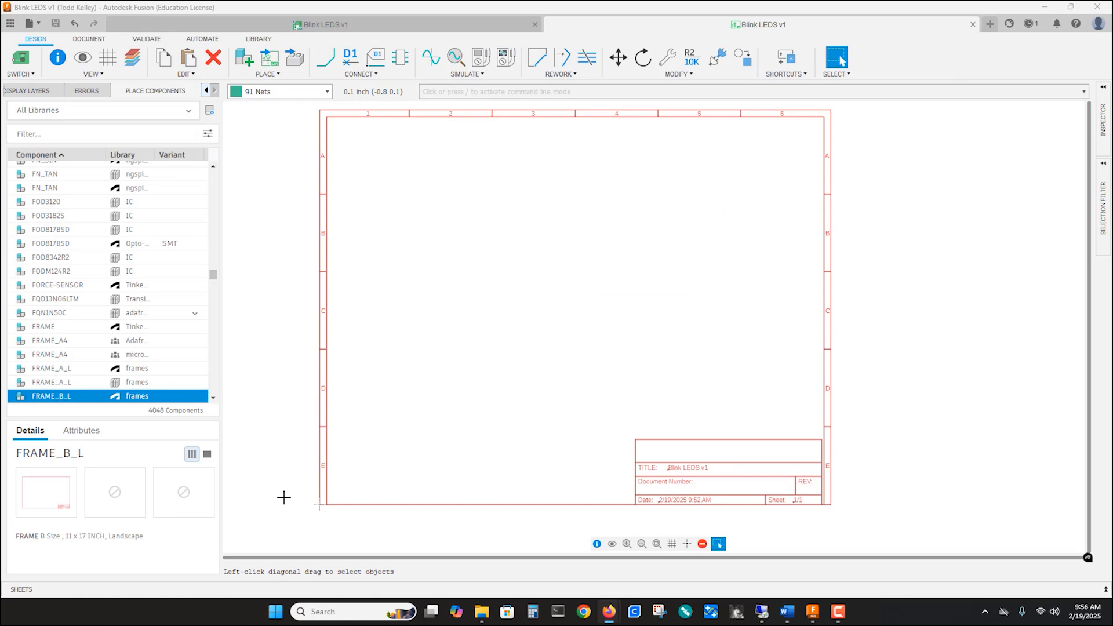
Import the MFR-25FBF52-1K.lbr library from local disk, taken from the Libraries folder inside Fusion-PCB-main in Downloads
{"action": "left_click", "coordinate": [258, 40]}
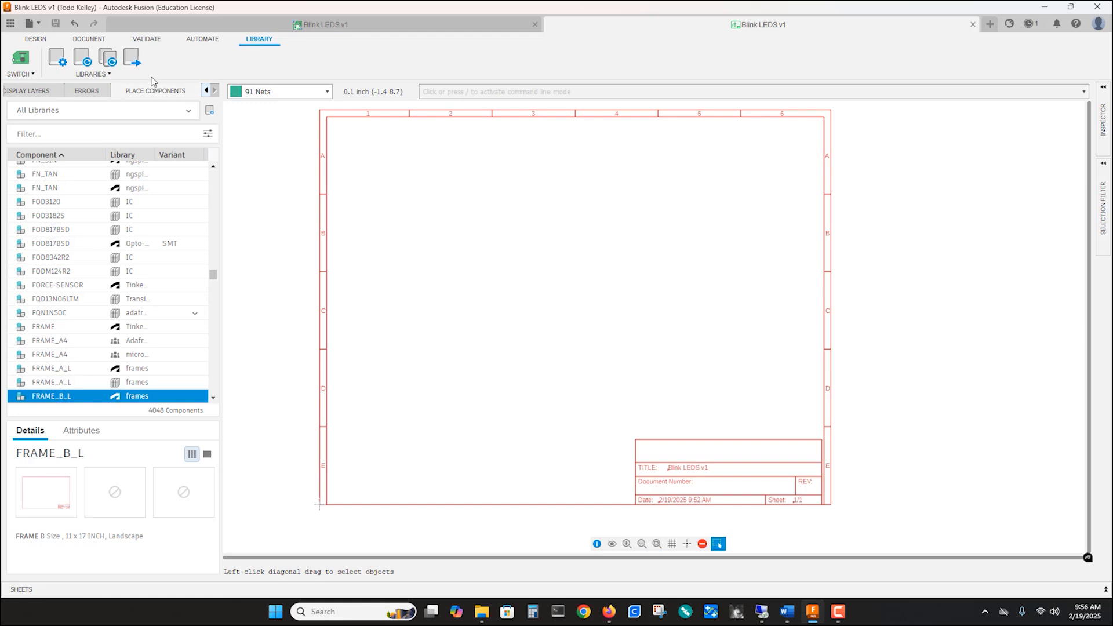
{"action": "left_click", "coordinate": [58, 59]}
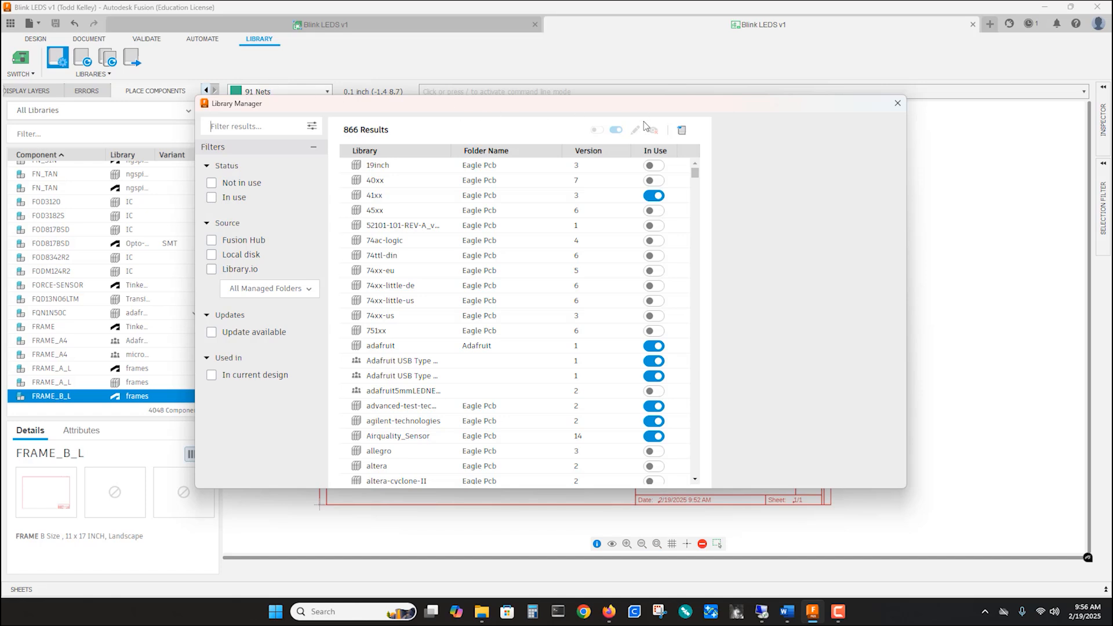
{"action": "left_click", "coordinate": [682, 135]}
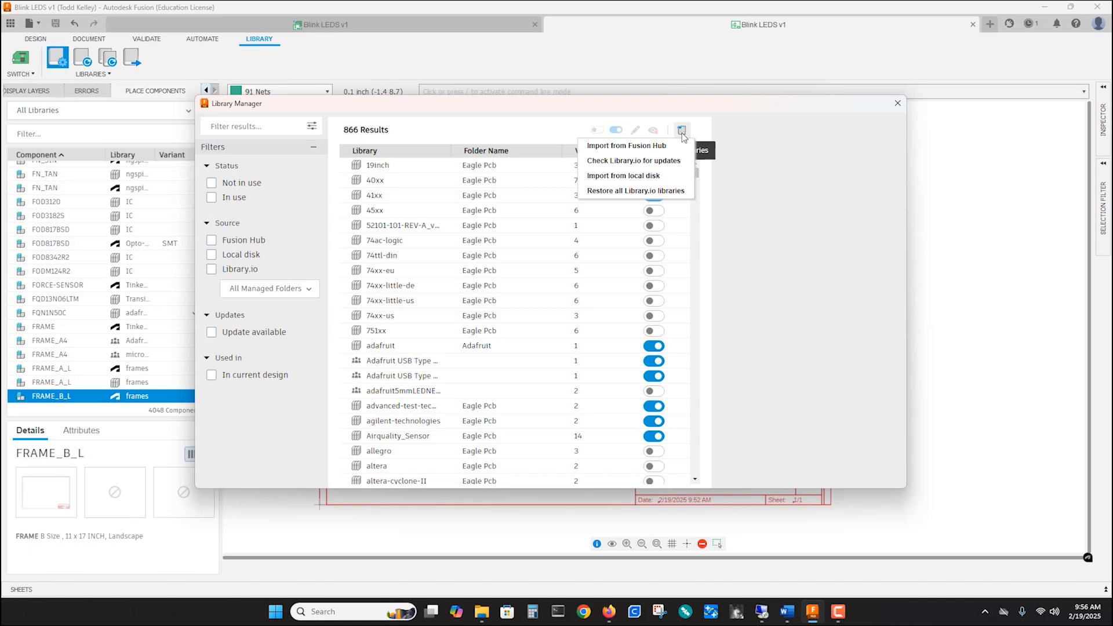
{"action": "left_click", "coordinate": [616, 184]}
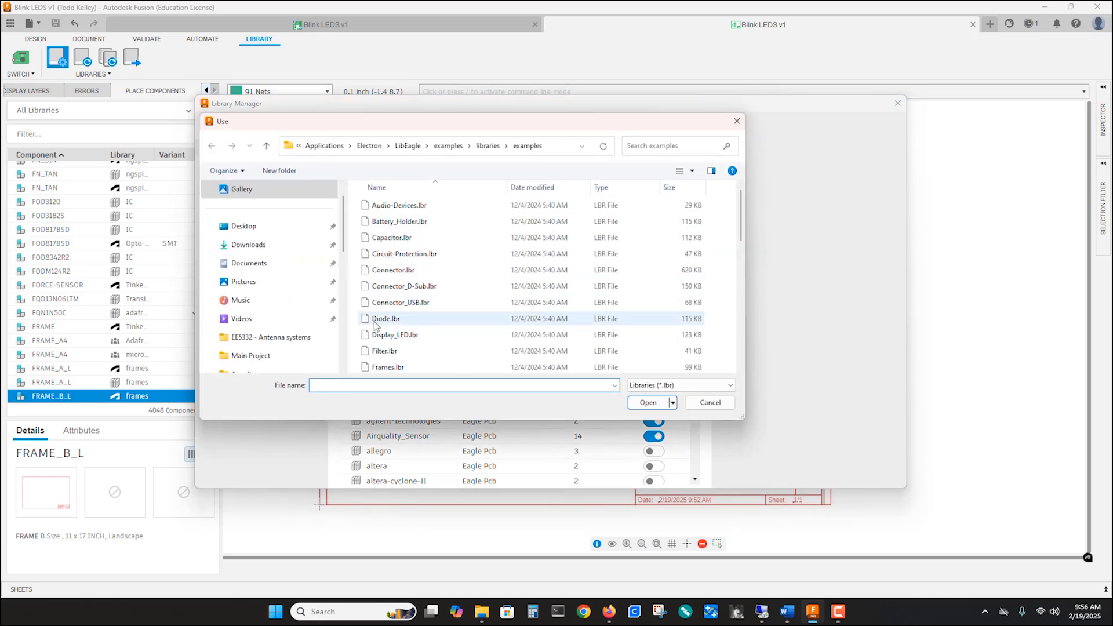
{"action": "scroll", "coordinate": [286, 258], "scroll_direction": "up", "scroll_amount": 1}
{"action": "left_click", "coordinate": [284, 266]}
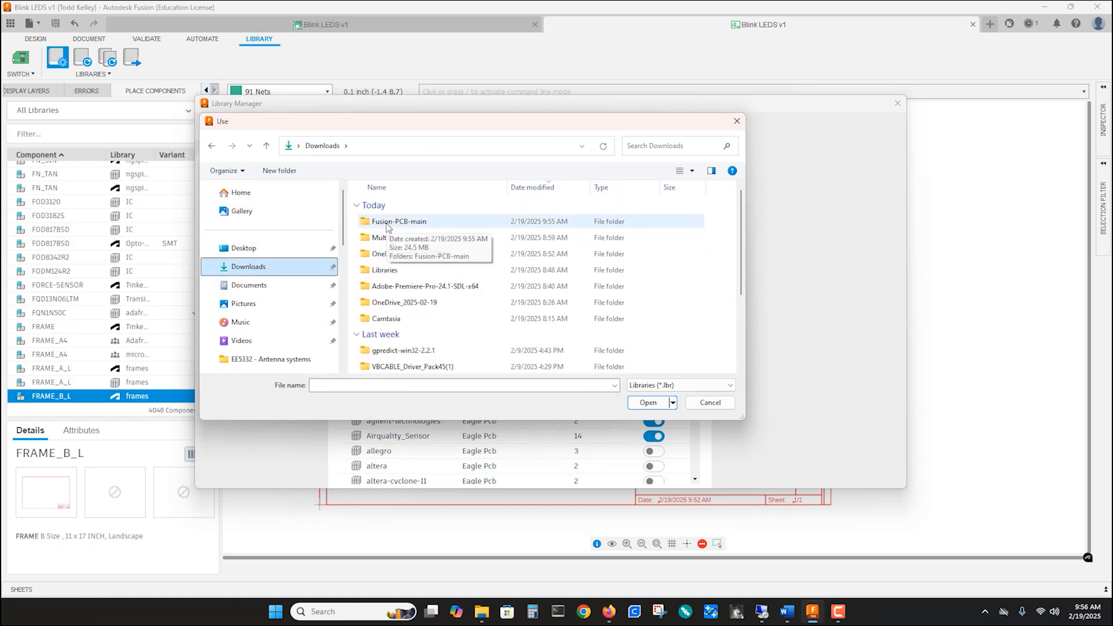
{"action": "double_click", "coordinate": [387, 223]}
{"action": "double_click", "coordinate": [387, 223]}
{"action": "double_click", "coordinate": [387, 223]}
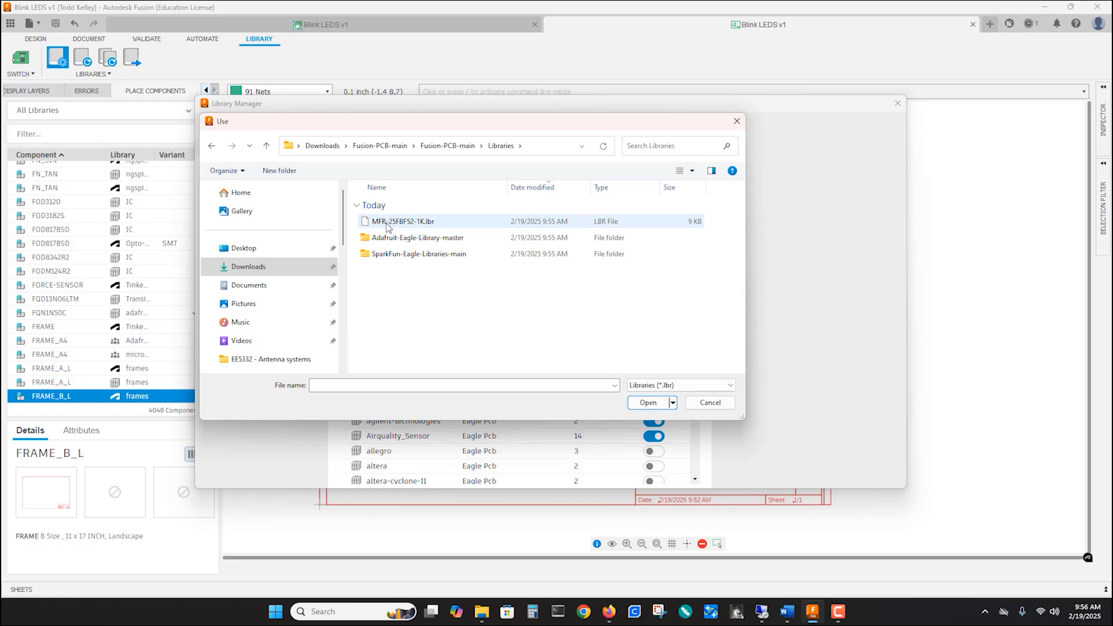
{"action": "left_click", "coordinate": [387, 225]}
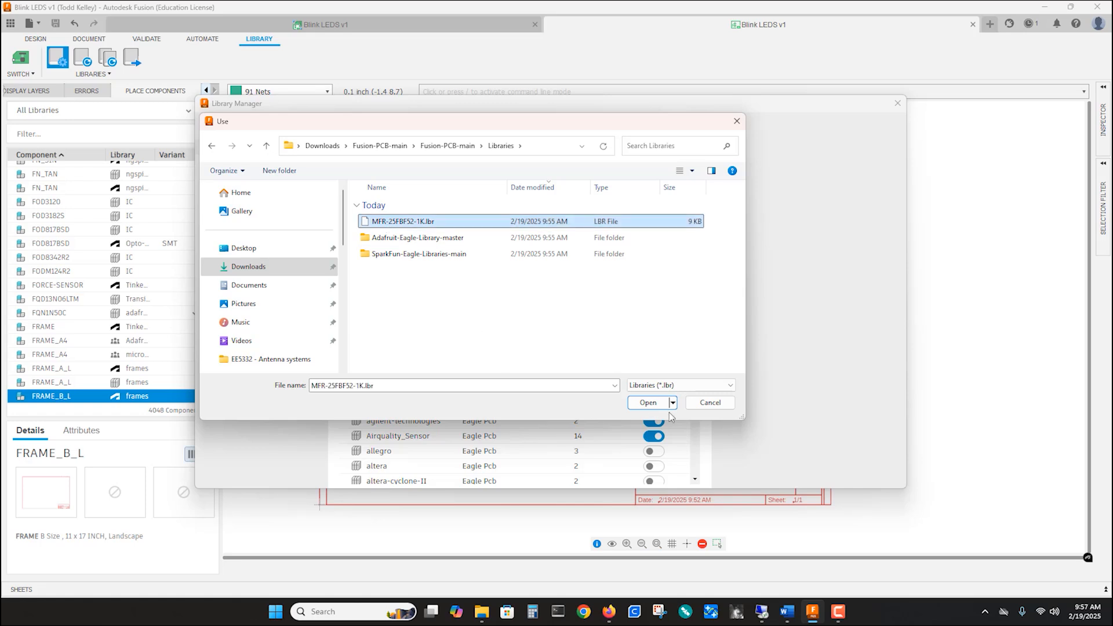
{"action": "left_click", "coordinate": [648, 403]}
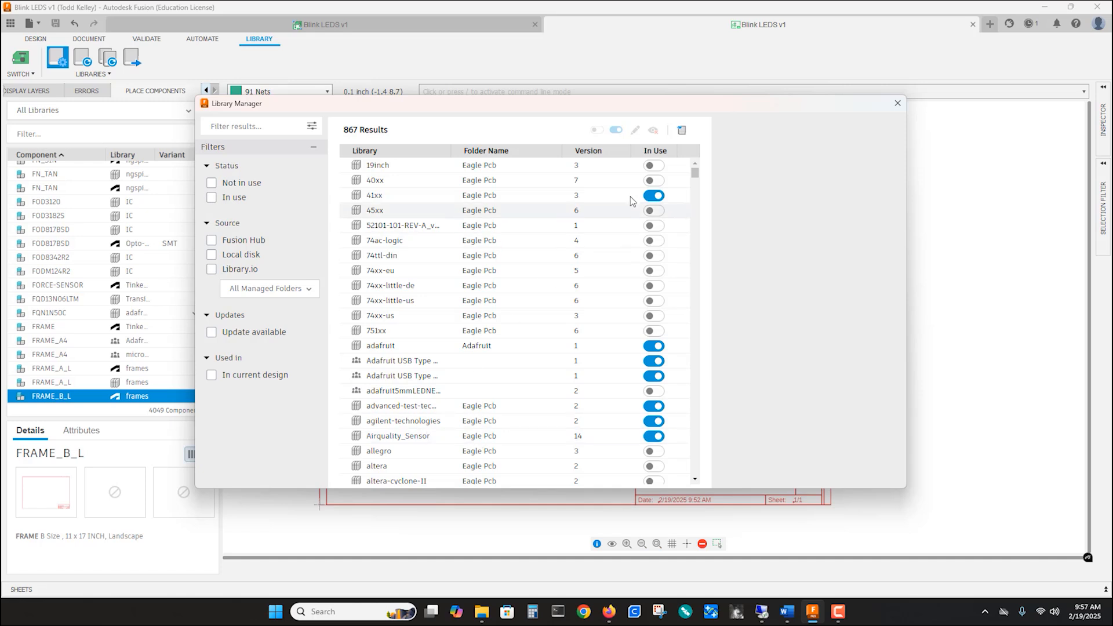
Import the adafruit.lbr library from local disk, taken from the Adafruit-Eagle-Library-master folder
{"action": "left_click", "coordinate": [682, 130]}
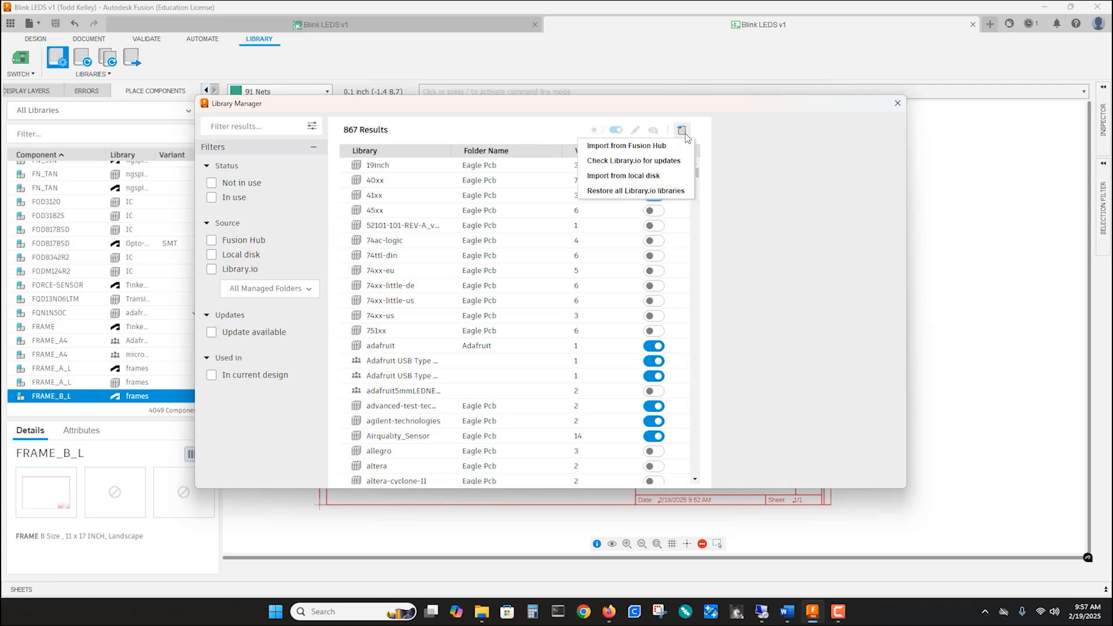
{"action": "left_click", "coordinate": [623, 176]}
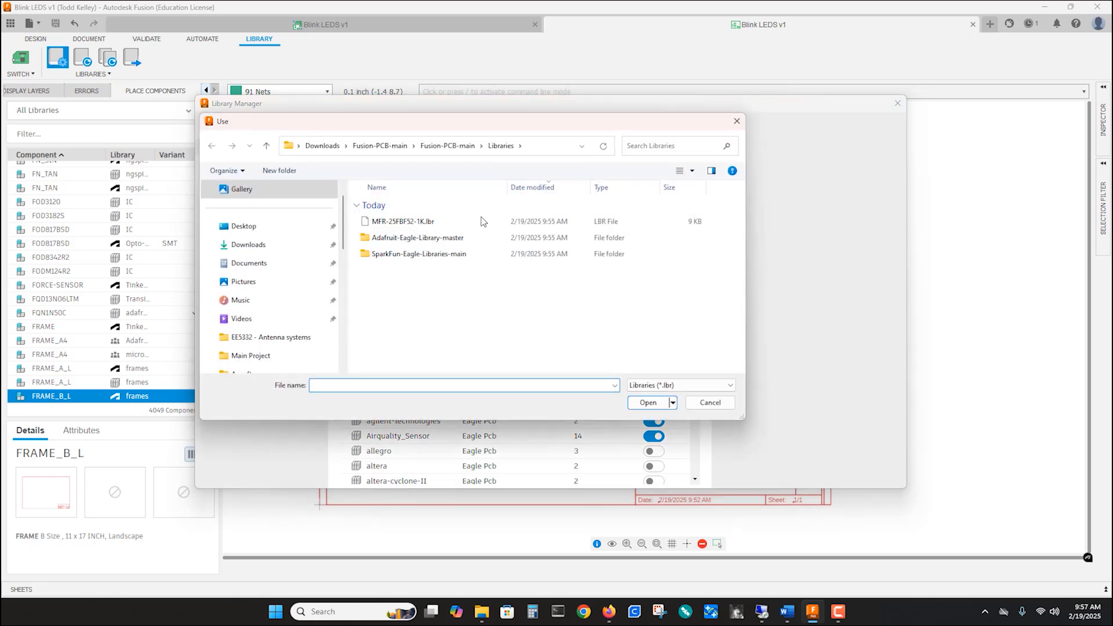
{"action": "left_click", "coordinate": [391, 242]}
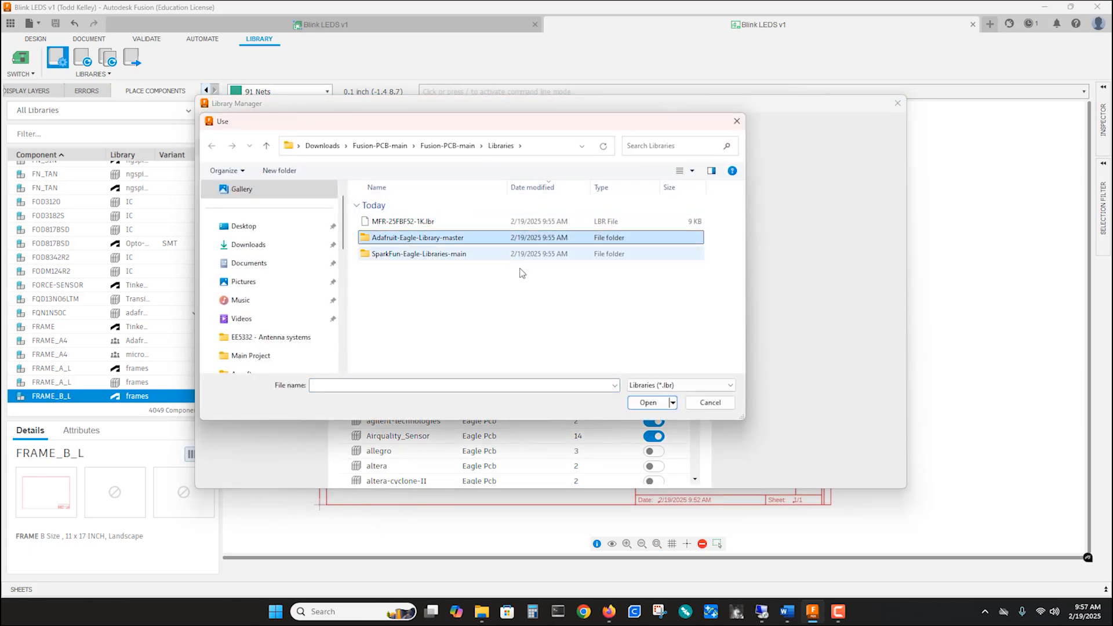
{"action": "left_click", "coordinate": [637, 405]}
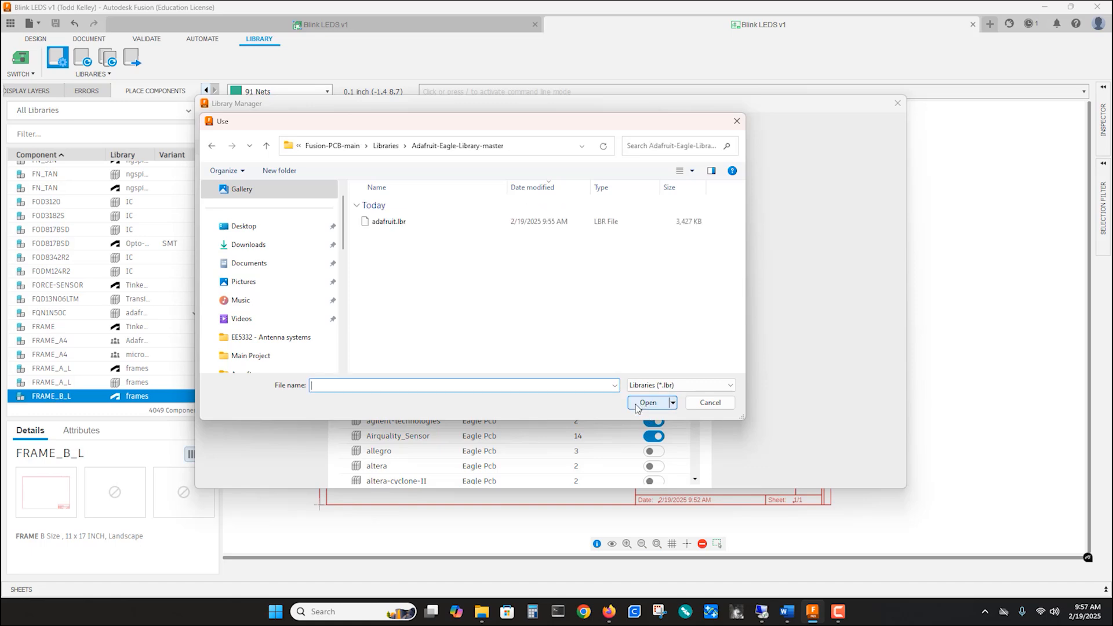
{"action": "left_click", "coordinate": [382, 223]}
{"action": "left_click", "coordinate": [648, 404]}
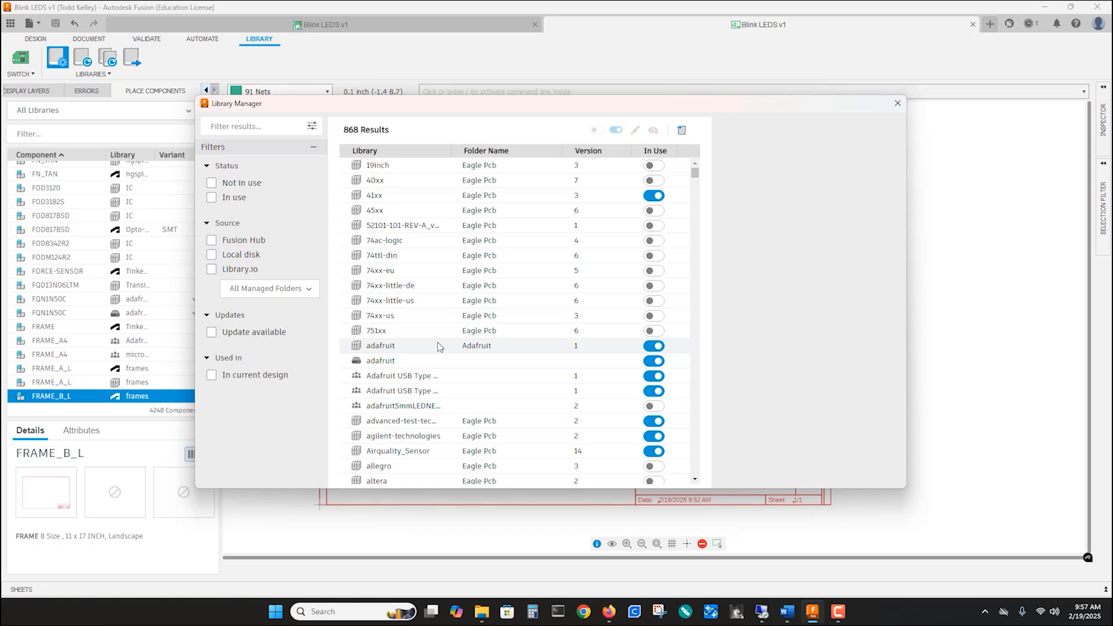
Import all library files in the SparkFun-Eagle-Libraries-main folder from local disk at once
{"action": "left_click", "coordinate": [682, 130]}
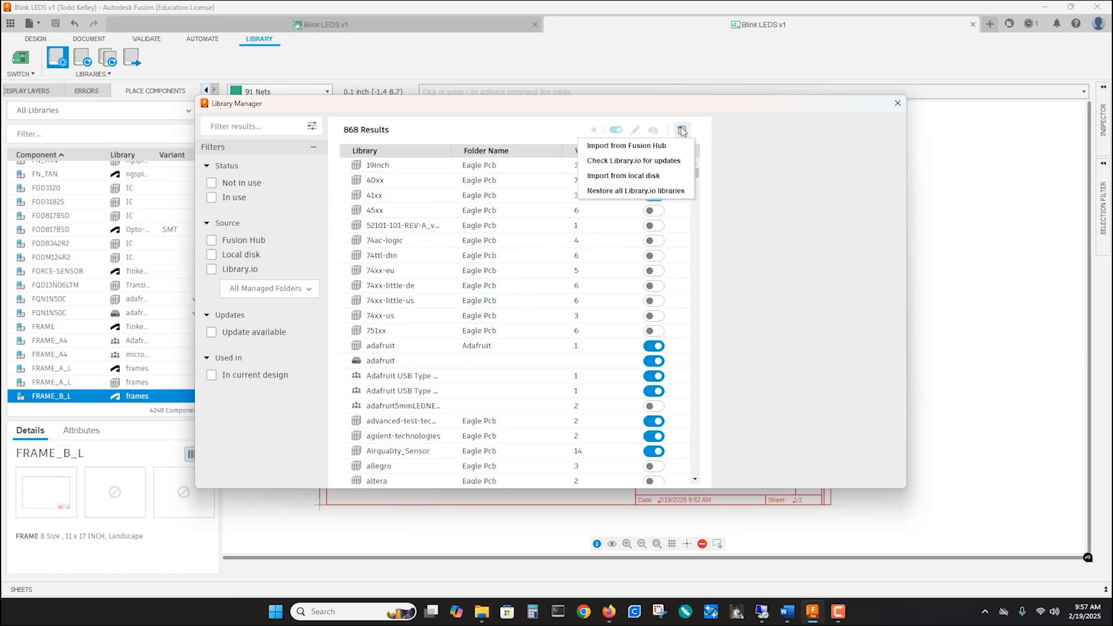
{"action": "left_click", "coordinate": [622, 176]}
{"action": "left_click", "coordinate": [383, 151]}
{"action": "double_click", "coordinate": [385, 254]}
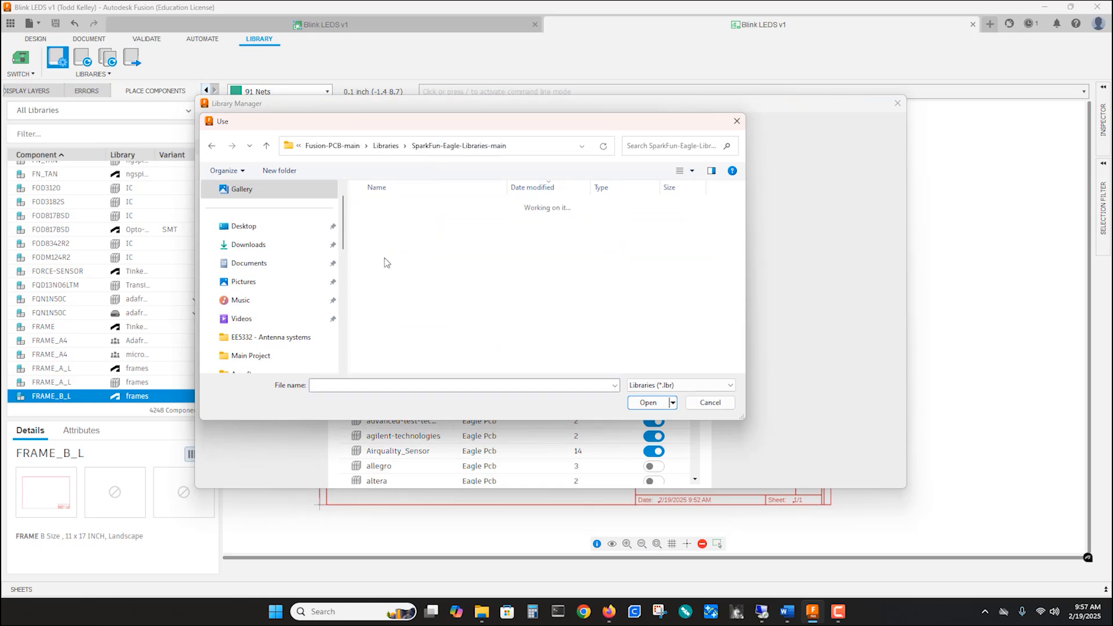
{"action": "left_click", "coordinate": [393, 223]}
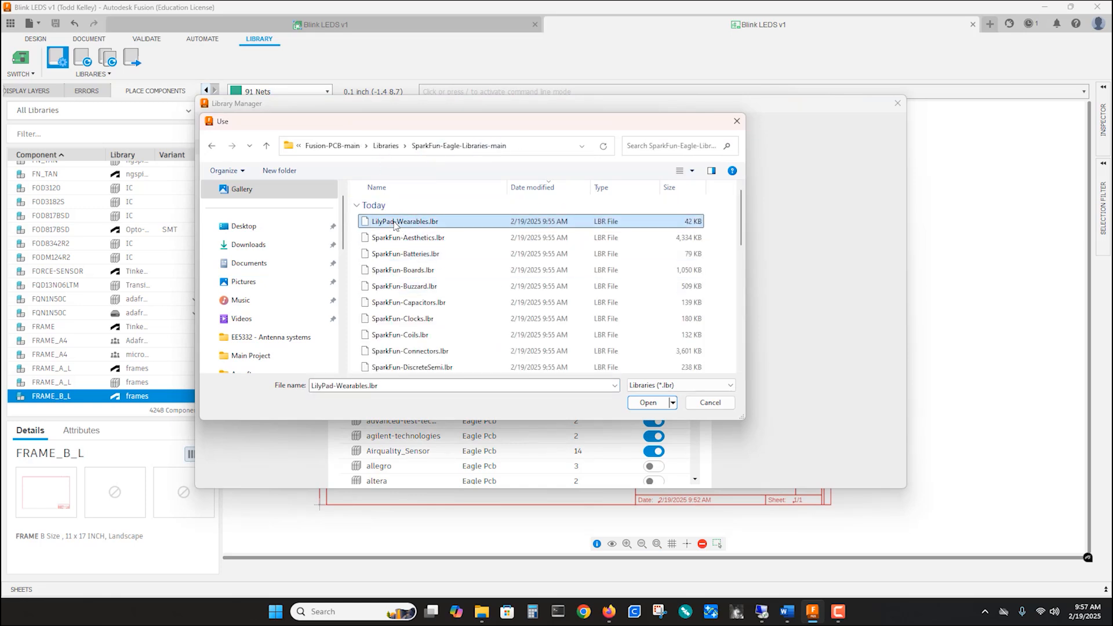
{"action": "key", "text": "ctrl+a"}
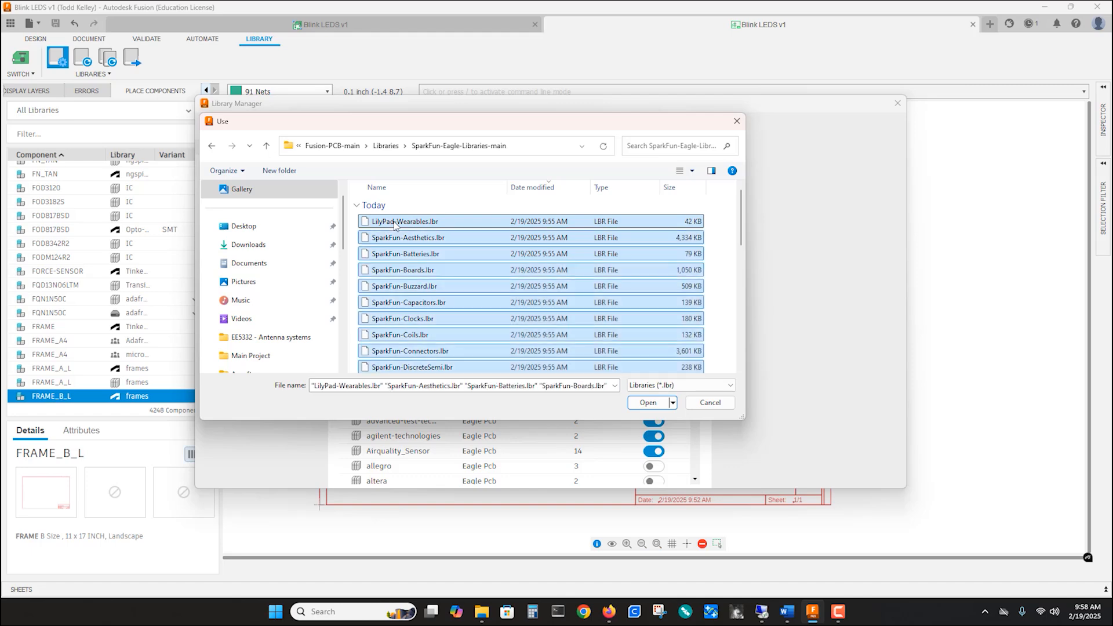
{"action": "scroll", "coordinate": [484, 300], "scroll_direction": "down", "scroll_amount": 1}
{"action": "scroll", "coordinate": [481, 301], "scroll_direction": "down", "scroll_amount": 6}
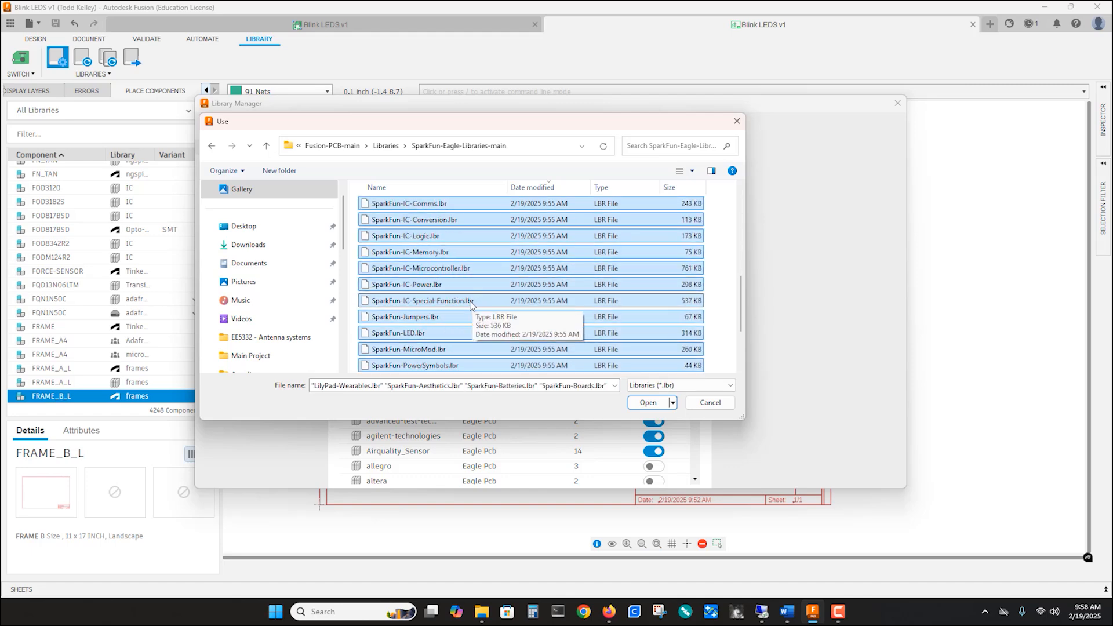
{"action": "left_click", "coordinate": [648, 403]}
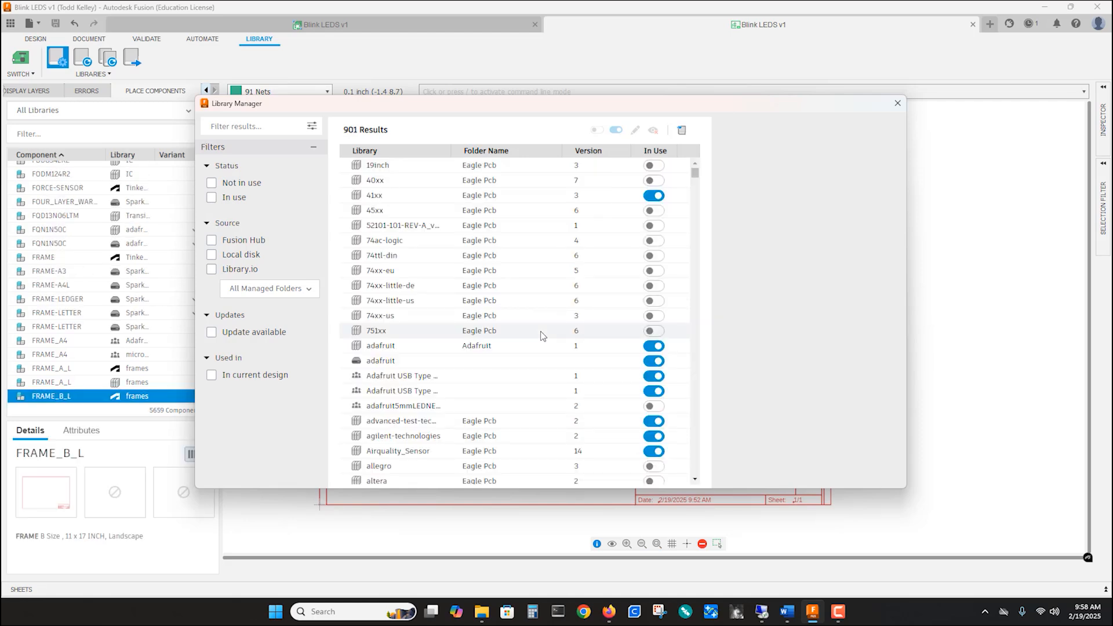
Search the library manager for "mfr-" and show the details of the MFR-25FBF52-1K library
{"action": "left_click", "coordinate": [222, 126]}
{"action": "type", "text": "m"}
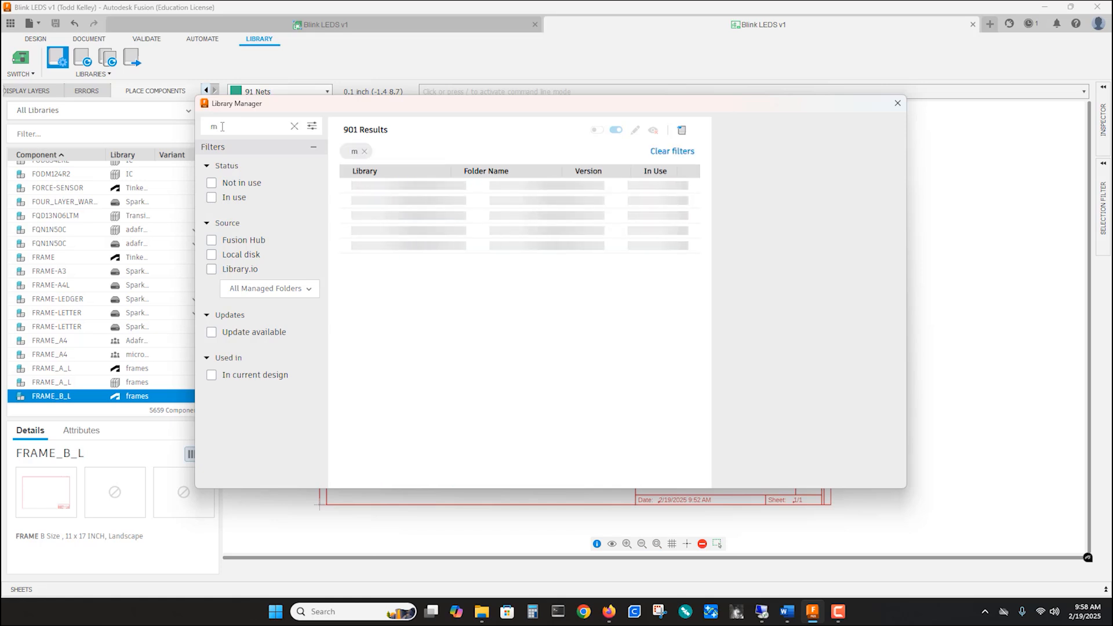
{"action": "type", "text": "fr-"}
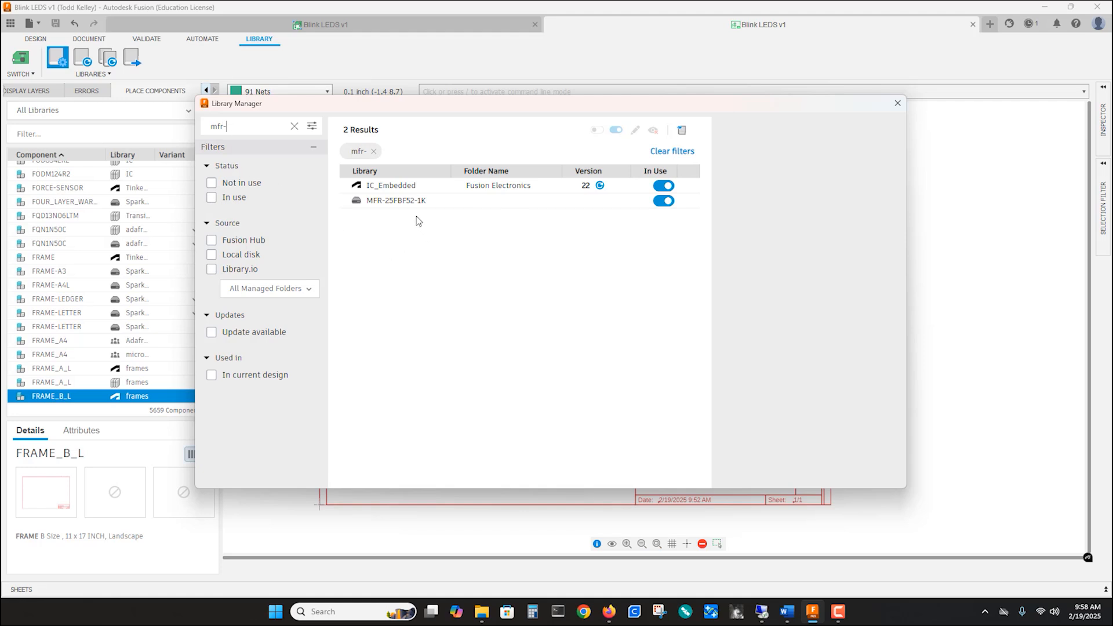
{"action": "left_click", "coordinate": [399, 207]}
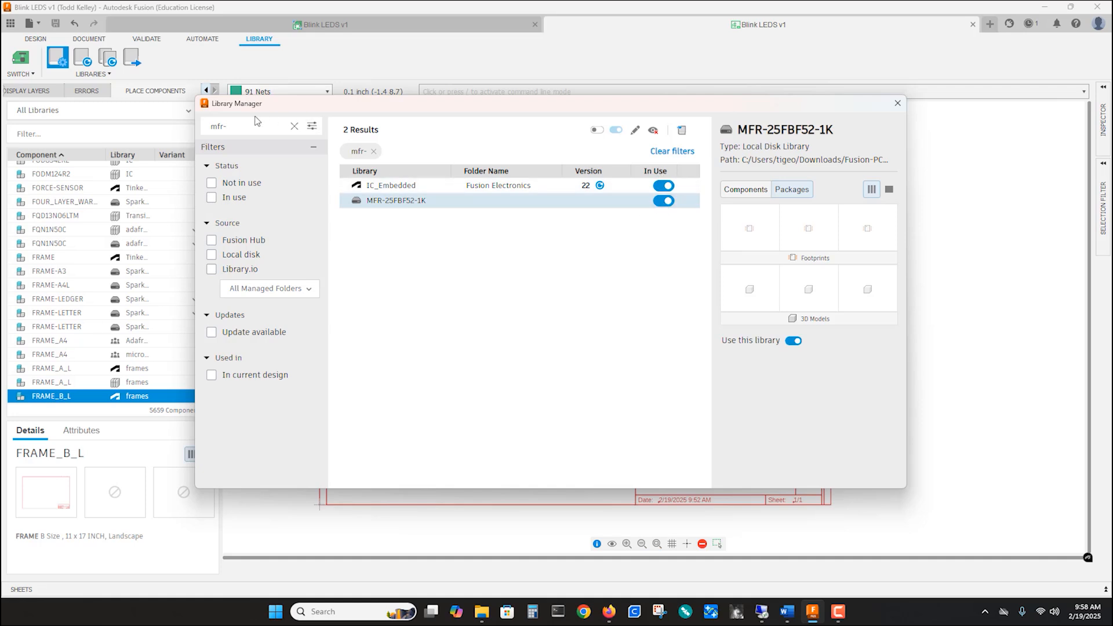
Search the library manager for "adafruit" to check the imported library, and close the manager
{"action": "left_click_drag", "start_coordinate": [199, 127], "coordinate": [167, 124]}
{"action": "type", "text": "adafrui"}
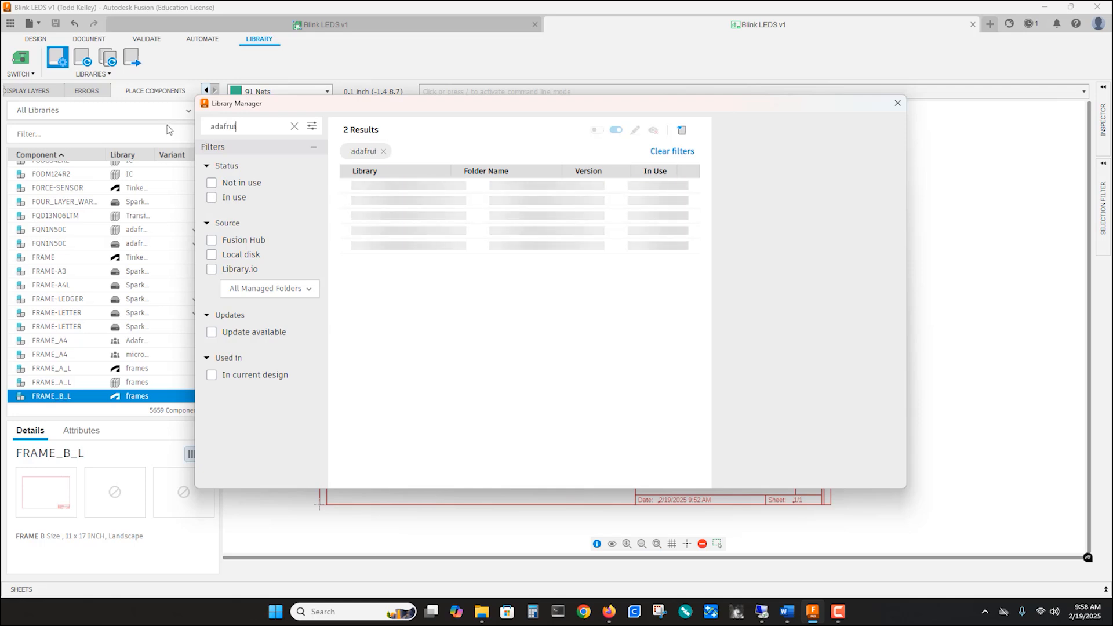
{"action": "type", "text": "t"}
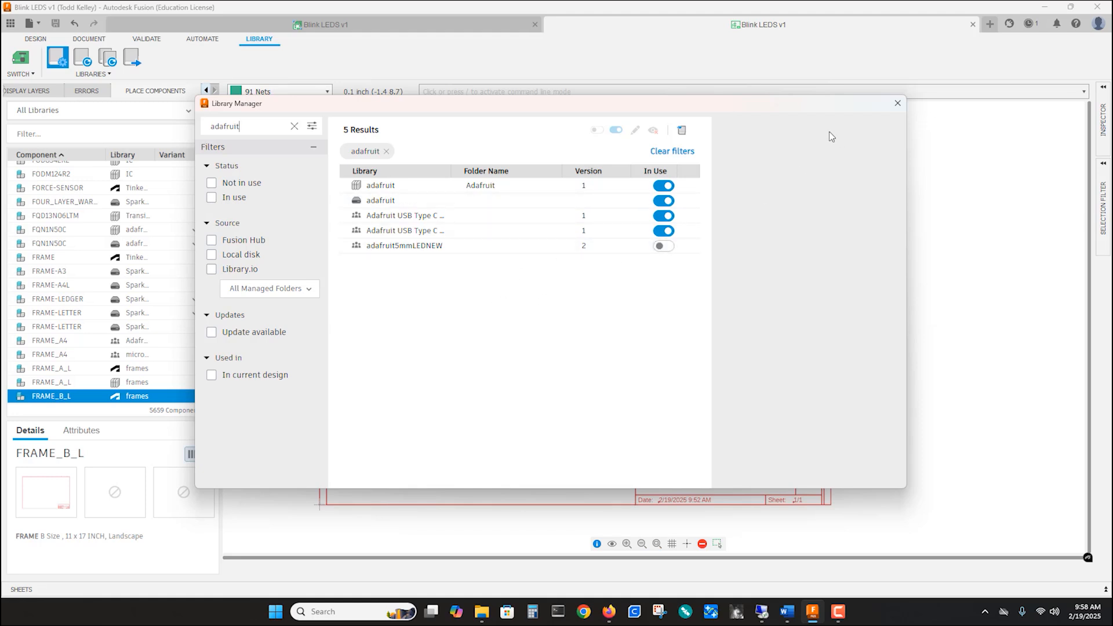
{"action": "left_click", "coordinate": [897, 104]}
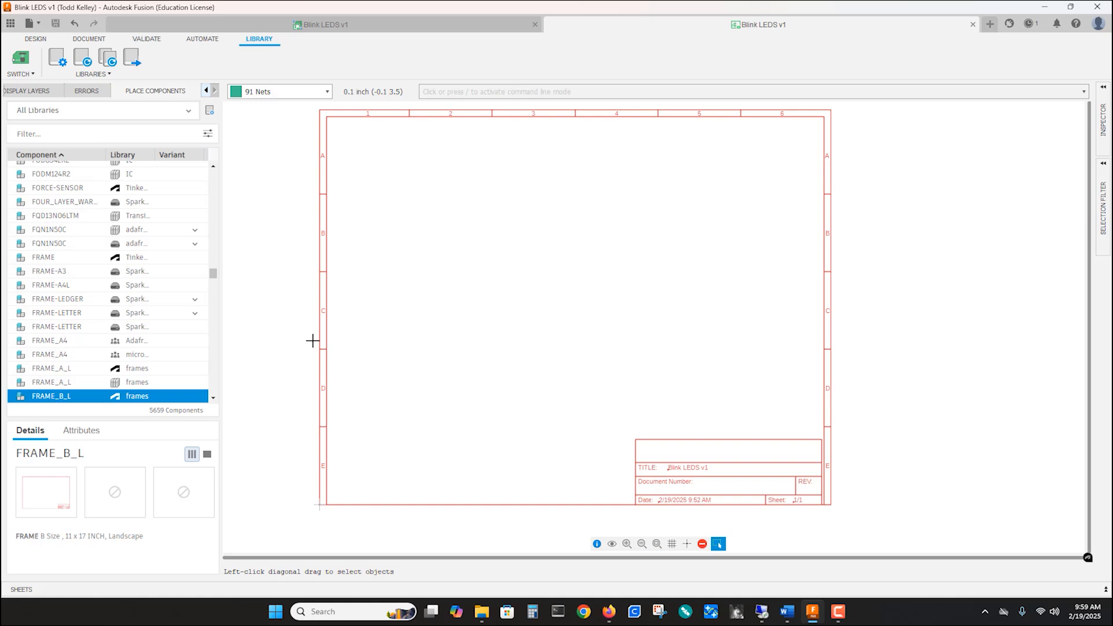
Filter the components for "555" and place one ICM7555_DIP timer near the middle of the schematic frame
{"action": "left_click", "coordinate": [40, 135]}
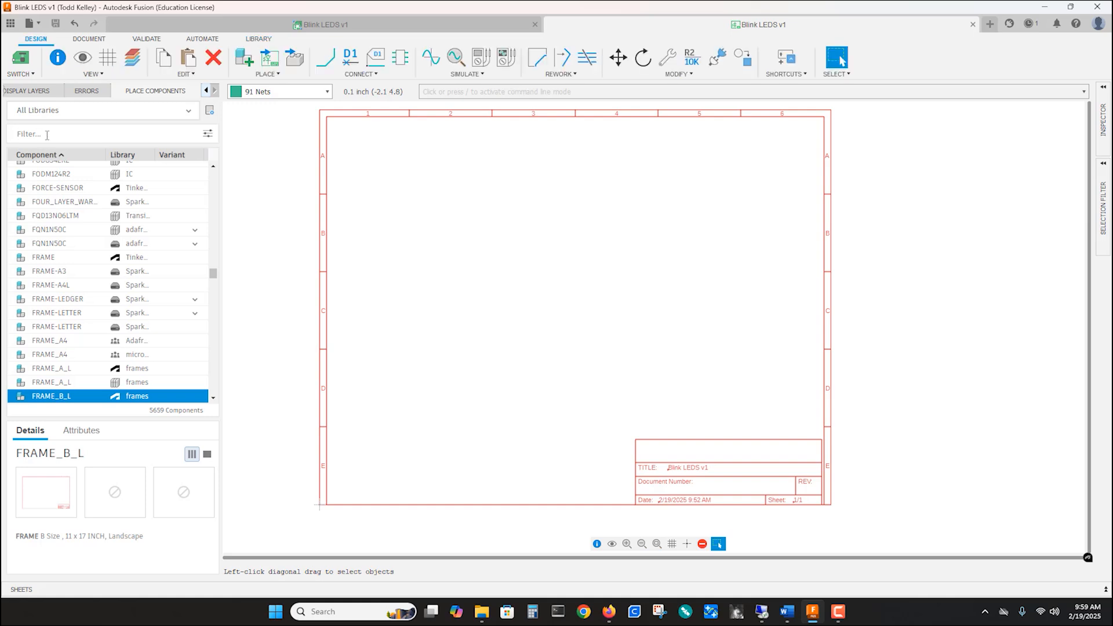
{"action": "type", "text": "555"}
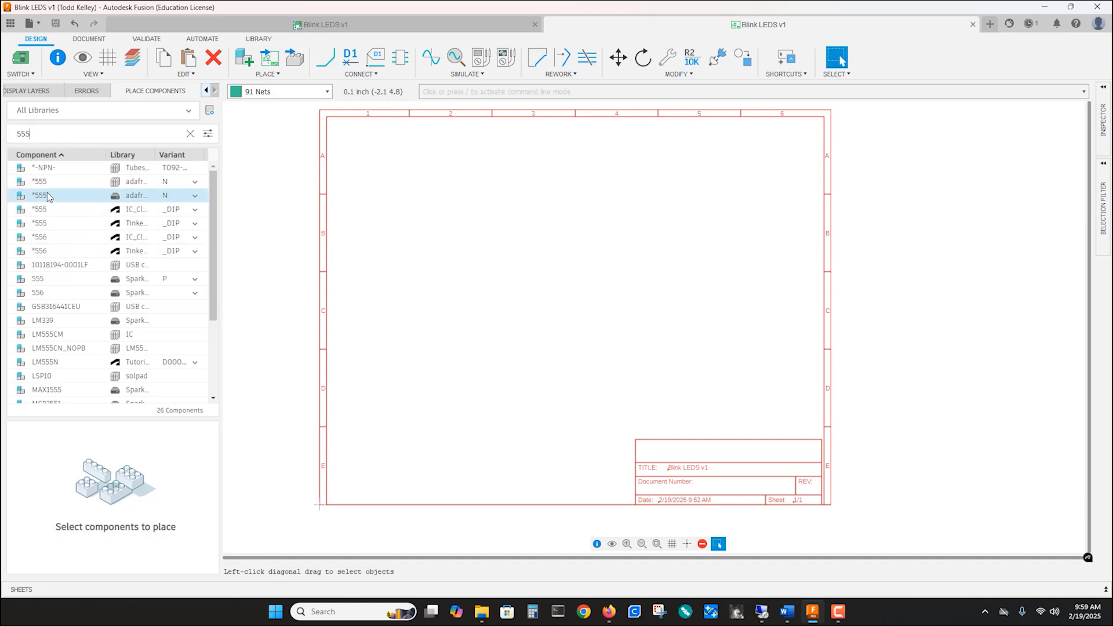
{"action": "left_click", "coordinate": [49, 228]}
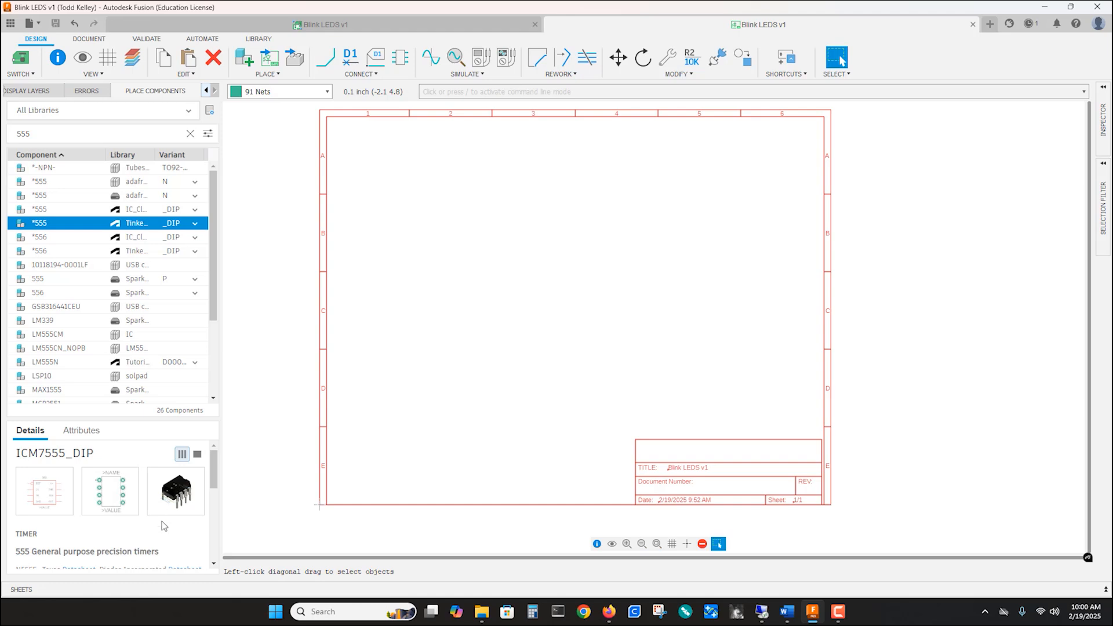
{"action": "double_click", "coordinate": [38, 224]}
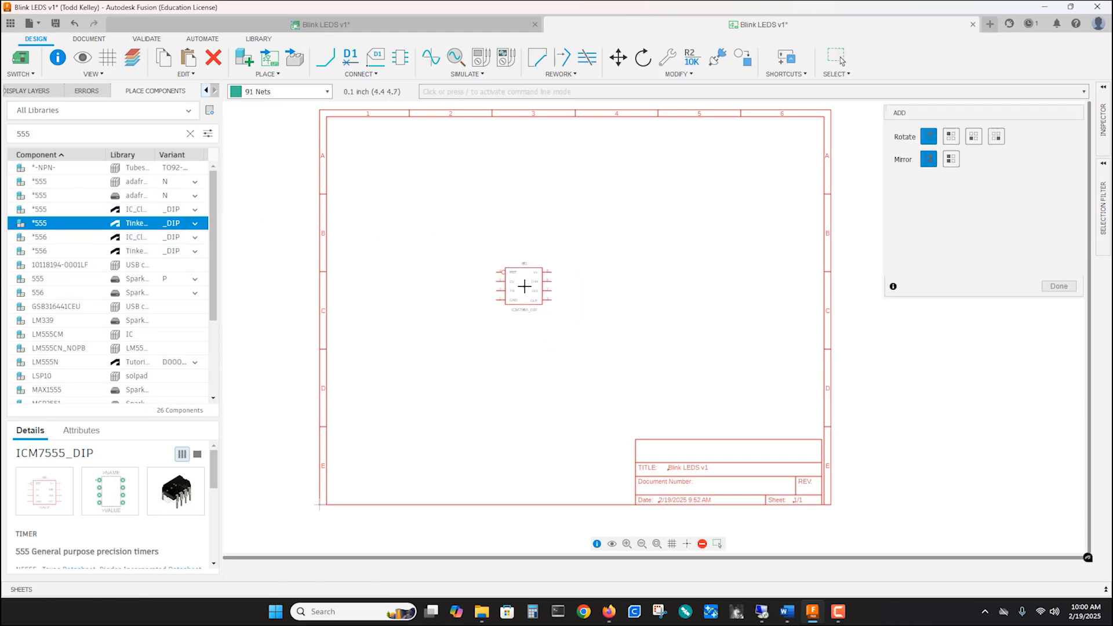
{"action": "left_click", "coordinate": [533, 285]}
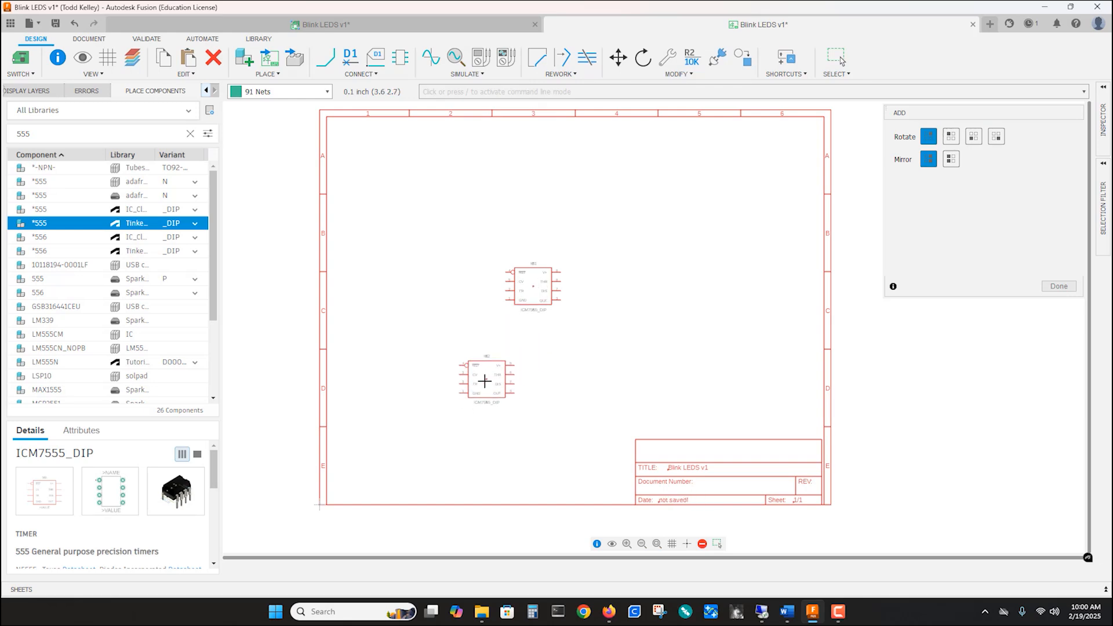
{"action": "key", "text": "Escape"}
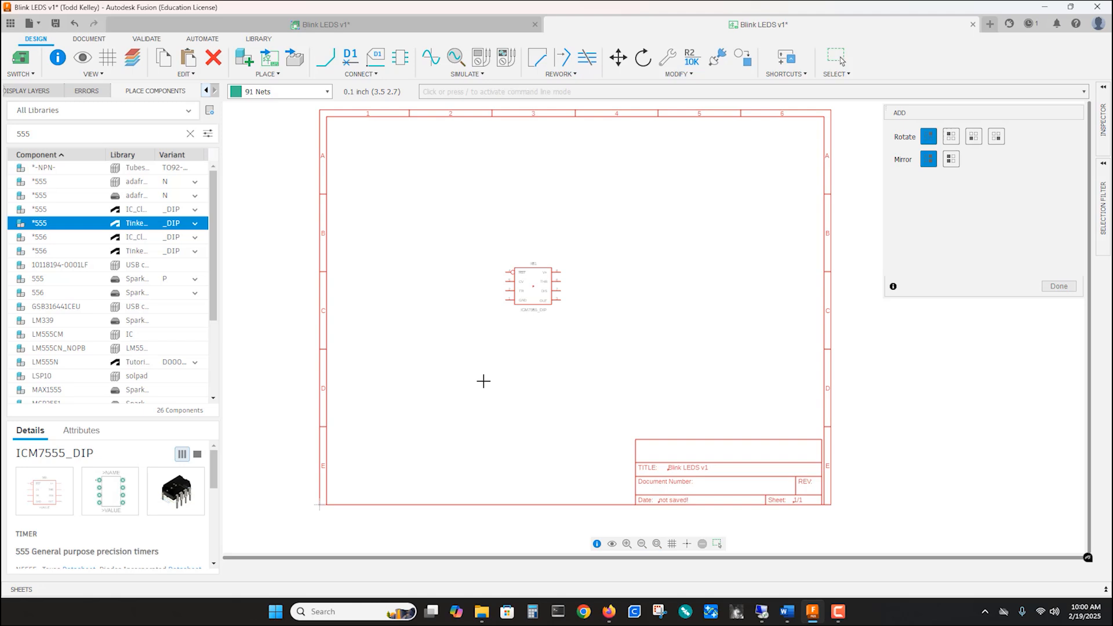
{"action": "key", "text": "Escape"}
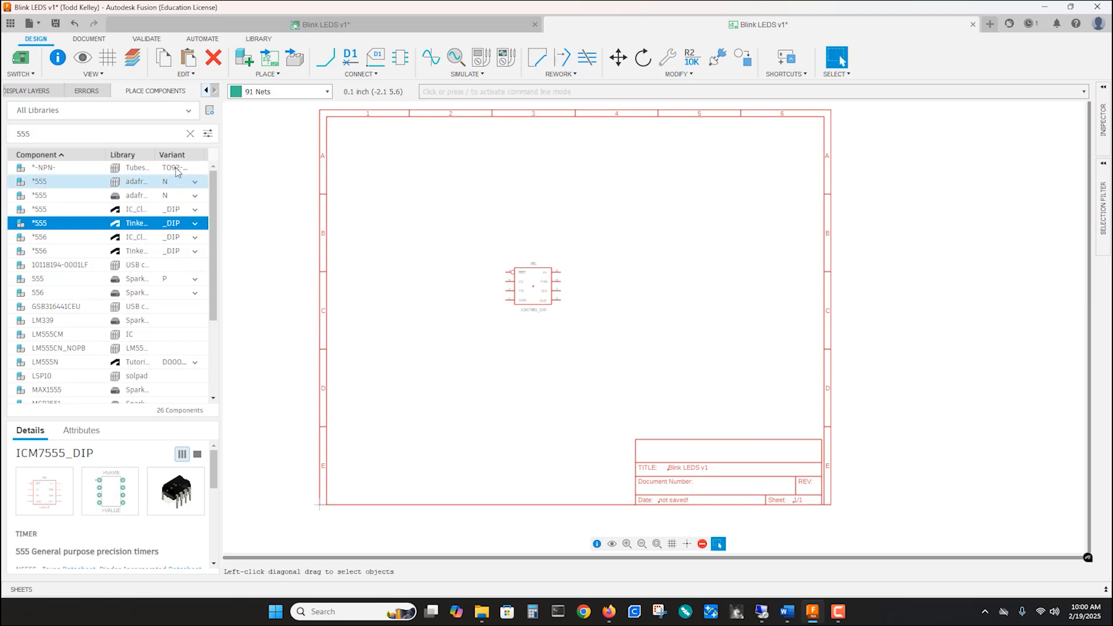
Clear the component filter and limit the component list to the adafruit v1 library
{"action": "left_click", "coordinate": [189, 135]}
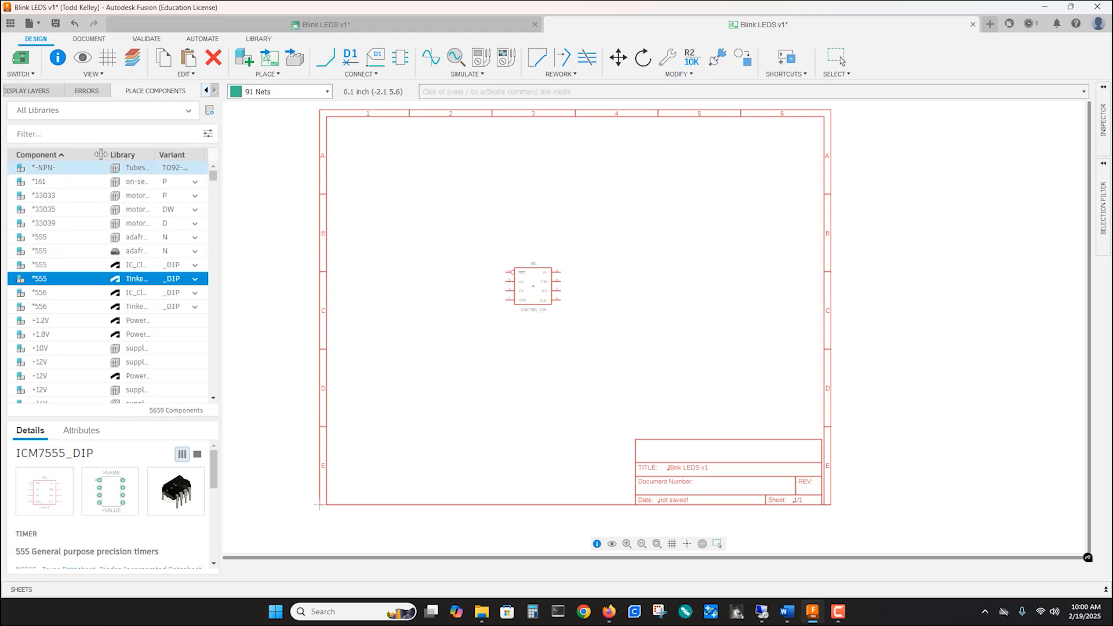
{"action": "left_click", "coordinate": [175, 111]}
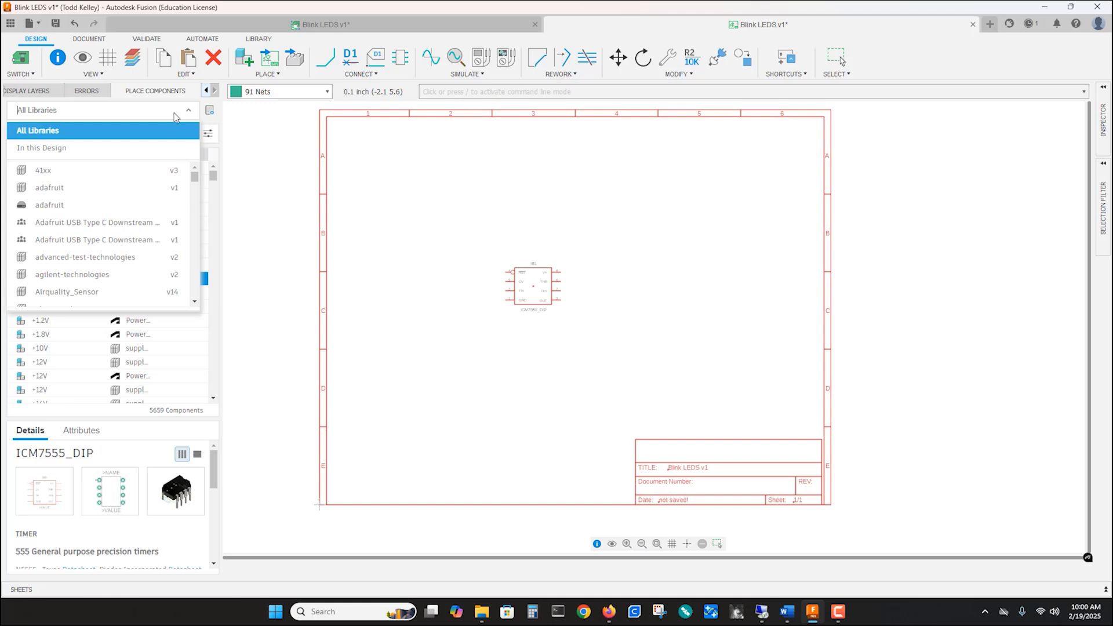
{"action": "left_click", "coordinate": [61, 188]}
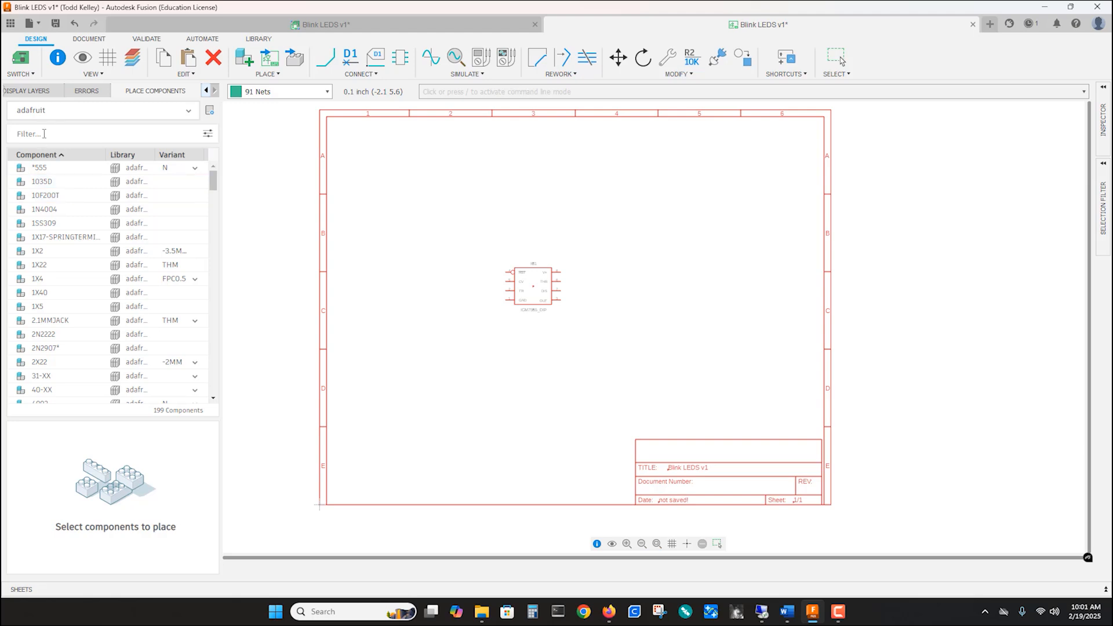
Filter the components for "r-us" and choose the 0207/10 variant of the R-US_ resistor
{"action": "type", "text": "r"}
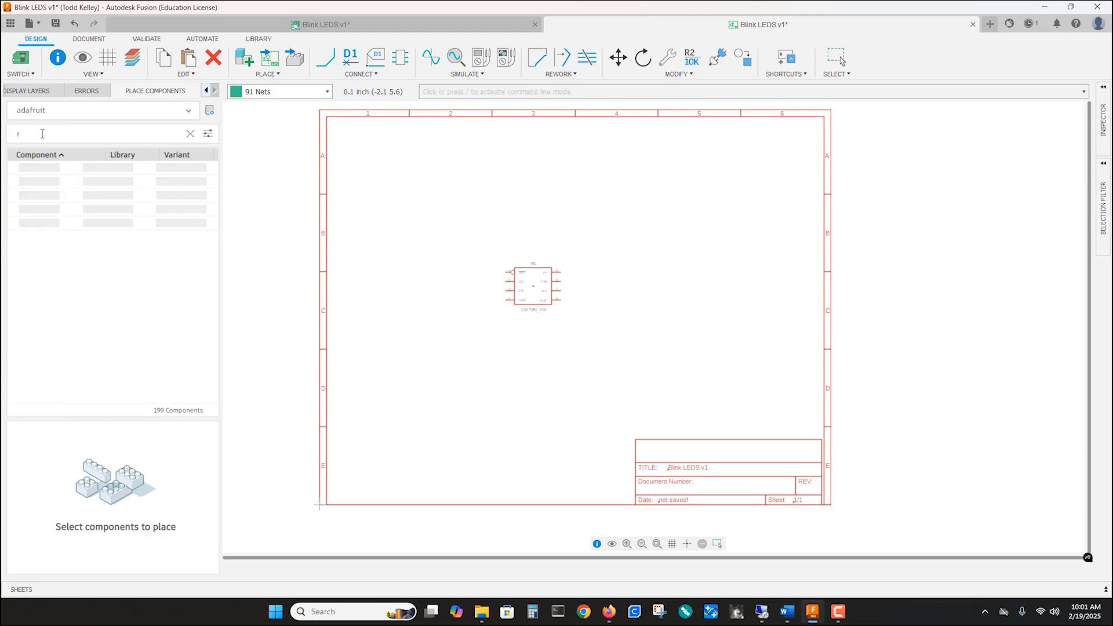
{"action": "type", "text": "-us"}
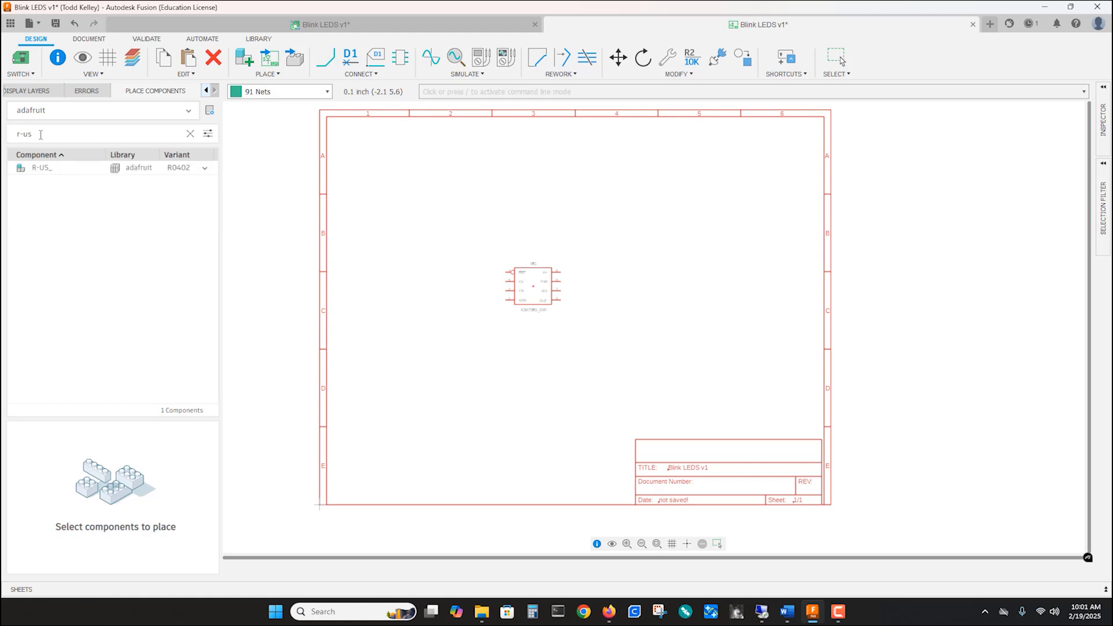
{"action": "left_click", "coordinate": [43, 170]}
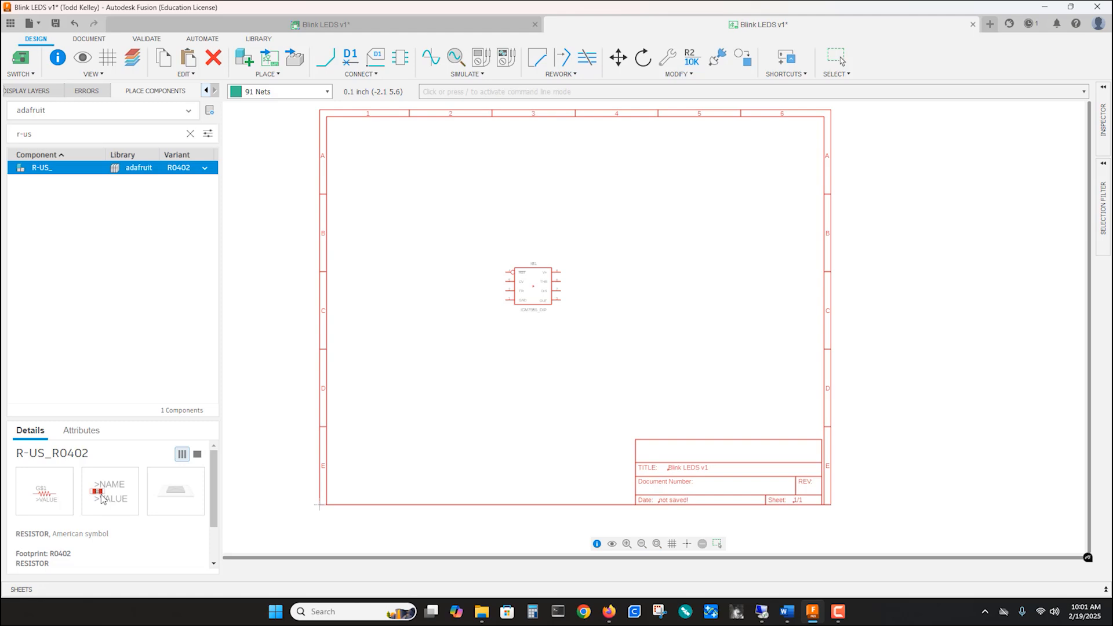
{"action": "left_click", "coordinate": [204, 168]}
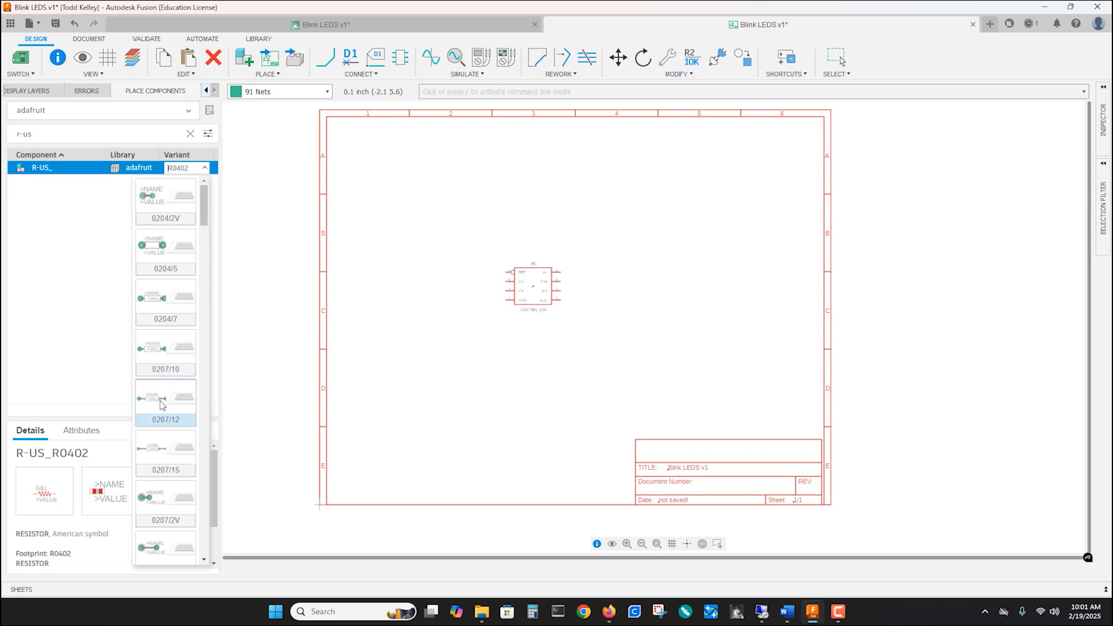
{"action": "left_click", "coordinate": [164, 356]}
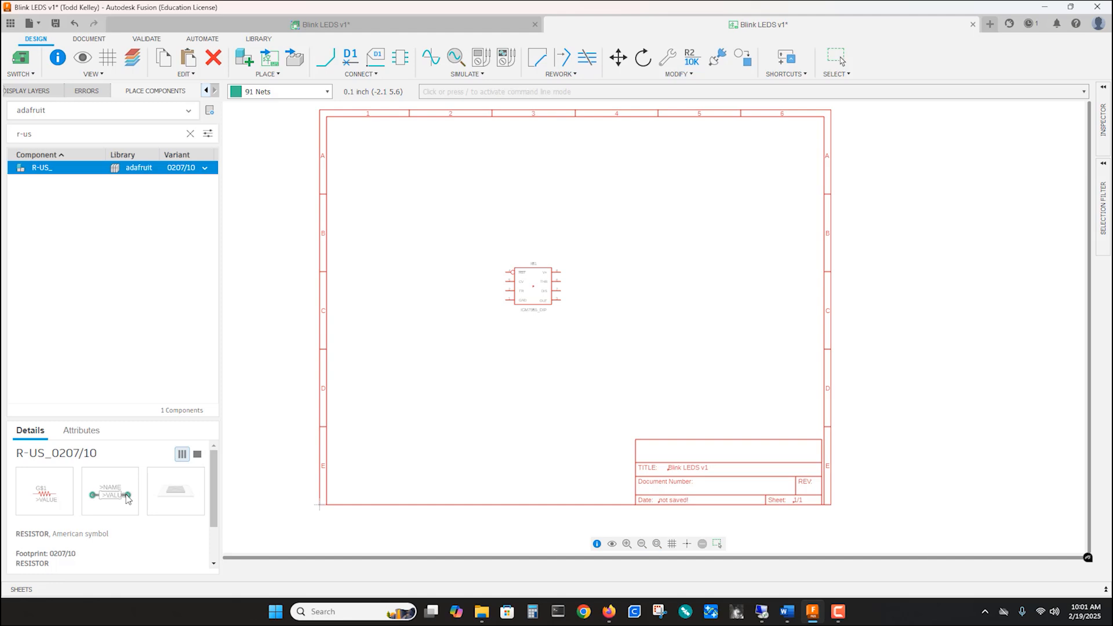
Place four R-US_0207/10 resistors, rotated to stand vertically, in a two-by-two arrangement to the right of the timer
{"action": "double_click", "coordinate": [36, 169]}
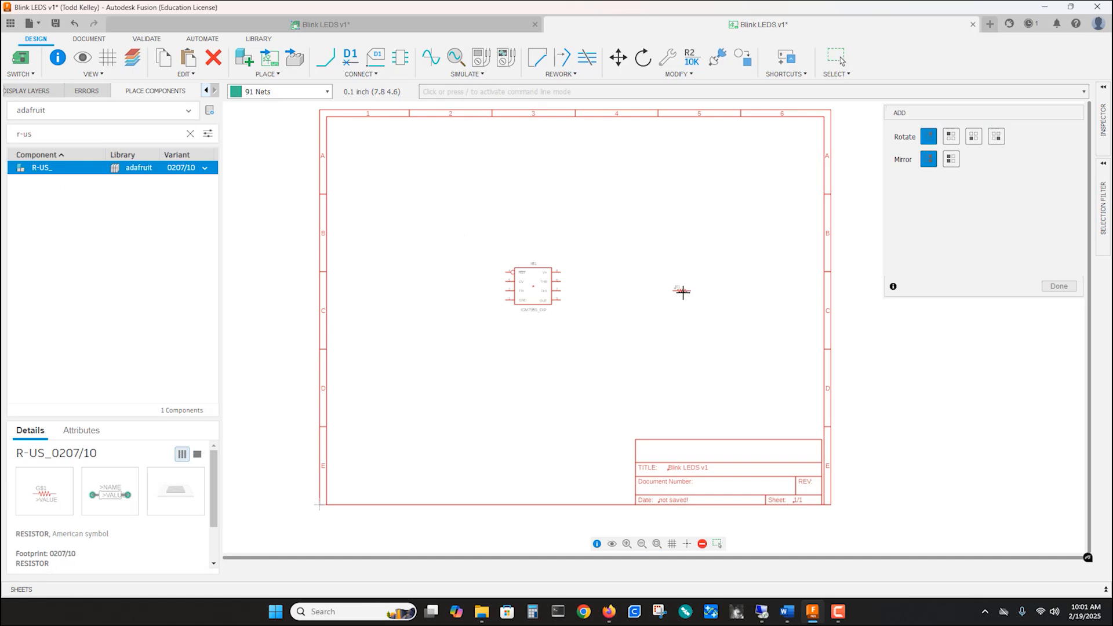
{"action": "scroll", "coordinate": [678, 273], "scroll_direction": "up", "scroll_amount": 3}
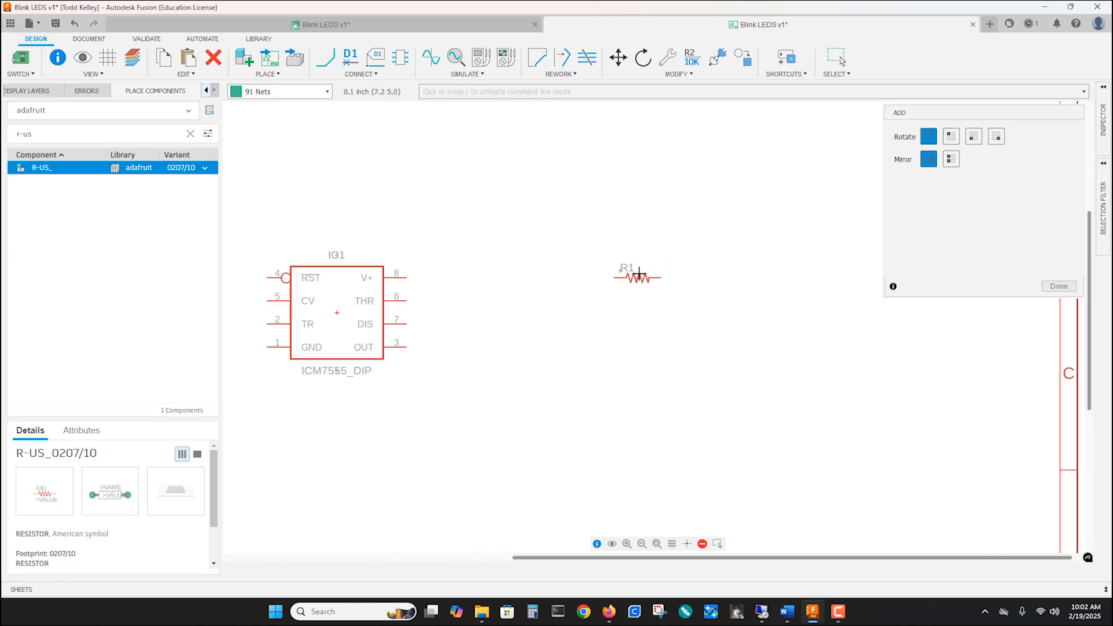
{"action": "right_click", "coordinate": [638, 273]}
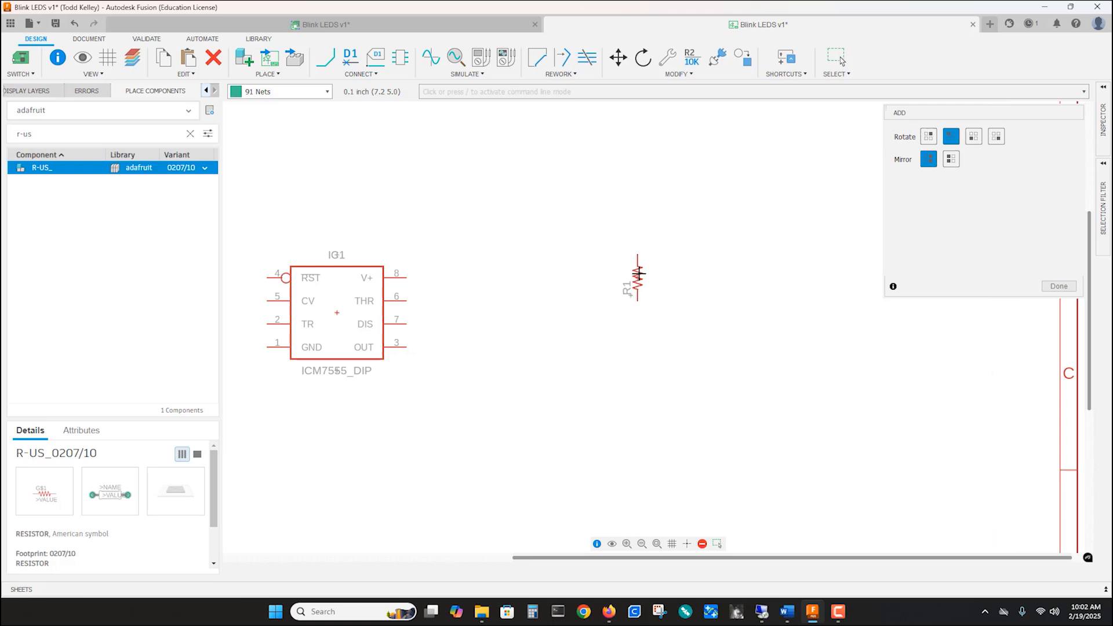
{"action": "left_click", "coordinate": [565, 233]}
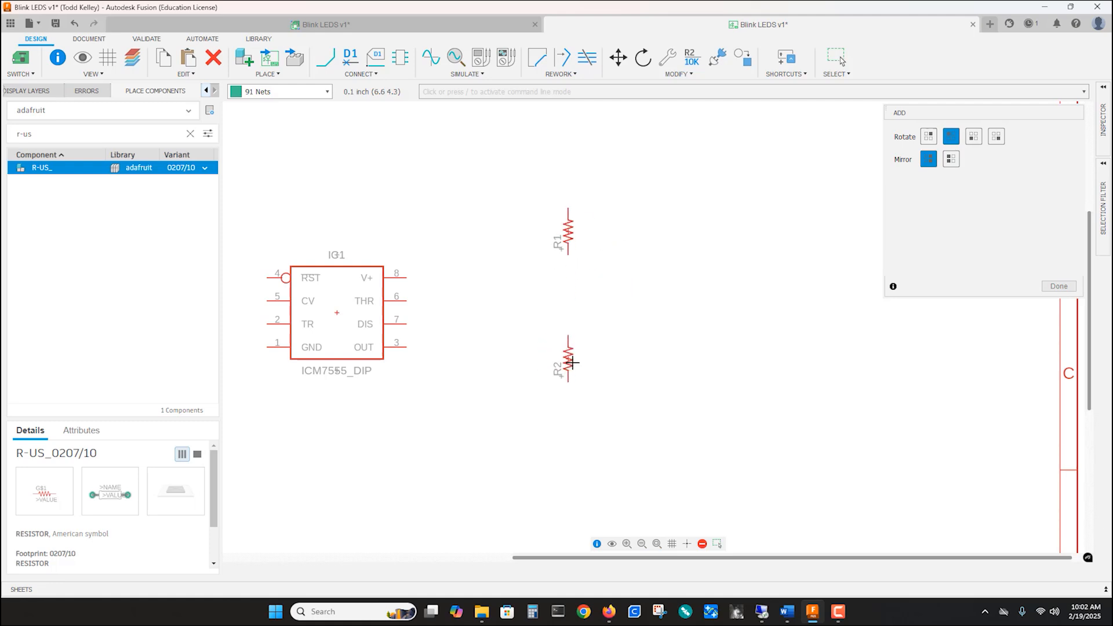
{"action": "left_click", "coordinate": [570, 356]}
{"action": "left_click", "coordinate": [674, 231]}
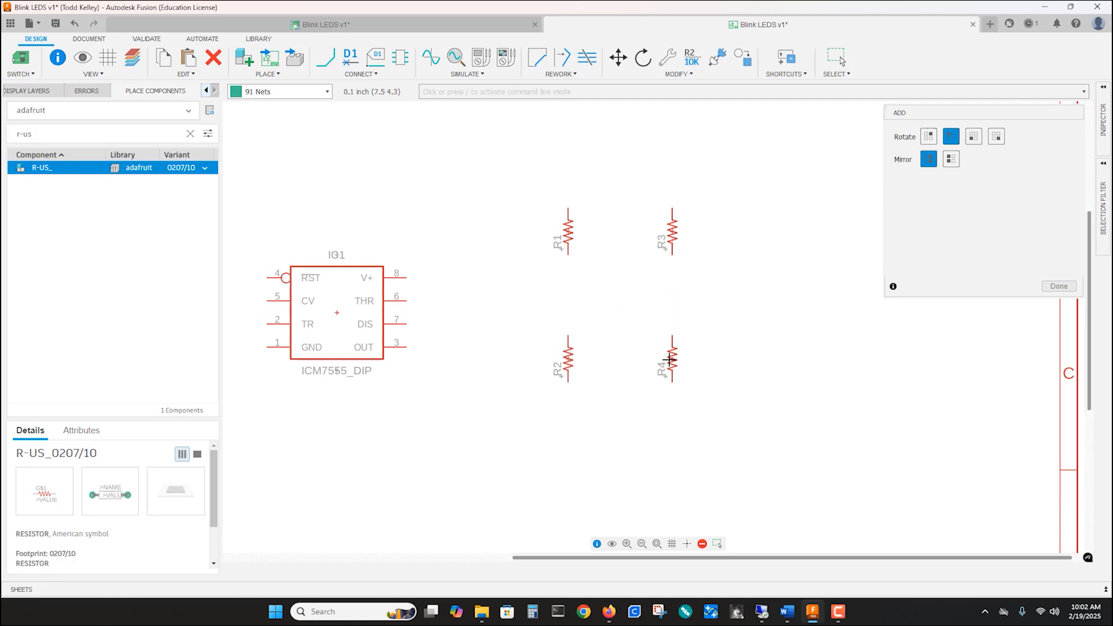
{"action": "left_click", "coordinate": [669, 360]}
{"action": "key", "text": "Escape"}
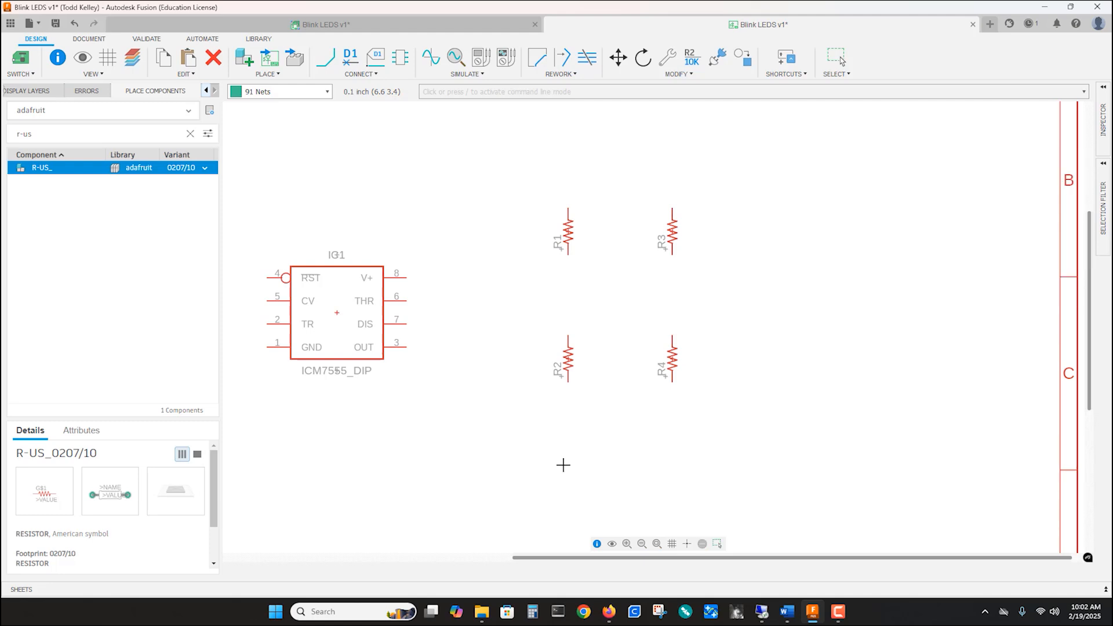
{"action": "key", "text": "Escape"}
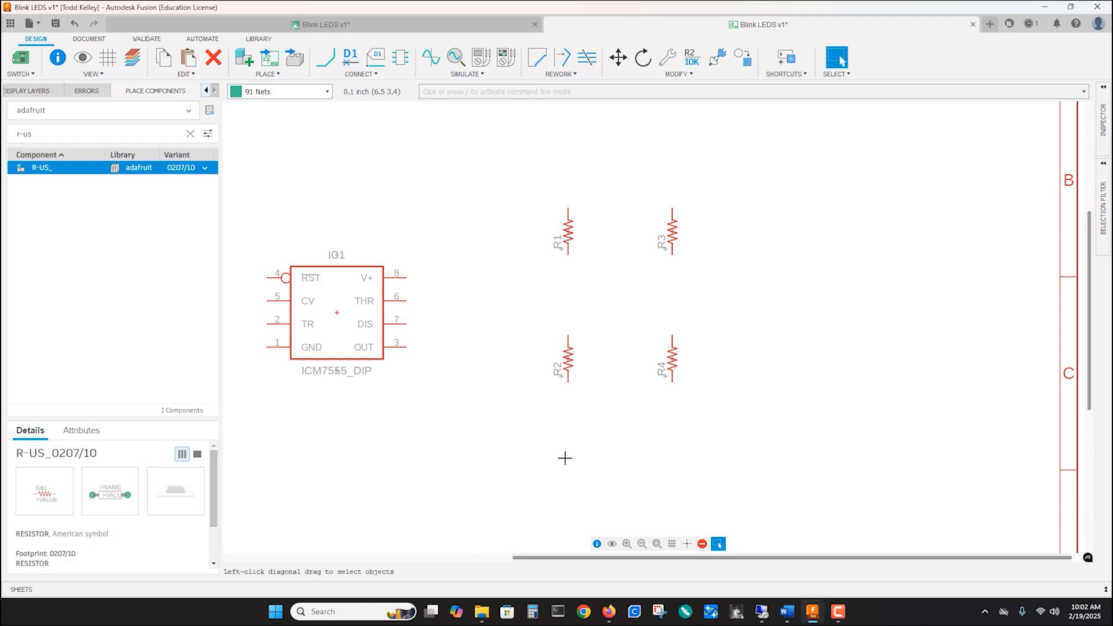
Set the value of resistor R1 to 1kΩ
{"action": "right_click", "coordinate": [568, 231]}
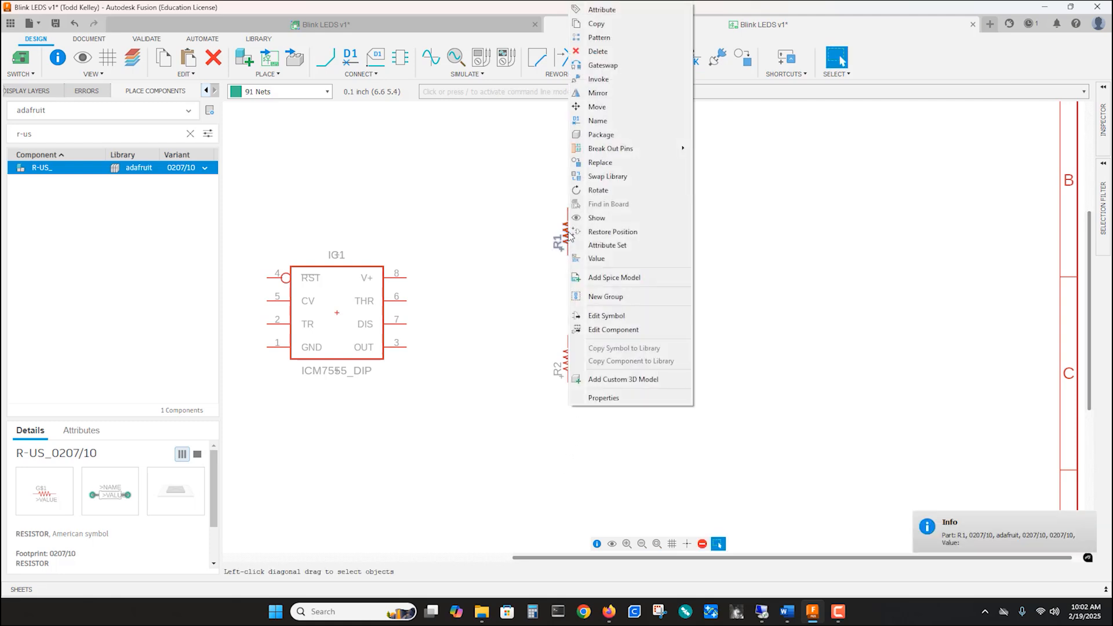
{"action": "left_click", "coordinate": [596, 259]}
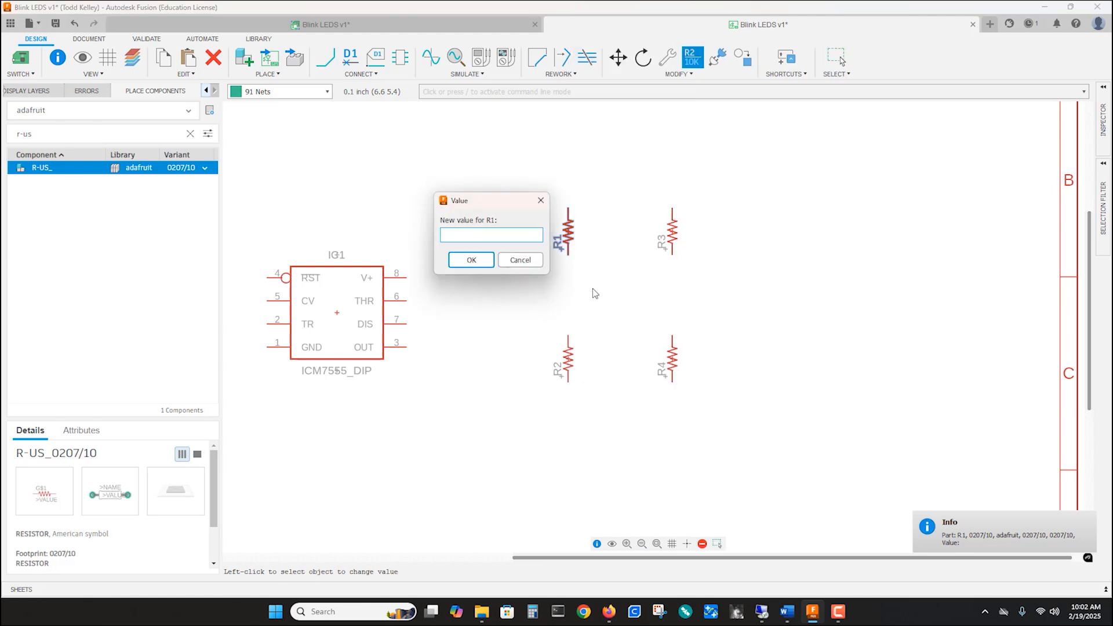
{"action": "type", "text": "1k"}
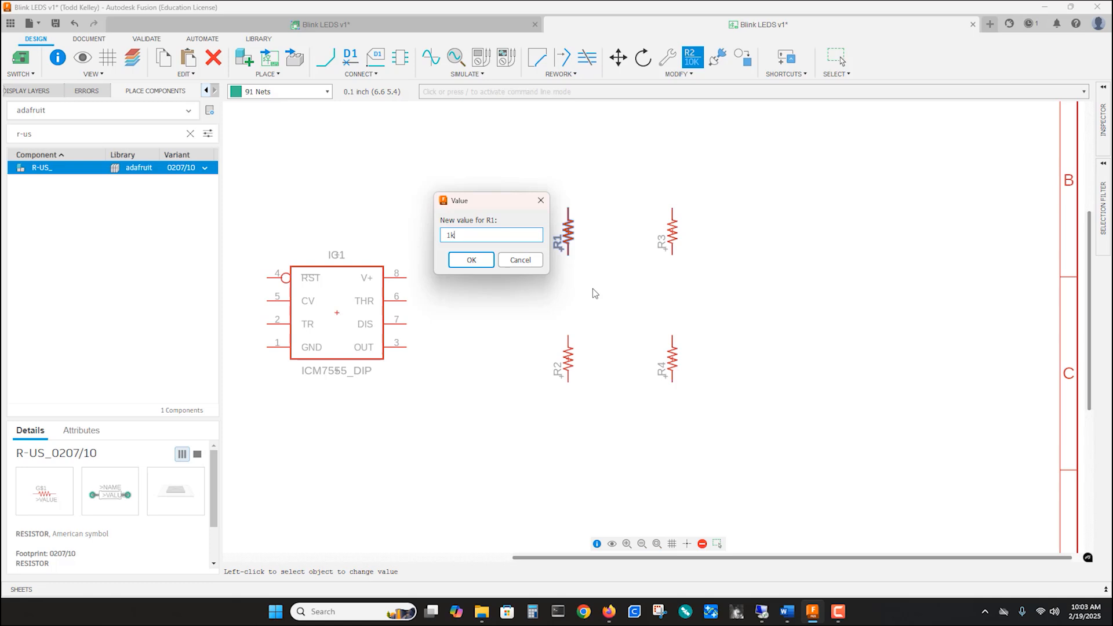
{"action": "type", "text": "Ω"}
{"action": "left_click", "coordinate": [471, 261]}
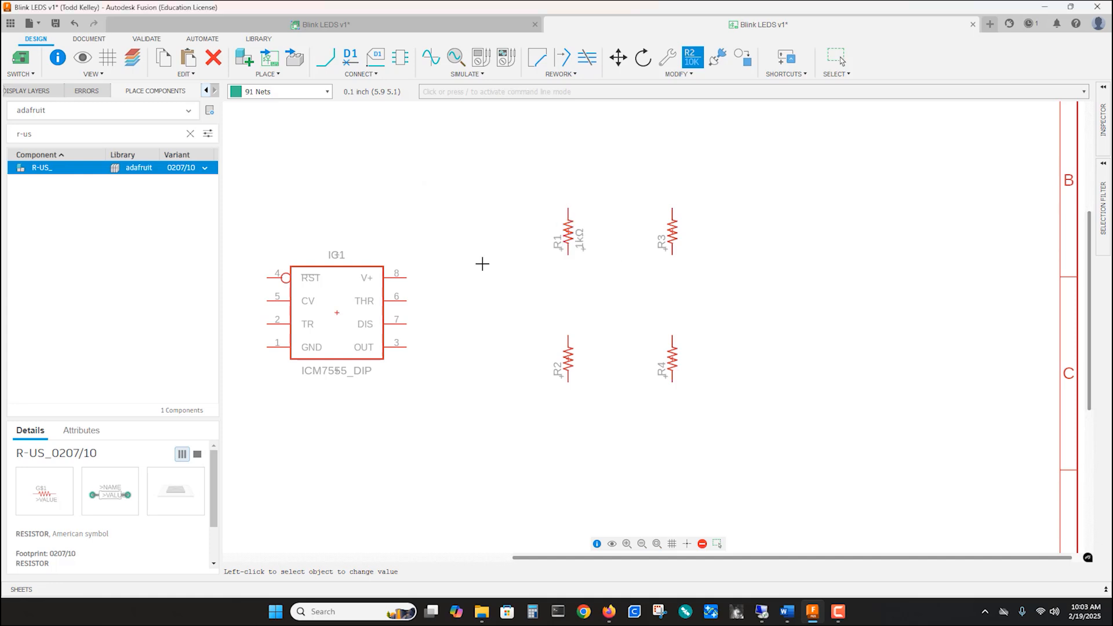
Set the value of resistor R2 to 100kΩ
{"action": "right_click", "coordinate": [569, 361]}
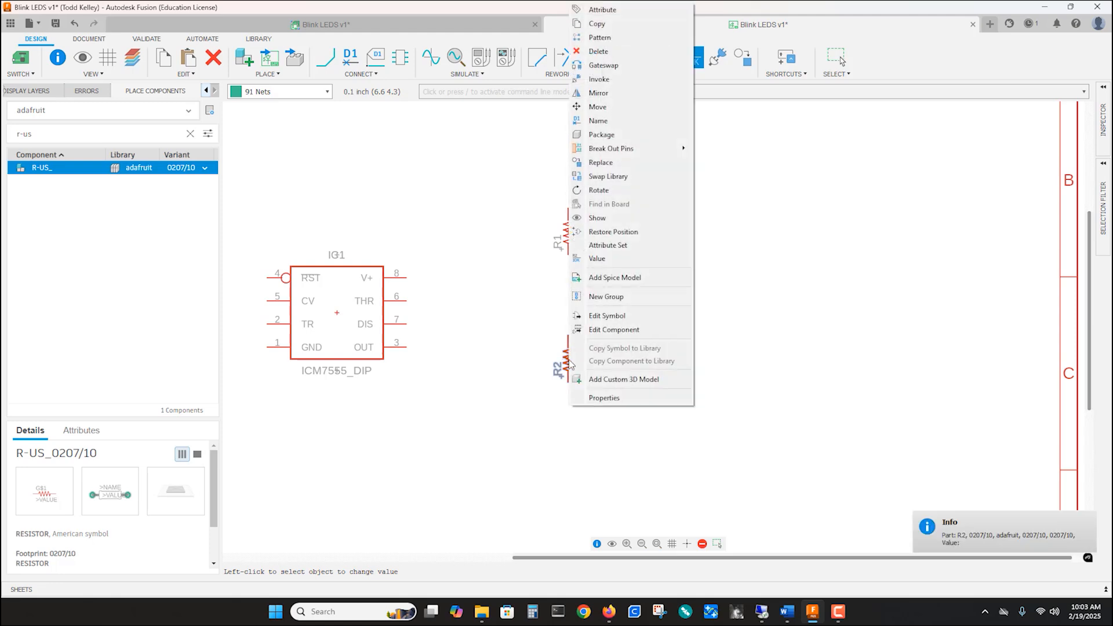
{"action": "left_click", "coordinate": [597, 259]}
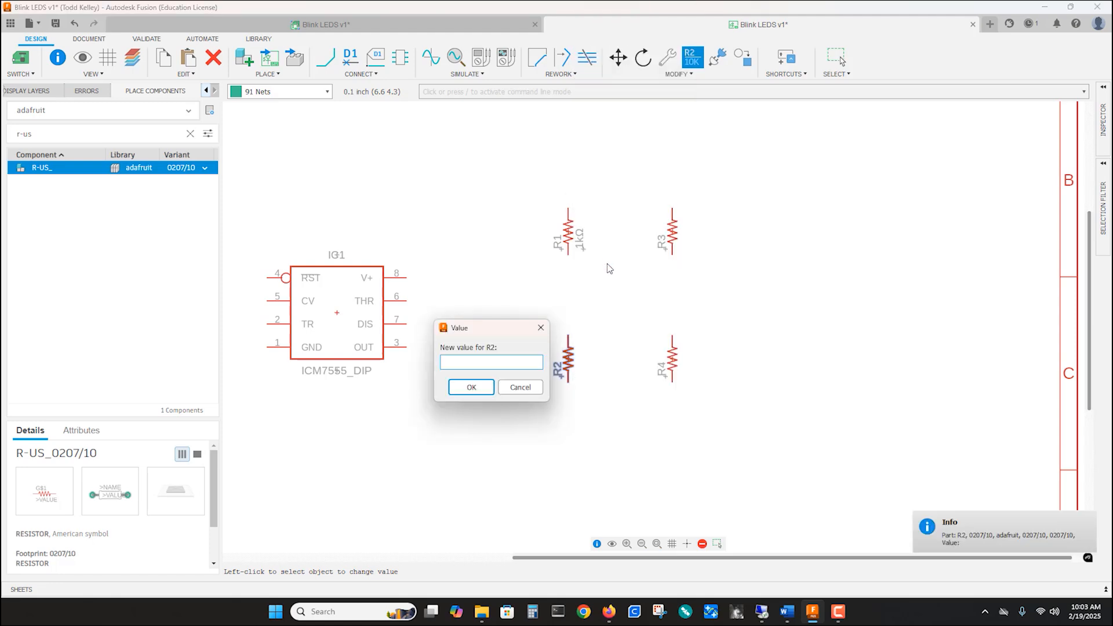
{"action": "type", "text": "100k"}
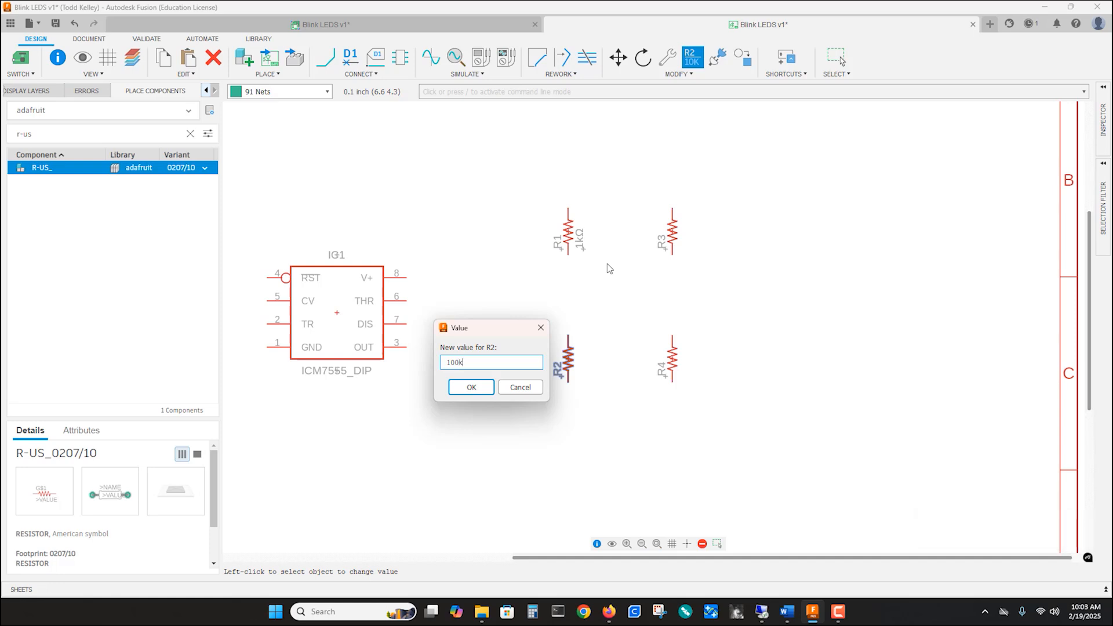
{"action": "type", "text": "Ω"}
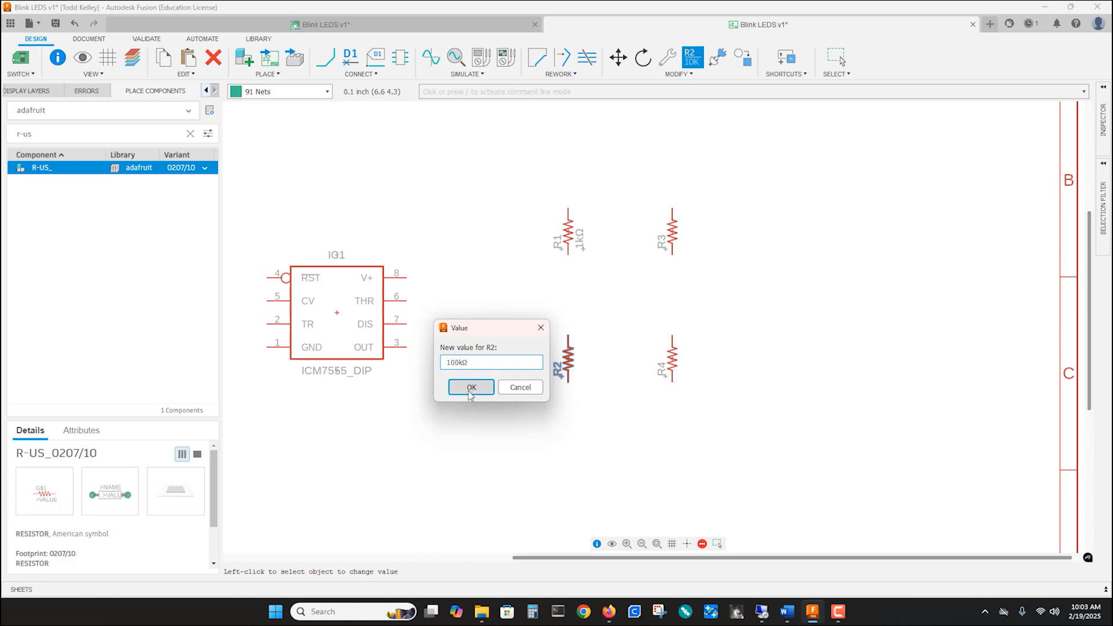
{"action": "left_click", "coordinate": [472, 389]}
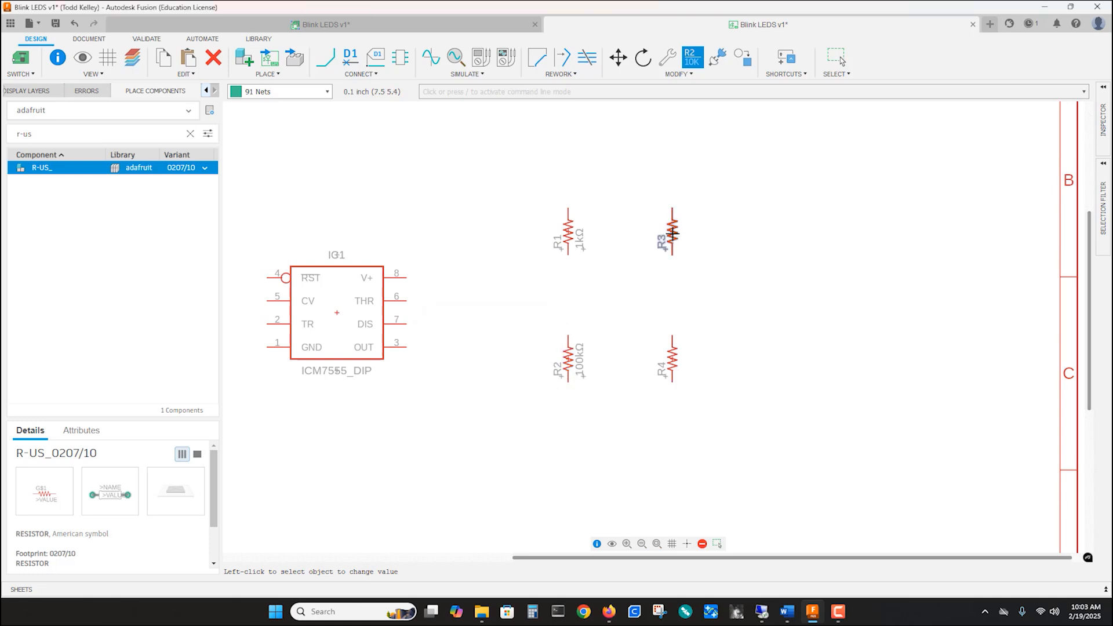
Set the values of resistors R3 and R4 to 100Ω each
{"action": "right_click", "coordinate": [673, 233]}
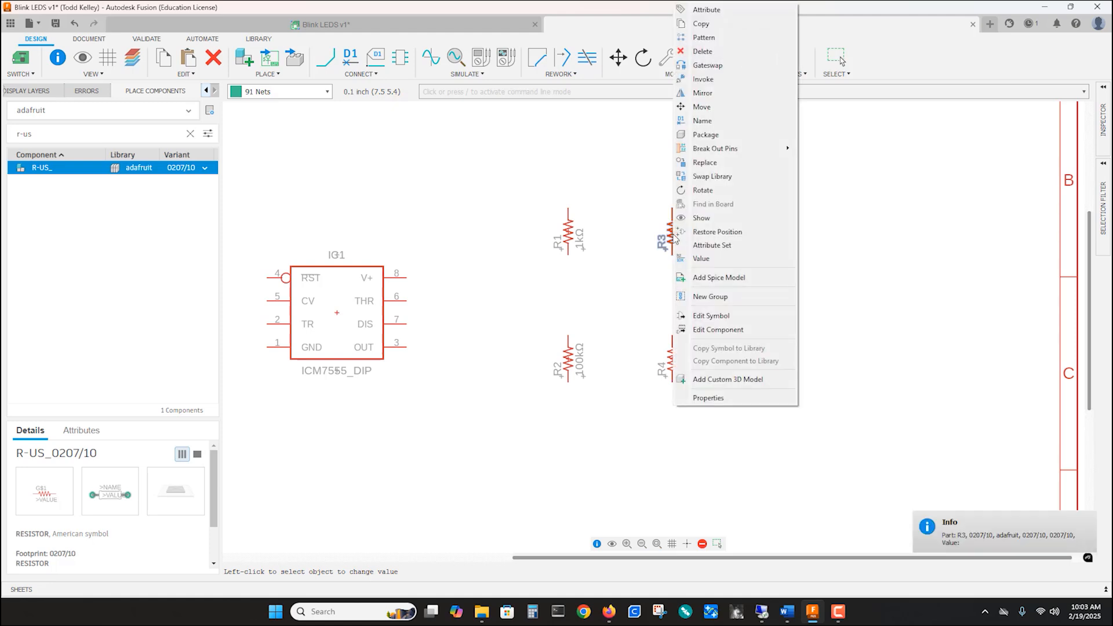
{"action": "left_click", "coordinate": [699, 262]}
{"action": "type", "text": "100Ω"}
{"action": "left_click", "coordinate": [568, 261]}
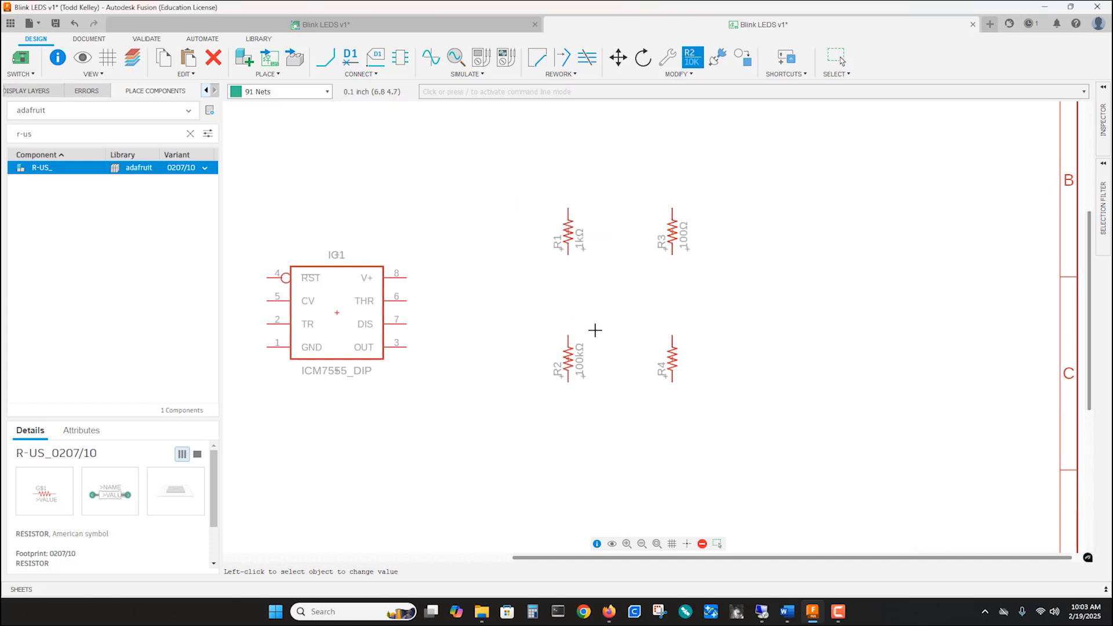
{"action": "right_click", "coordinate": [673, 363]}
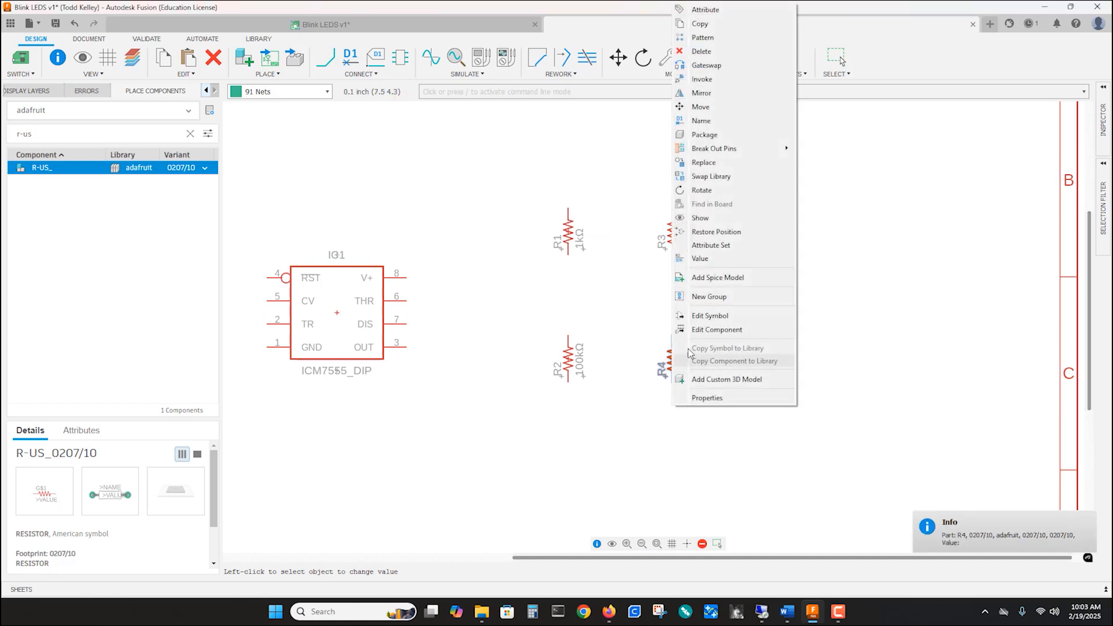
{"action": "left_click", "coordinate": [714, 259]}
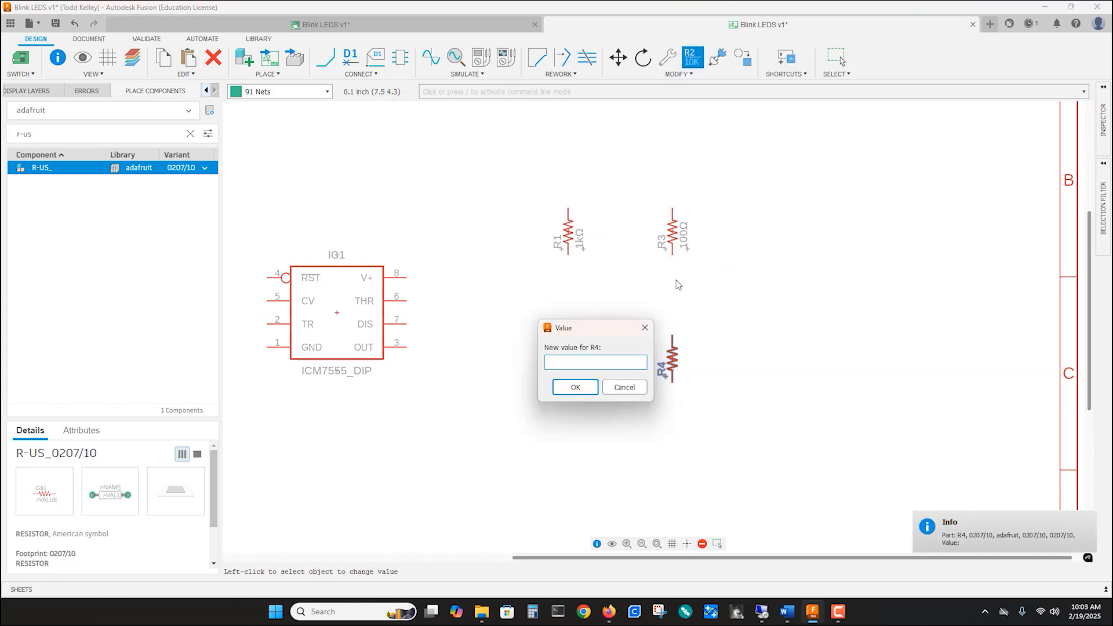
{"action": "type", "text": "100Ω"}
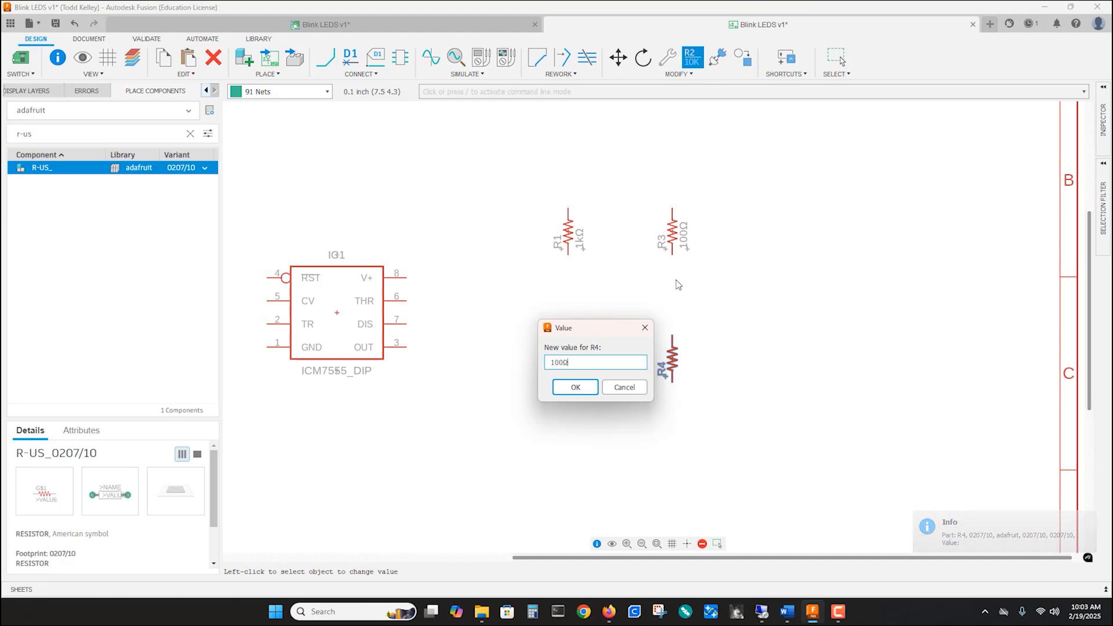
{"action": "left_click", "coordinate": [575, 387]}
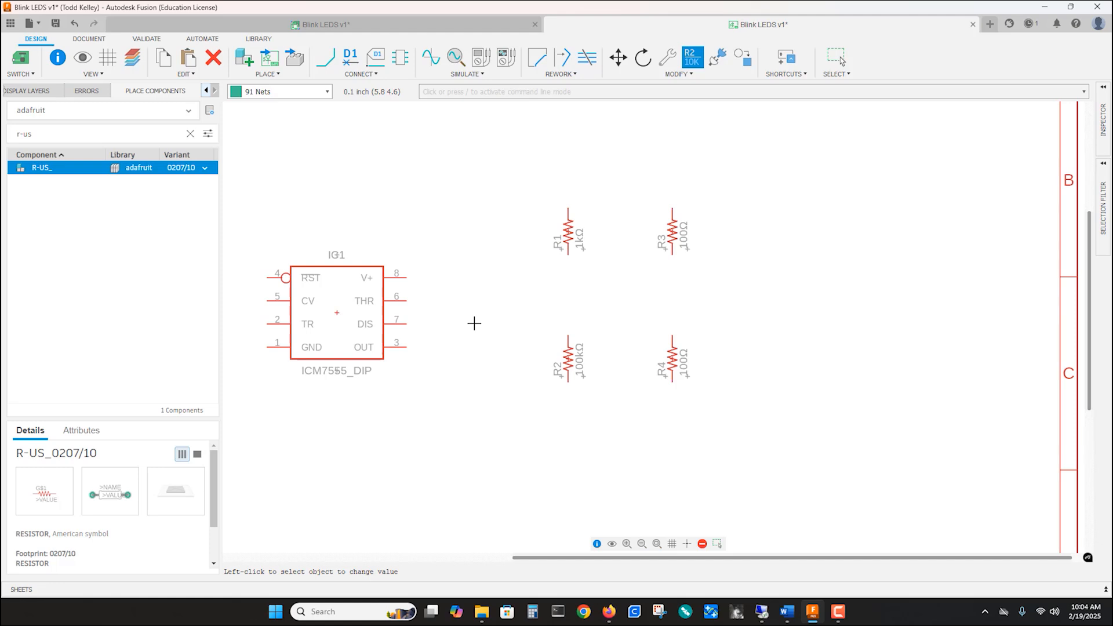
Filter the components for "cpol" and choose the E2-5 variant of the CPOL-US polarized capacitor
{"action": "key", "text": "ctrl+a"}
{"action": "type", "text": "cpol"}
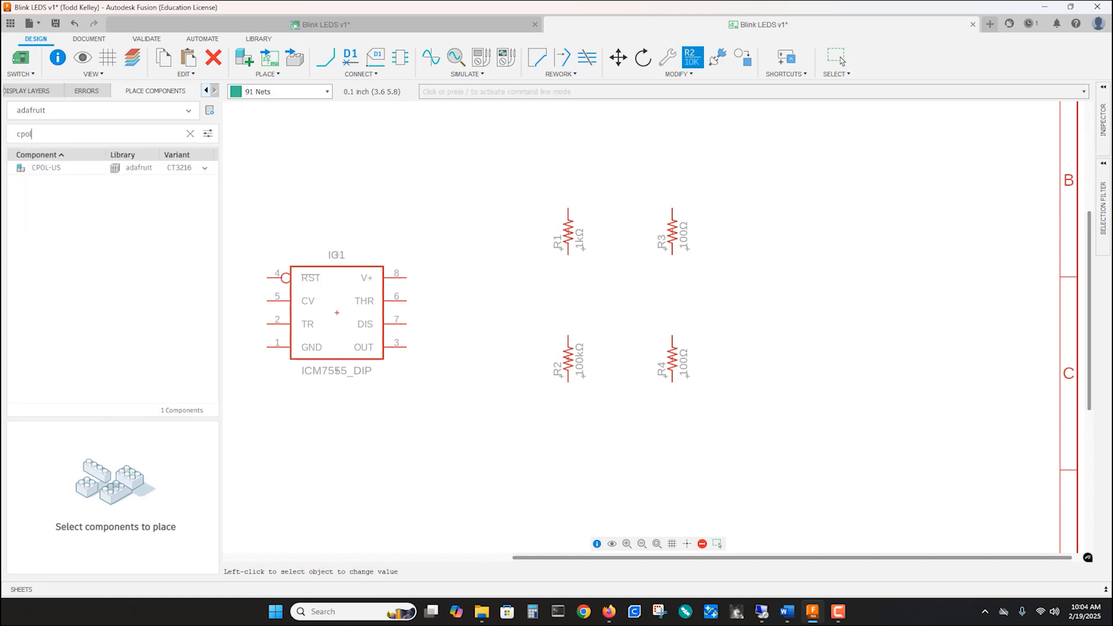
{"action": "left_click", "coordinate": [67, 170]}
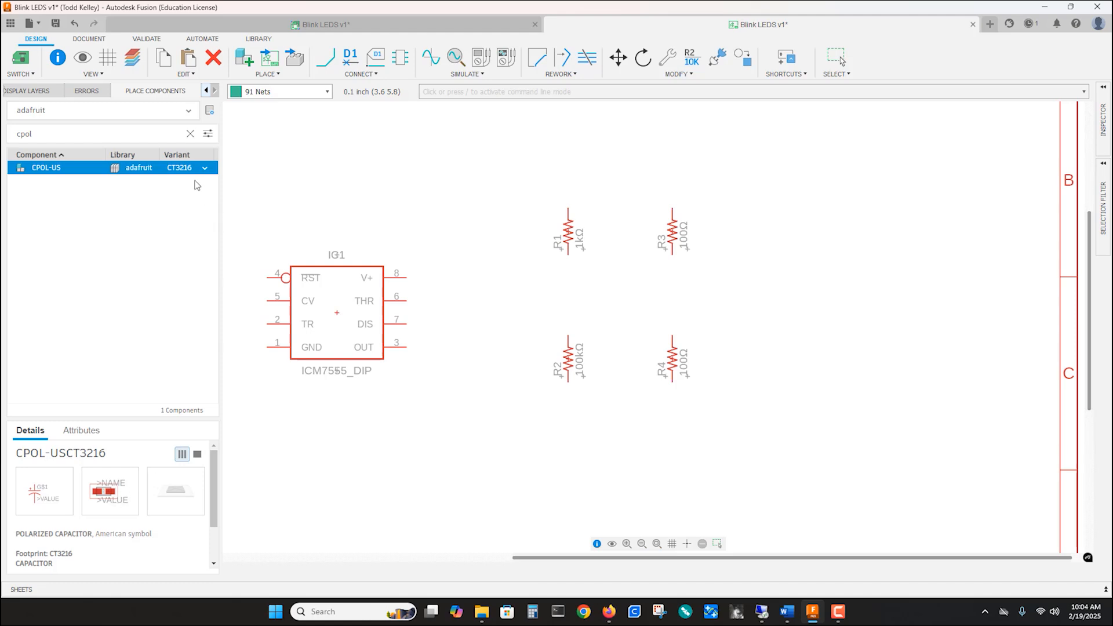
{"action": "left_click", "coordinate": [204, 169]}
{"action": "scroll", "coordinate": [166, 484], "scroll_direction": "down", "scroll_amount": 10}
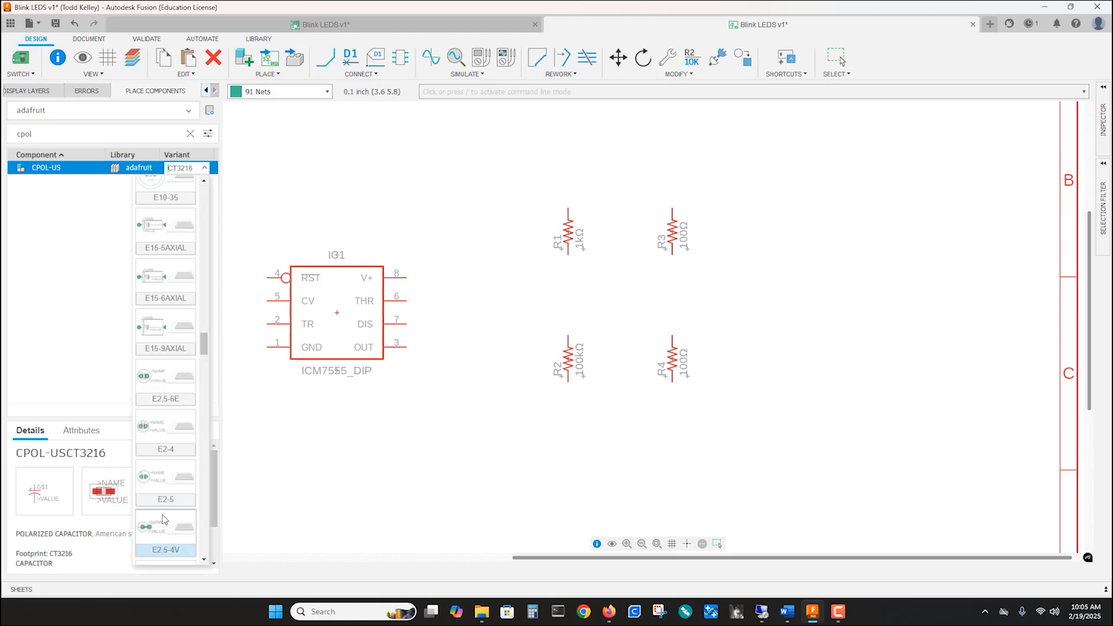
{"action": "left_click", "coordinate": [166, 485]}
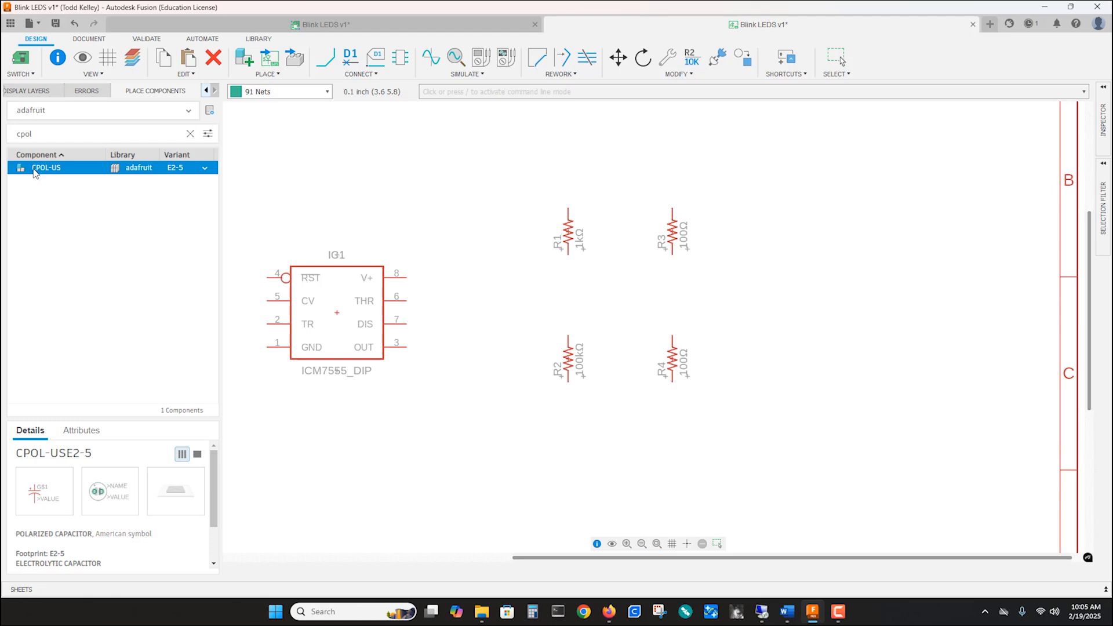
Place one CPOL-US E2-5 polarized capacitor upright, below and to the left of the timer
{"action": "double_click", "coordinate": [36, 170]}
{"action": "scroll", "coordinate": [755, 373], "scroll_direction": "down", "scroll_amount": 2}
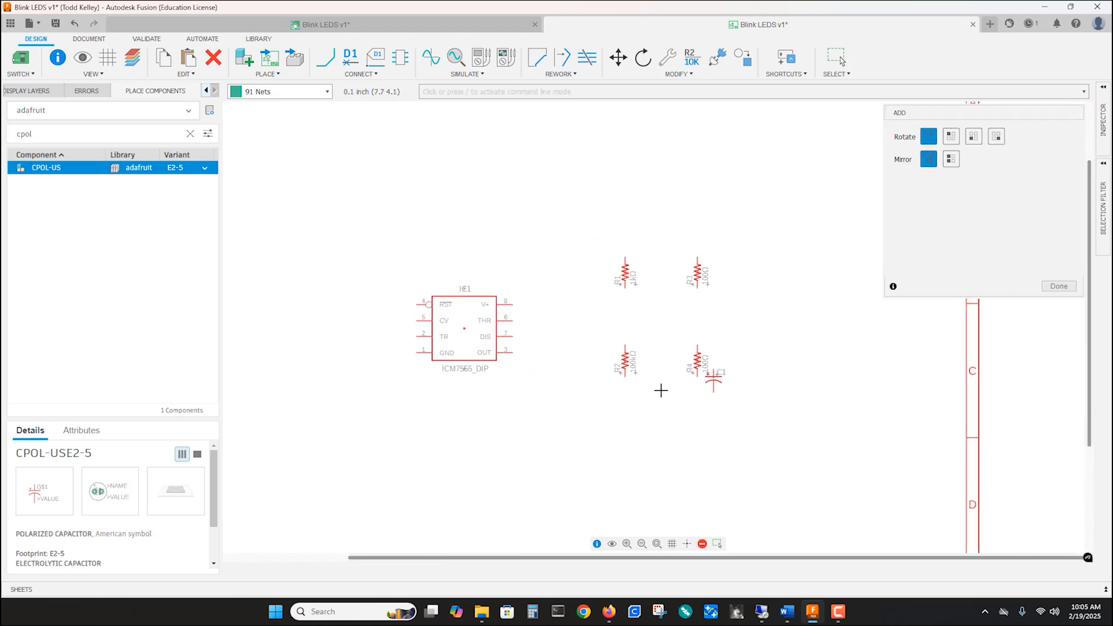
{"action": "left_click", "coordinate": [367, 401]}
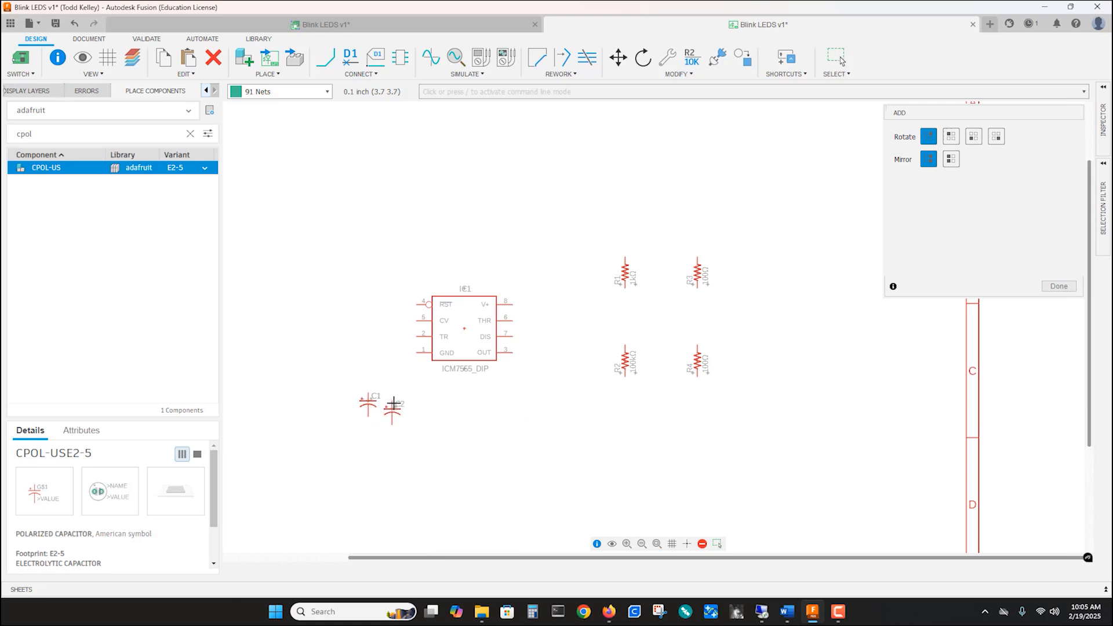
{"action": "key", "text": "Escape"}
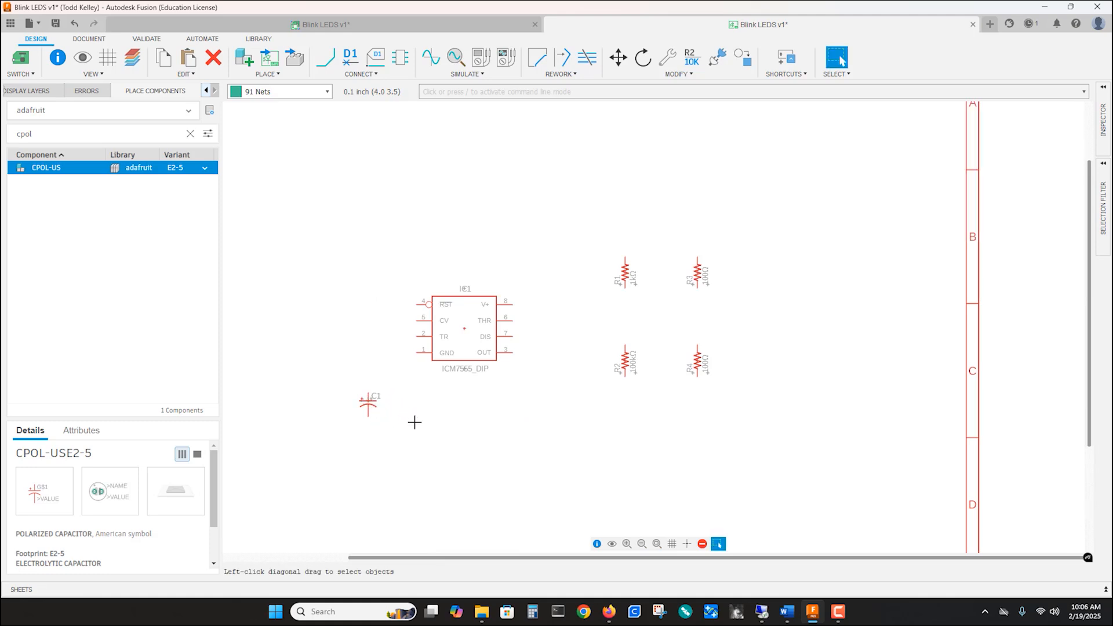
Set the value of polarized capacitor C1 to 2.2uF
{"action": "right_click", "coordinate": [368, 400]}
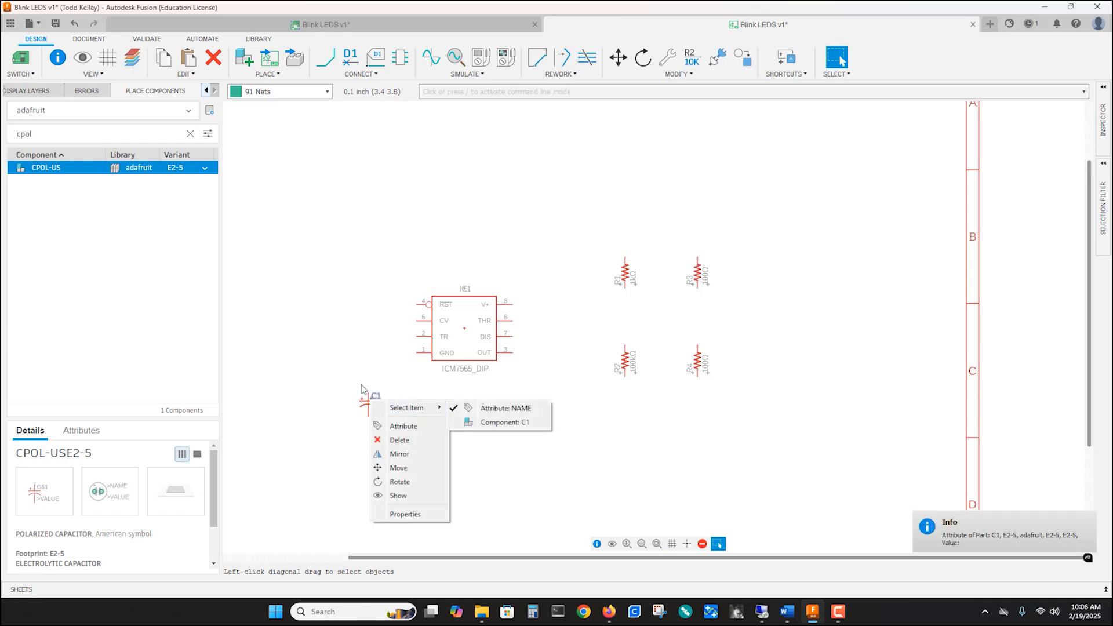
{"action": "left_click", "coordinate": [348, 389]}
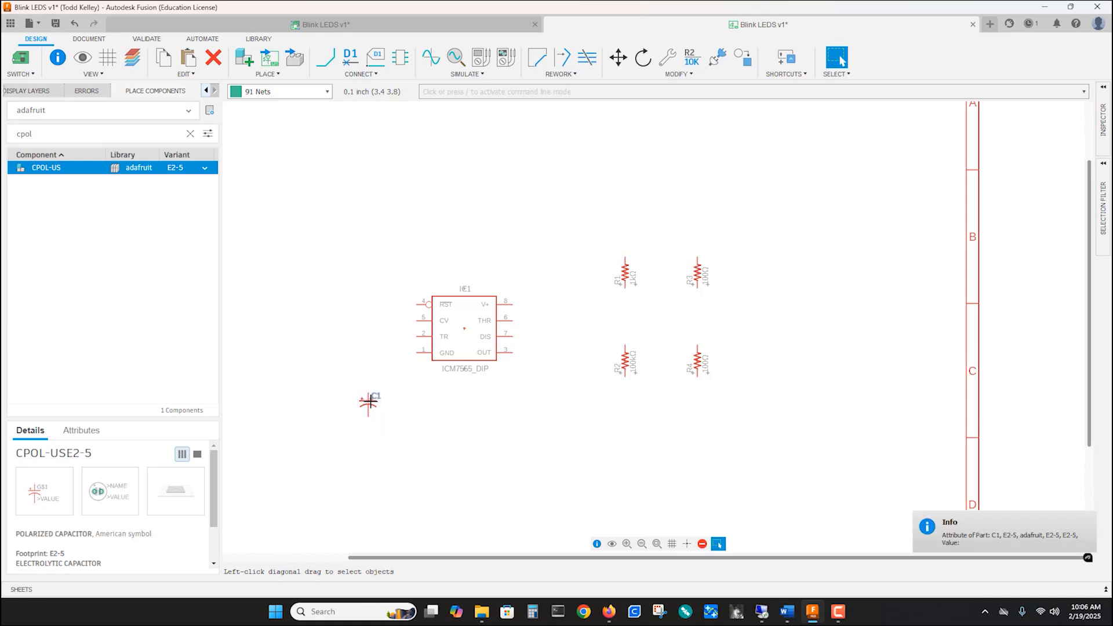
{"action": "right_click", "coordinate": [367, 402]}
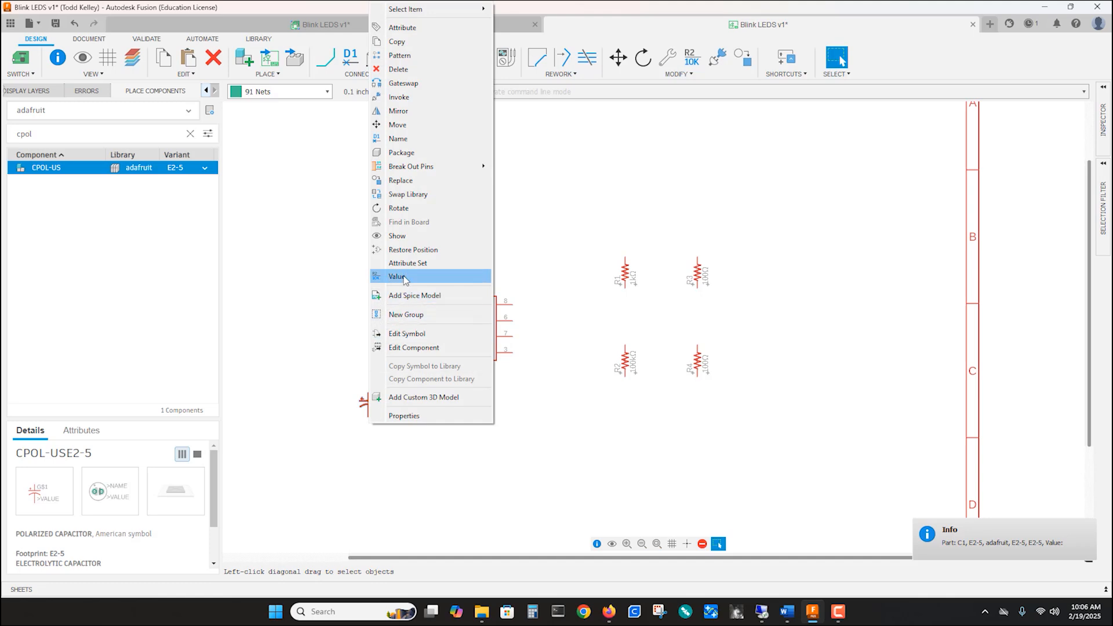
{"action": "left_click", "coordinate": [404, 279]}
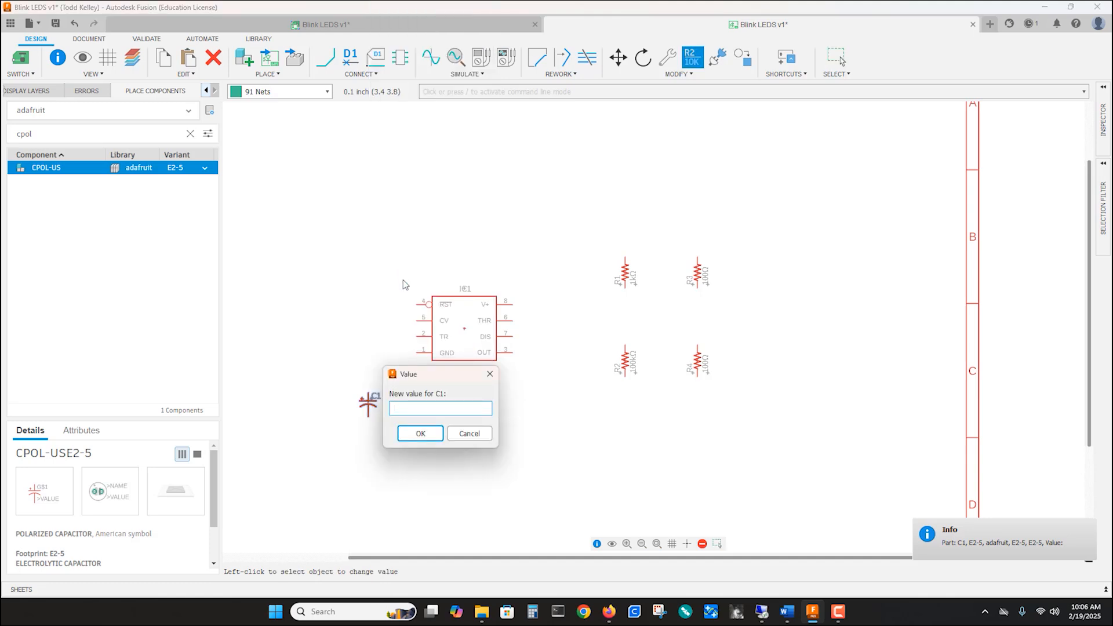
{"action": "type", "text": "2.2uF"}
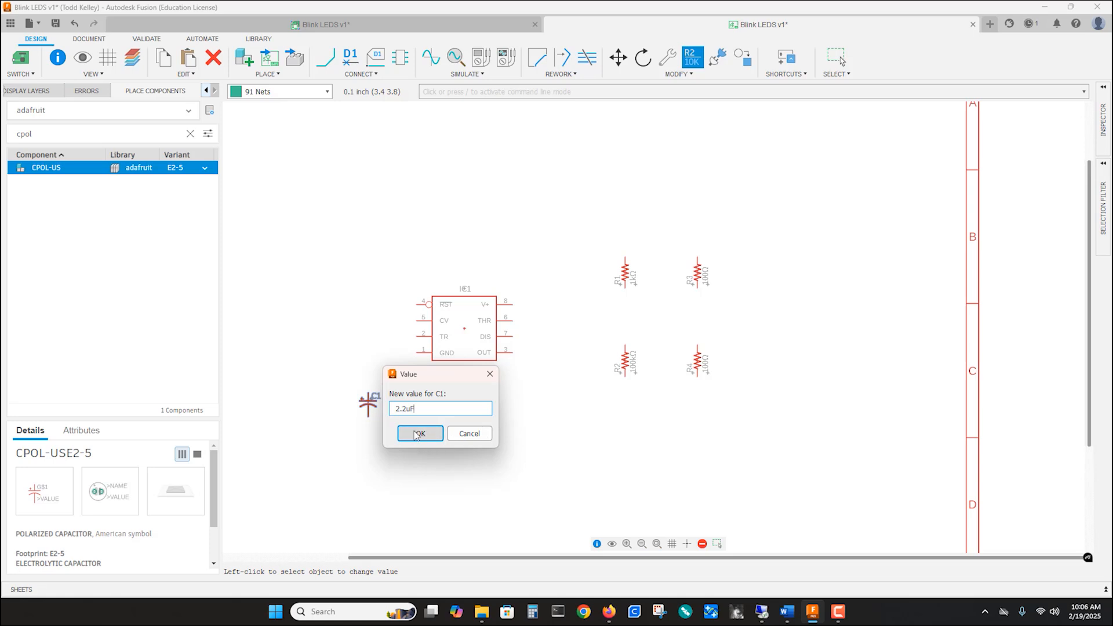
{"action": "left_click", "coordinate": [420, 434]}
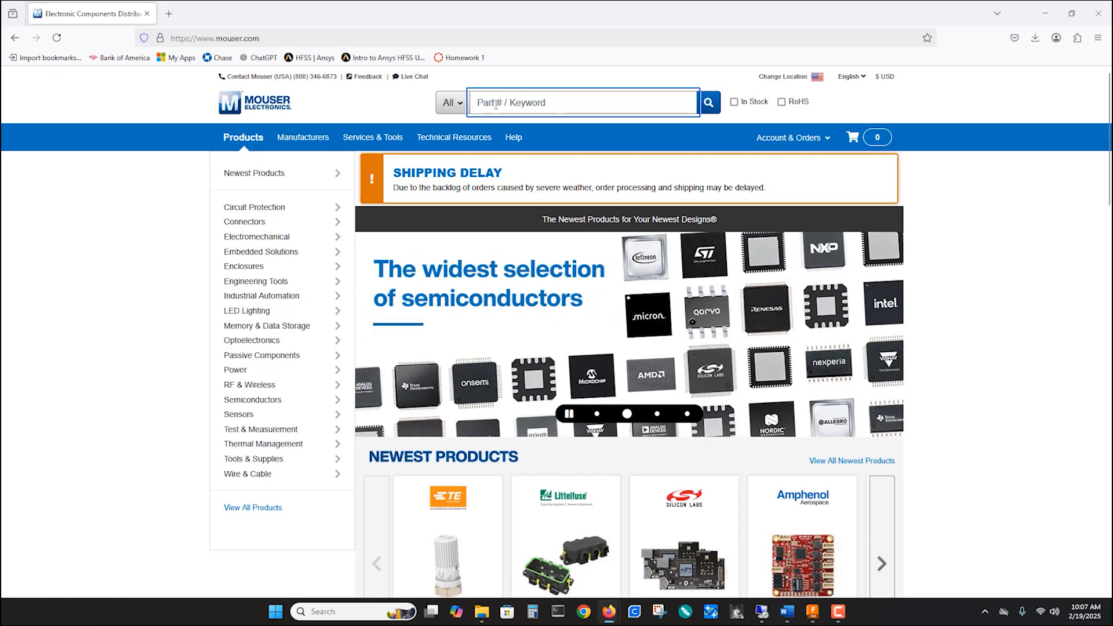
Search the Mouser website in the browser for capacitor part number k103k10x7rh5th5
{"action": "type", "text": "k"}
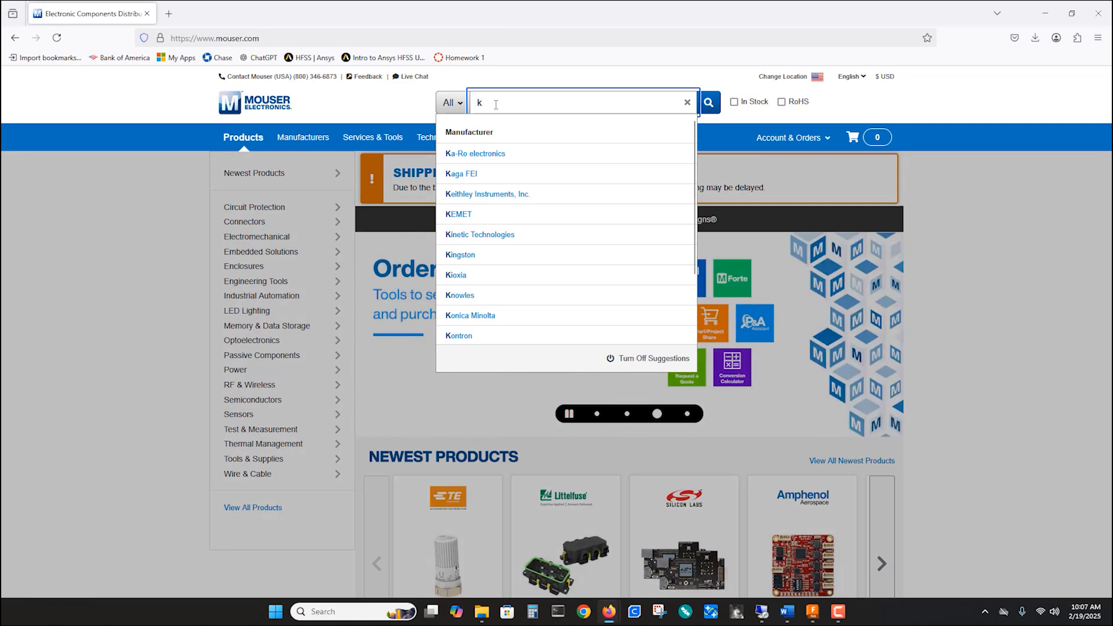
{"action": "type", "text": "103k10"}
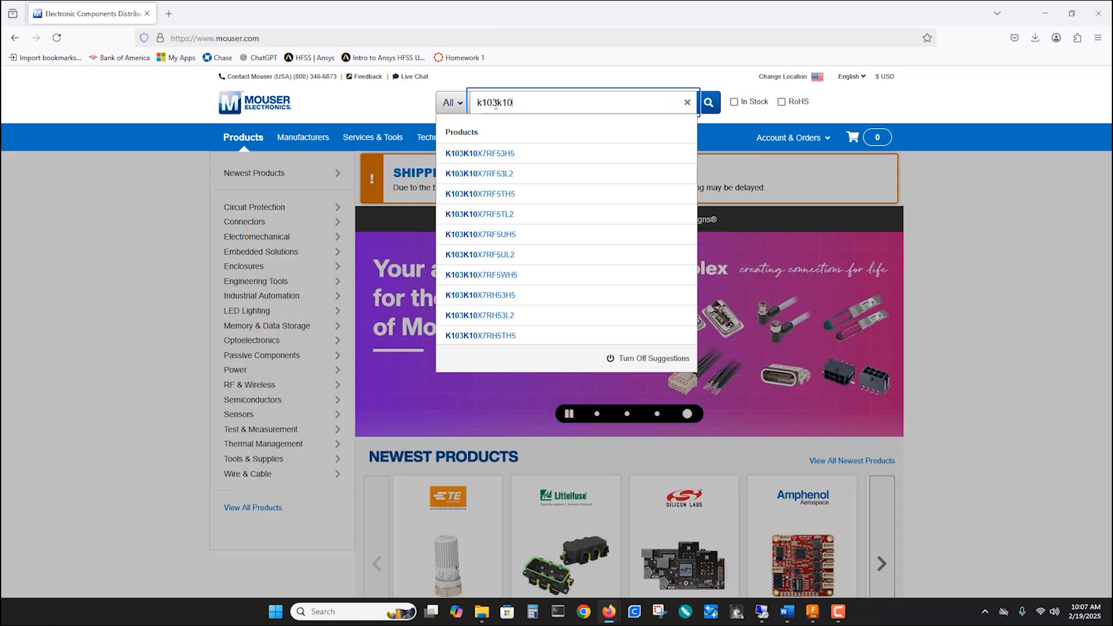
{"action": "type", "text": "x7rh5th5"}
{"action": "key", "text": "Return"}
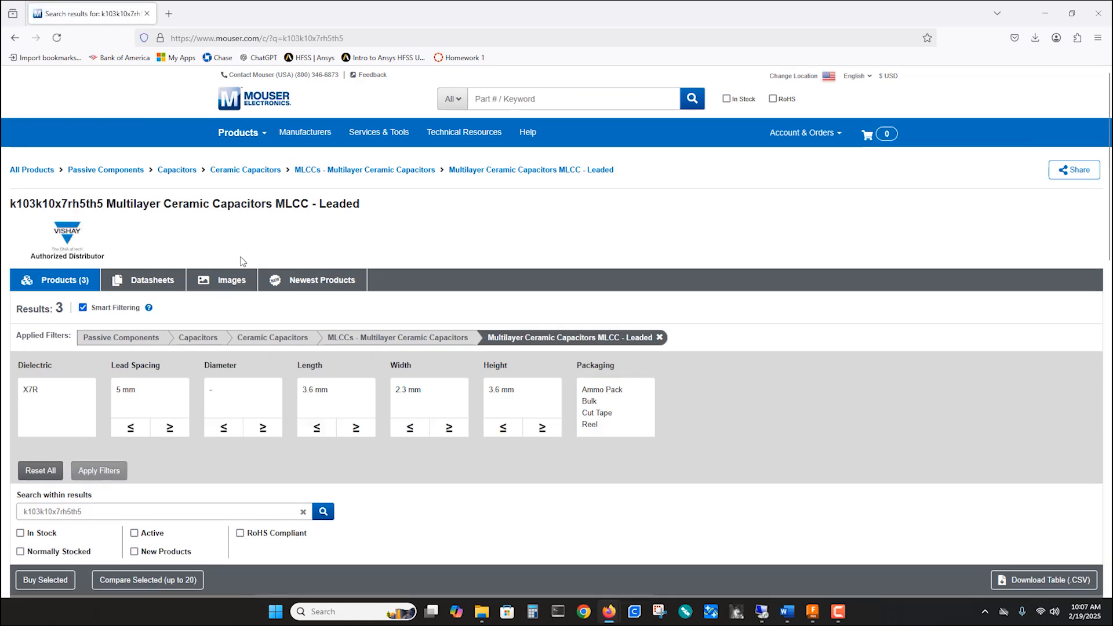
{"action": "scroll", "coordinate": [274, 234], "scroll_direction": "down", "scroll_amount": 5}
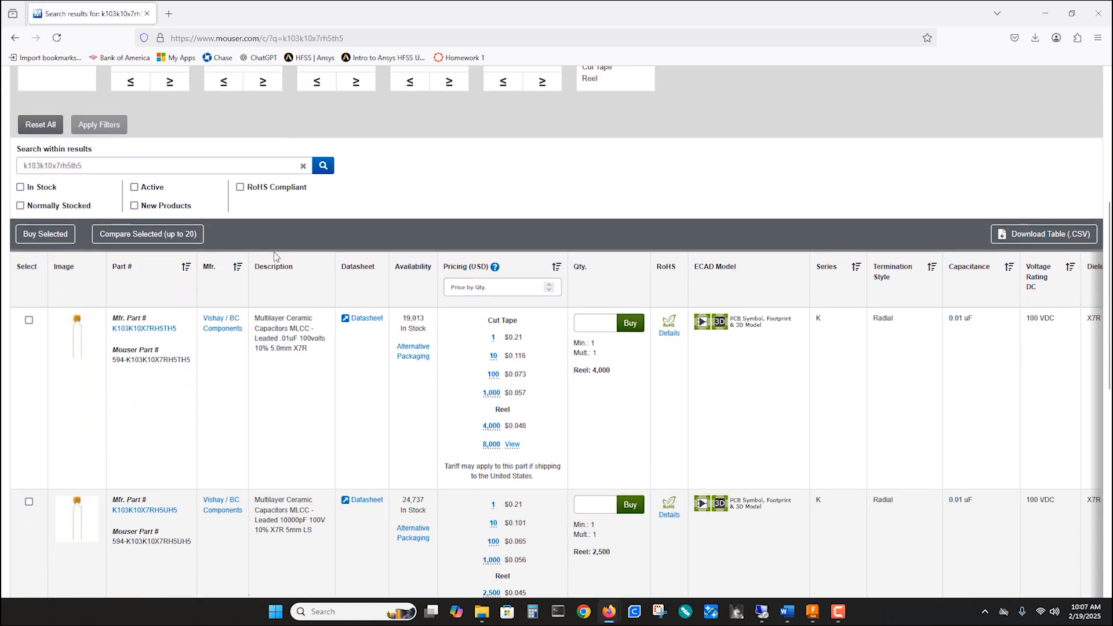
Open the product page of the Vishay K103K10X7RH5TH5 capacitor and download its CAD models from the ECAD model viewer
{"action": "left_click", "coordinate": [146, 320]}
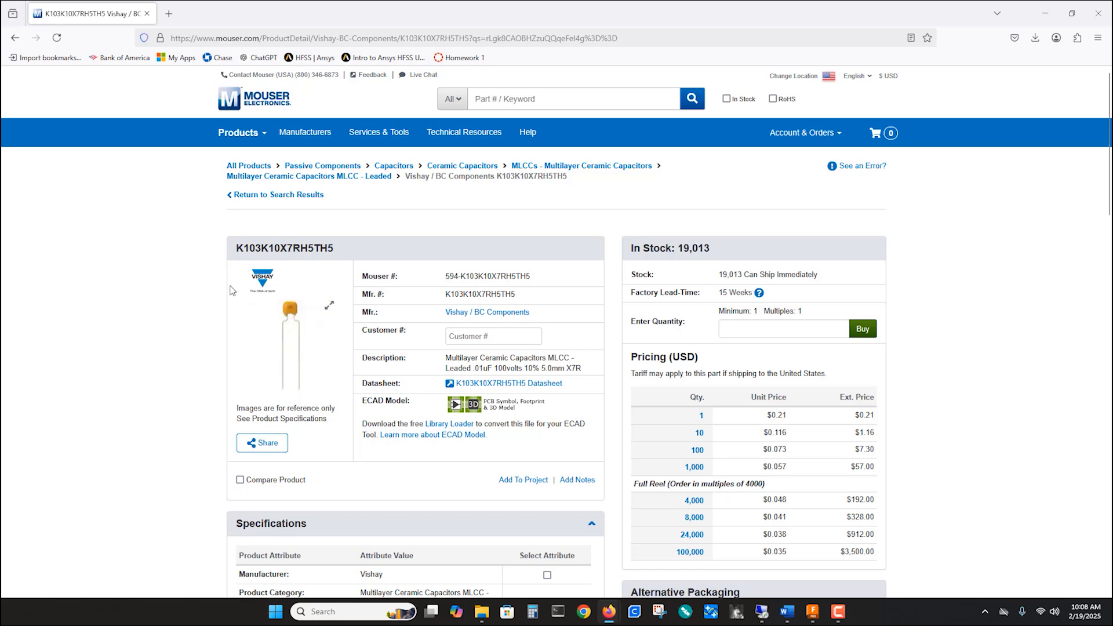
{"action": "left_click", "coordinate": [453, 408]}
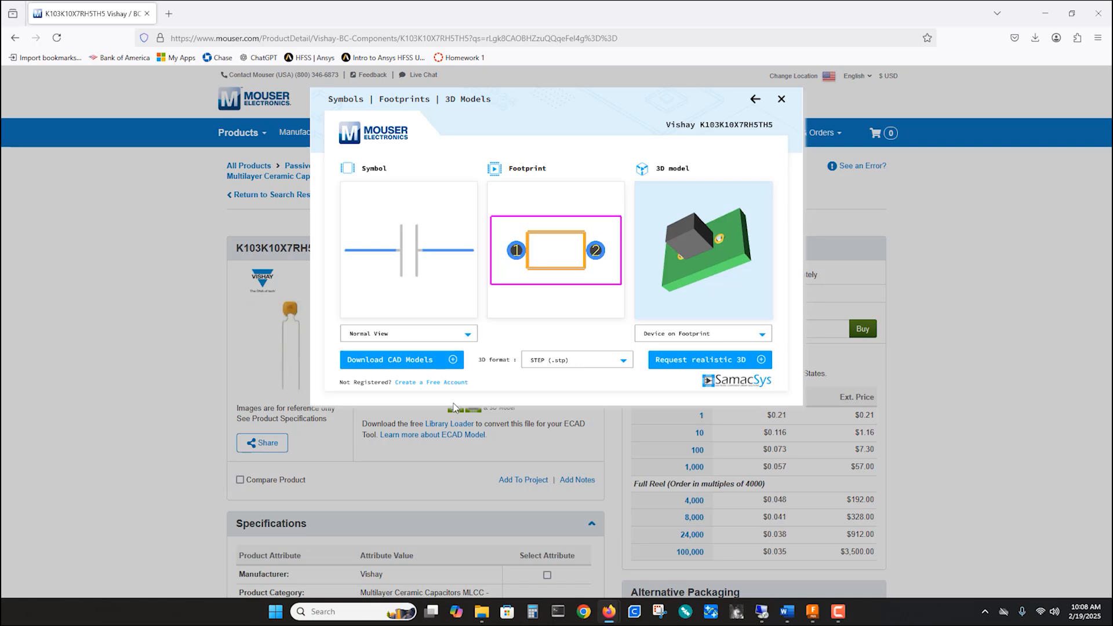
{"action": "left_click", "coordinate": [394, 360]}
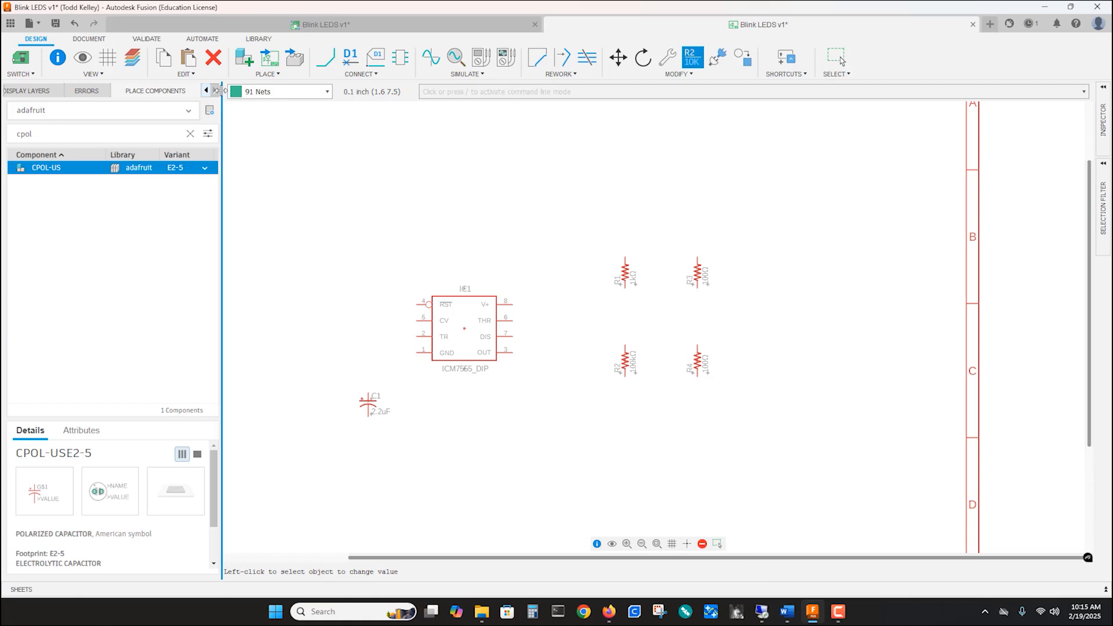
Back in Fusion, import K103K10X7RH5TH5.lbr from local disk through the Library Manager, using the EAGLE folder of the downloaded LIB_K103K10X7RH5TH5 package
{"action": "left_click", "coordinate": [259, 39]}
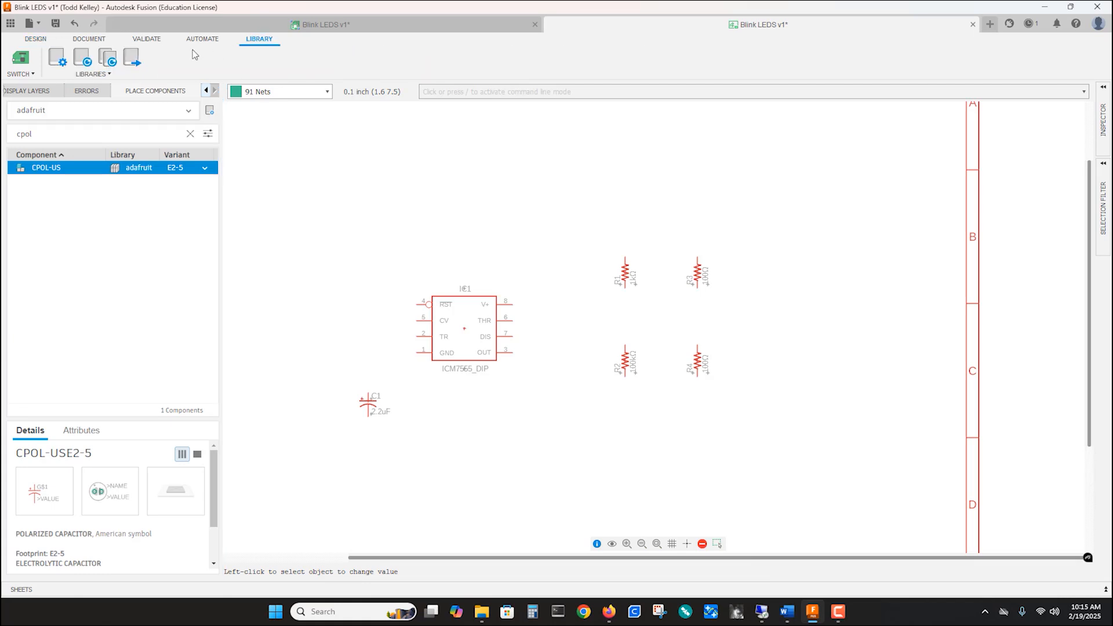
{"action": "left_click", "coordinate": [56, 60]}
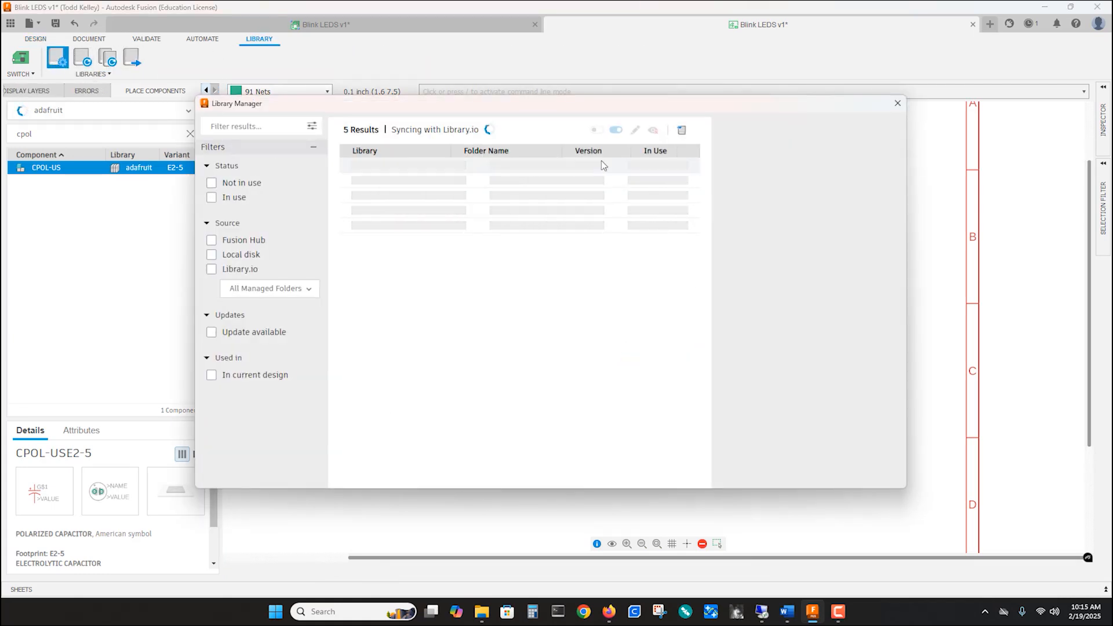
{"action": "left_click", "coordinate": [682, 131]}
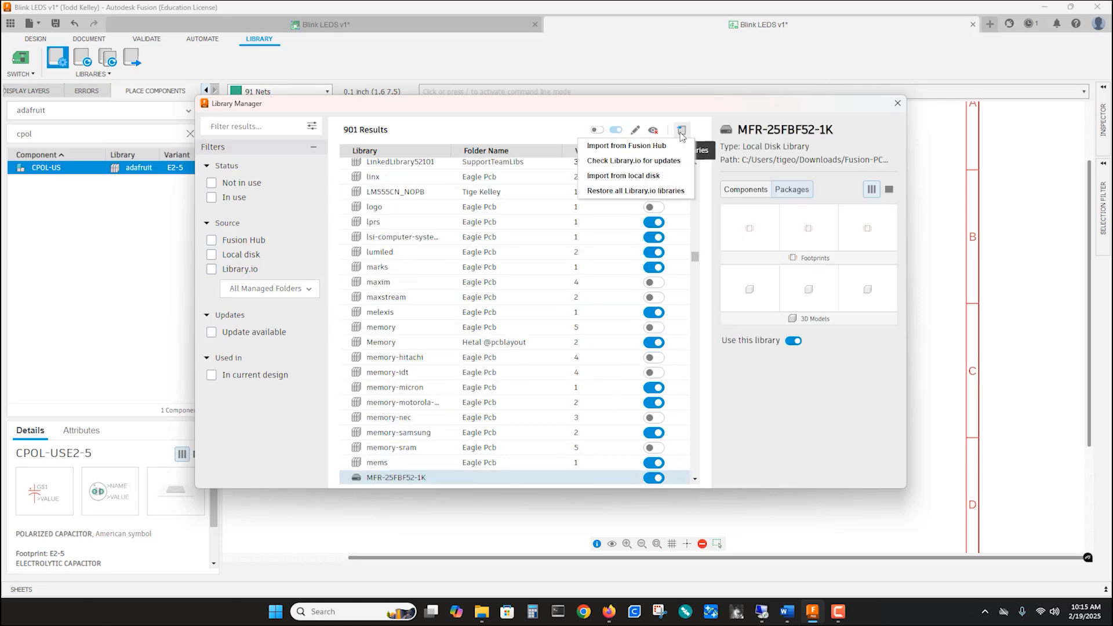
{"action": "left_click", "coordinate": [618, 181]}
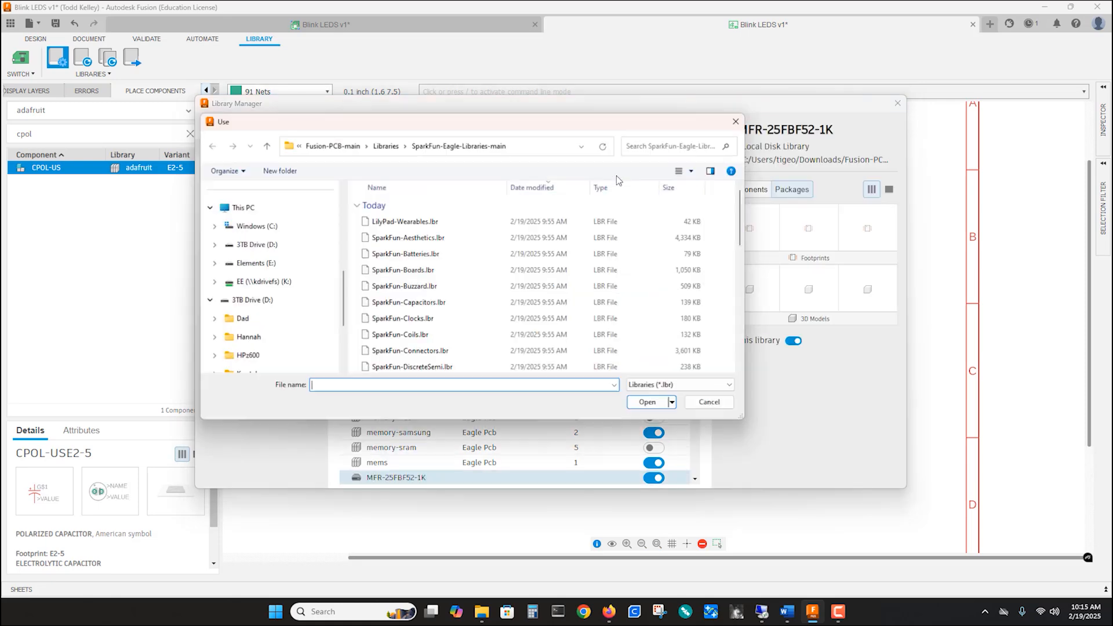
{"action": "left_click", "coordinate": [250, 246]}
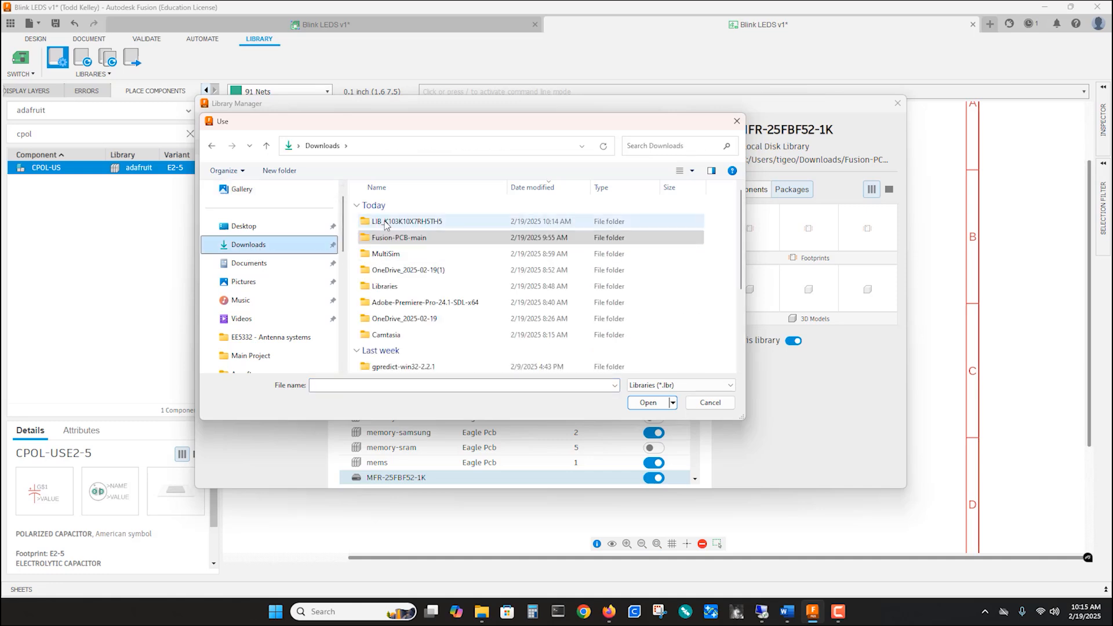
{"action": "left_click", "coordinate": [385, 226]}
{"action": "double_click", "coordinate": [385, 223]}
{"action": "double_click", "coordinate": [385, 222]}
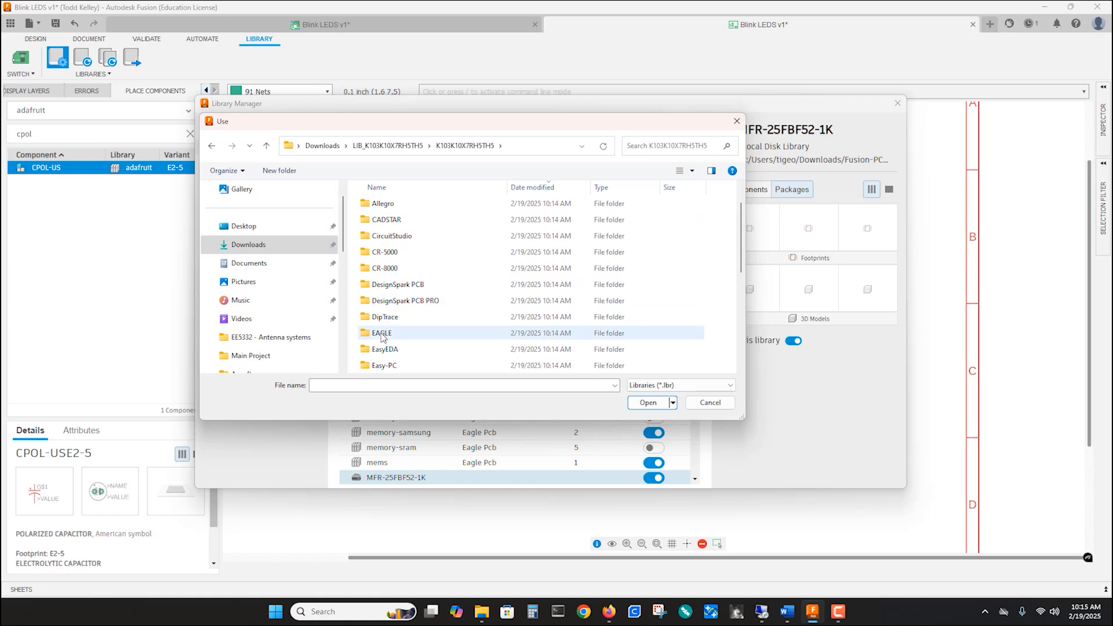
{"action": "double_click", "coordinate": [383, 333]}
{"action": "left_click", "coordinate": [390, 223]}
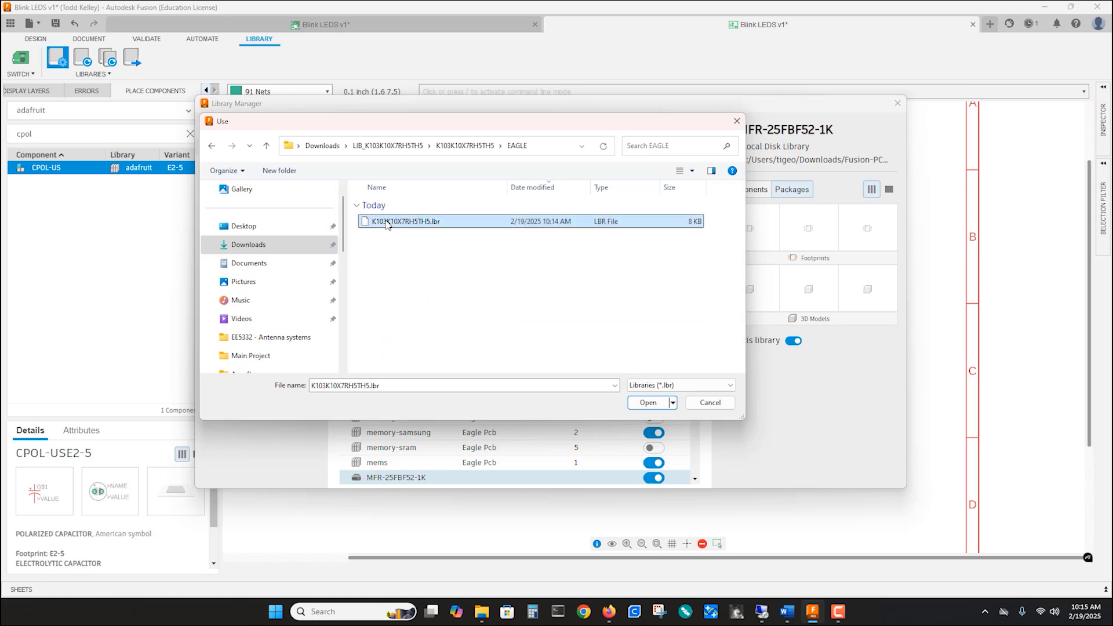
{"action": "left_click", "coordinate": [647, 402]}
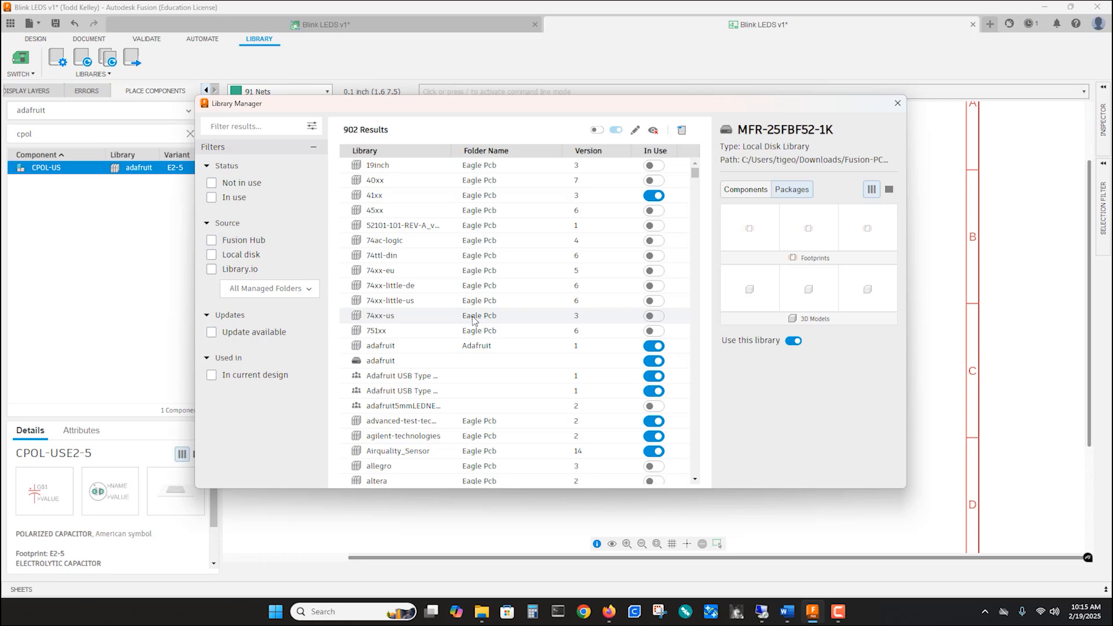
{"action": "left_click", "coordinate": [897, 106]}
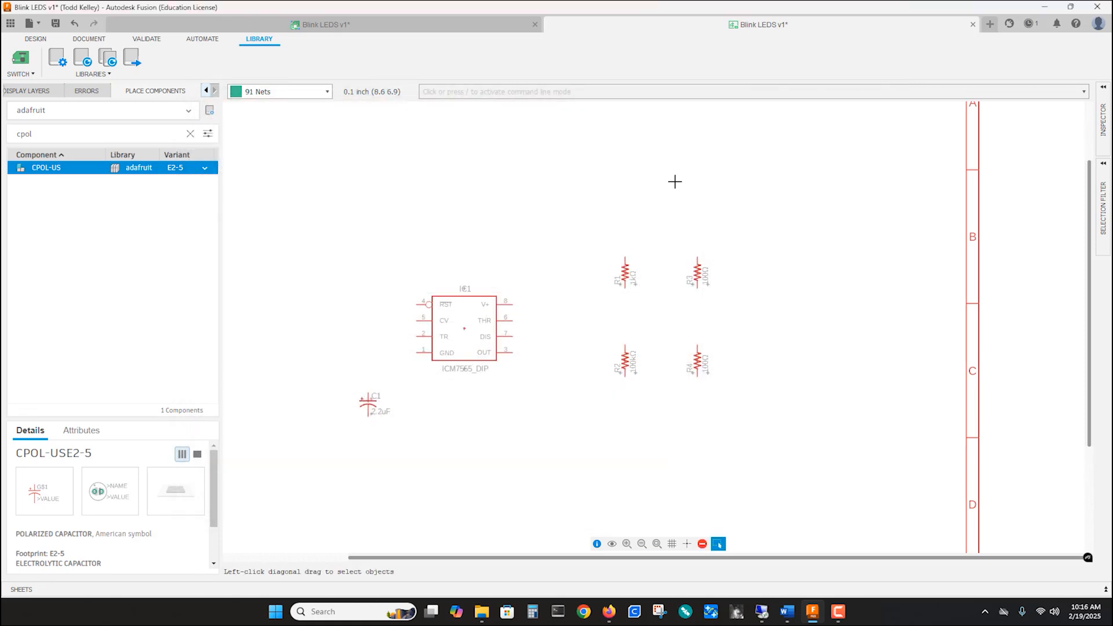
Switch the component list to All Libraries and filter it for "k103"
{"action": "left_click", "coordinate": [36, 40]}
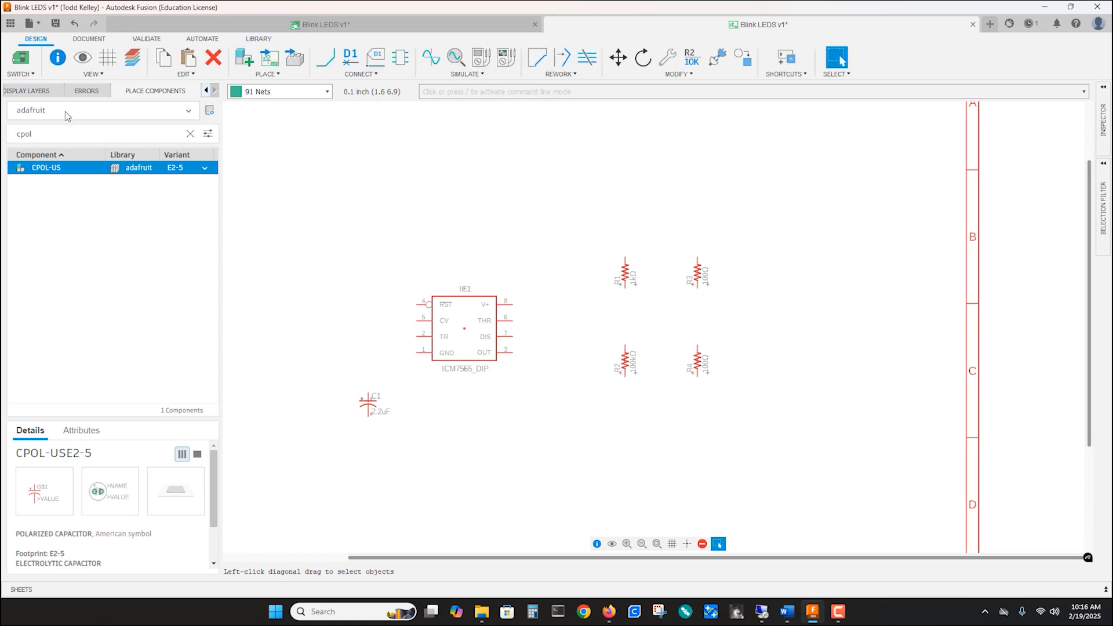
{"action": "left_click", "coordinate": [188, 111]}
{"action": "left_click", "coordinate": [106, 131]}
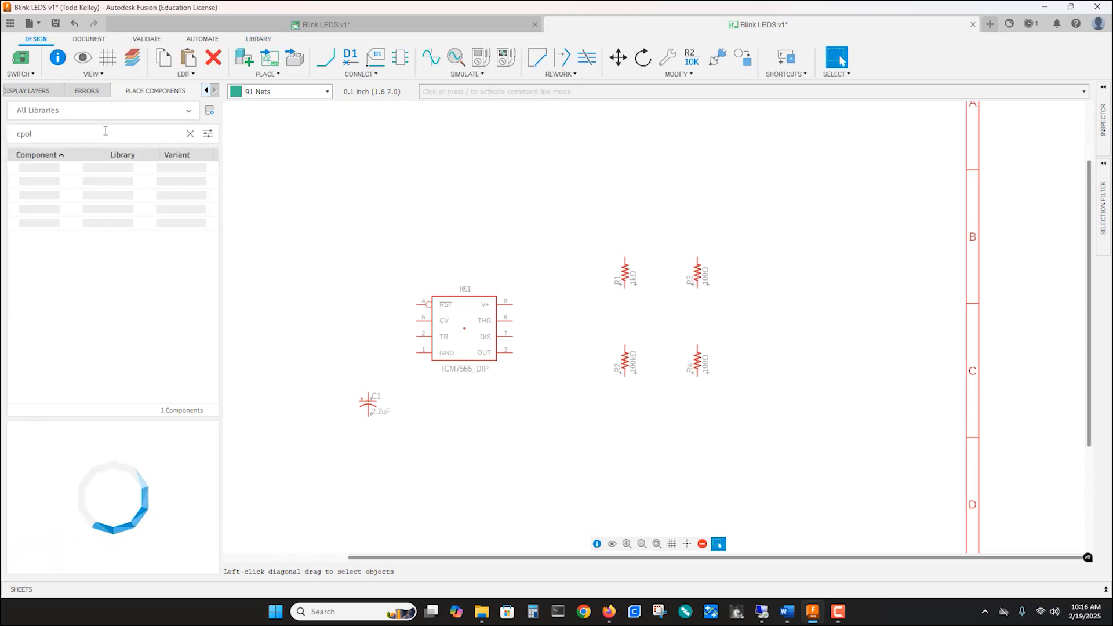
{"action": "key", "text": "ctrl+a"}
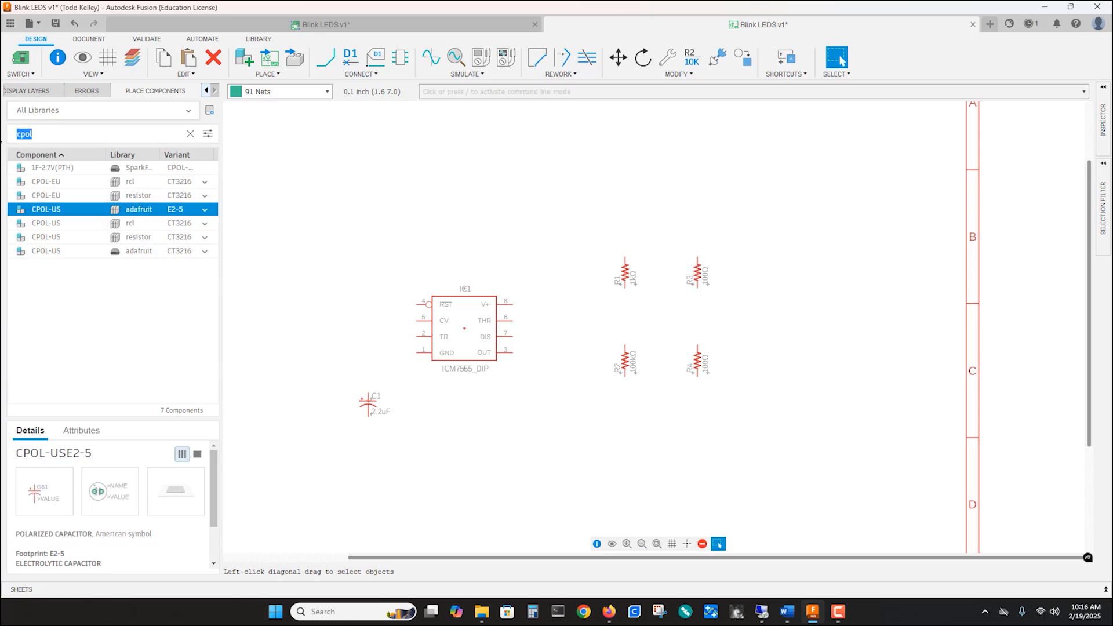
{"action": "type", "text": "k"}
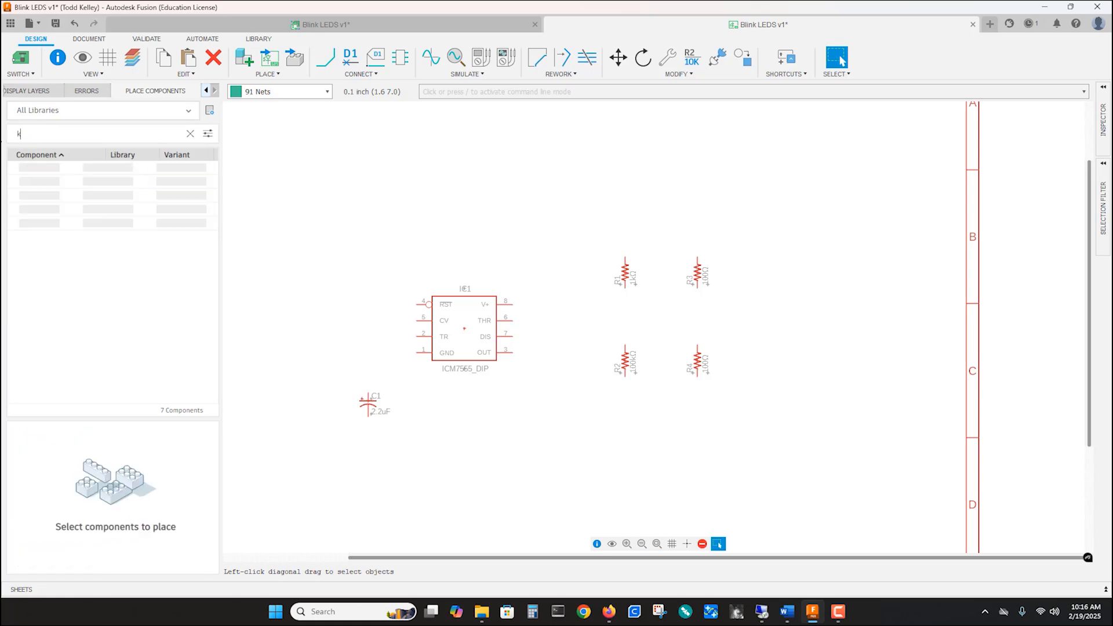
{"action": "type", "text": "103"}
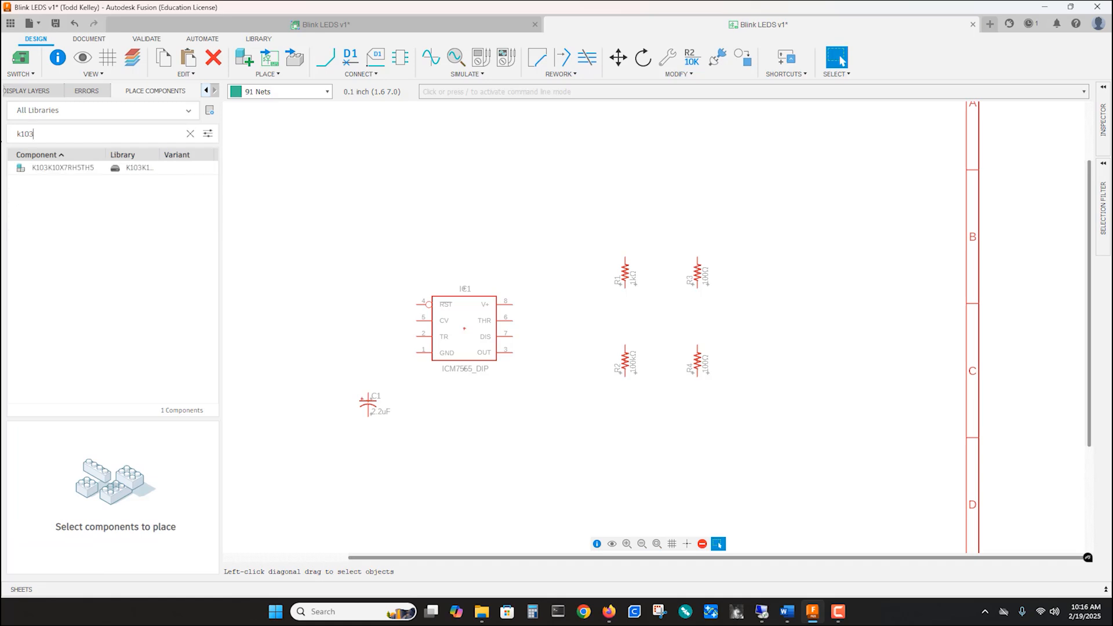
Place one K103K10X7RH5TH5 capacitor rotated upright to the left of the timer, above the polarized capacitor
{"action": "left_click", "coordinate": [62, 168]}
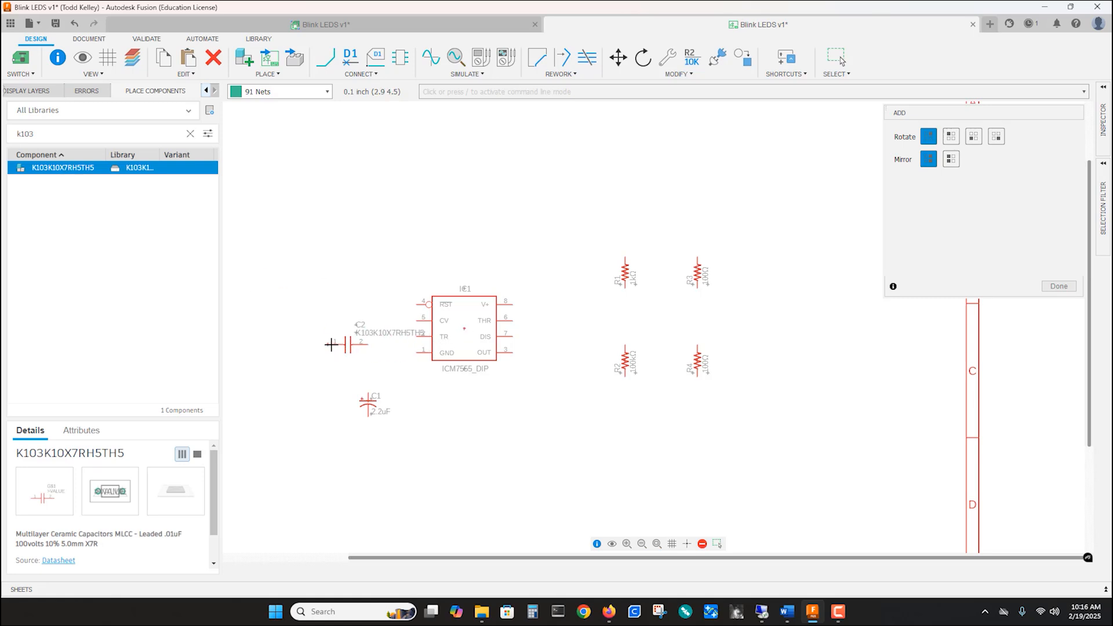
{"action": "right_click", "coordinate": [330, 344]}
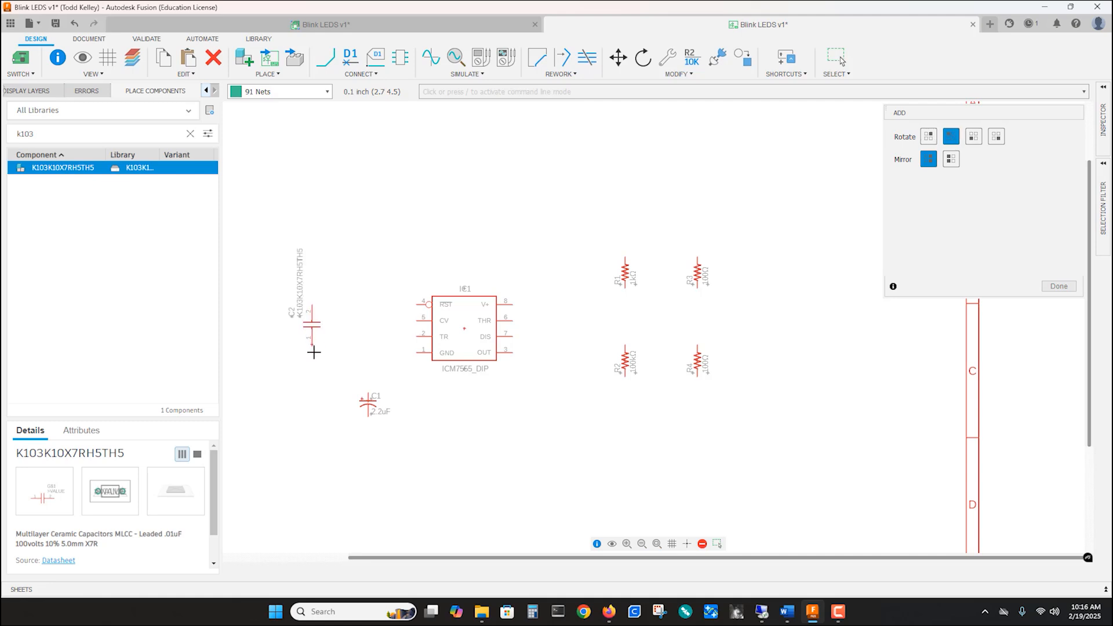
{"action": "left_click", "coordinate": [318, 353]}
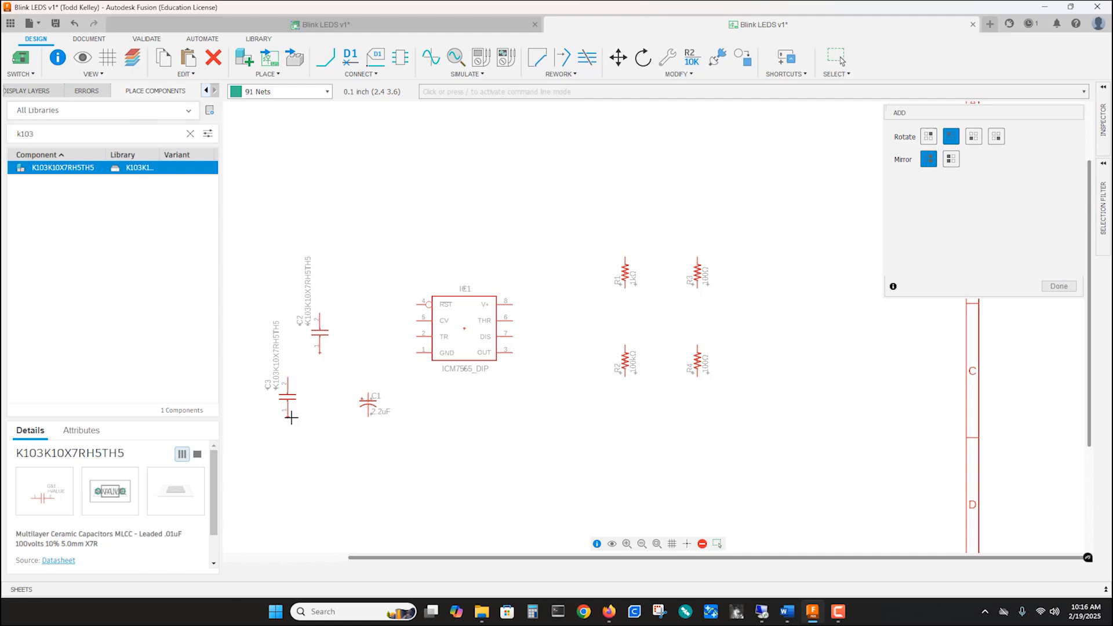
{"action": "key", "text": "Escape"}
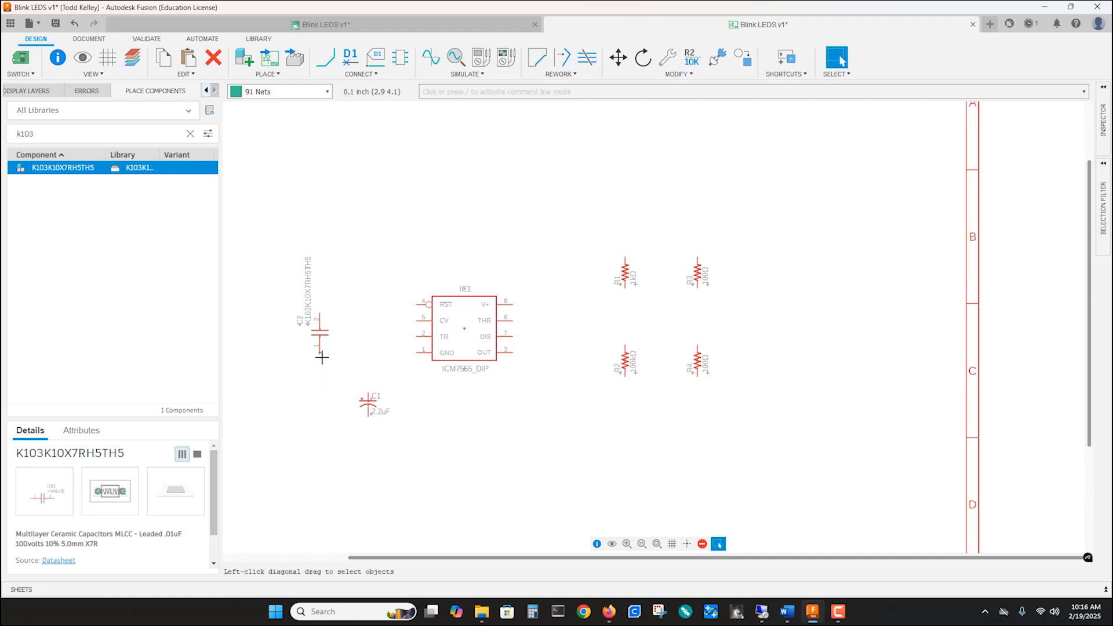
Override the value of ceramic capacitor C2 with 0.01uF
{"action": "right_click", "coordinate": [319, 333]}
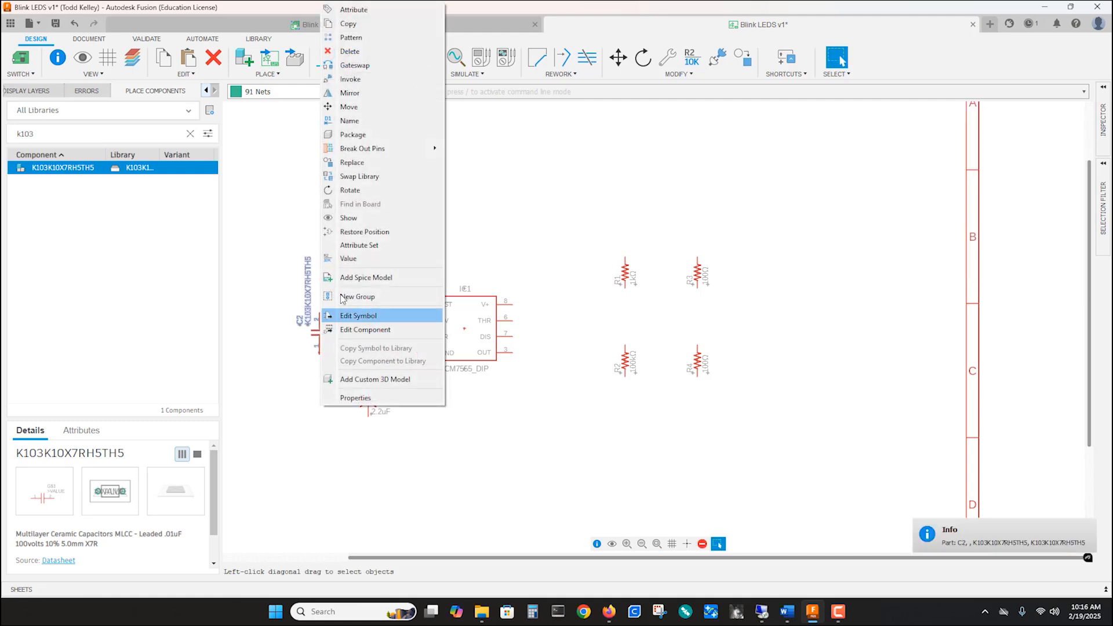
{"action": "left_click", "coordinate": [346, 262]}
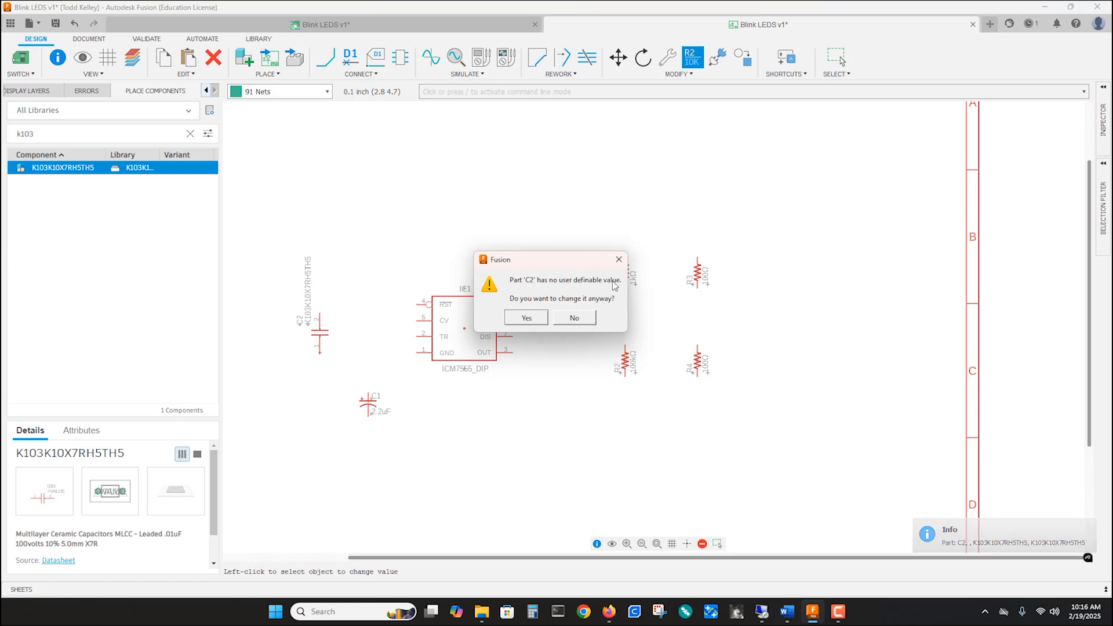
{"action": "left_click", "coordinate": [529, 318]}
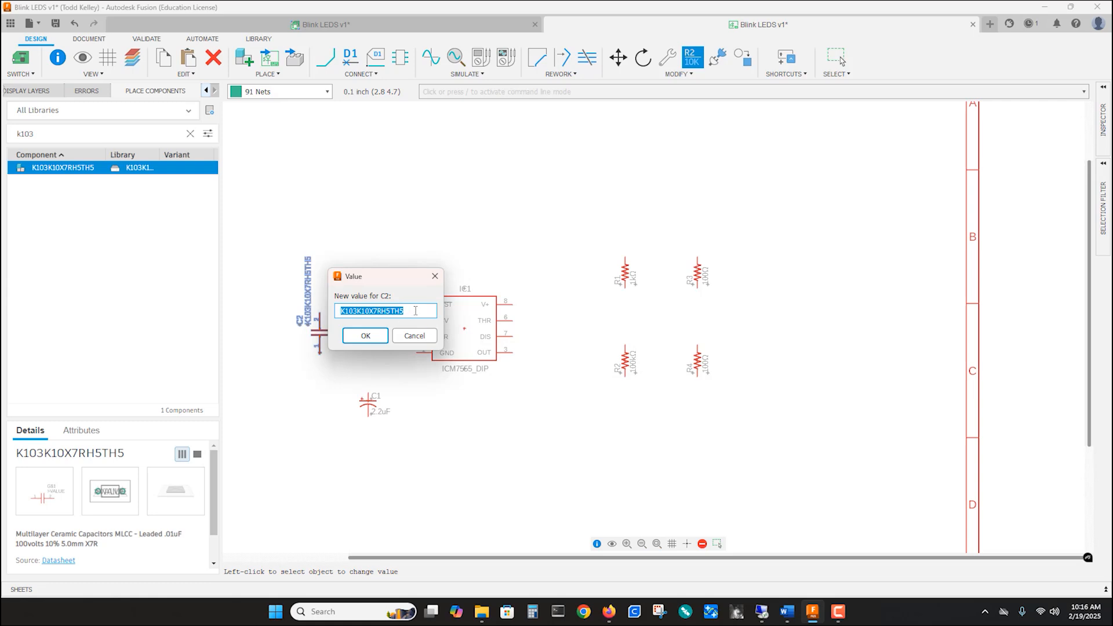
{"action": "type", "text": "0.01uF"}
{"action": "left_click", "coordinate": [368, 338]}
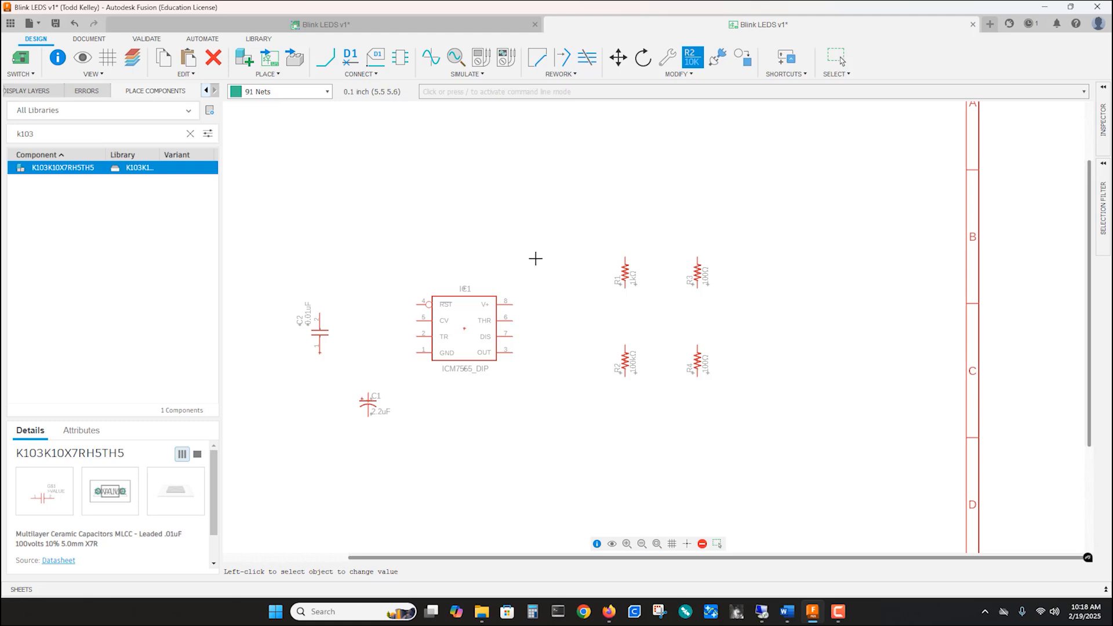
Import USB4125-GF-A_REVA.lbr from local disk through the Library Manager, using the nested Libraries folder in Downloads
{"action": "left_click", "coordinate": [259, 40]}
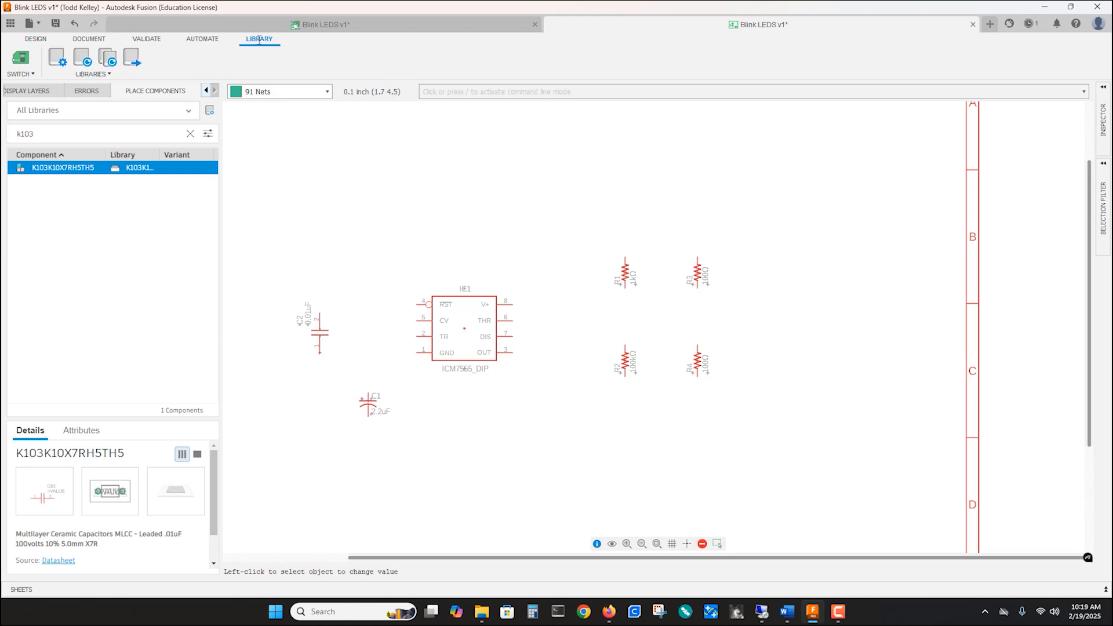
{"action": "left_click", "coordinate": [57, 58]}
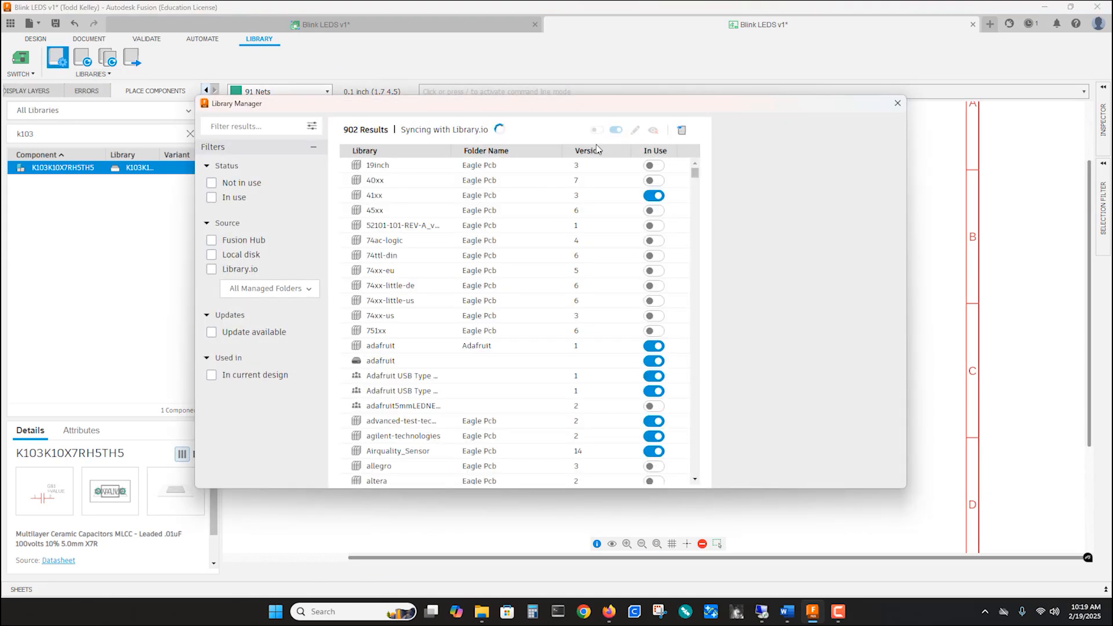
{"action": "left_click", "coordinate": [682, 130]}
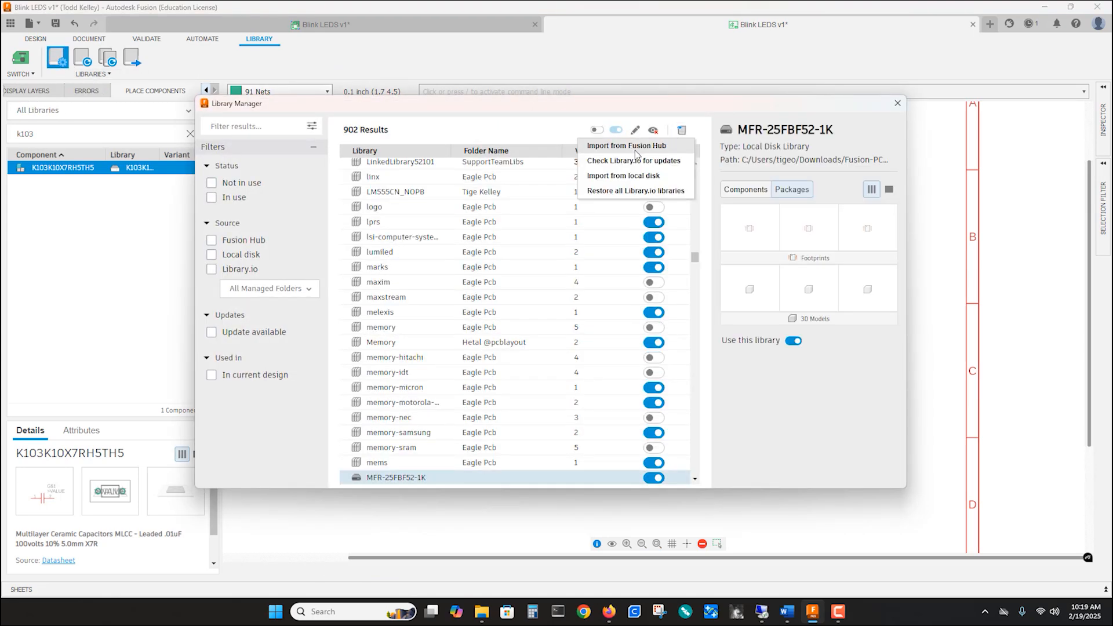
{"action": "left_click", "coordinate": [610, 177]}
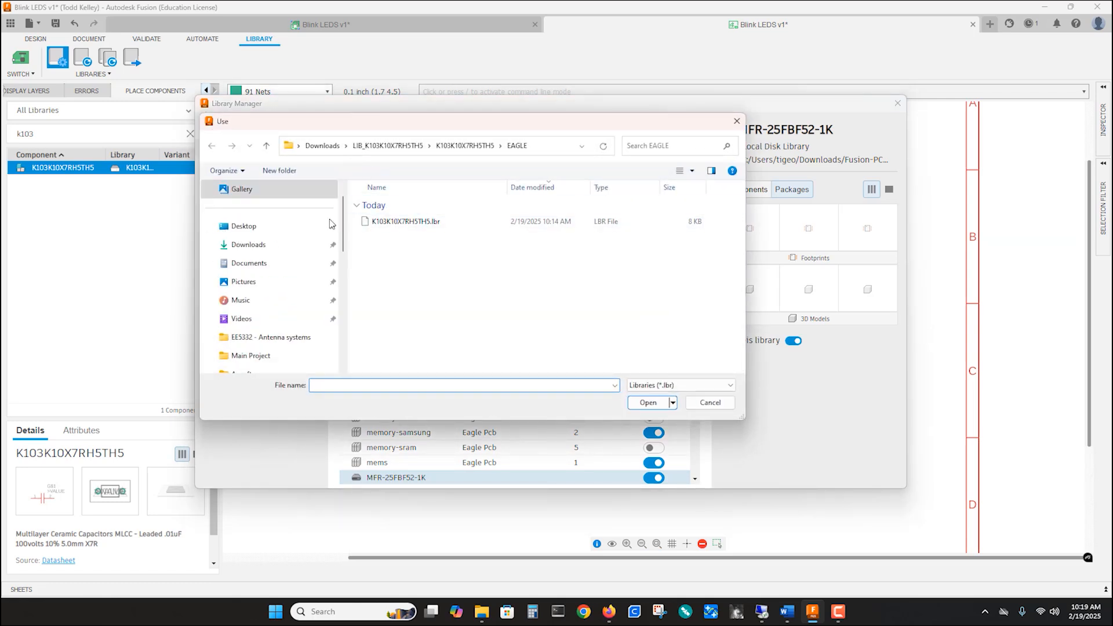
{"action": "left_click", "coordinate": [246, 249]}
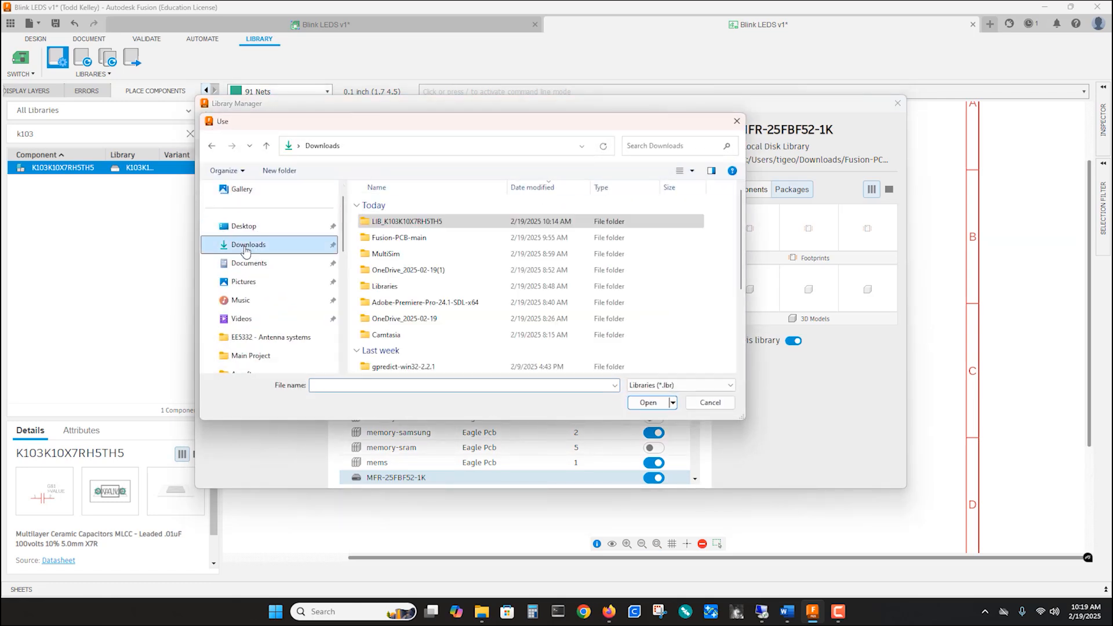
{"action": "double_click", "coordinate": [385, 286]}
{"action": "double_click", "coordinate": [377, 223]}
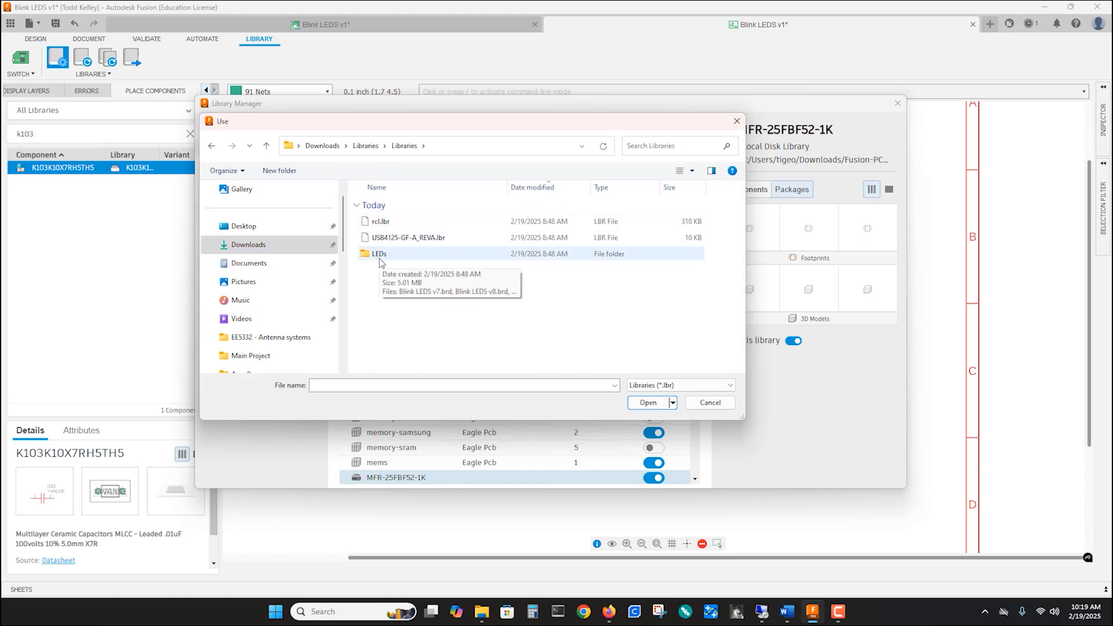
{"action": "left_click", "coordinate": [383, 243]}
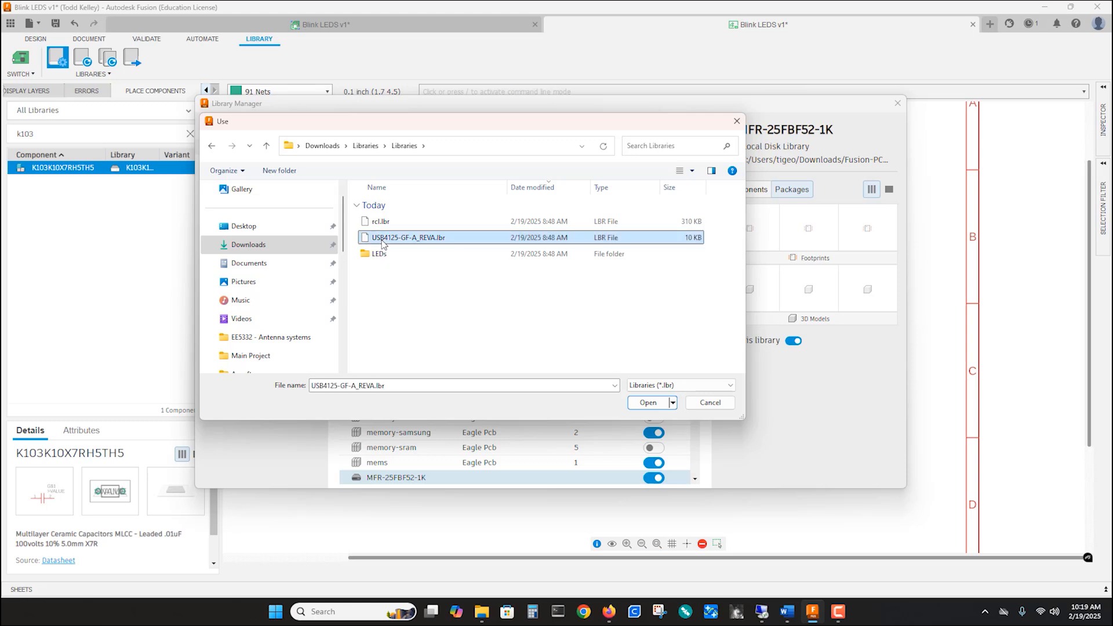
{"action": "left_click", "coordinate": [643, 404]}
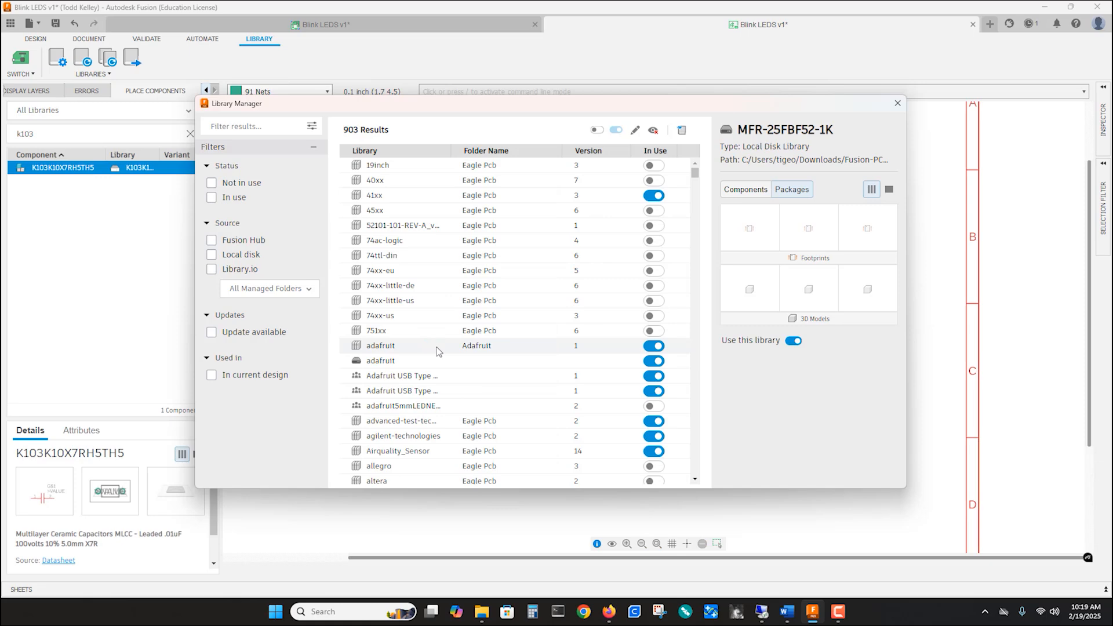
{"action": "left_click", "coordinate": [896, 104]}
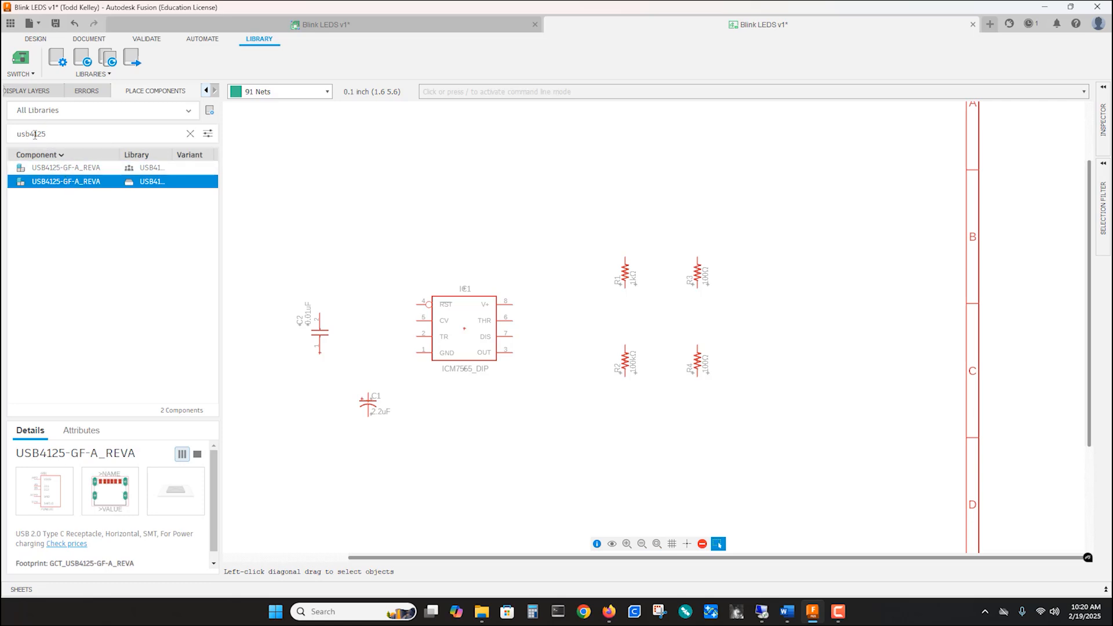
Filter the components for "usb4125" and place one local-disk USB4125-GF-A_REVA connector, rotated 180°, above and to the right of resistor R3
{"action": "left_click", "coordinate": [58, 153]}
{"action": "left_click", "coordinate": [52, 183]}
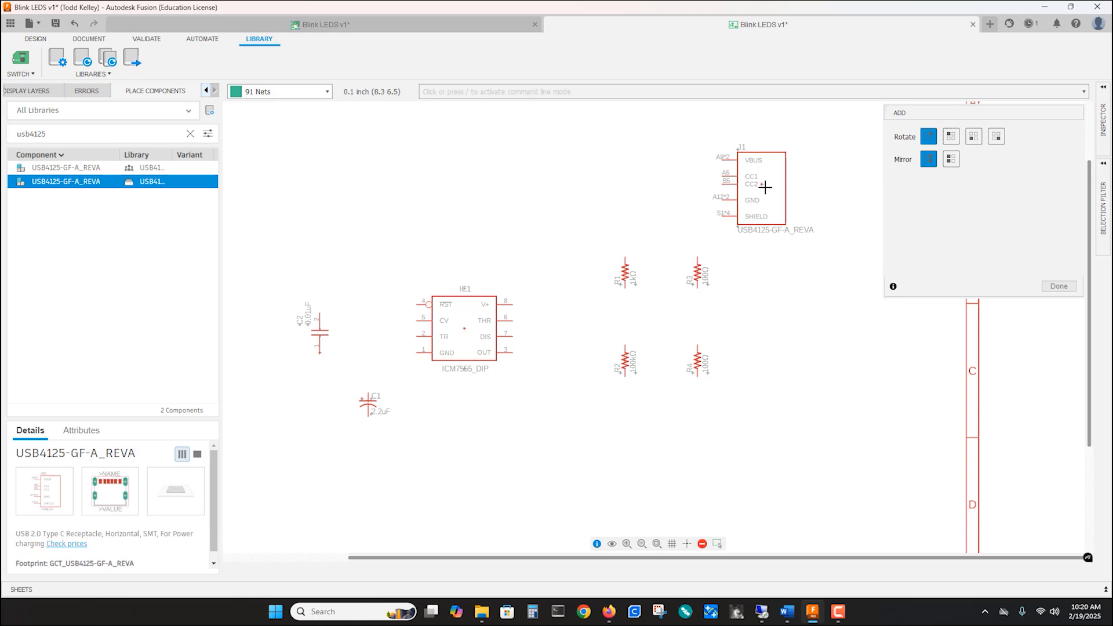
{"action": "right_click", "coordinate": [765, 187]}
{"action": "right_click", "coordinate": [765, 187]}
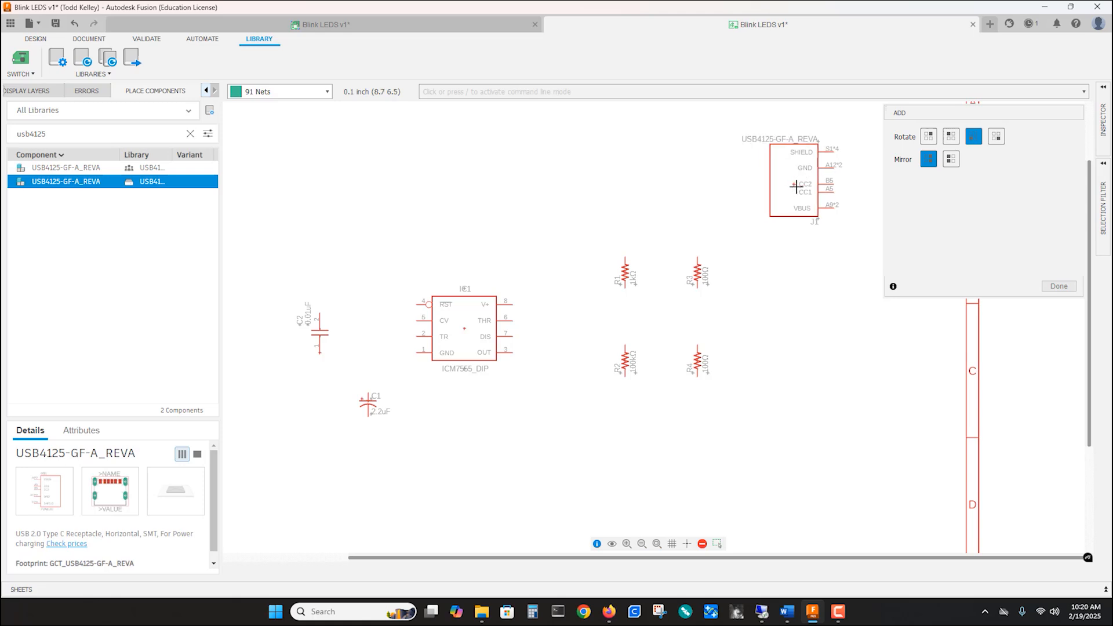
{"action": "left_click", "coordinate": [793, 182]}
{"action": "key", "text": "Escape"}
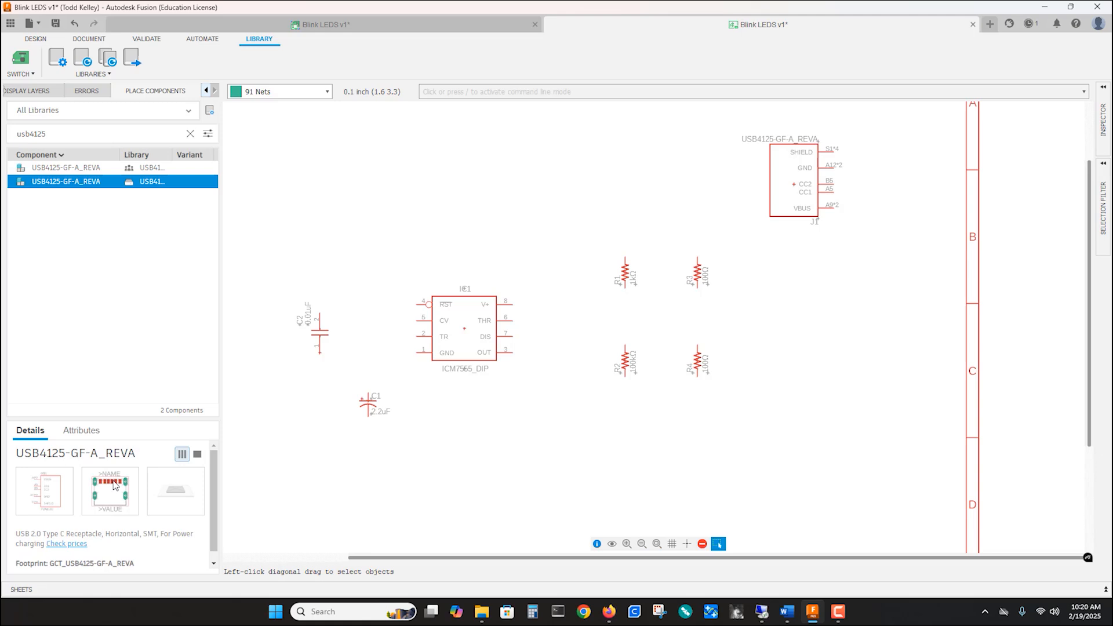
Filter the component list for "r-us_chip-0805" across all libraries
{"action": "double_click", "coordinate": [56, 134]}
{"action": "type", "text": "r"}
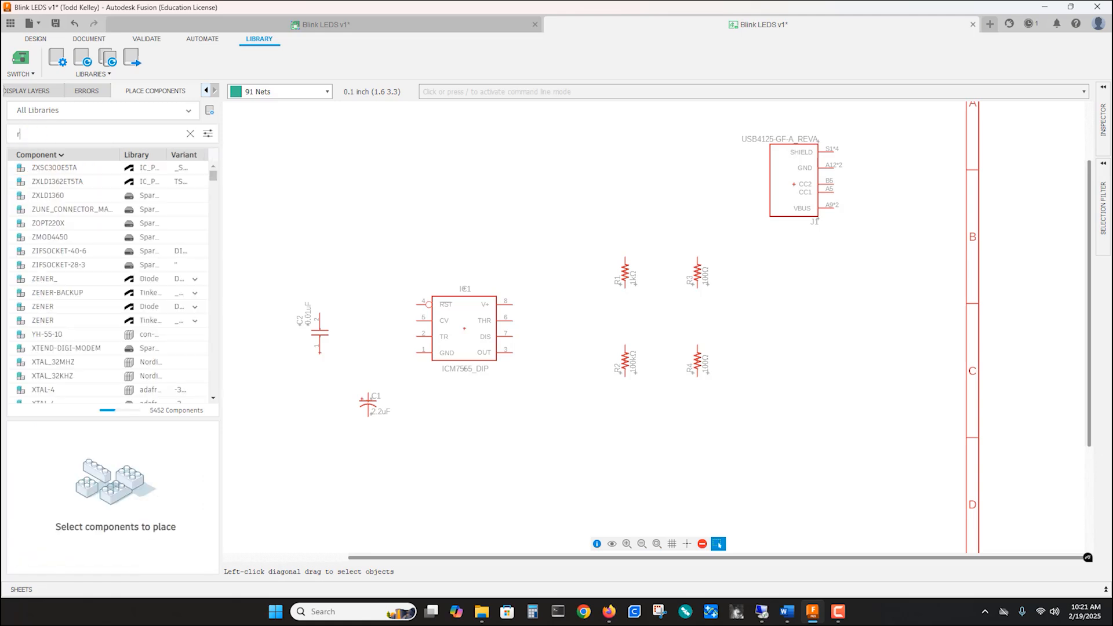
{"action": "type", "text": "-u"}
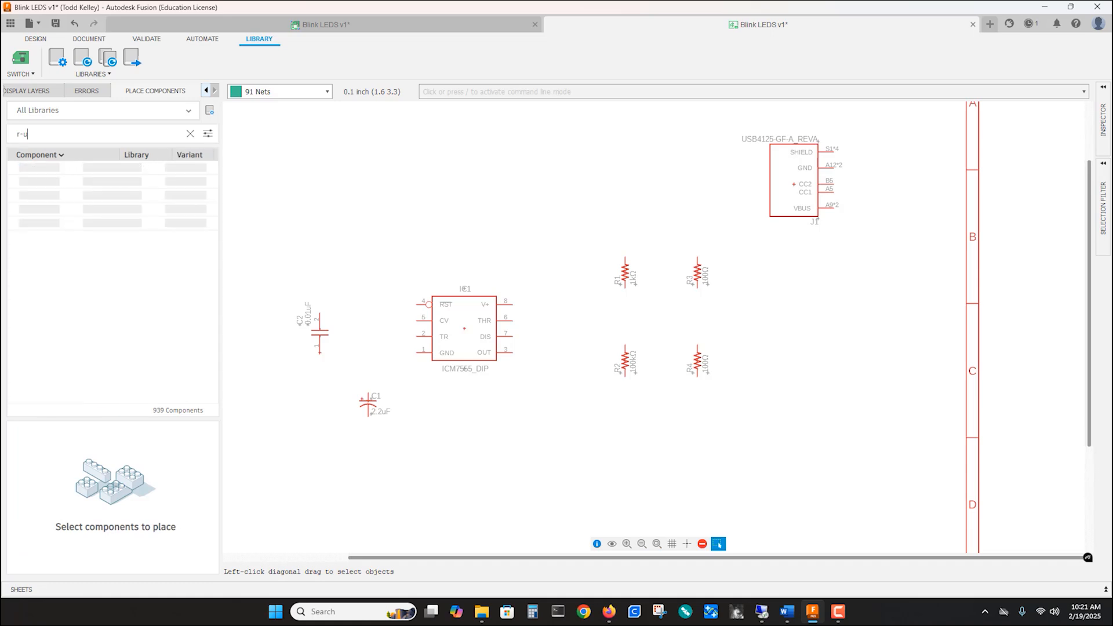
{"action": "type", "text": "s_c"}
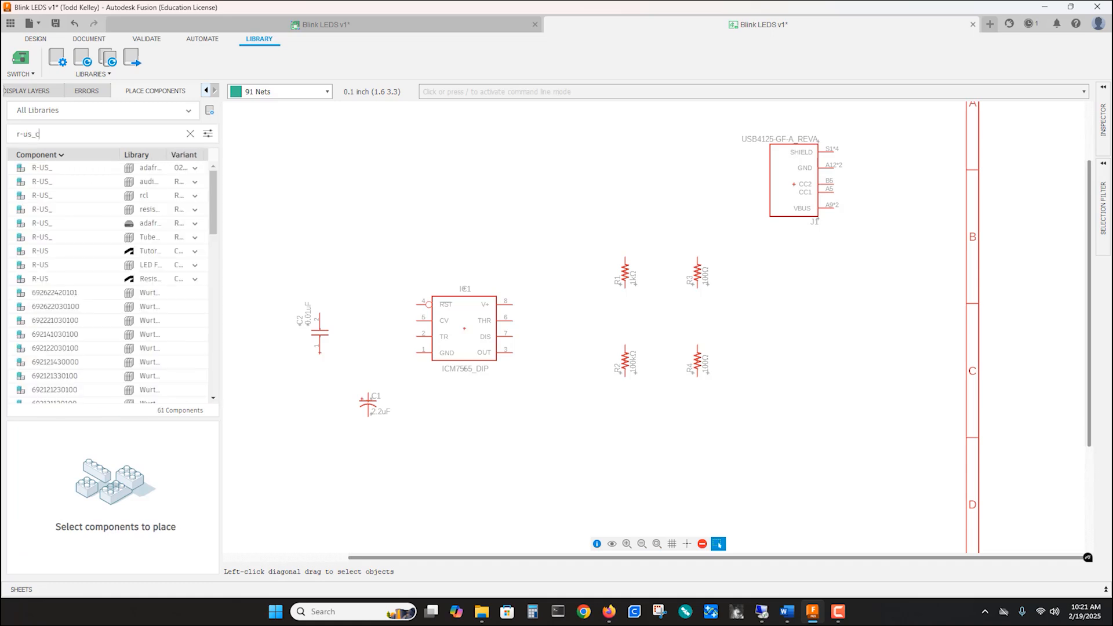
{"action": "type", "text": "hip"}
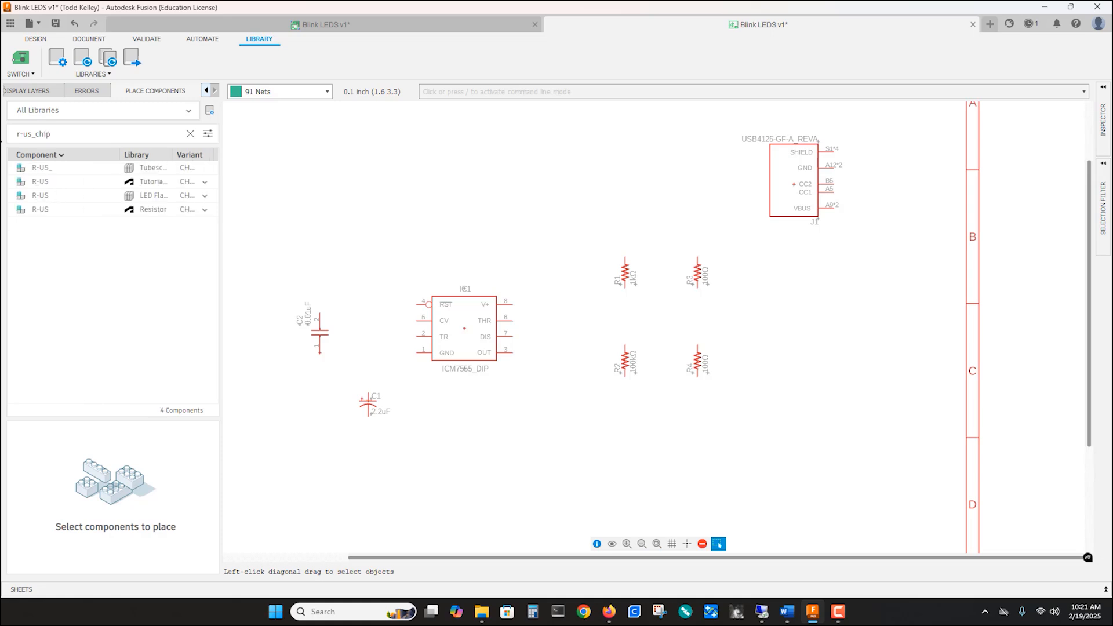
{"action": "type", "text": "-0805"}
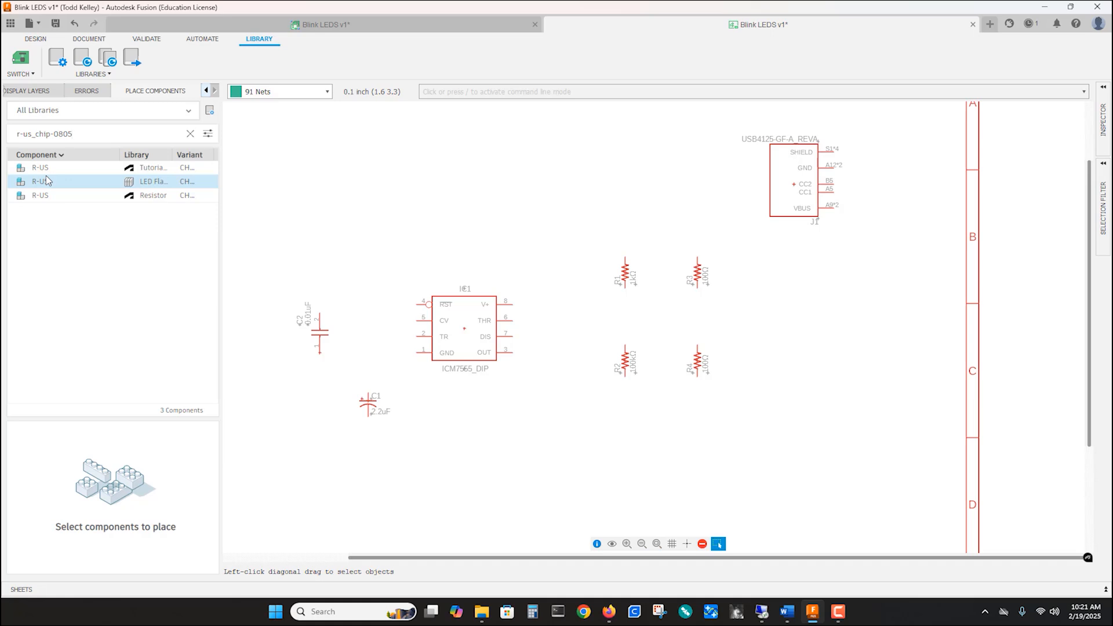
Place two R-US CHIP-0805 resistors from the Tutorial library, upright and side by side, below and to the right of the USB connector
{"action": "left_click", "coordinate": [151, 169]}
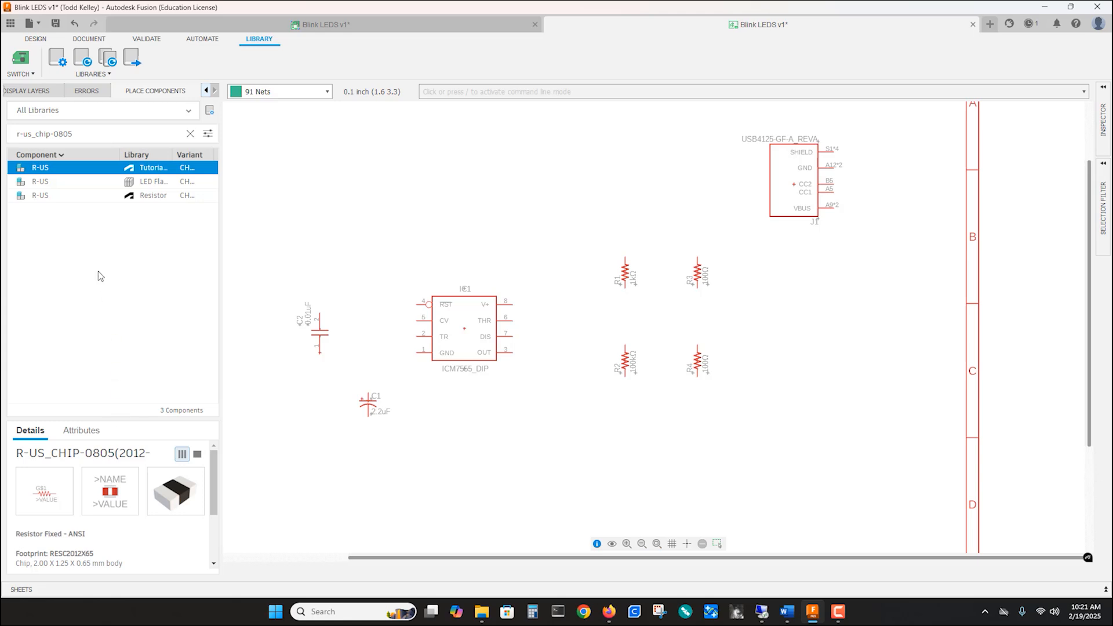
{"action": "double_click", "coordinate": [40, 168]}
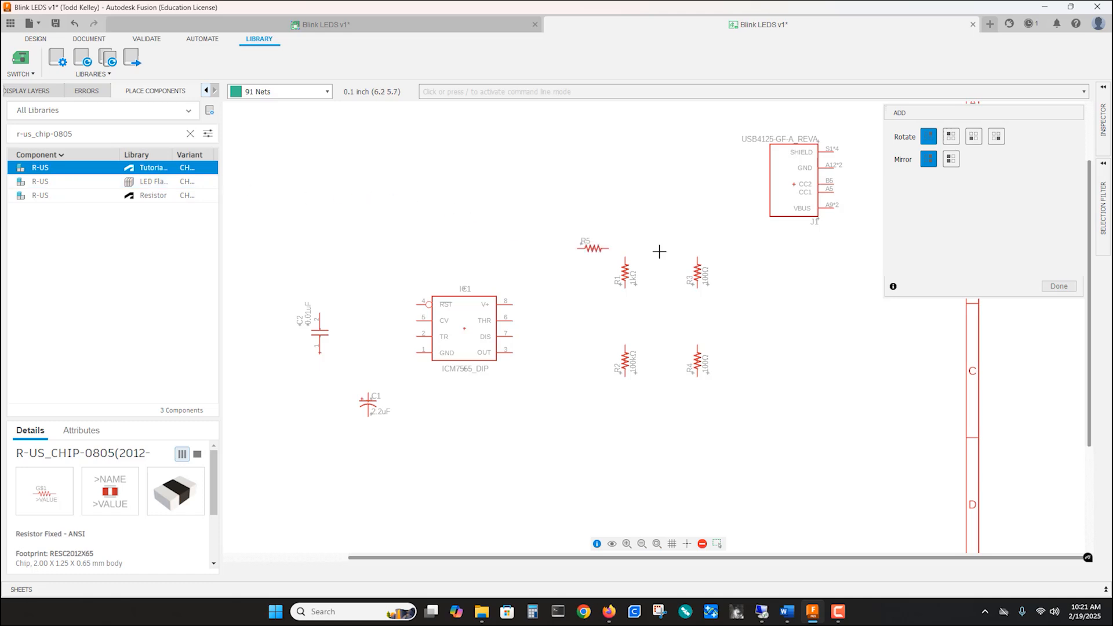
{"action": "right_click", "coordinate": [829, 265]}
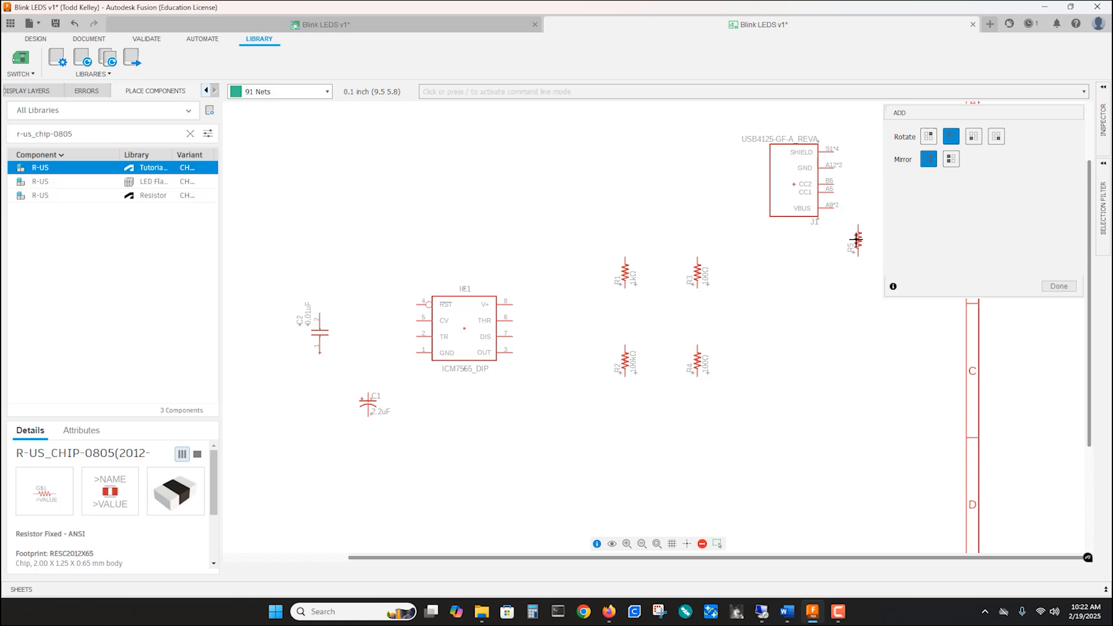
{"action": "left_click", "coordinate": [849, 244]}
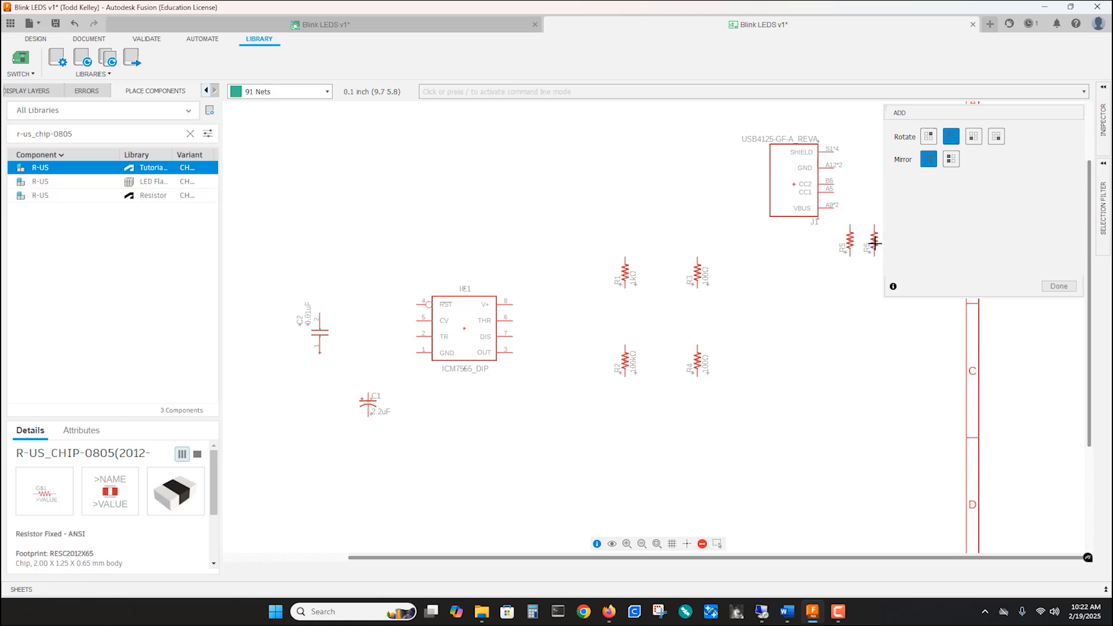
{"action": "left_click", "coordinate": [875, 244]}
{"action": "key", "text": "Escape"}
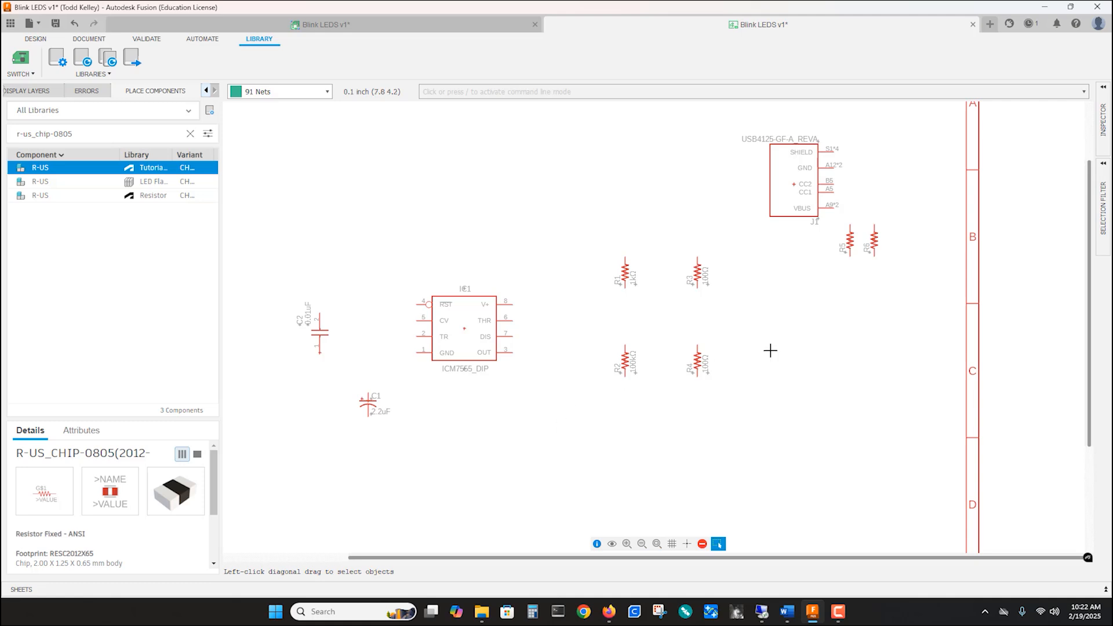
Set the value of both chip resistors, R5 and R6, to 5.1k
{"action": "right_click", "coordinate": [850, 238]}
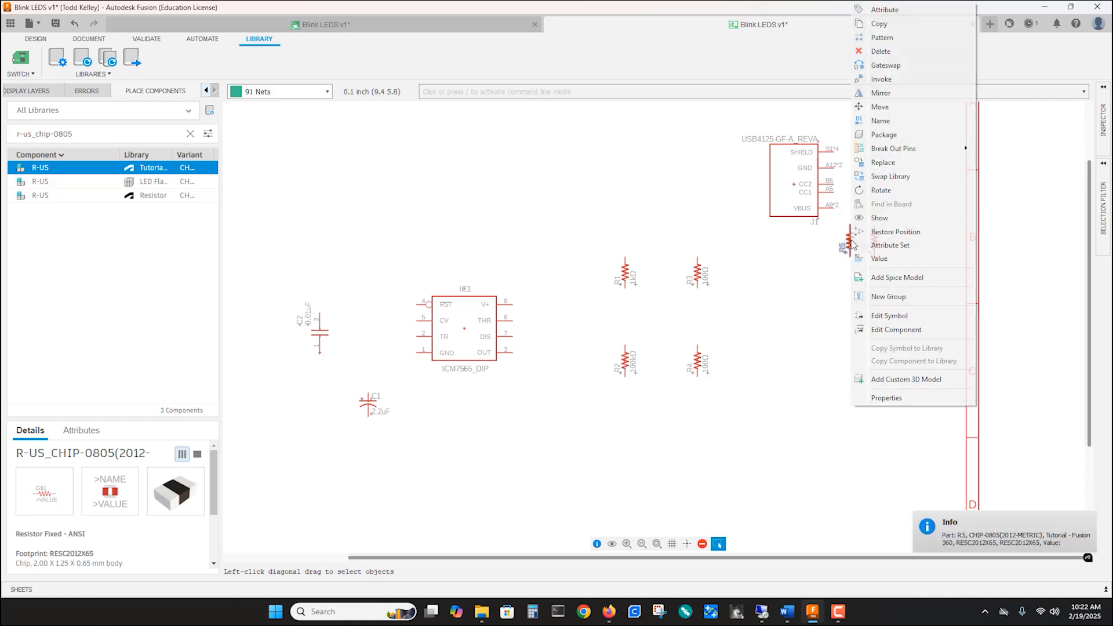
{"action": "left_click", "coordinate": [879, 258]}
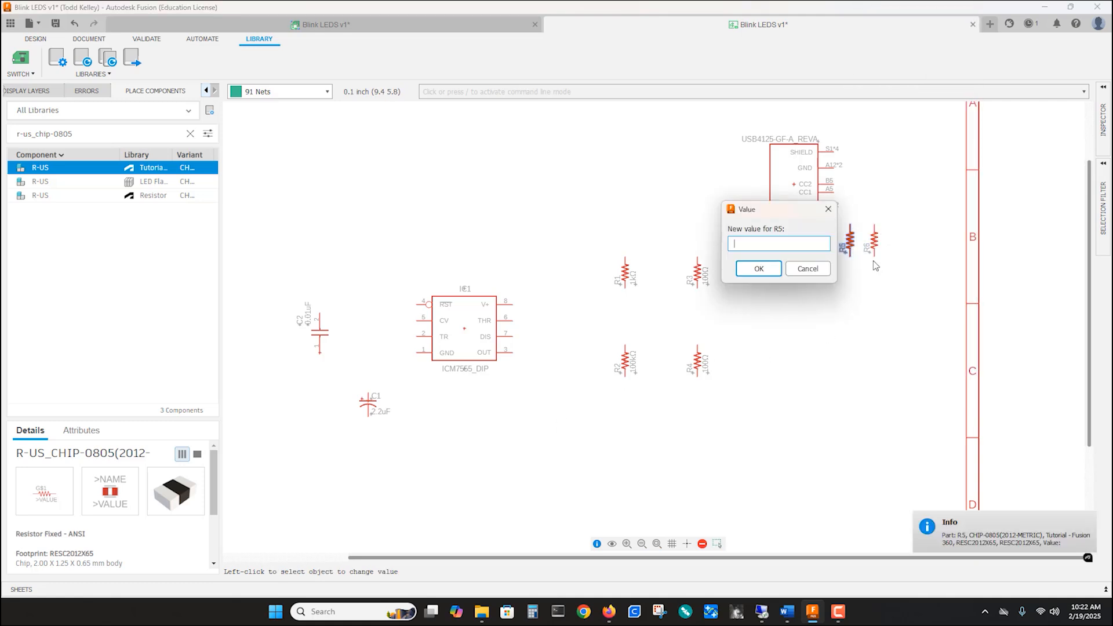
{"action": "type", "text": "5.1k"}
{"action": "key", "text": "Return"}
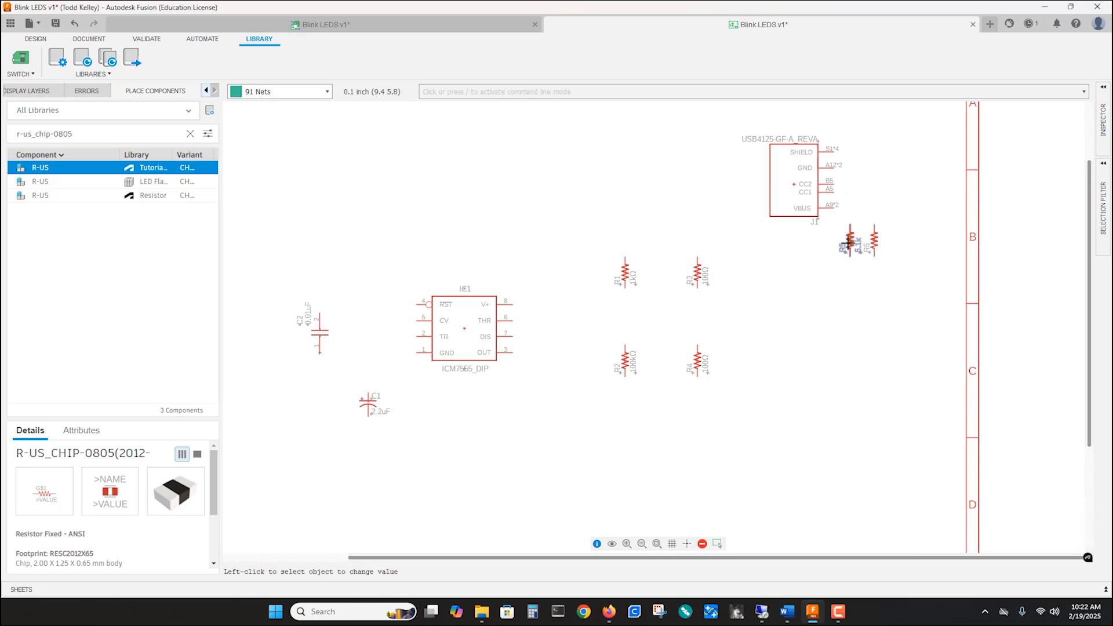
{"action": "right_click", "coordinate": [873, 243]}
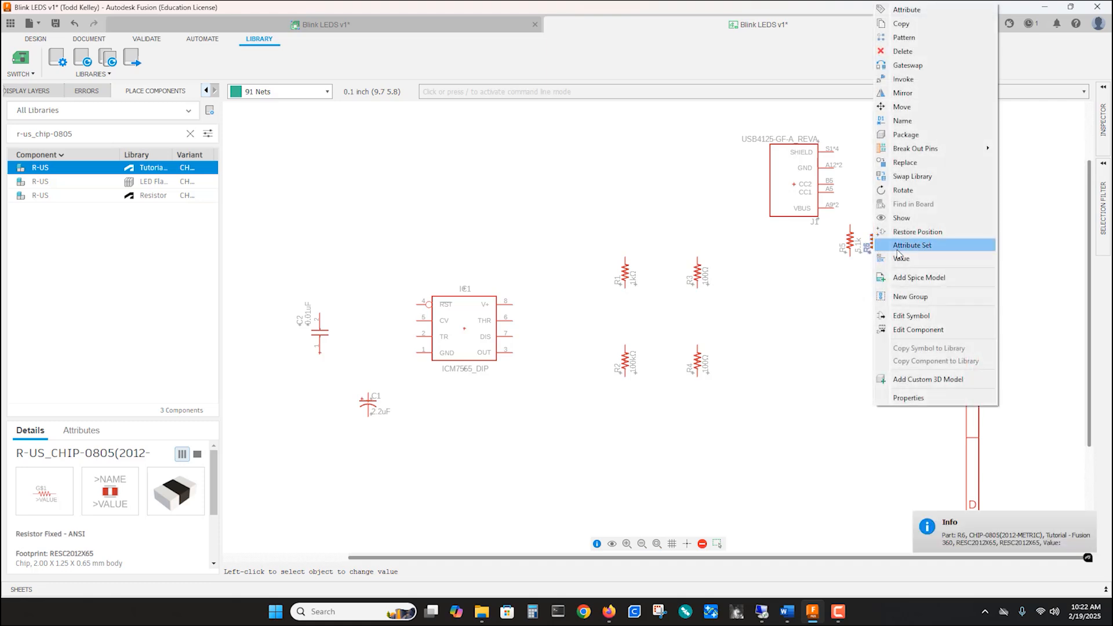
{"action": "left_click", "coordinate": [906, 268]}
{"action": "type", "text": "5.1"}
{"action": "key", "text": "Return"}
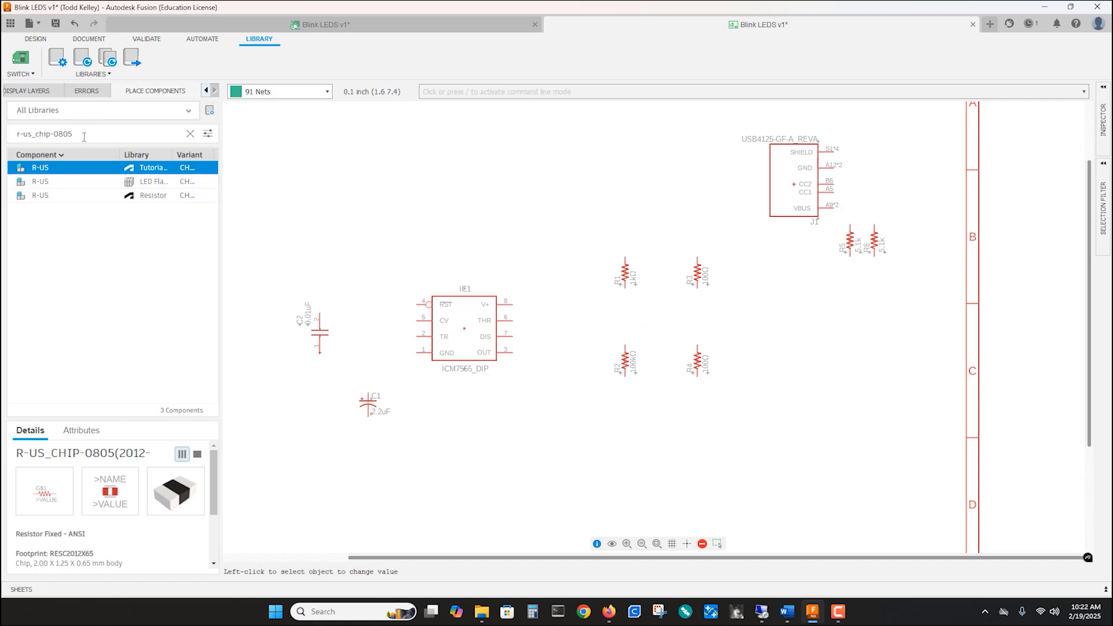
Filter the component list for "led5mm"
{"action": "triple_click", "coordinate": [58, 133]}
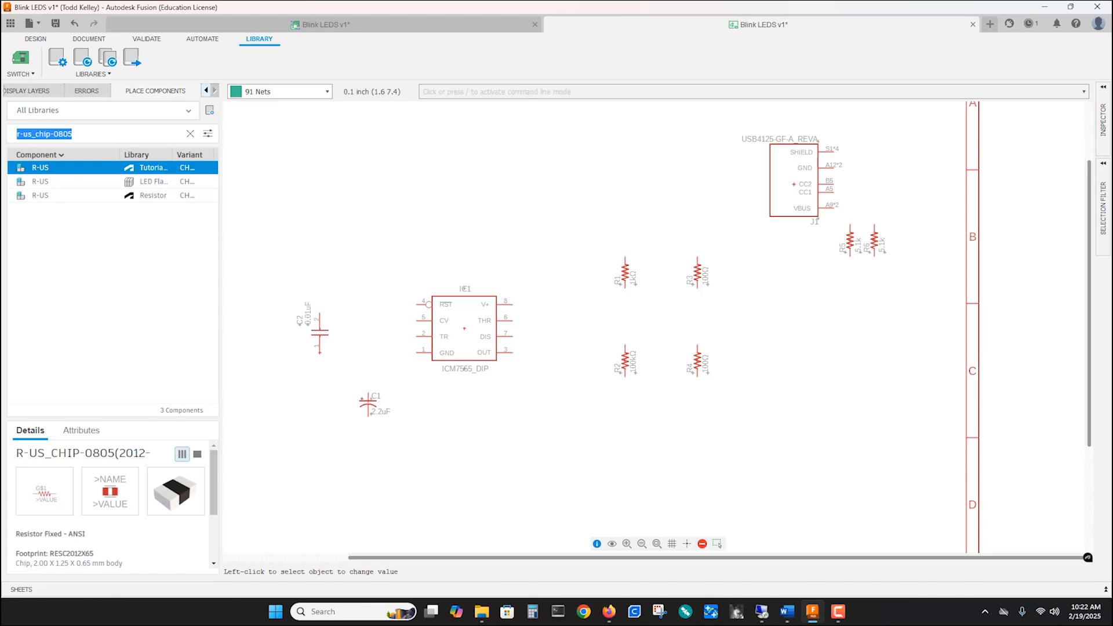
{"action": "type", "text": "le"}
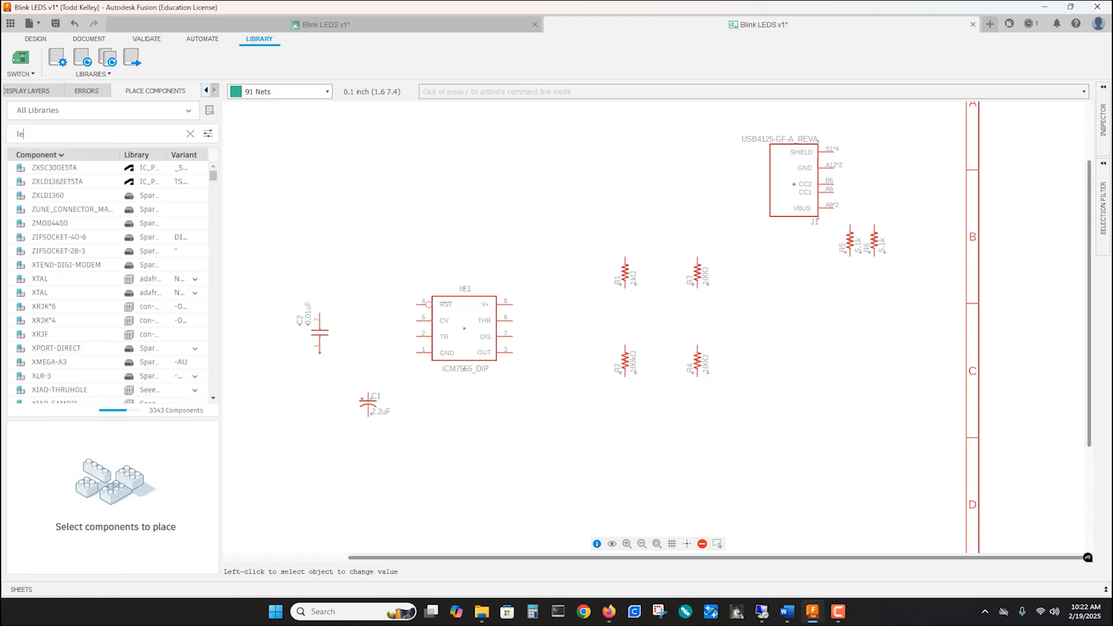
{"action": "type", "text": "d5mm"}
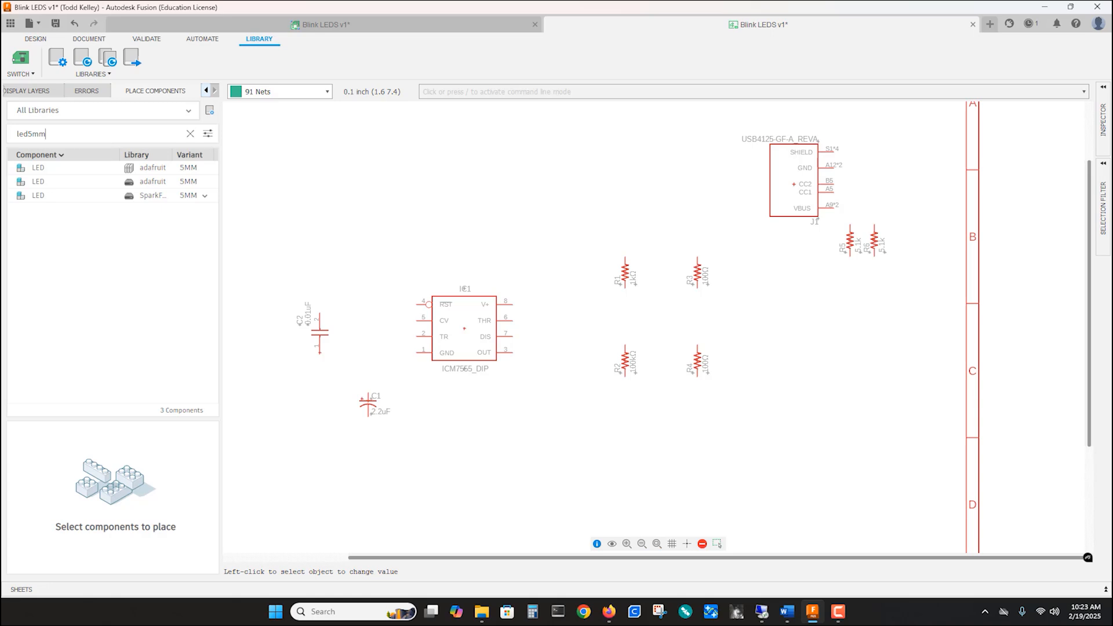
Place two adafruit 5MM LEDs pointing downward, one above resistor R3 and one above resistor R4
{"action": "left_click", "coordinate": [41, 169]}
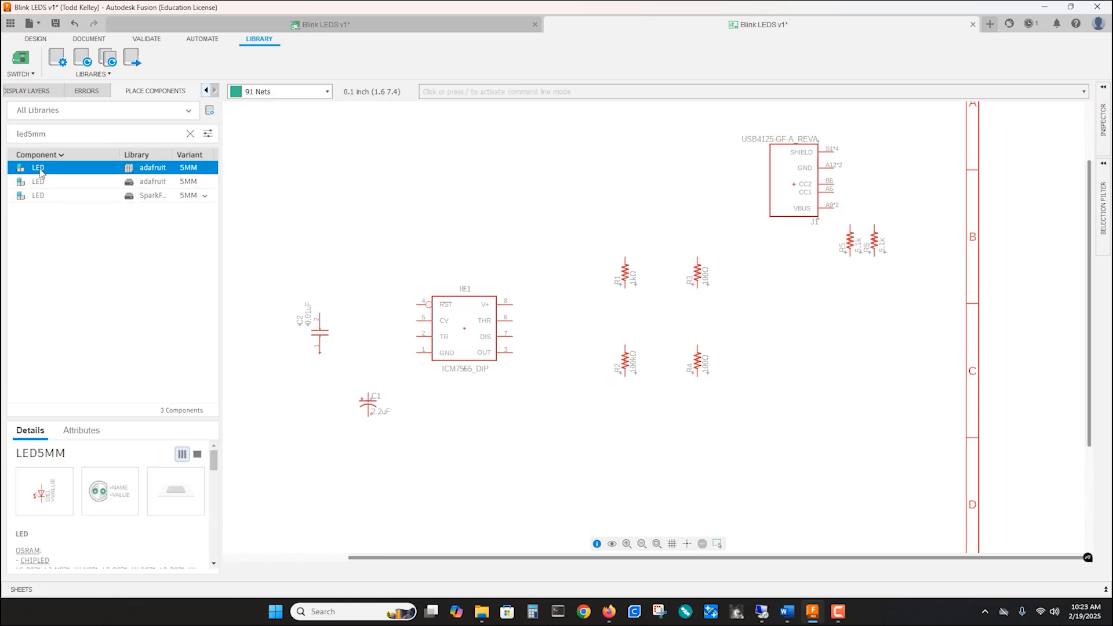
{"action": "double_click", "coordinate": [39, 169]}
{"action": "right_click", "coordinate": [657, 282]}
{"action": "right_click", "coordinate": [654, 283]}
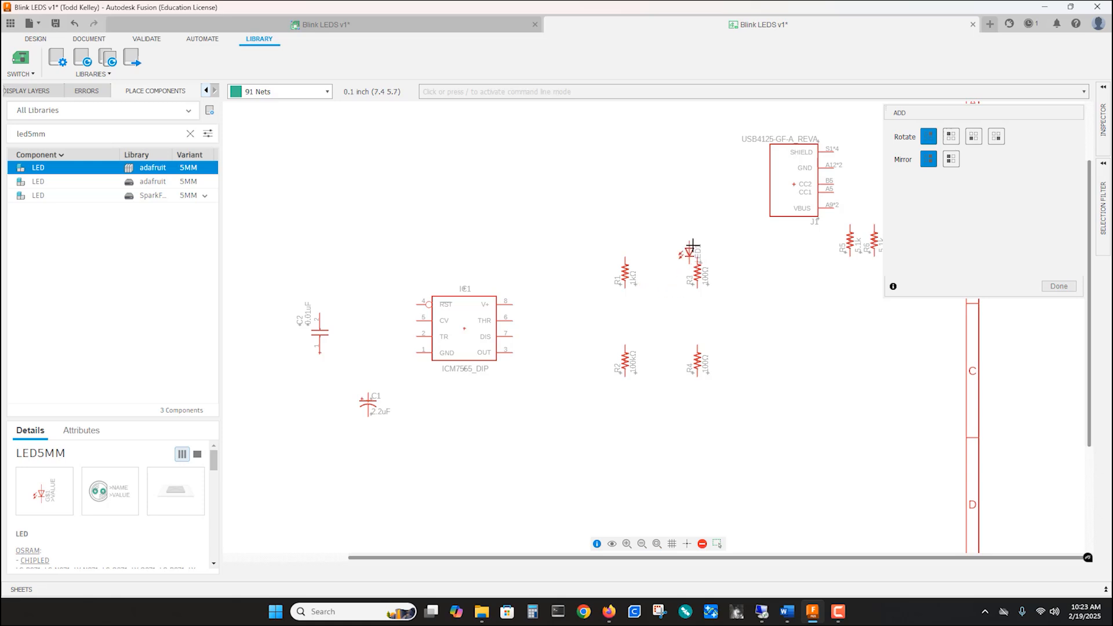
{"action": "left_click", "coordinate": [696, 219]}
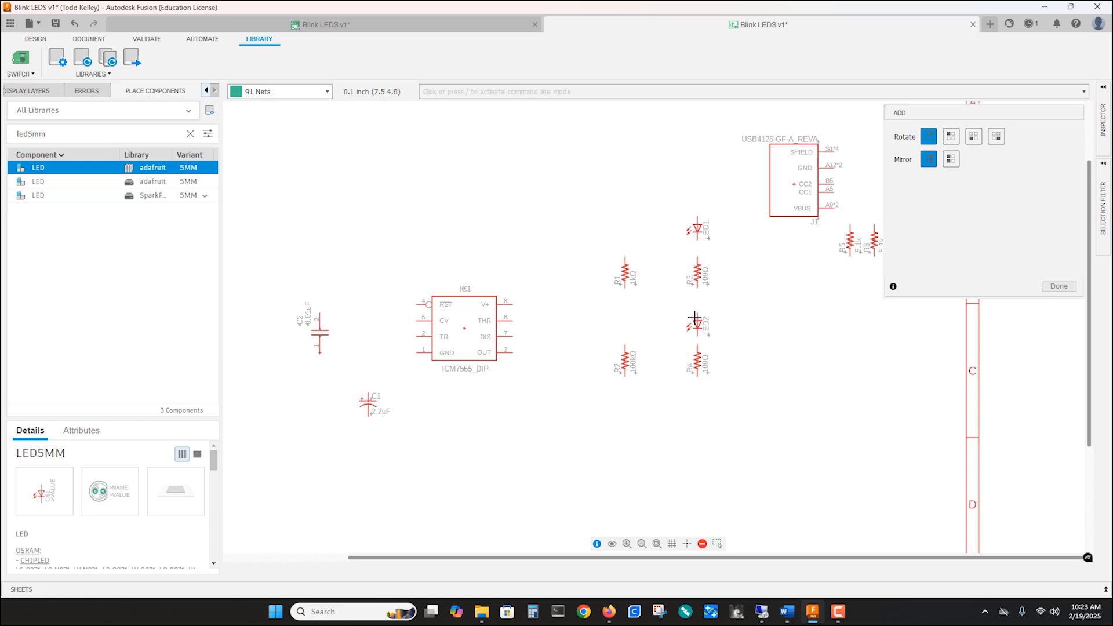
{"action": "left_click", "coordinate": [695, 319]}
{"action": "key", "text": "Escape"}
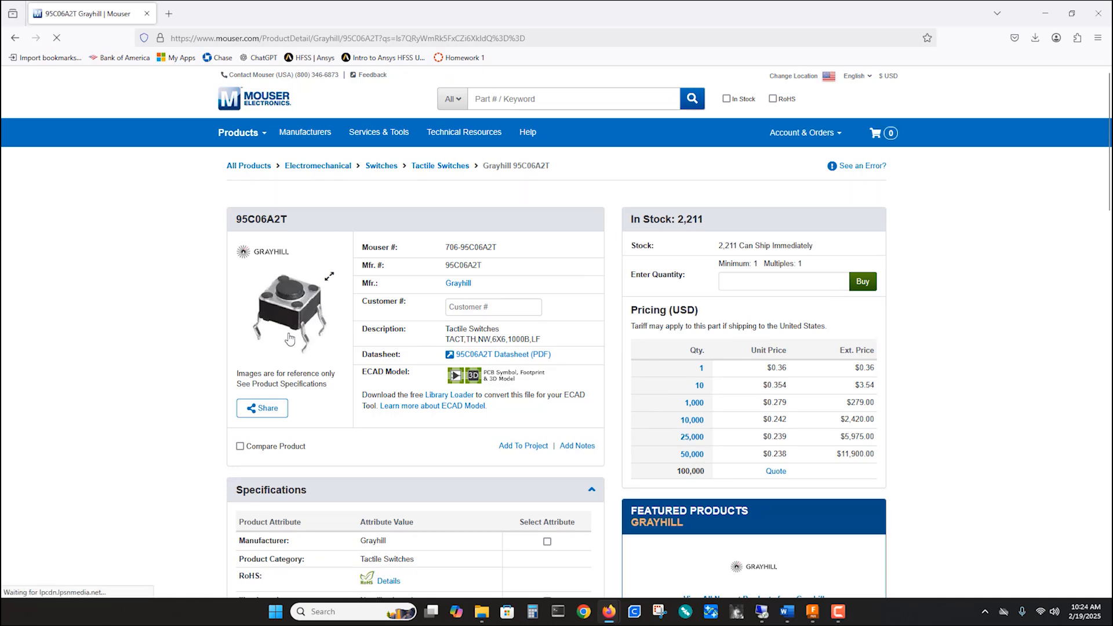
Download the CAD models for the Grayhill 95C06A2T tactile switch from Mouser and show the downloaded archive in its folder
{"action": "left_click", "coordinate": [456, 376]}
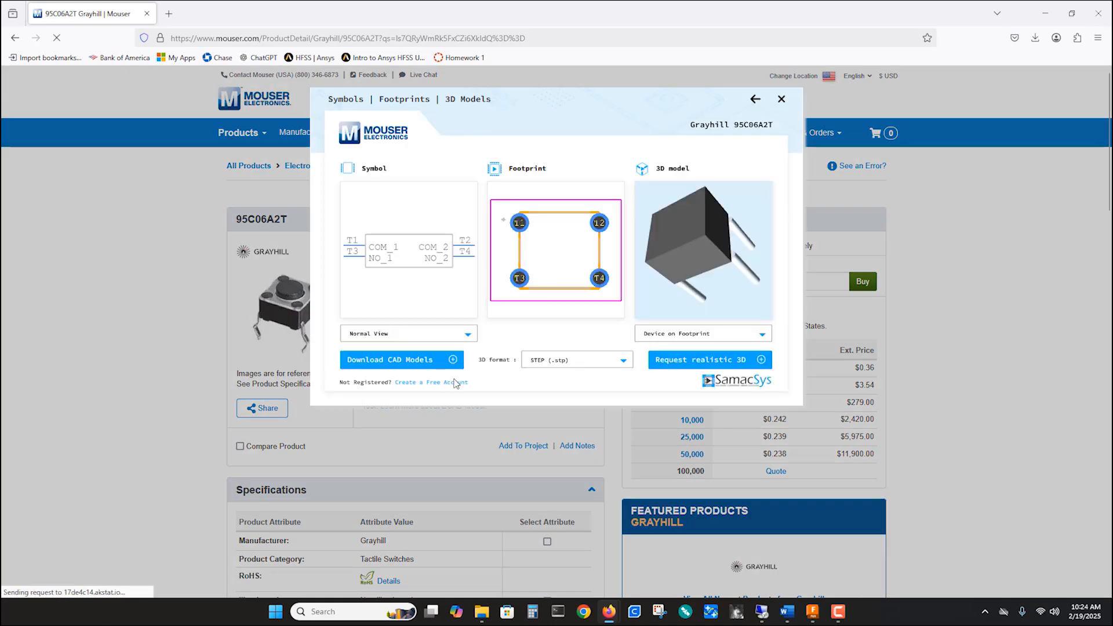
{"action": "left_click", "coordinate": [409, 362]}
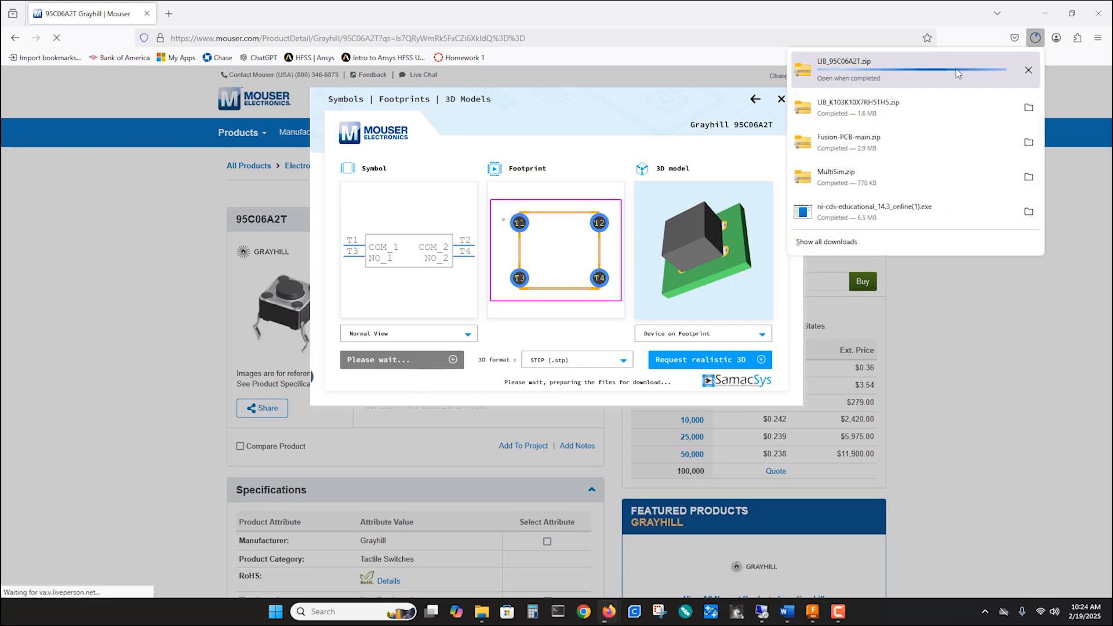
{"action": "left_click", "coordinate": [1028, 69]}
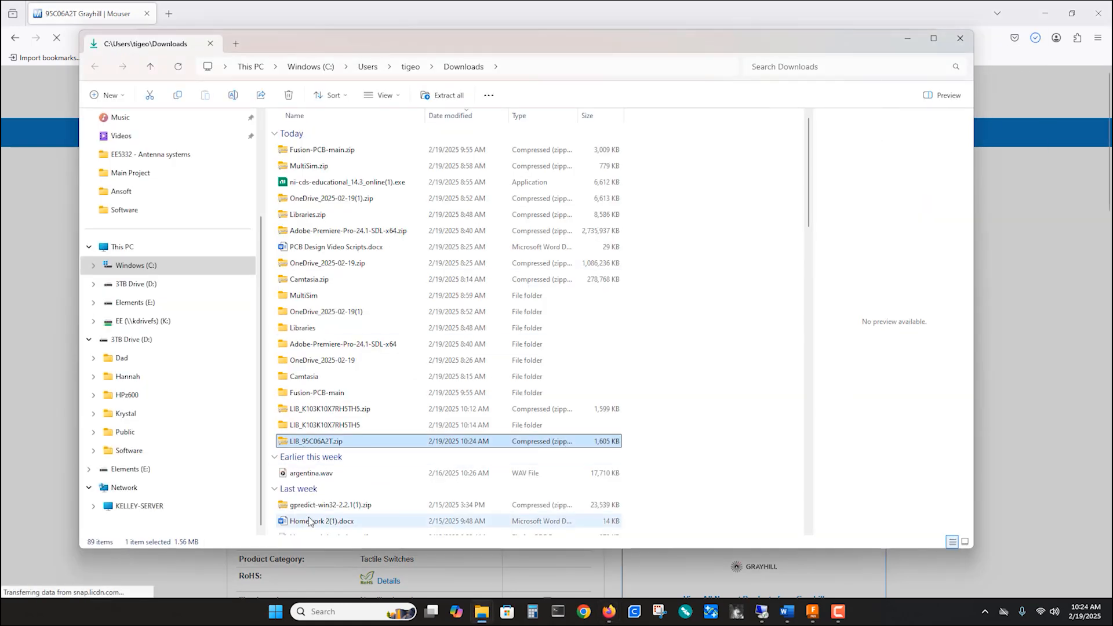
Extract LIB_95C06A2T.zip into the LIB_95C06A2T folder in Downloads
{"action": "right_click", "coordinate": [313, 446]}
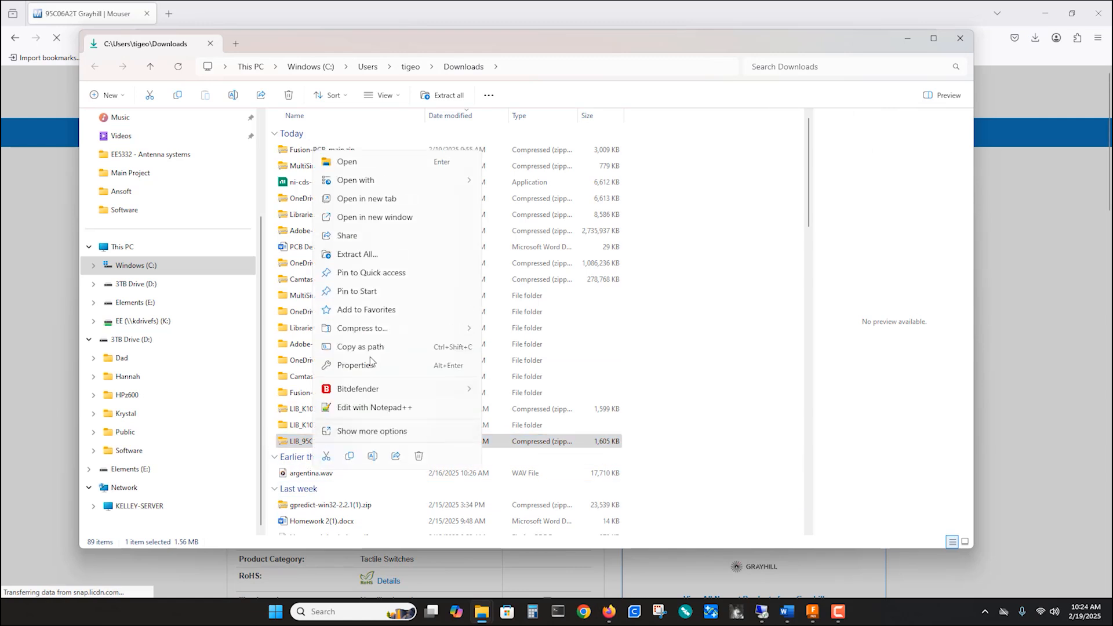
{"action": "left_click", "coordinate": [357, 255]}
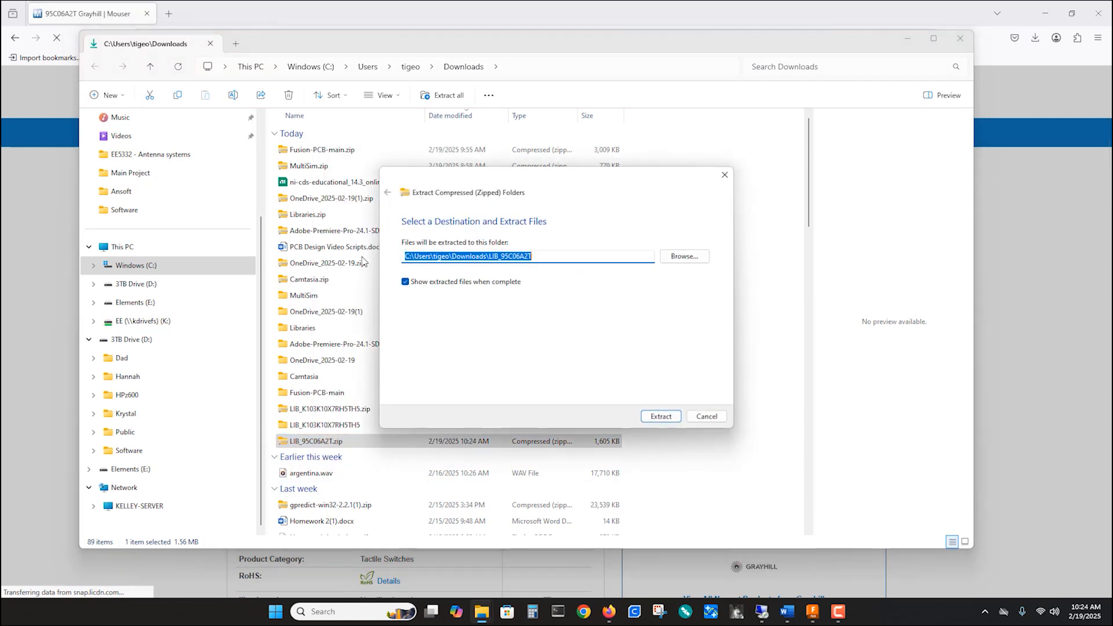
{"action": "left_click", "coordinate": [659, 417]}
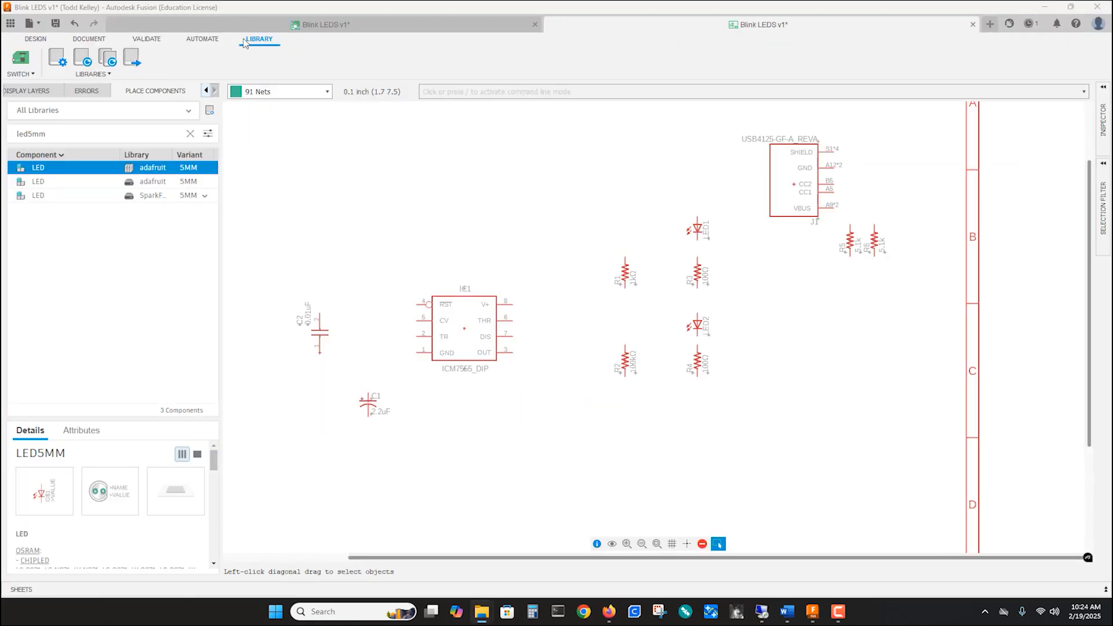
Switch to Fusion and import the 95C06A2T library from the extracted EAGLE folder into the Library Manager
{"action": "left_click", "coordinate": [58, 58]}
{"action": "left_click", "coordinate": [682, 130]}
{"action": "left_click", "coordinate": [632, 175]}
{"action": "double_click", "coordinate": [394, 222]}
{"action": "double_click", "coordinate": [385, 222]}
{"action": "scroll", "coordinate": [384, 306], "scroll_direction": "down", "scroll_amount": 4}
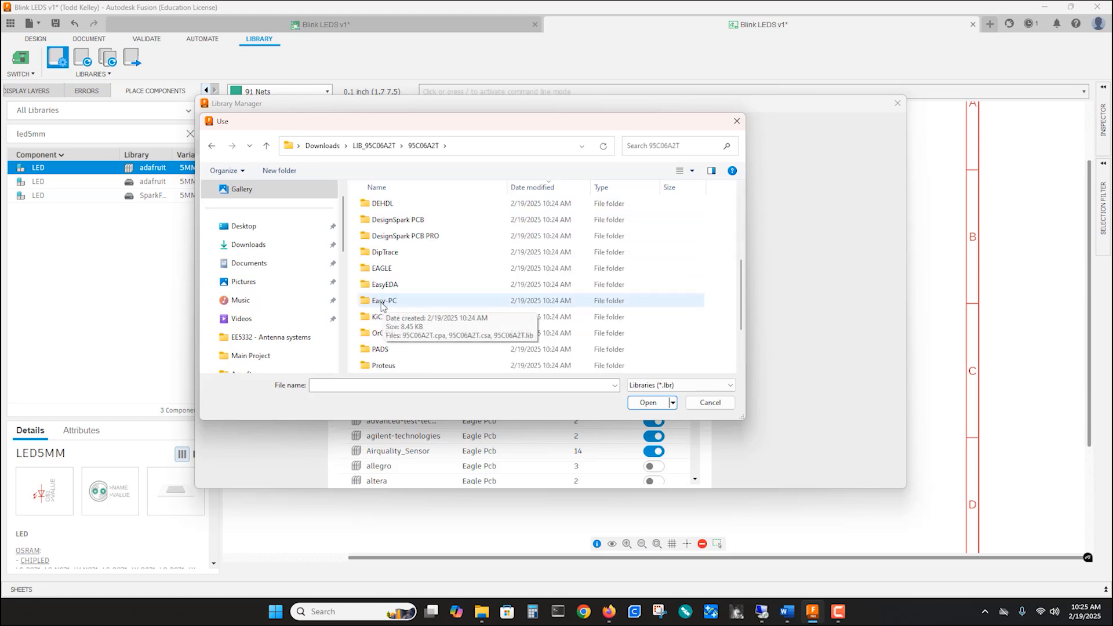
{"action": "double_click", "coordinate": [381, 268]}
{"action": "left_click", "coordinate": [390, 221]}
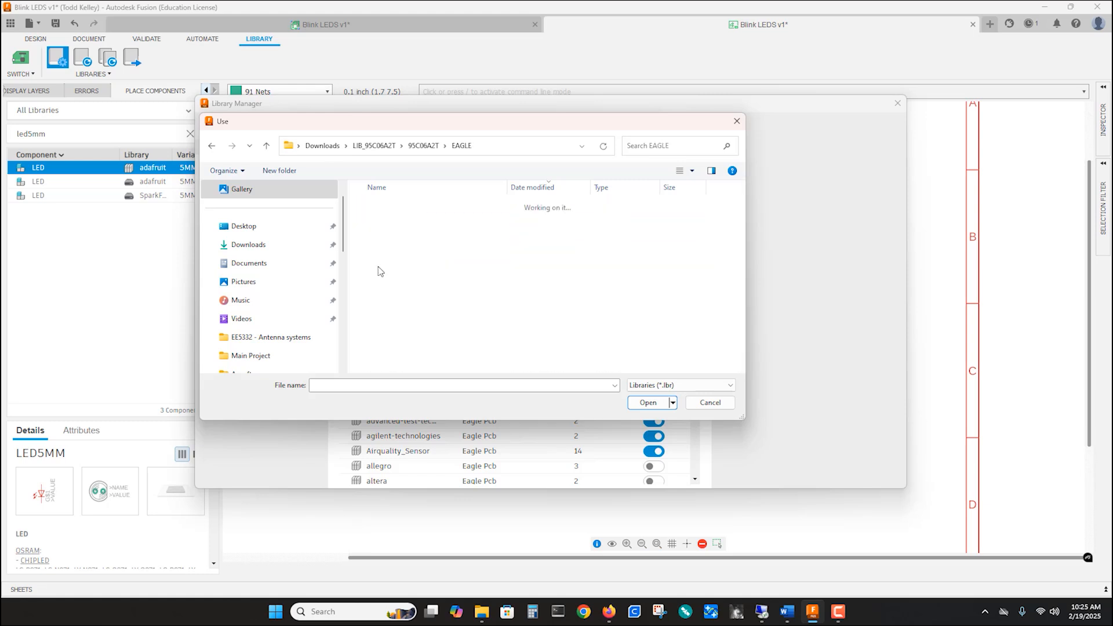
{"action": "left_click", "coordinate": [648, 403]}
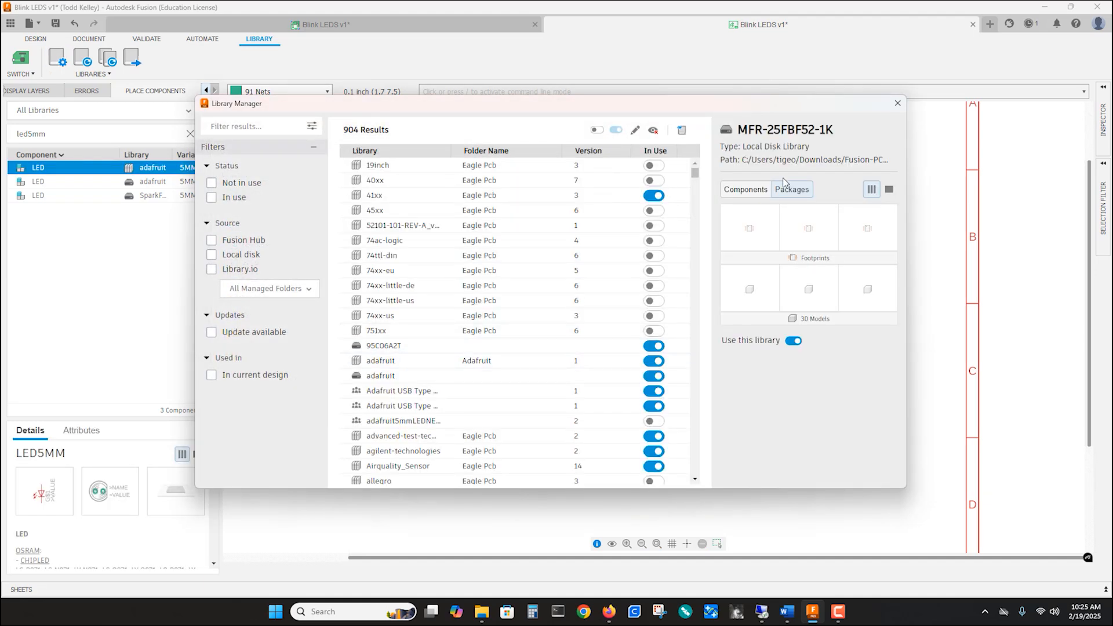
{"action": "left_click", "coordinate": [897, 105]}
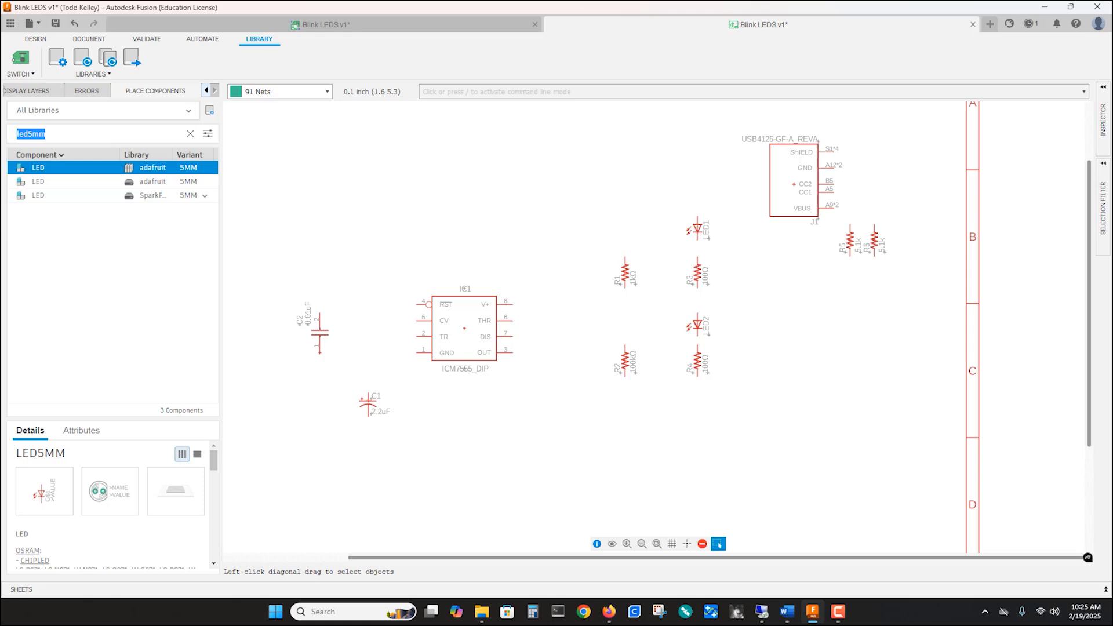
Filter the component list for "95c06" and place one 95C06A2T tactile switch below the USB connector
{"action": "type", "text": "95"}
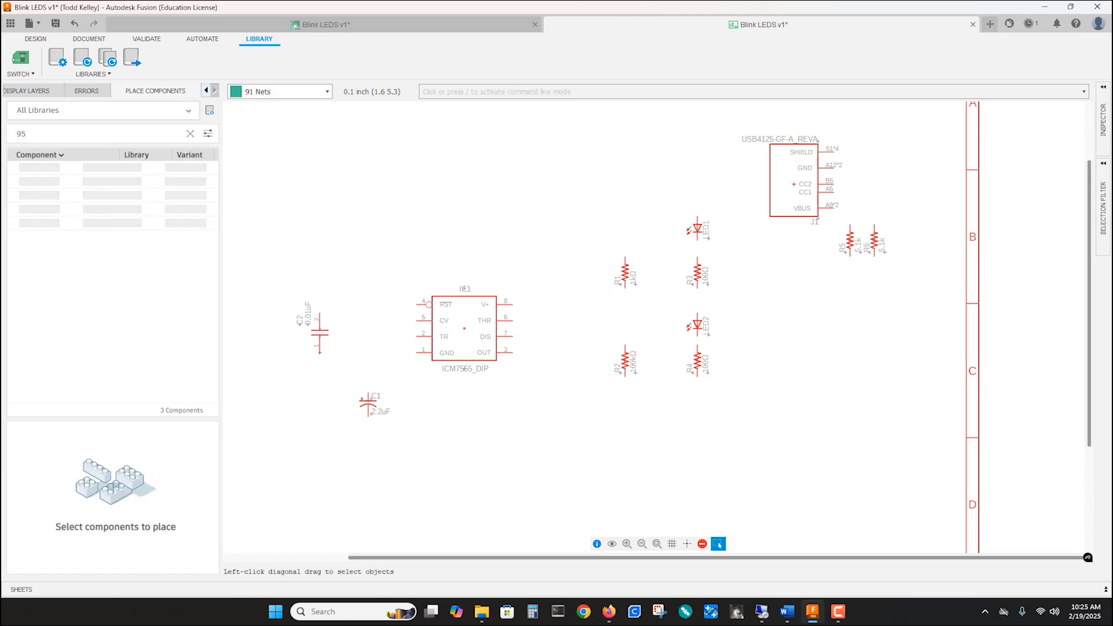
{"action": "type", "text": "c06"}
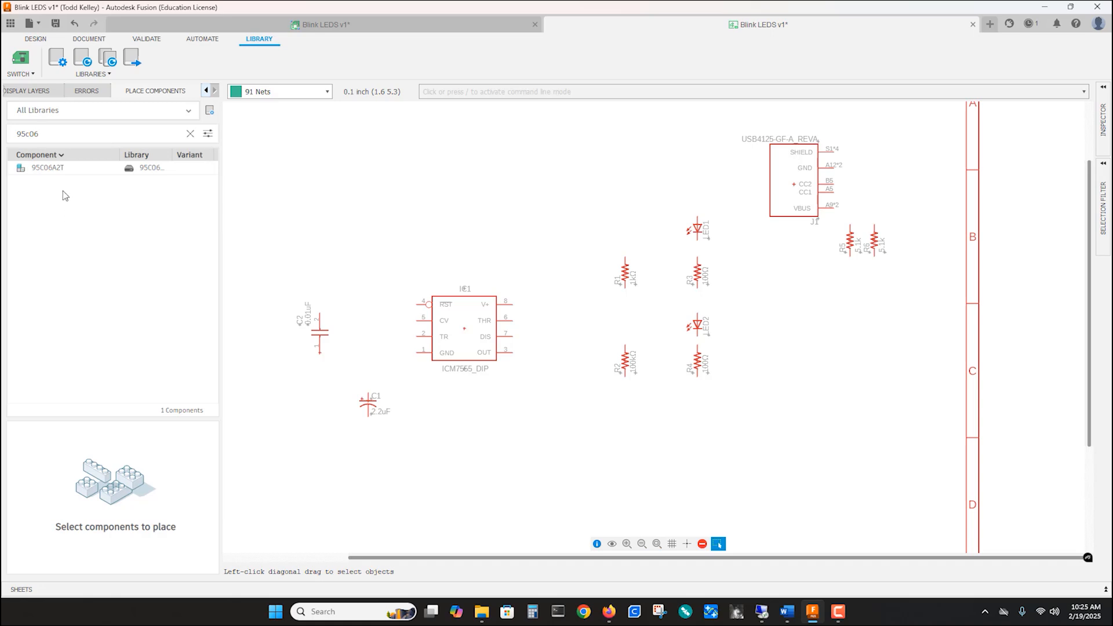
{"action": "left_click", "coordinate": [53, 169]}
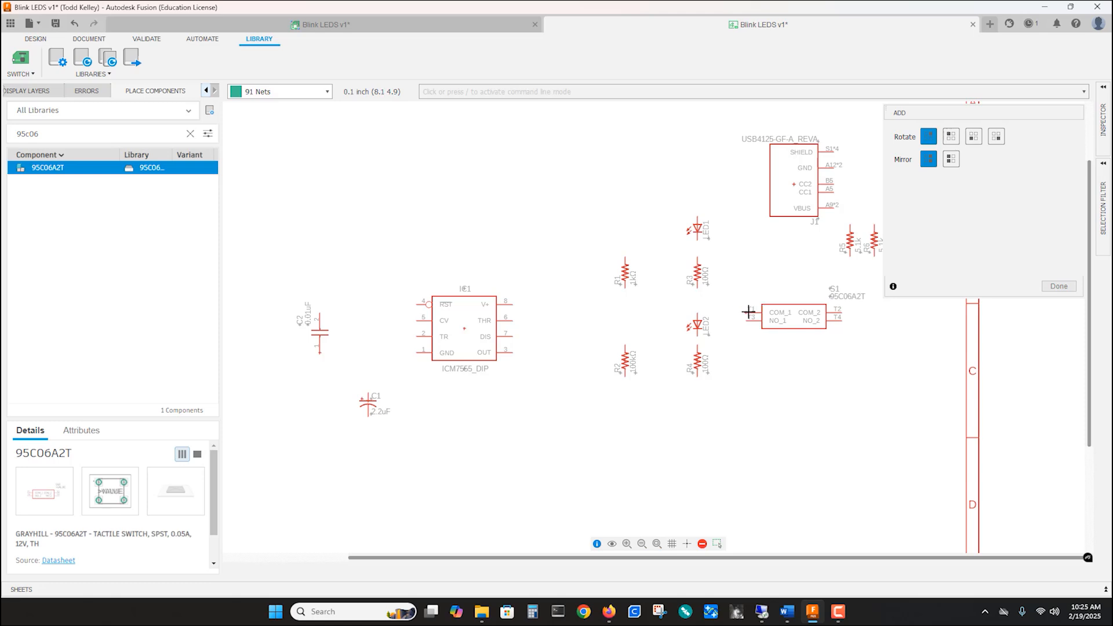
{"action": "left_click", "coordinate": [759, 315]}
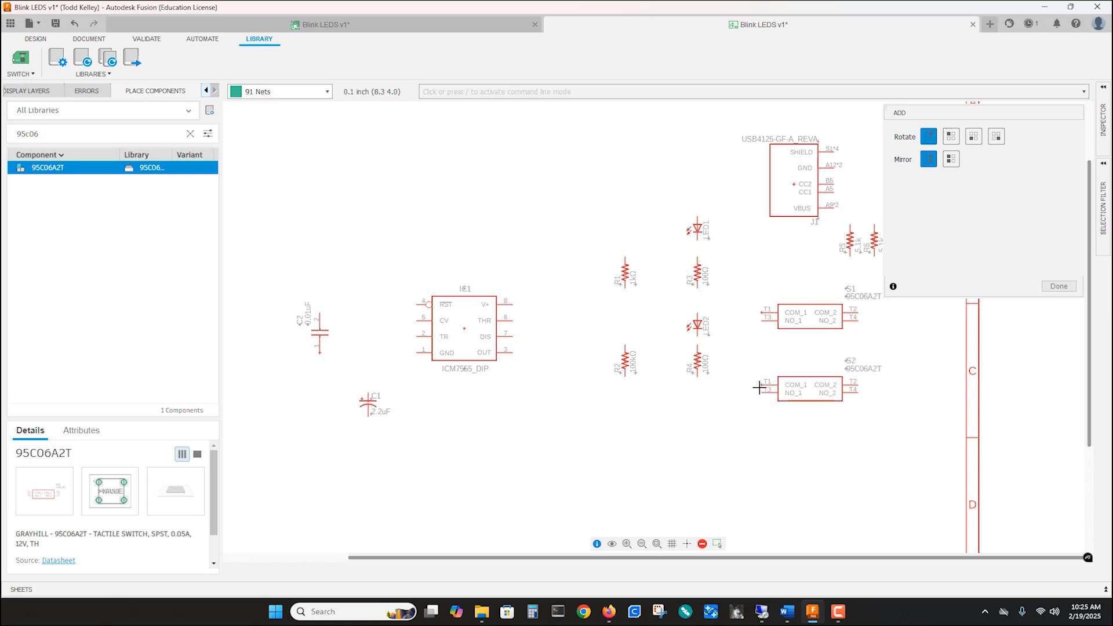
{"action": "key", "text": "Escape"}
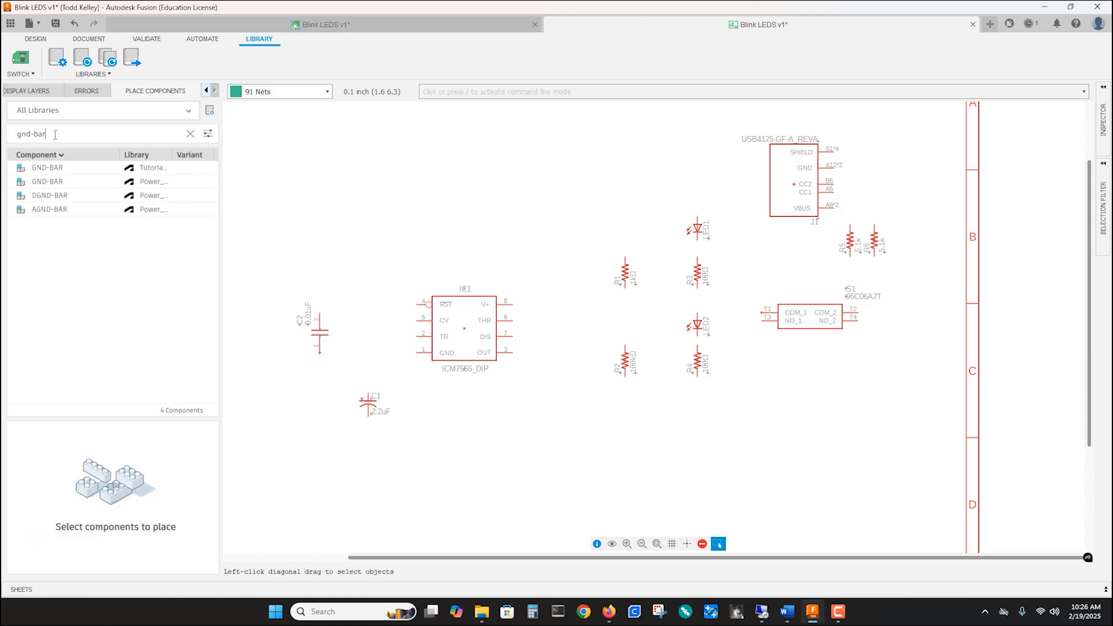
Filter the component list for "gnd-bar"
{"action": "left_click_drag", "start_coordinate": [45, 134], "coordinate": [3, 139]}
{"action": "type", "text": "gnd"}
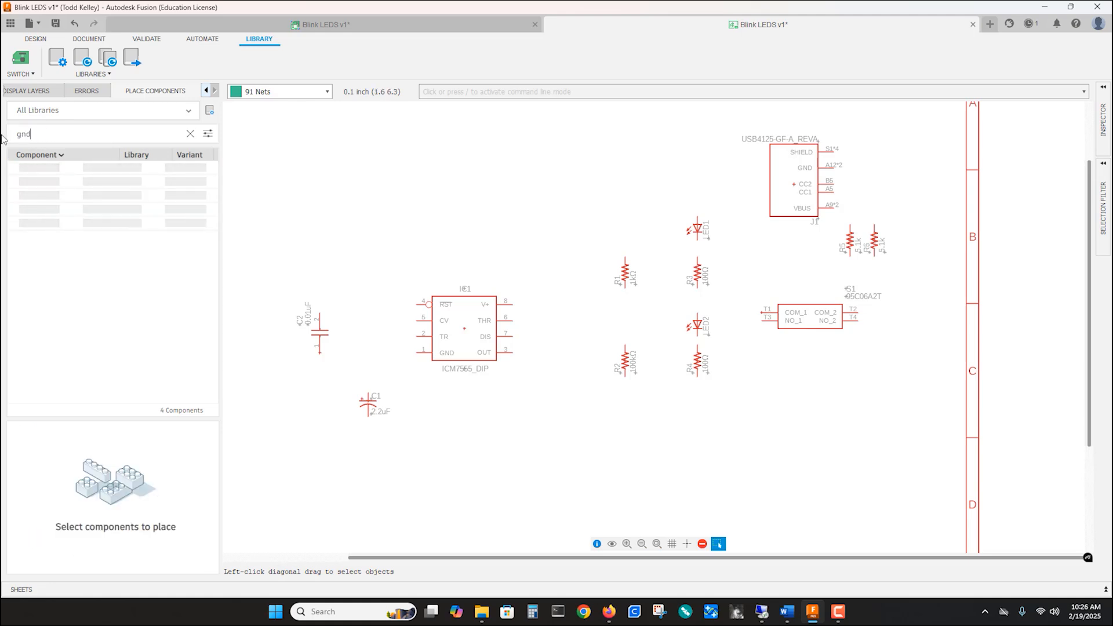
{"action": "type", "text": "-bar"}
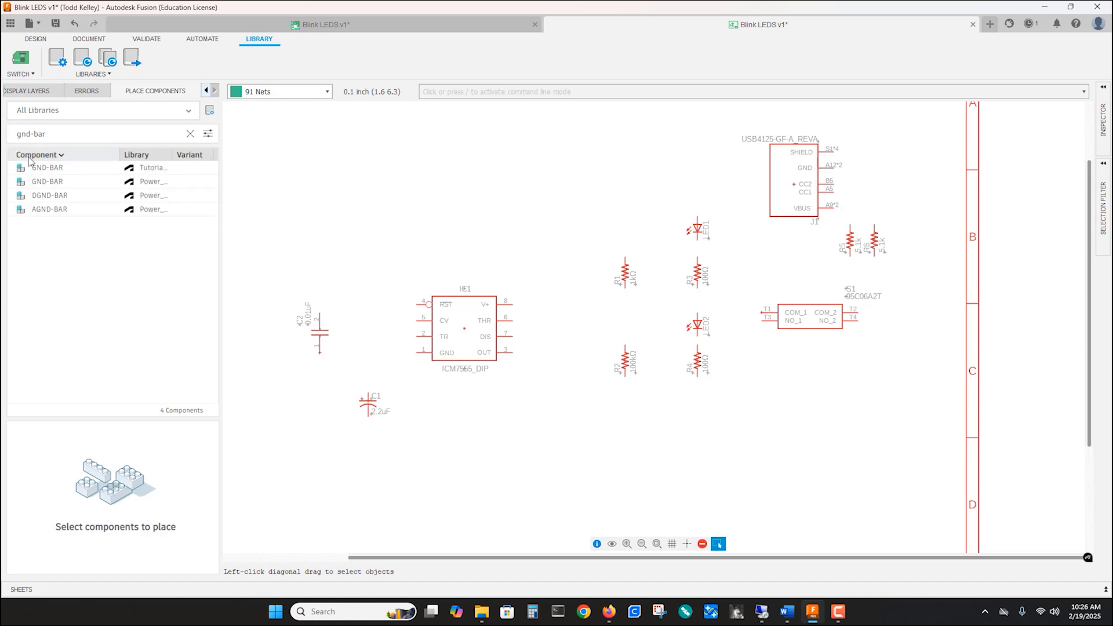
{"action": "left_click", "coordinate": [45, 203]}
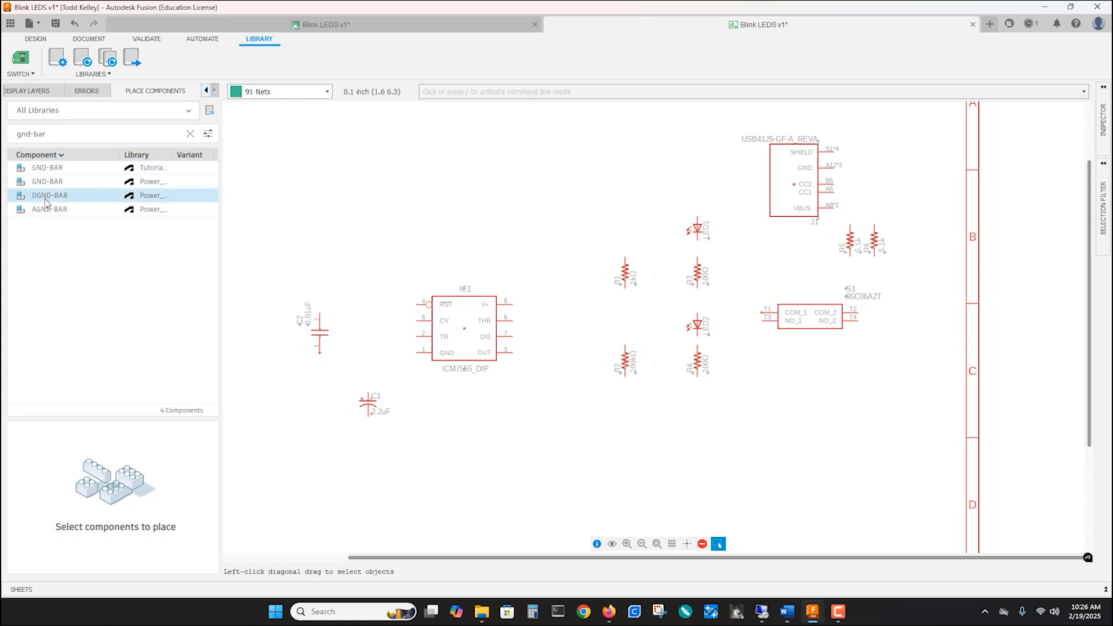
{"action": "left_click", "coordinate": [45, 202]}
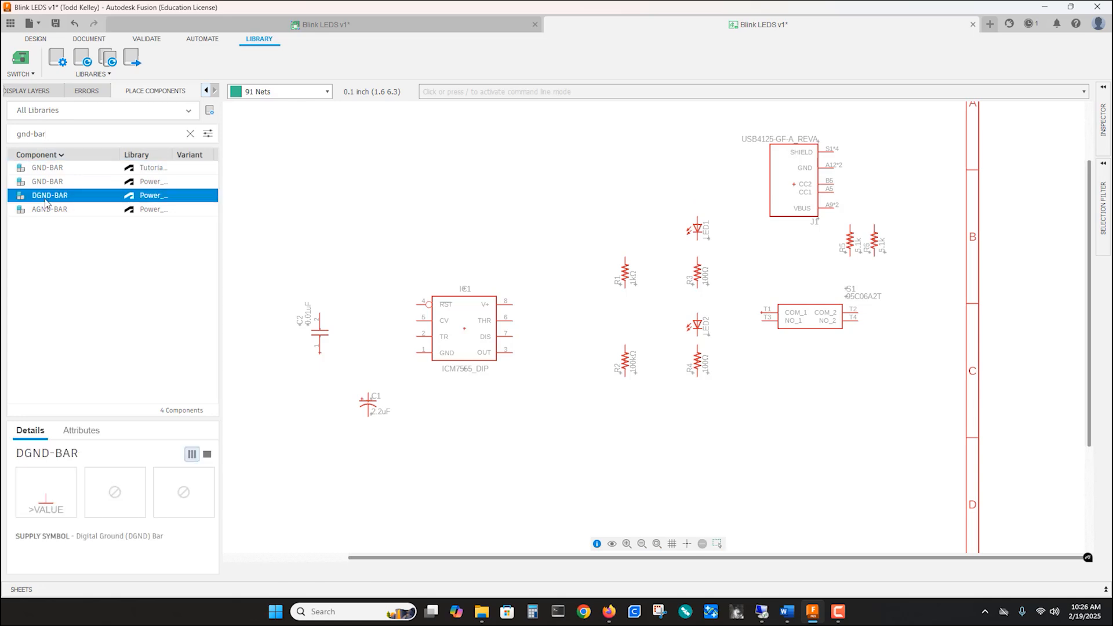
Place five GND-BAR symbols from the Power library with value GND, one each below R5, R6, R4, IC1 and C1
{"action": "double_click", "coordinate": [46, 181]}
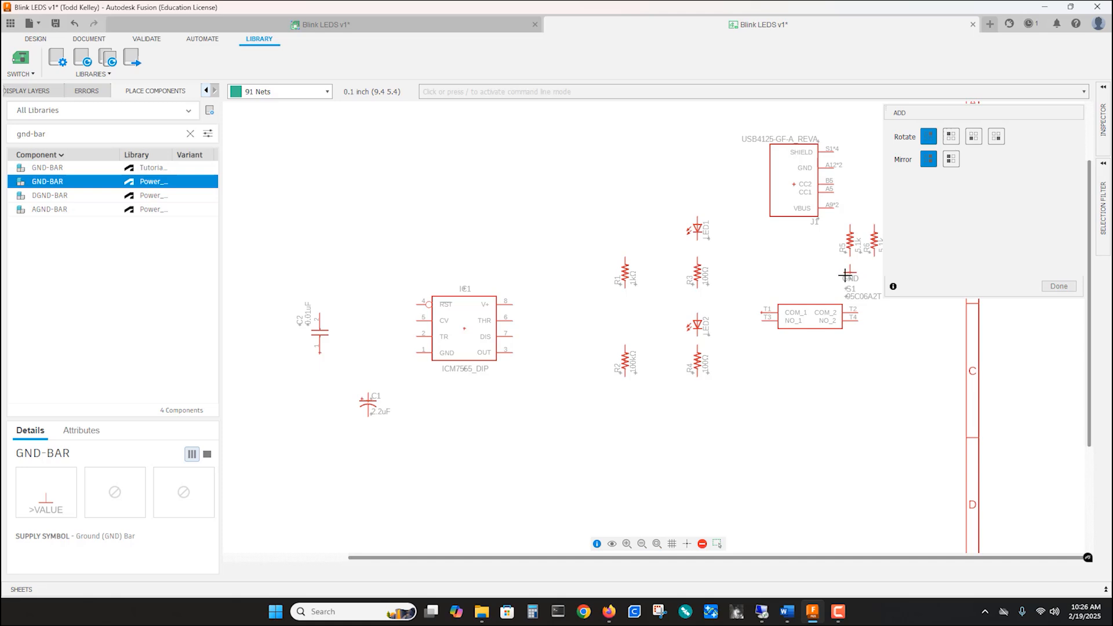
{"action": "left_click", "coordinate": [850, 271]}
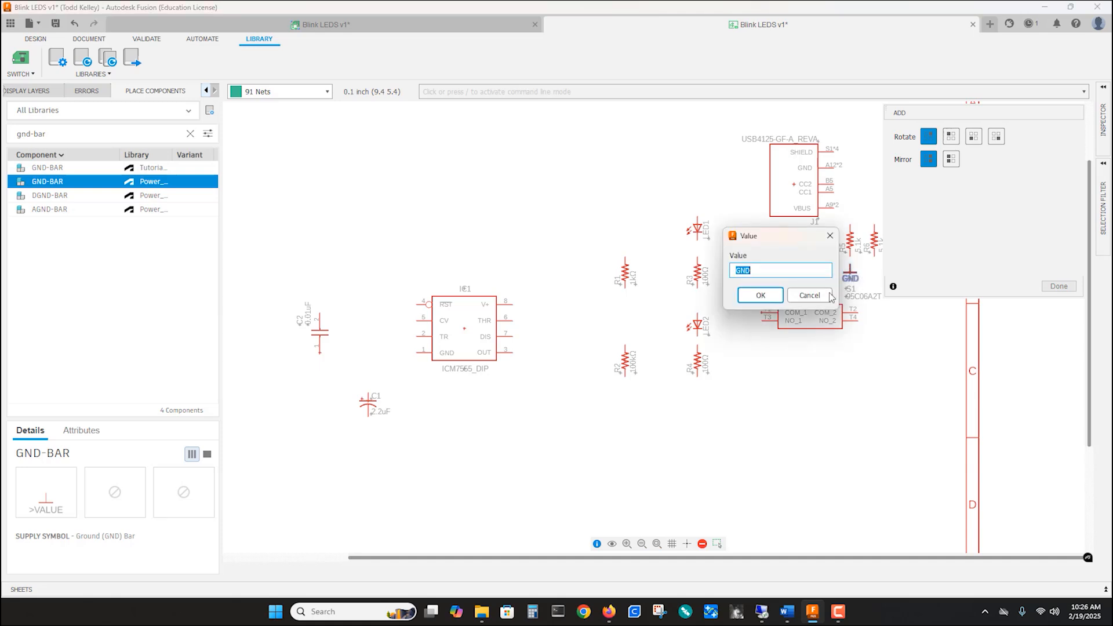
{"action": "left_click", "coordinate": [761, 297]}
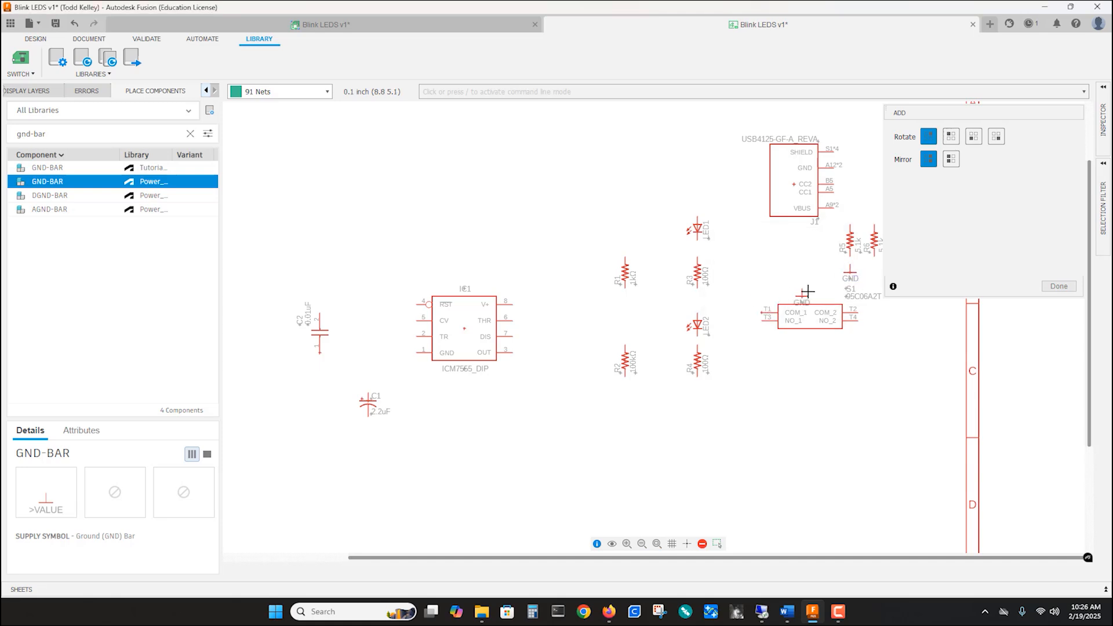
{"action": "left_click", "coordinate": [873, 271]}
{"action": "left_click", "coordinate": [697, 400]}
{"action": "left_click", "coordinate": [456, 392]}
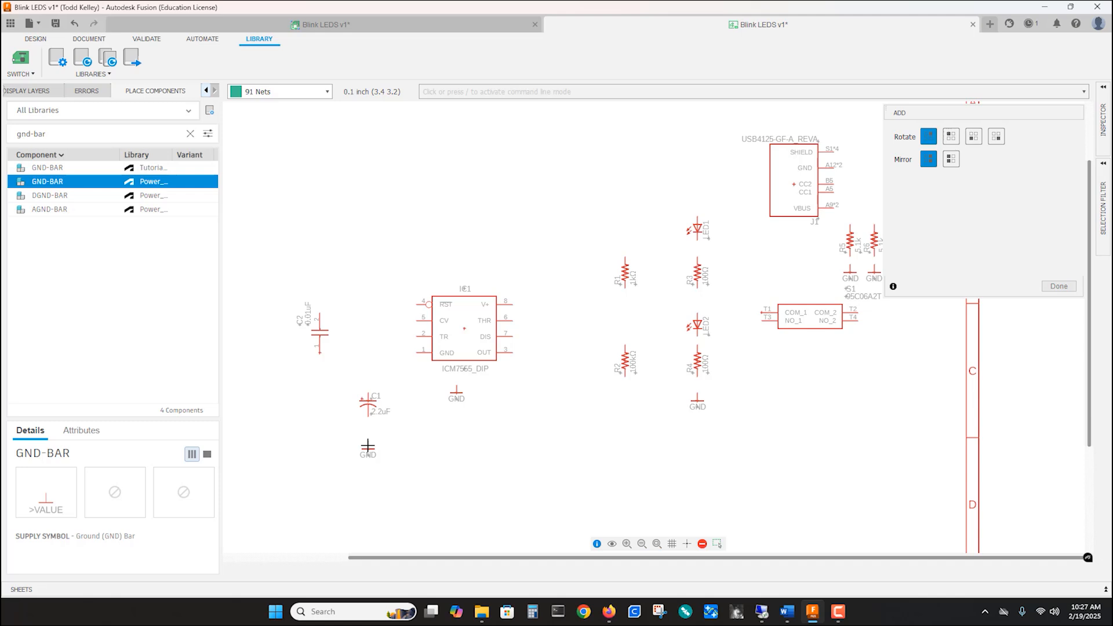
{"action": "left_click", "coordinate": [367, 446]}
{"action": "key", "text": "Escape"}
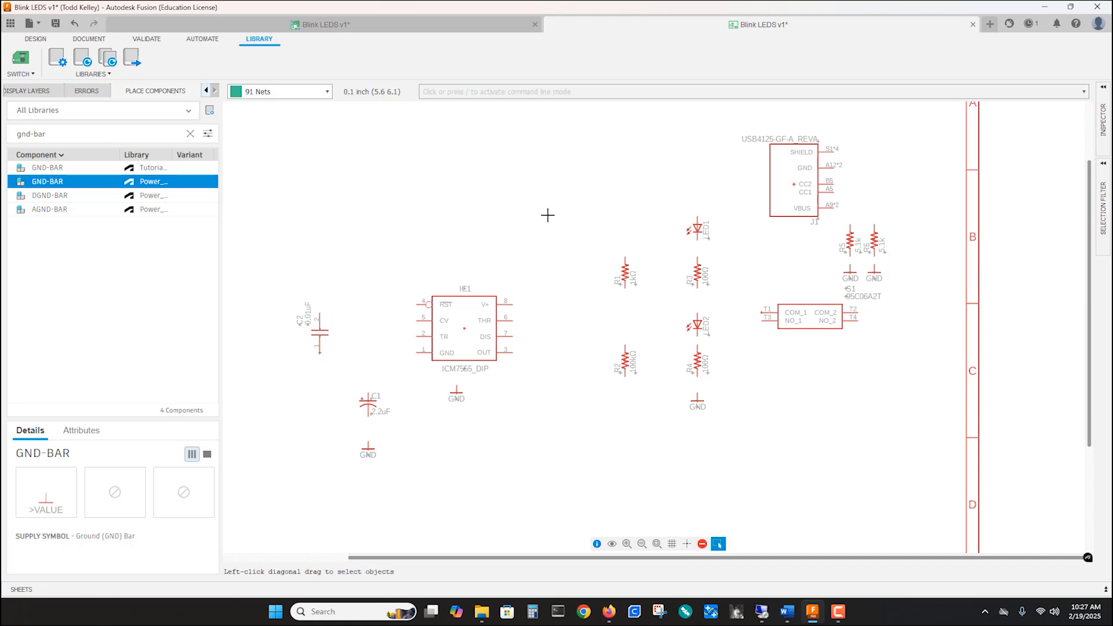
Filter the component list for "vcc" and widen the library column slightly to read the library names
{"action": "left_click_drag", "start_coordinate": [51, 134], "coordinate": [13, 134]}
{"action": "type", "text": "vcc"}
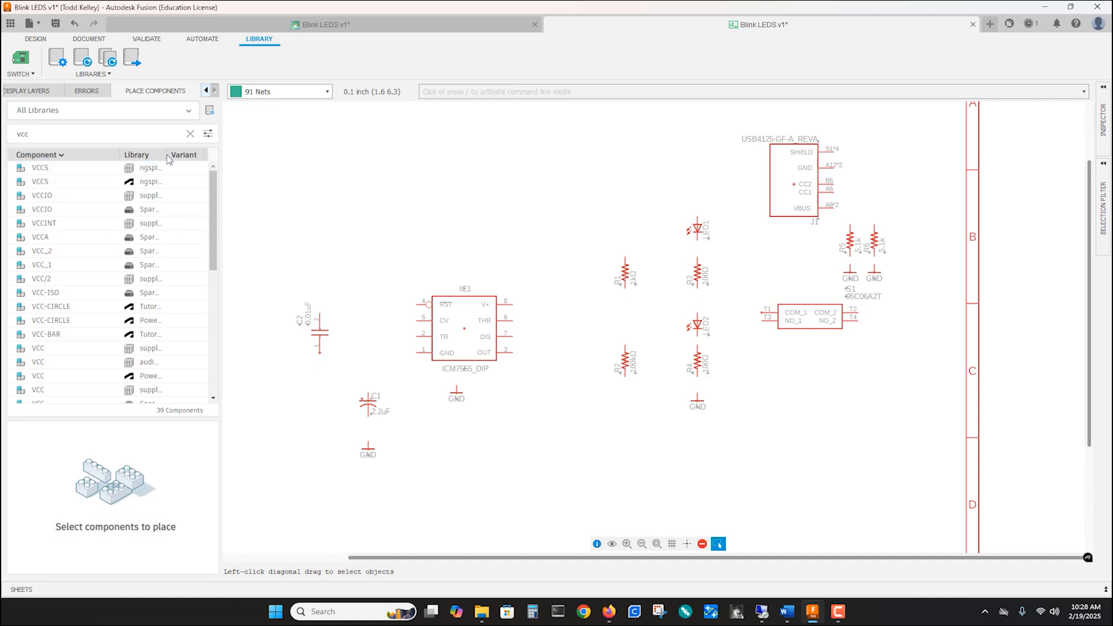
{"action": "left_click_drag", "start_coordinate": [166, 153], "coordinate": [170, 153]}
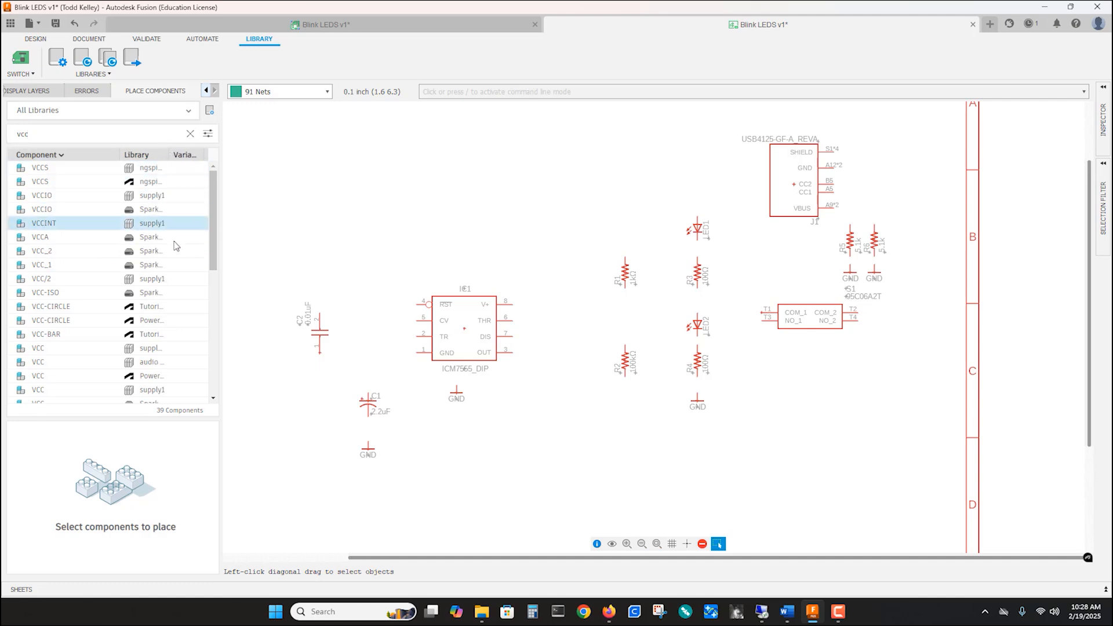
{"action": "scroll", "coordinate": [159, 301], "scroll_direction": "down", "scroll_amount": 1}
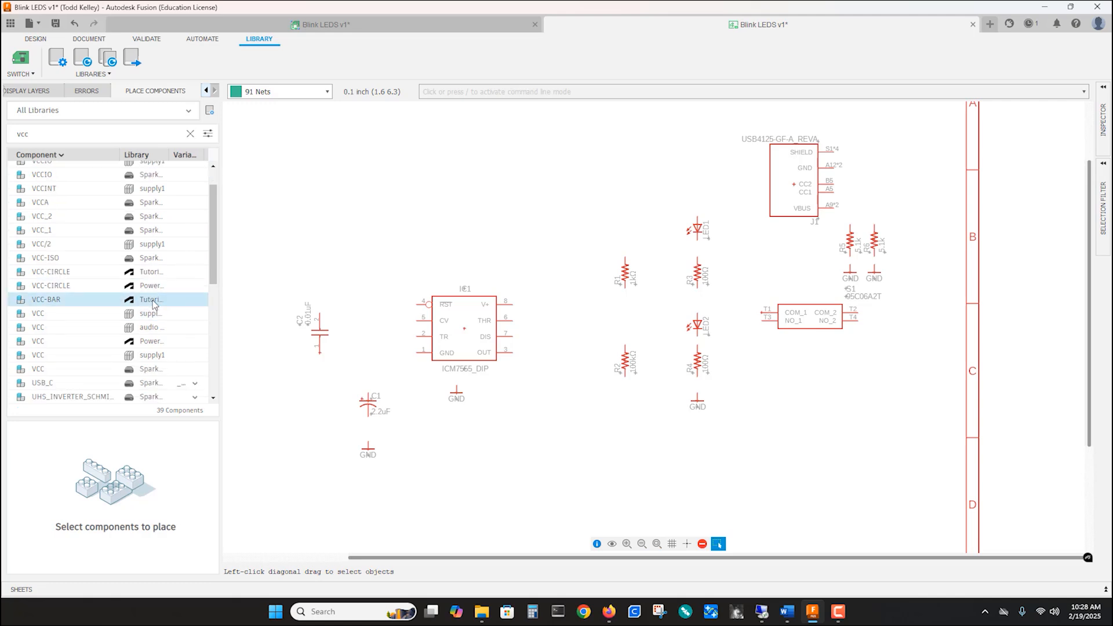
Place three upright VCC symbols from the supply1 library: above the switch's T1 pin, above LED1 and above R1
{"action": "left_click", "coordinate": [154, 356]}
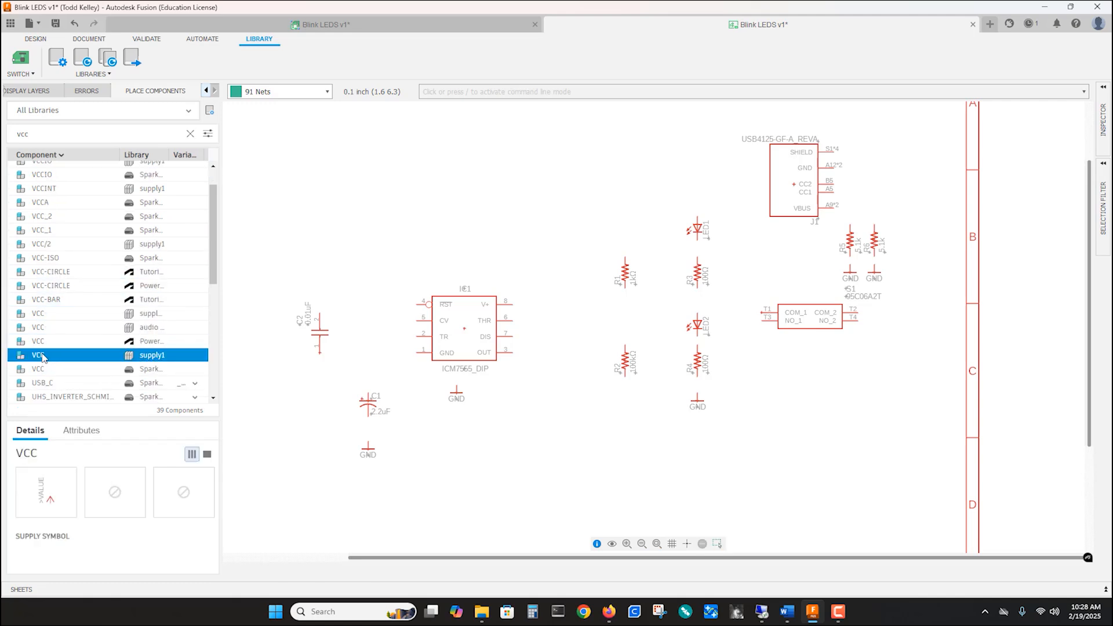
{"action": "double_click", "coordinate": [46, 356]}
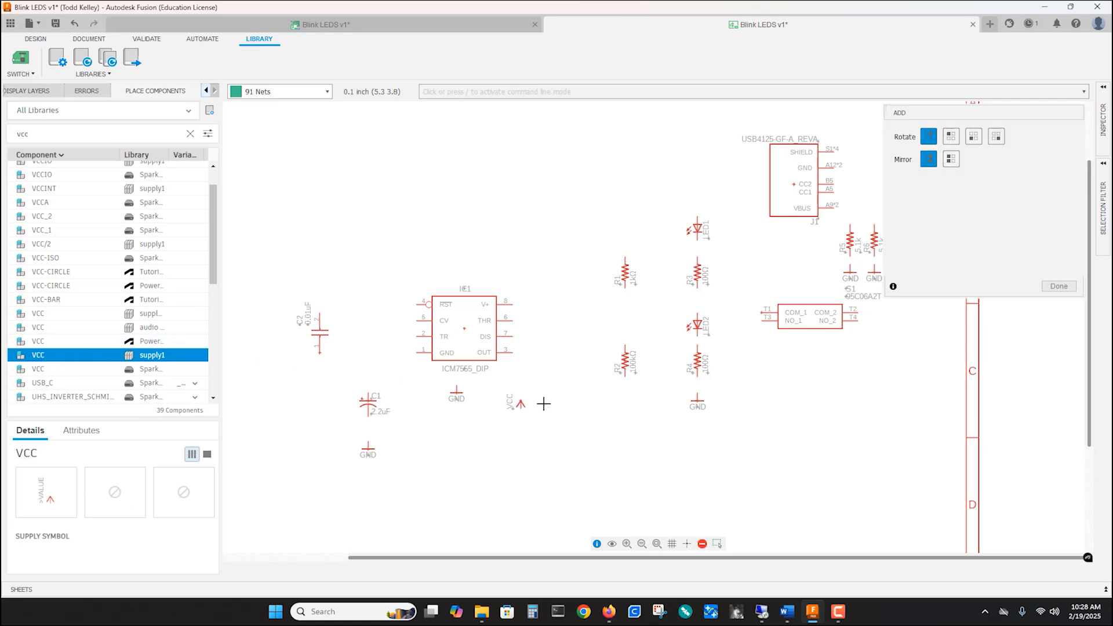
{"action": "left_click", "coordinate": [761, 267]}
{"action": "left_click", "coordinate": [697, 187]}
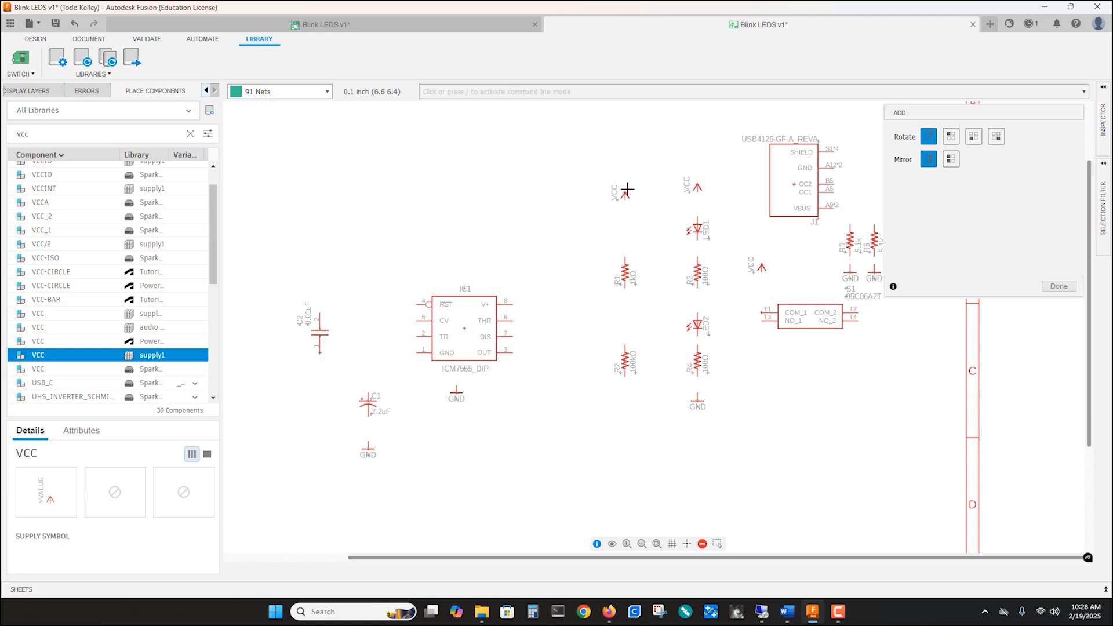
{"action": "left_click", "coordinate": [627, 187]}
Place two rotated VCC symbols beside IC1, one pointing right at the V+ pin and one pointing left at the RST pin
{"action": "right_click", "coordinate": [479, 226]}
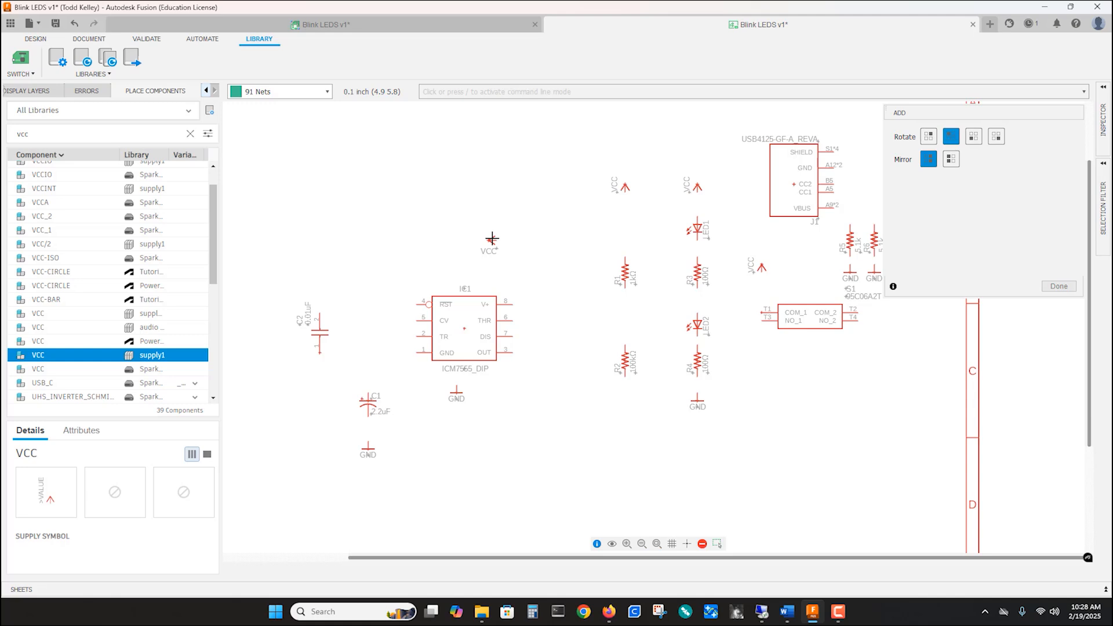
{"action": "right_click", "coordinate": [492, 238]}
{"action": "right_click", "coordinate": [492, 238]}
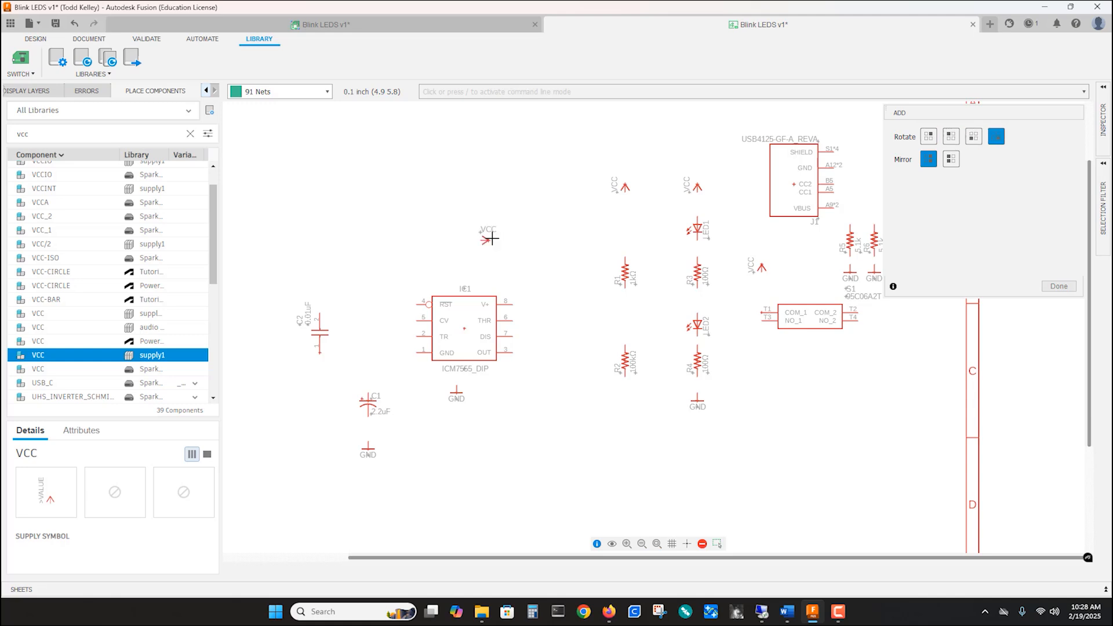
{"action": "left_click", "coordinate": [532, 303]}
{"action": "right_click", "coordinate": [383, 287]}
{"action": "right_click", "coordinate": [385, 291]}
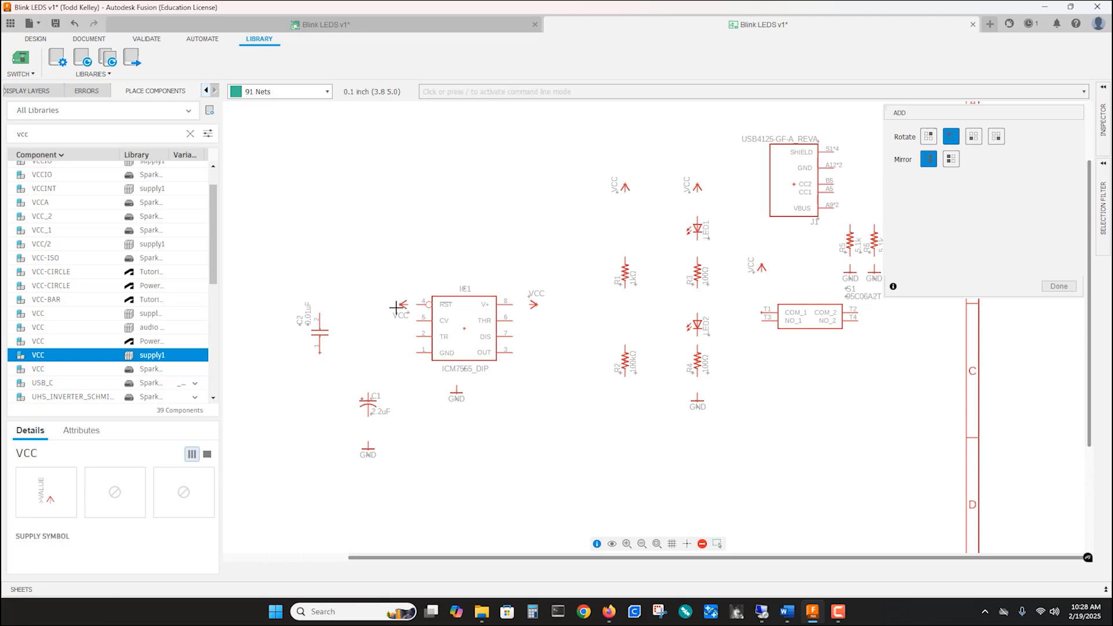
{"action": "left_click", "coordinate": [396, 306]}
{"action": "key", "text": "Escape"}
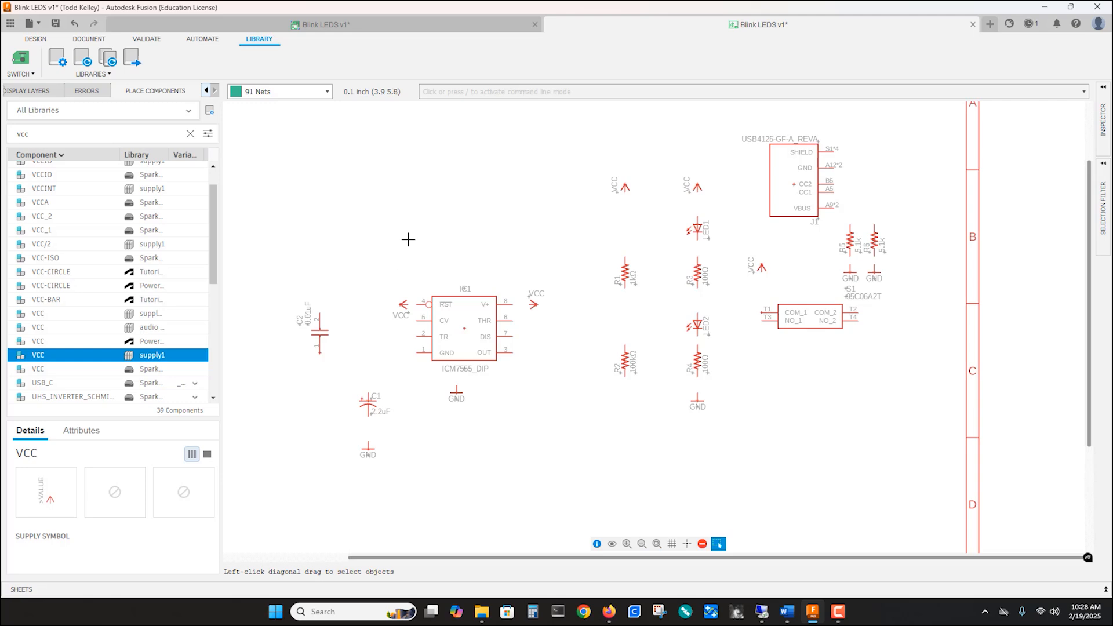
Group the USB connector J1, R5, R6, switch S1 and their supply symbols as a selectable group named "POWER"
{"action": "left_click", "coordinate": [87, 39]}
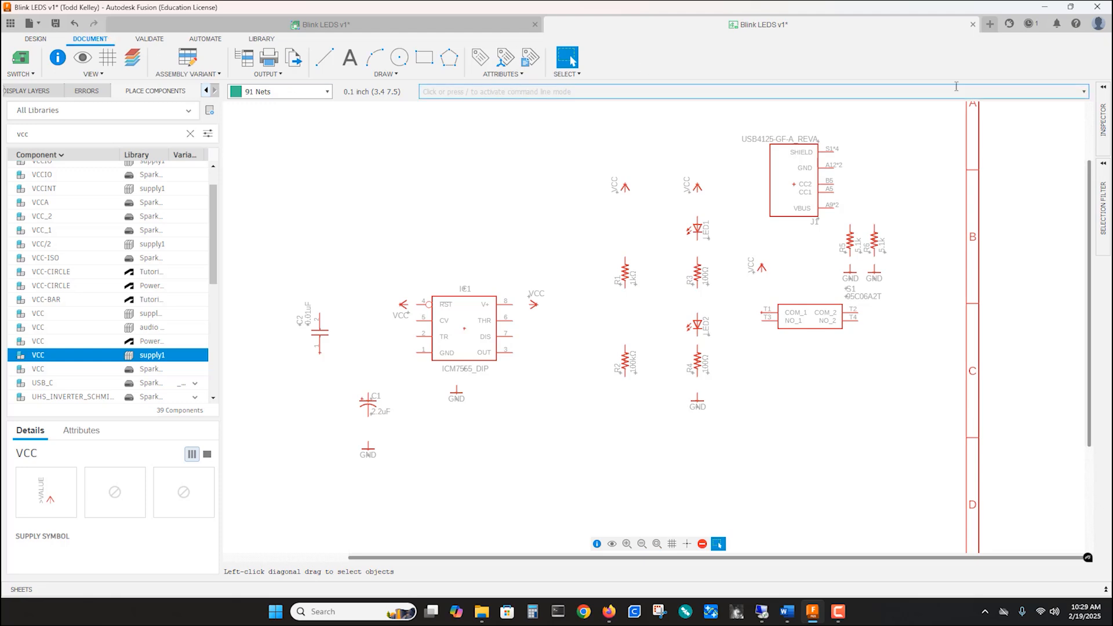
{"action": "left_click_drag", "start_coordinate": [723, 115], "coordinate": [921, 355]}
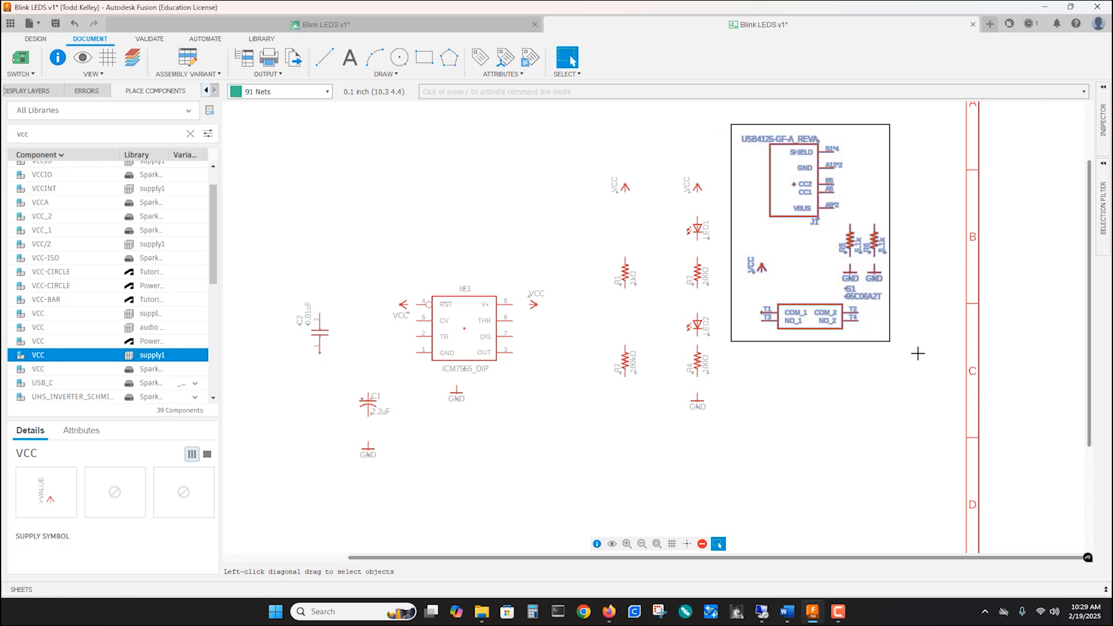
{"action": "right_click", "coordinate": [794, 188]}
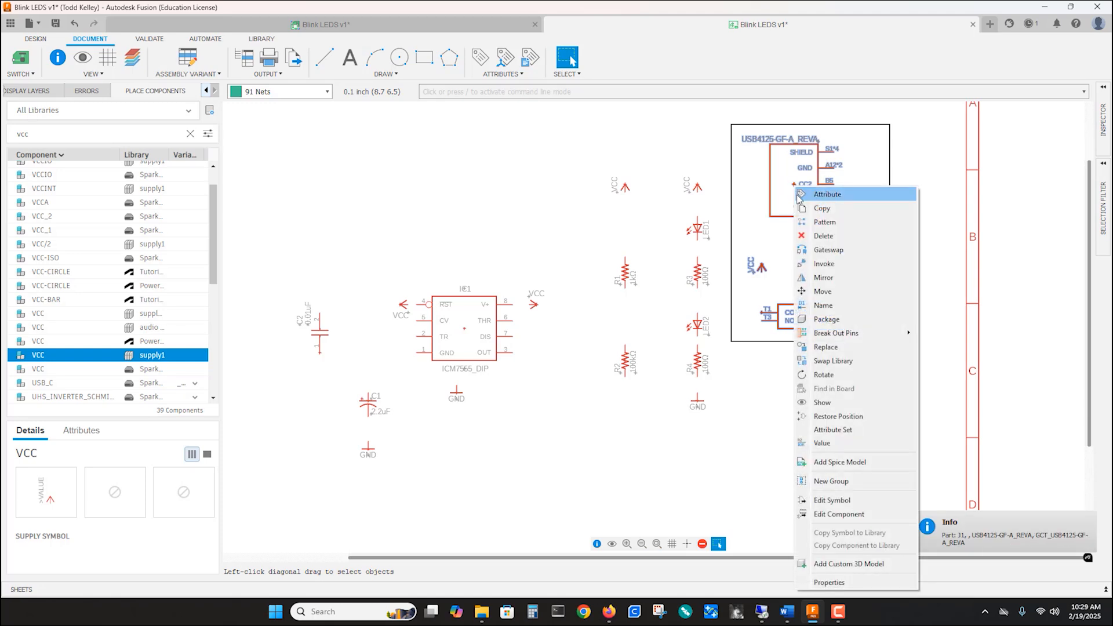
{"action": "left_click", "coordinate": [842, 485]}
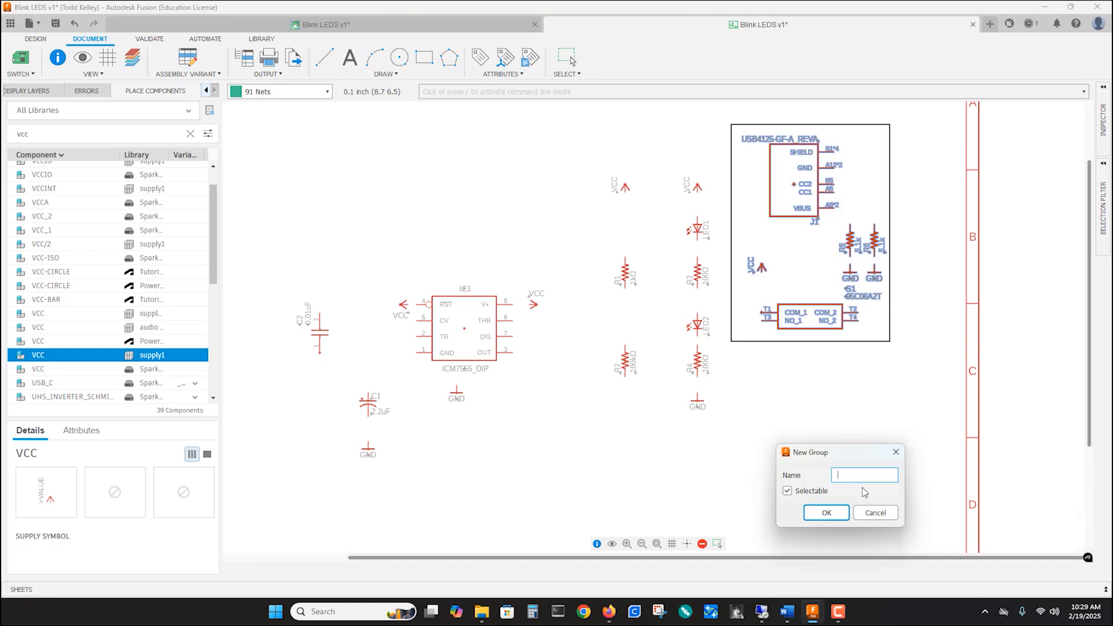
{"action": "type", "text": "POWER"}
{"action": "key", "text": "Return"}
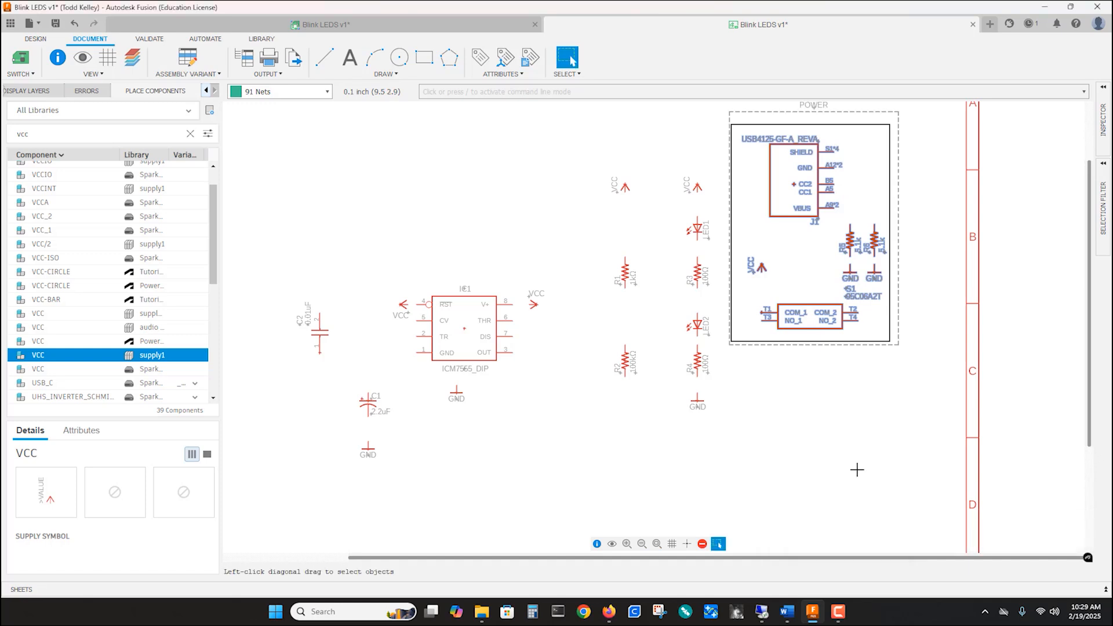
{"action": "left_click", "coordinate": [794, 414]}
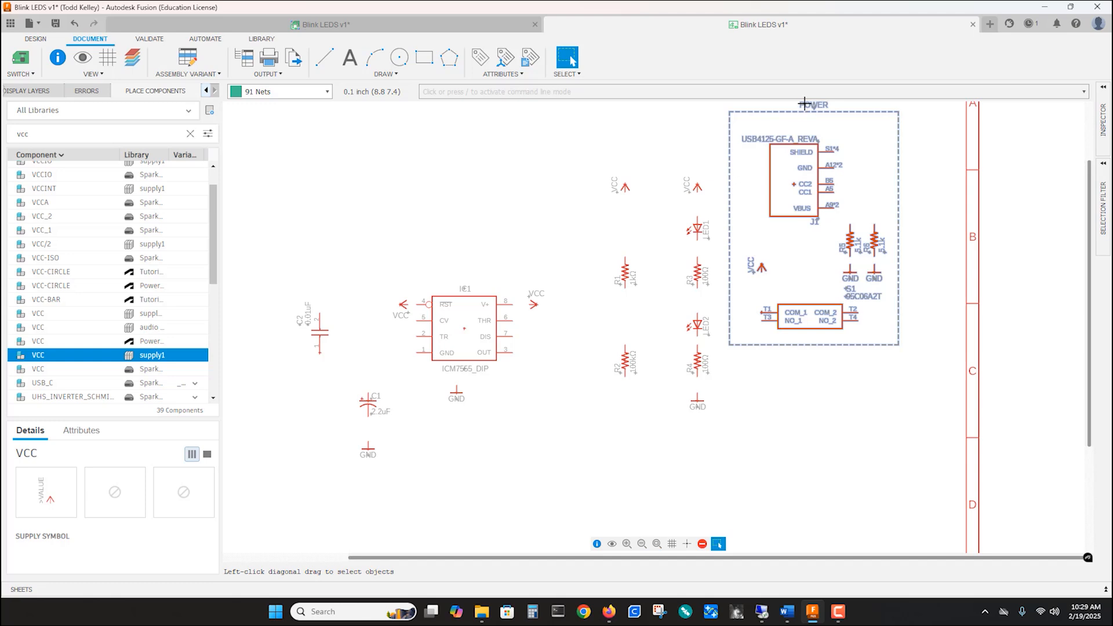
Group IC1, the capacitors, R1 to R4, both LEDs and their supply symbols as a selectable group named "Timer-Circuit"
{"action": "left_click_drag", "start_coordinate": [719, 146], "coordinate": [251, 511]}
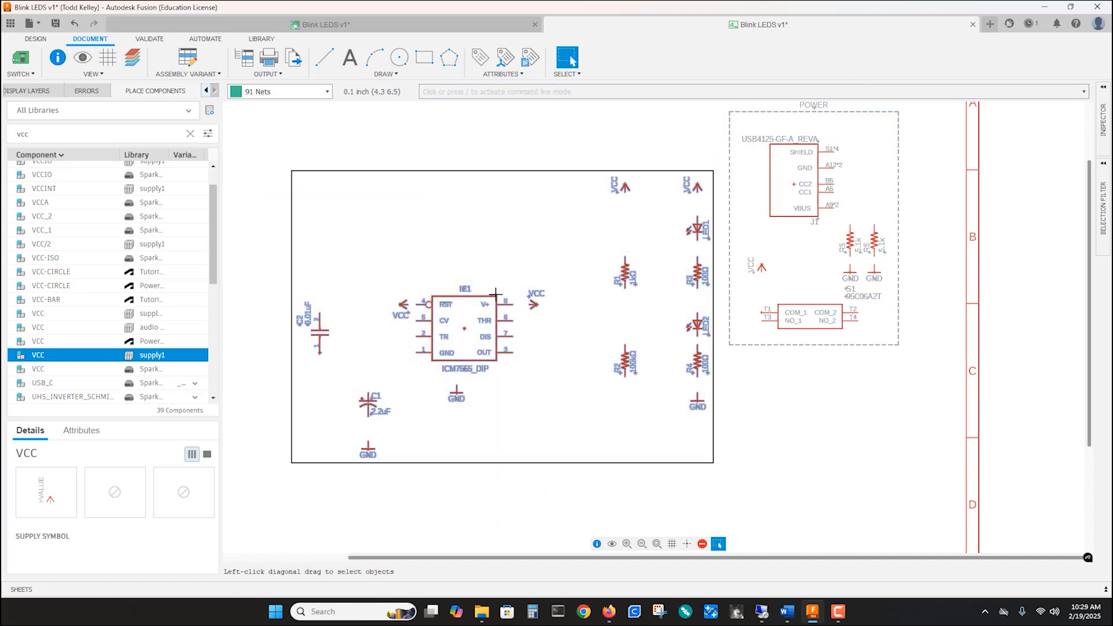
{"action": "right_click", "coordinate": [464, 329]}
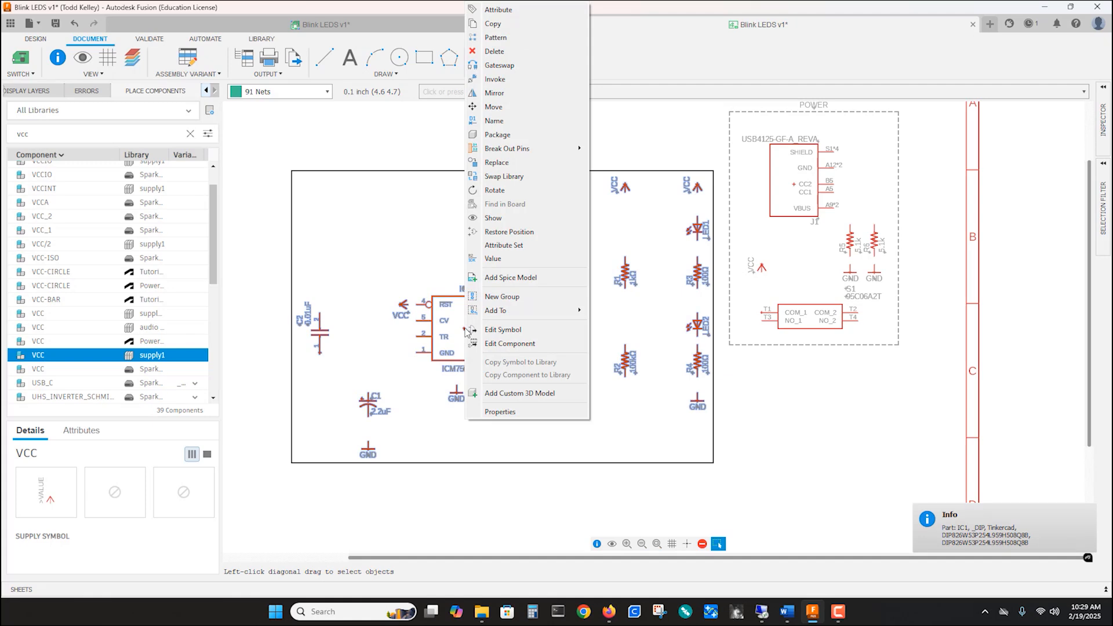
{"action": "left_click", "coordinate": [496, 298]}
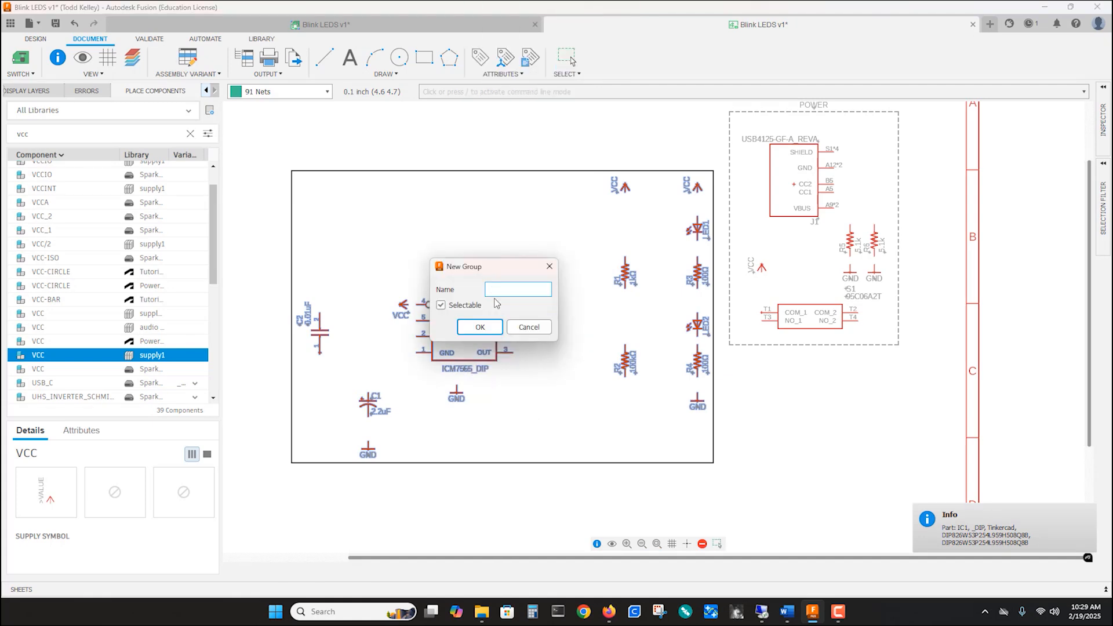
{"action": "type", "text": "Timer"}
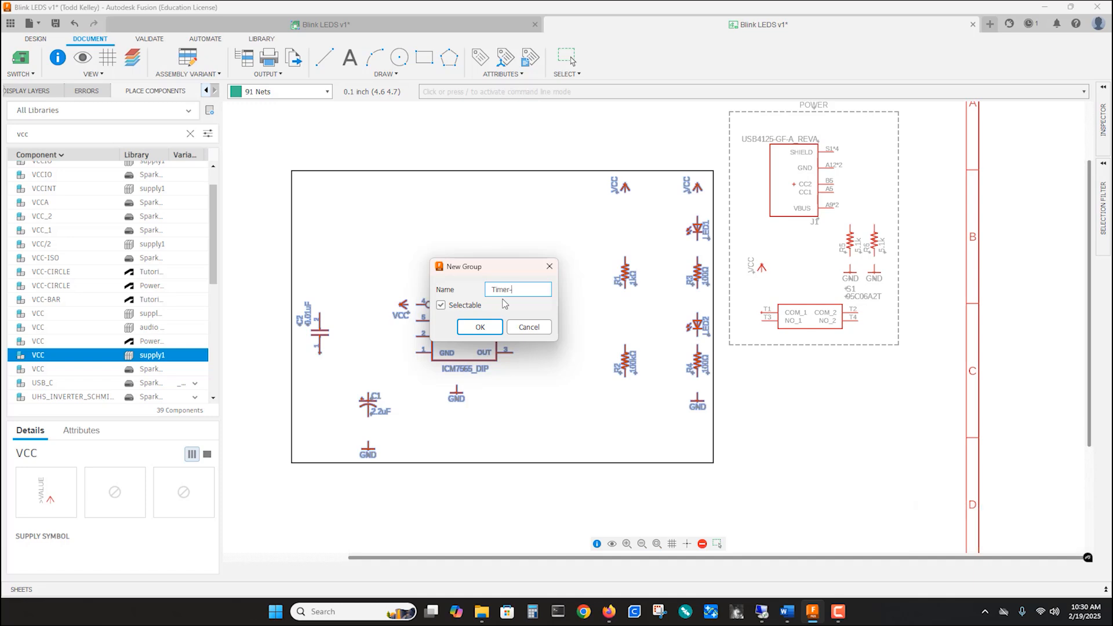
{"action": "type", "text": "-Circuit"}
{"action": "key", "text": "Return"}
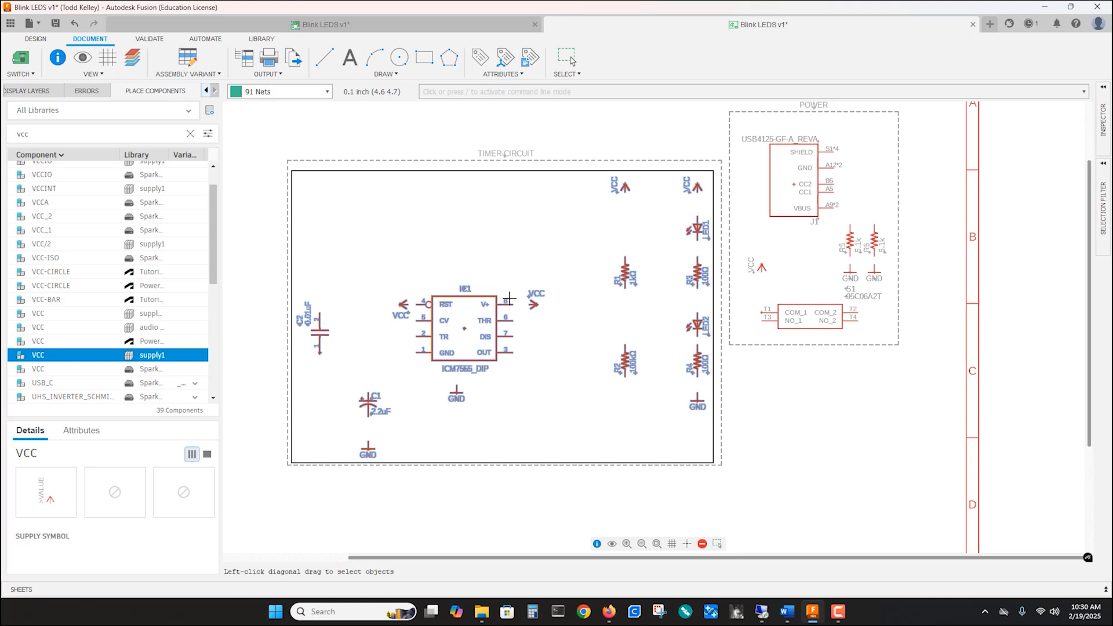
{"action": "left_click", "coordinate": [527, 496]}
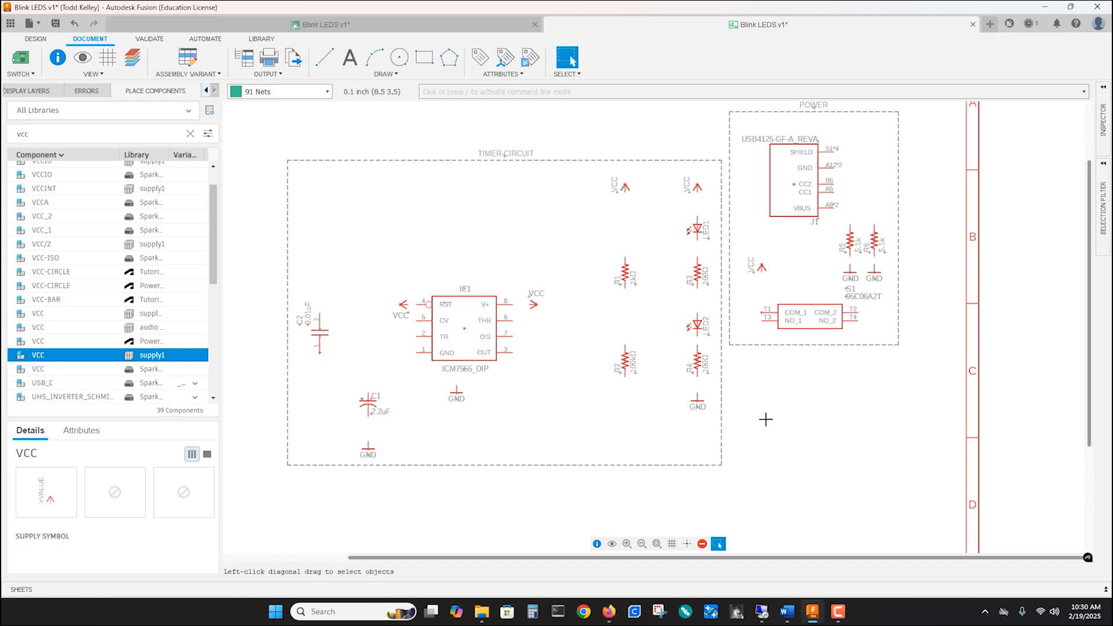
Copy the GND symbol below R5 and place the copy beside J1's GND pin
{"action": "left_click", "coordinate": [35, 39]}
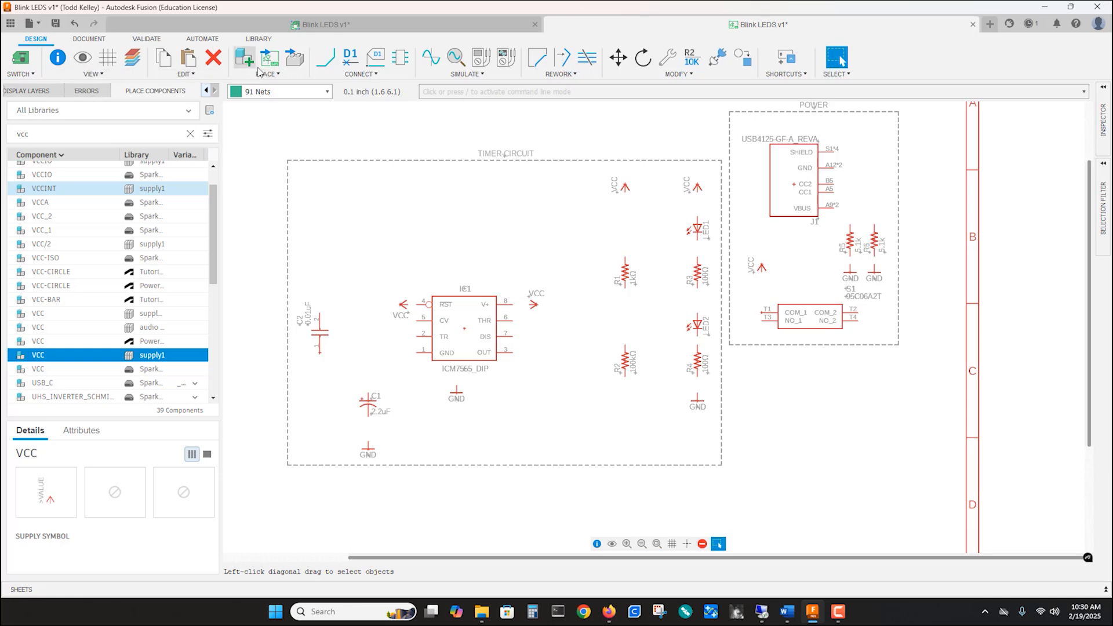
{"action": "left_click", "coordinate": [327, 61]}
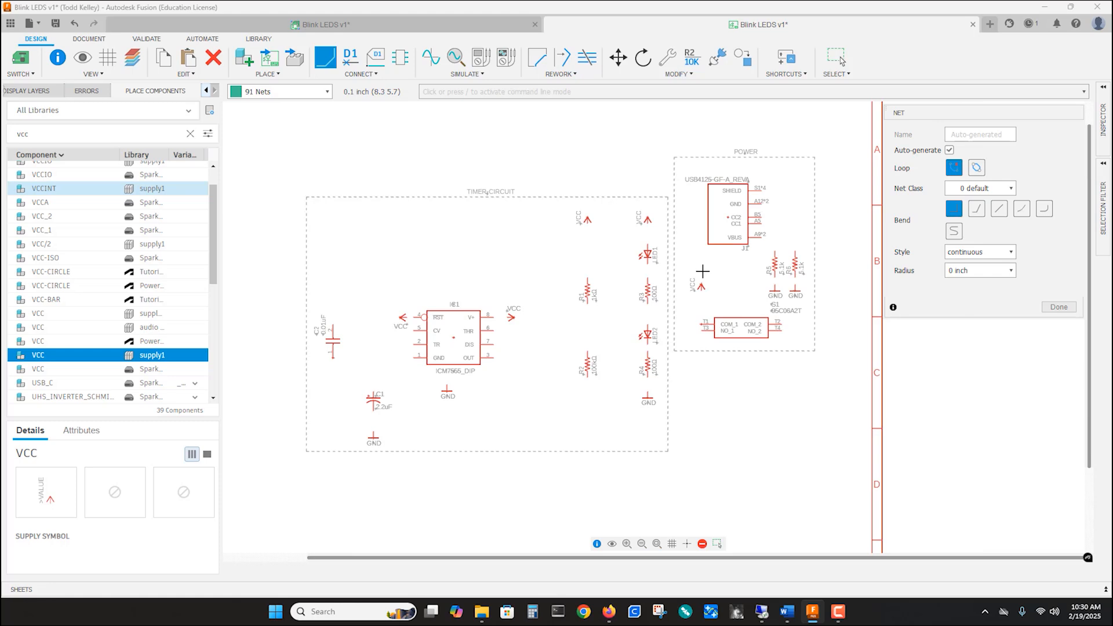
{"action": "scroll", "coordinate": [815, 235], "scroll_direction": "up", "scroll_amount": 3}
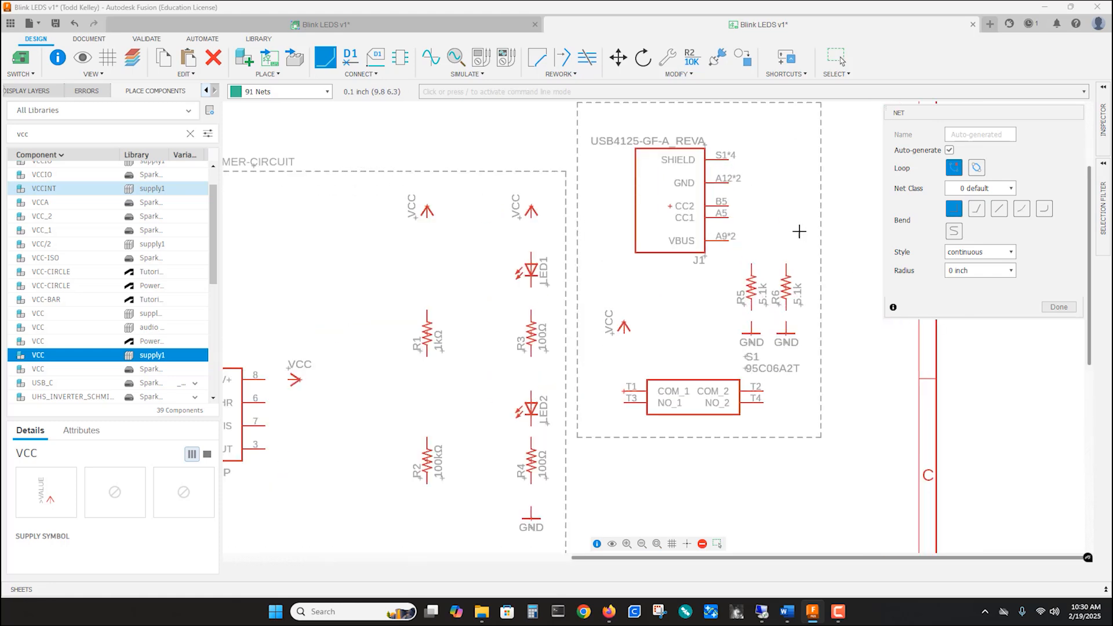
{"action": "scroll", "coordinate": [799, 231], "scroll_direction": "up", "scroll_amount": 1}
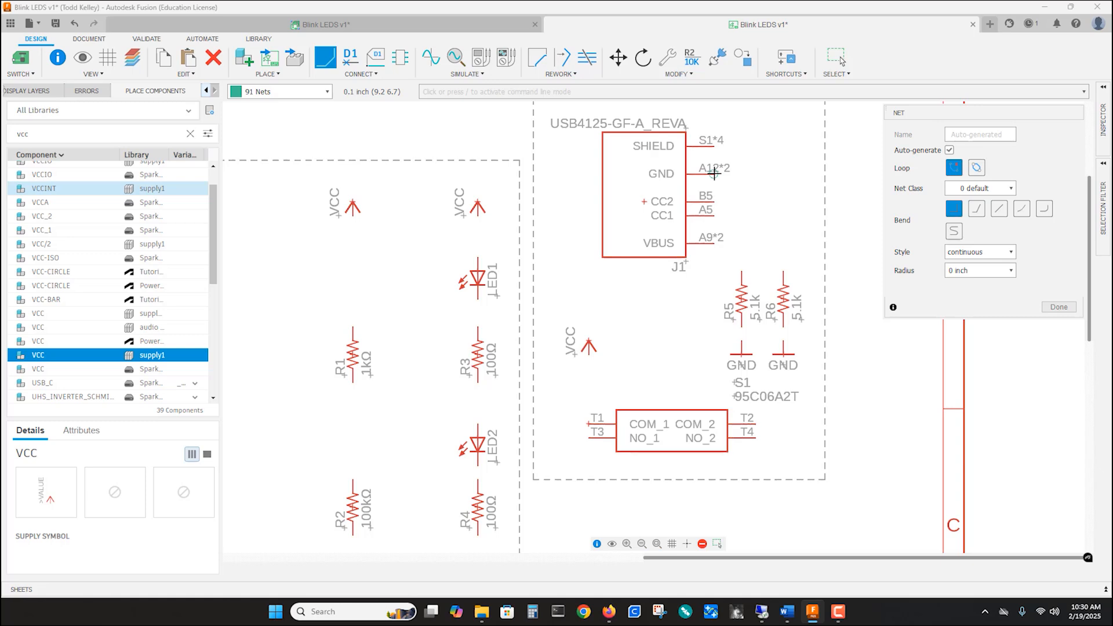
{"action": "key", "text": "Escape"}
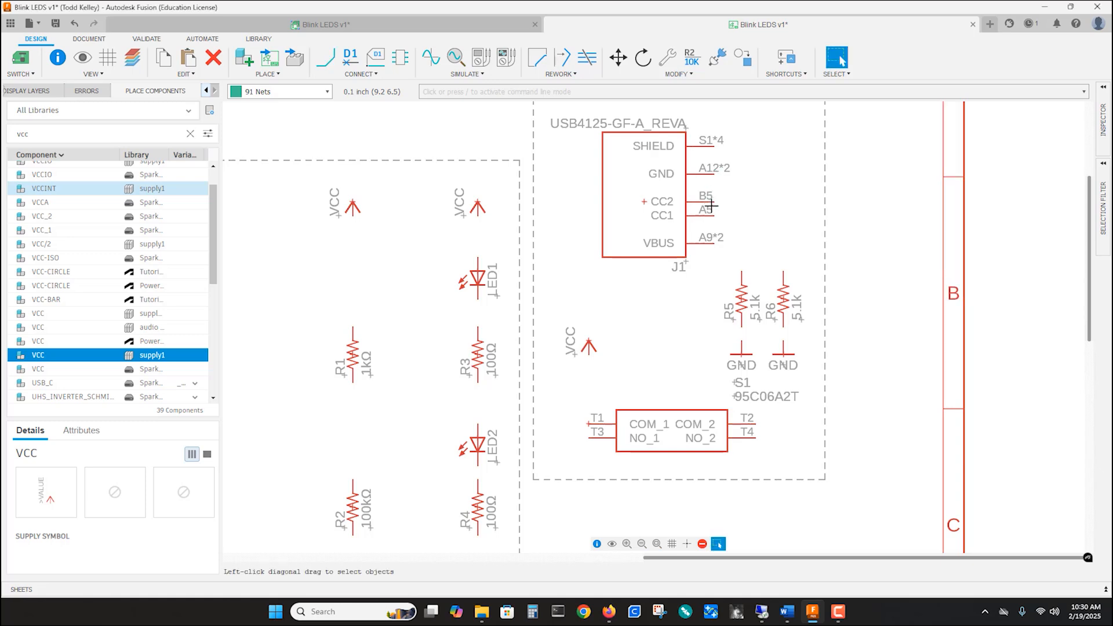
{"action": "right_click", "coordinate": [741, 353]}
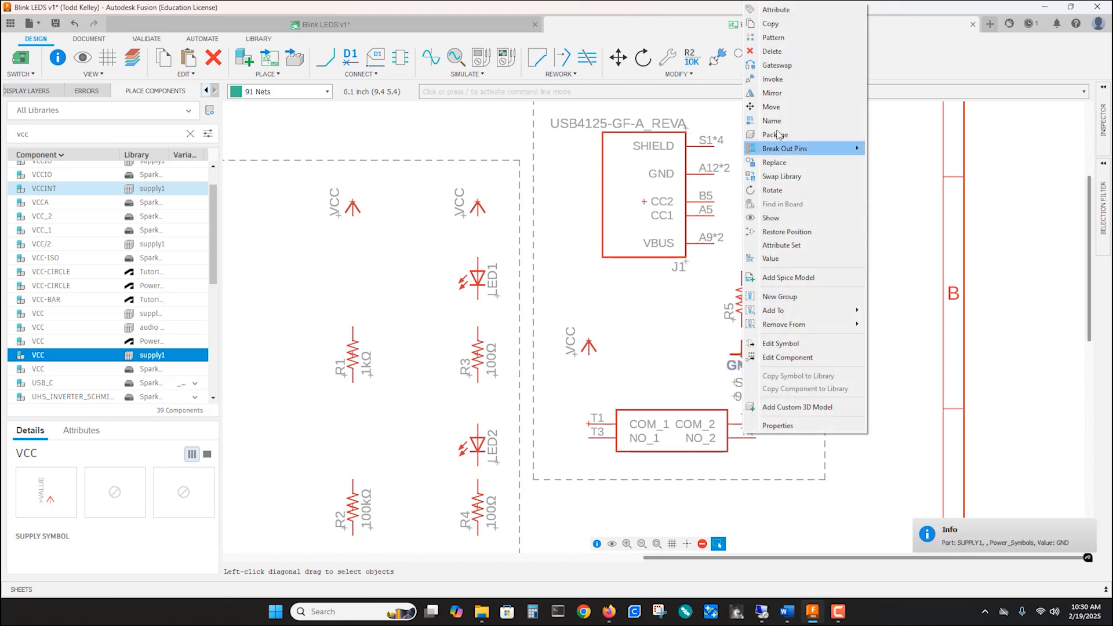
{"action": "left_click", "coordinate": [766, 24]}
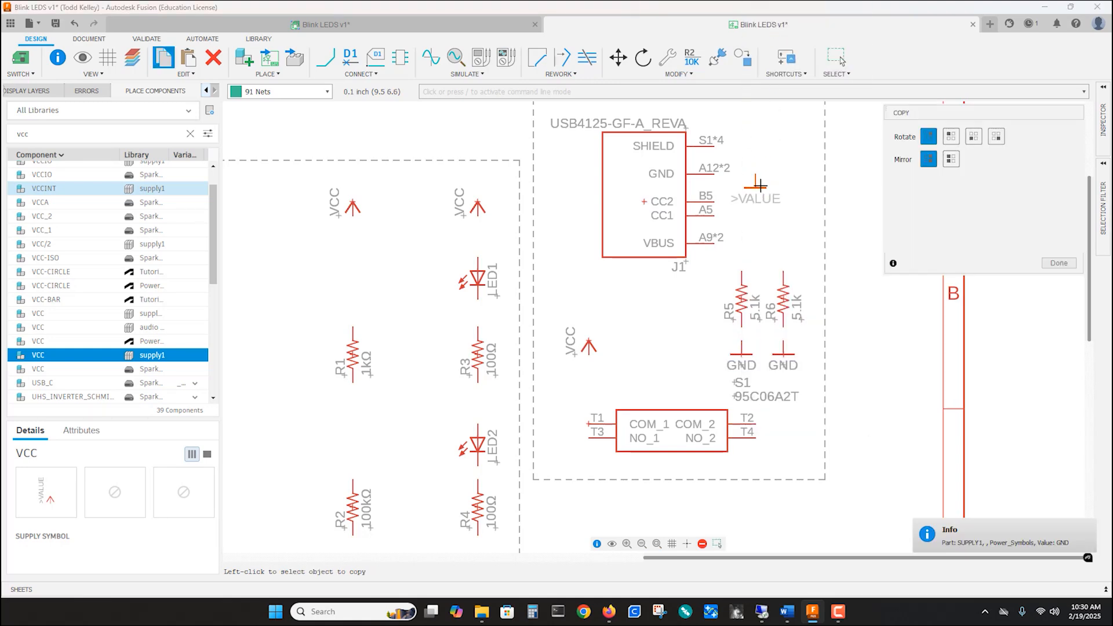
{"action": "left_click", "coordinate": [762, 186]}
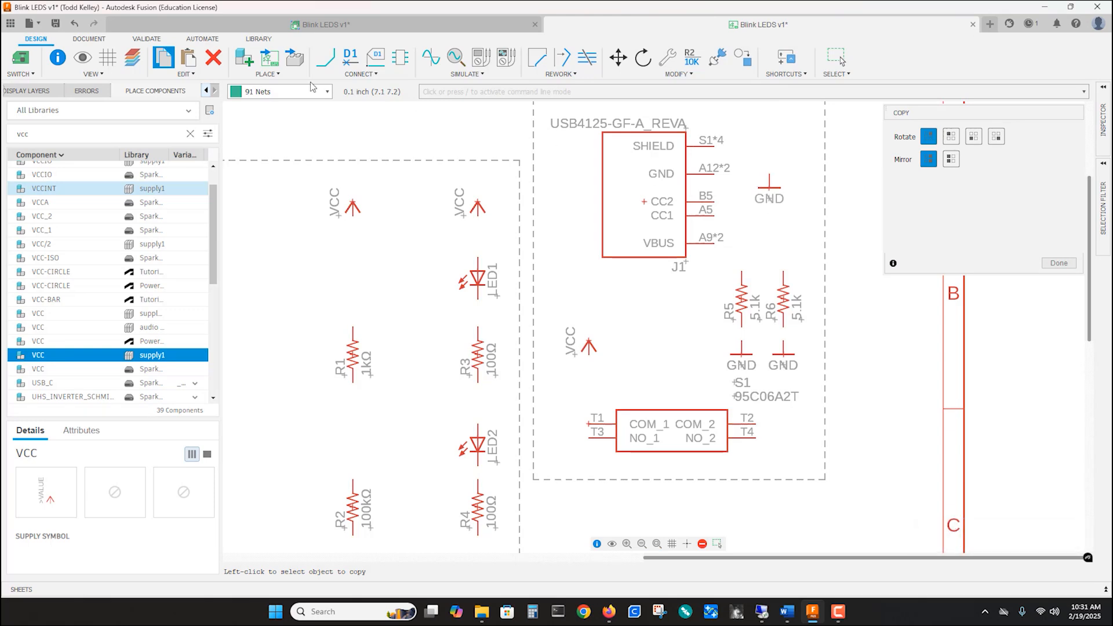
Draw a net from J1's GND pin A12*2 to the GND symbol beside it
{"action": "left_click", "coordinate": [326, 56]}
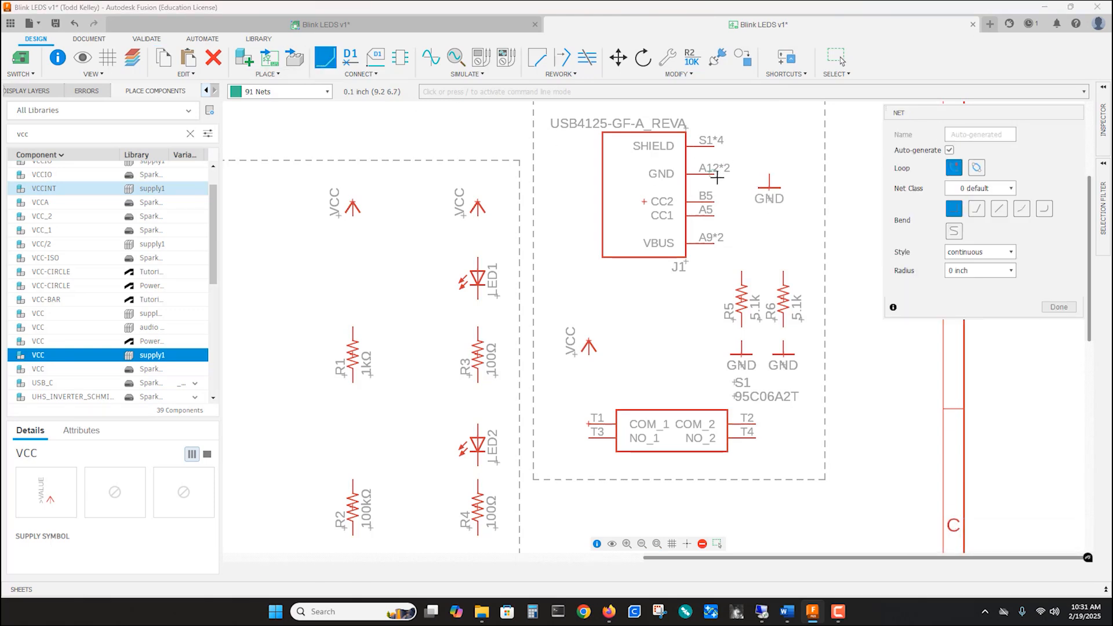
{"action": "left_click", "coordinate": [714, 174]}
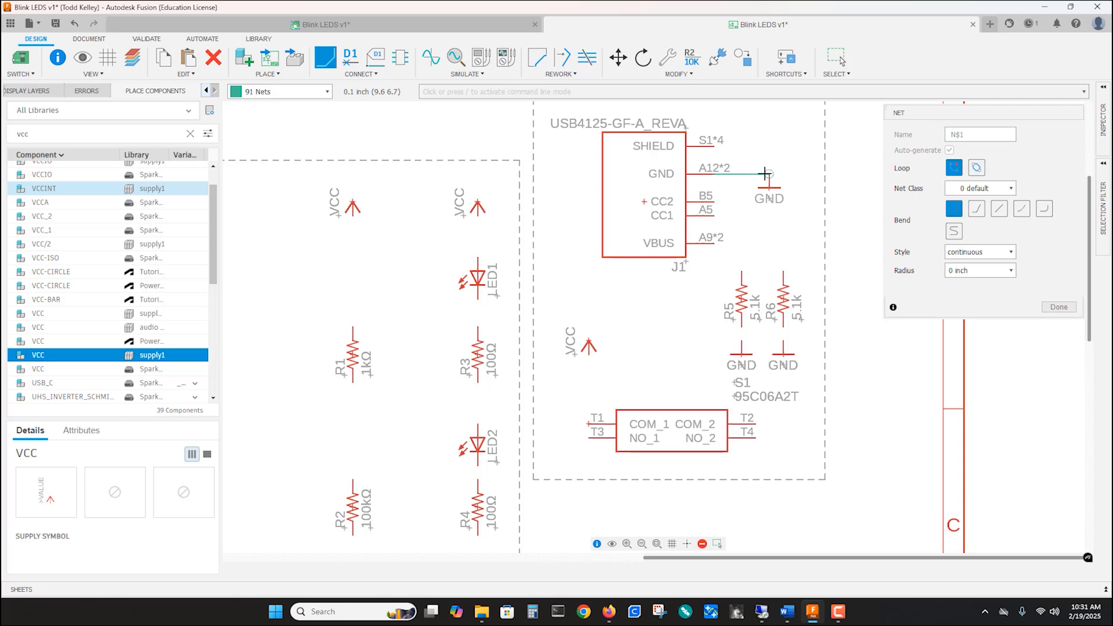
{"action": "left_click", "coordinate": [769, 175]}
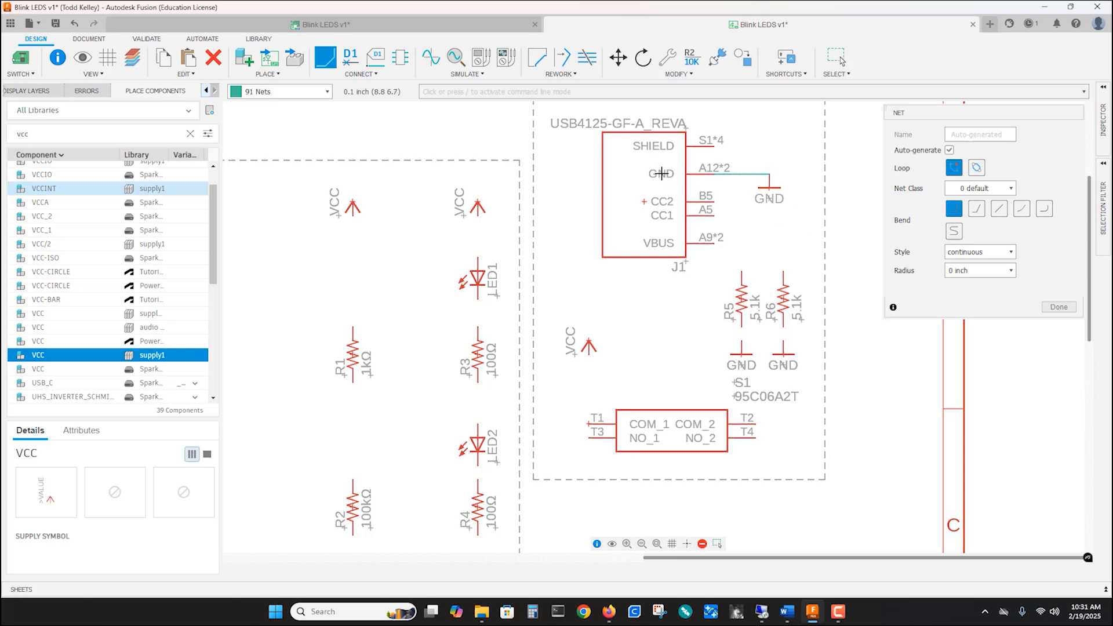
{"action": "left_click", "coordinate": [770, 188]}
Draw a net from J1's VBUS pin A9*2 down and around to pin T2 of switch S1
{"action": "left_click", "coordinate": [714, 246]}
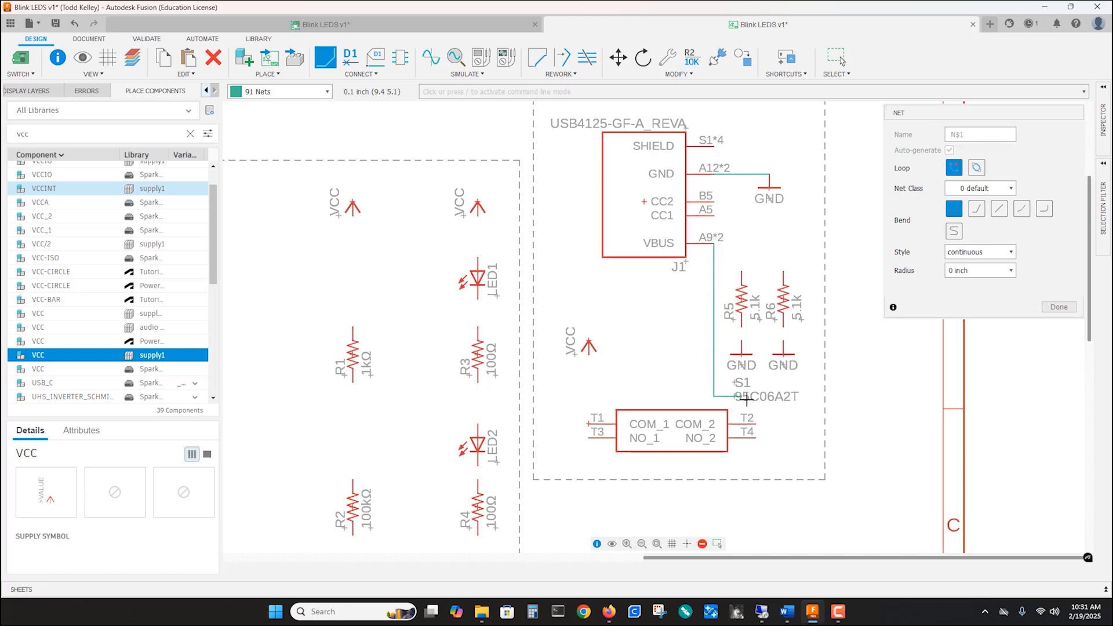
{"action": "left_click", "coordinate": [804, 395]}
{"action": "left_click", "coordinate": [756, 425]}
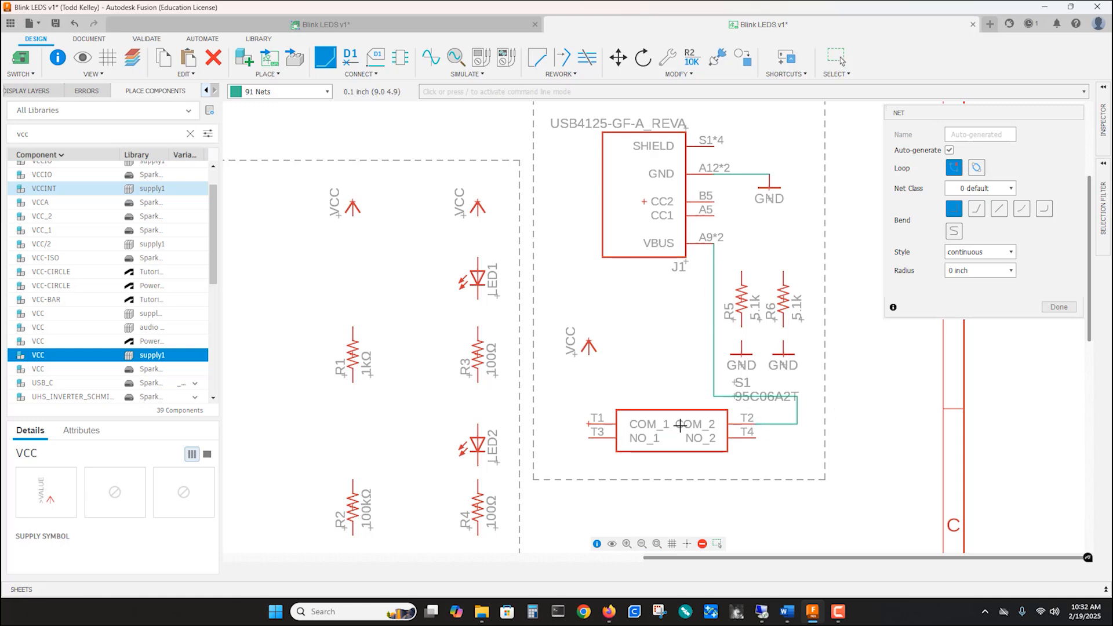
Inspect the wire and net properties of two segments of the VBUS-to-T2 net without editing them
{"action": "right_click", "coordinate": [779, 424]}
{"action": "left_click", "coordinate": [797, 423]}
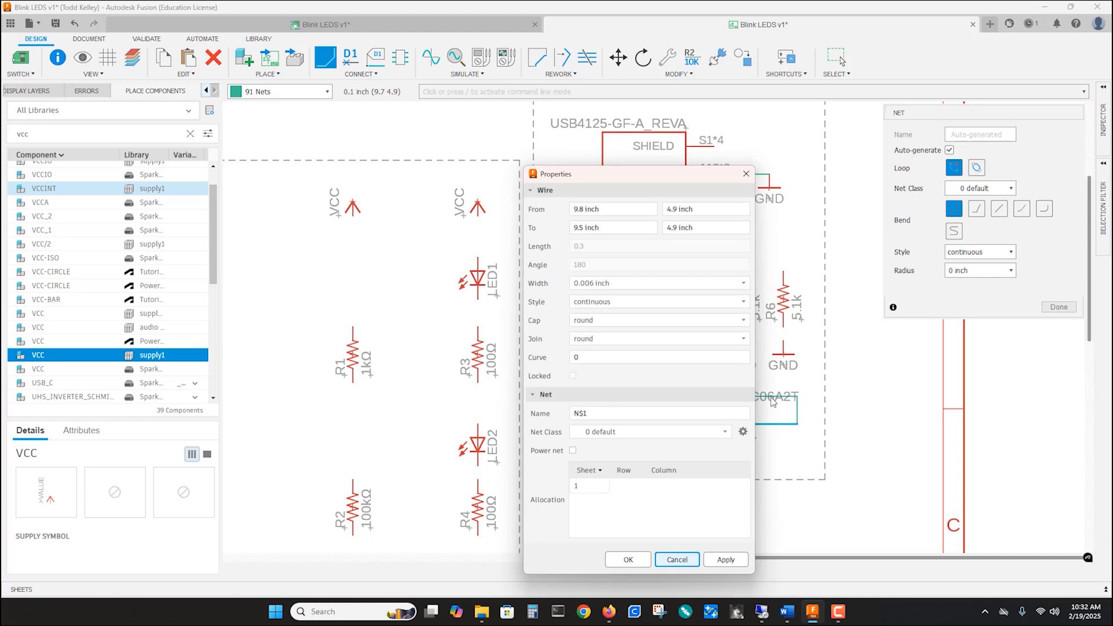
{"action": "left_click", "coordinate": [677, 560]}
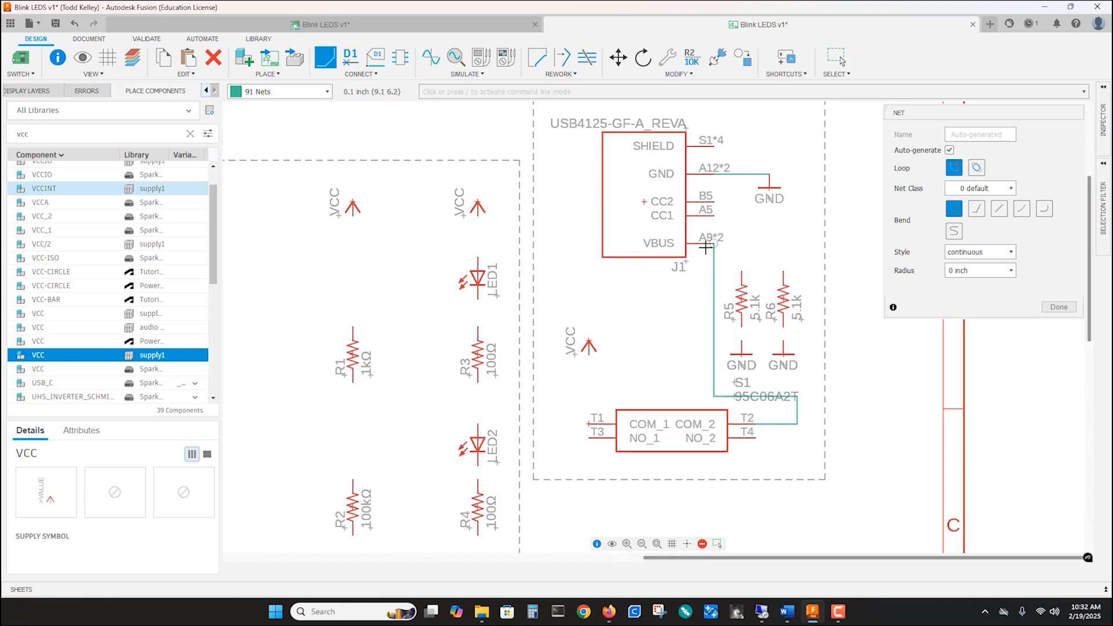
{"action": "right_click", "coordinate": [714, 281]}
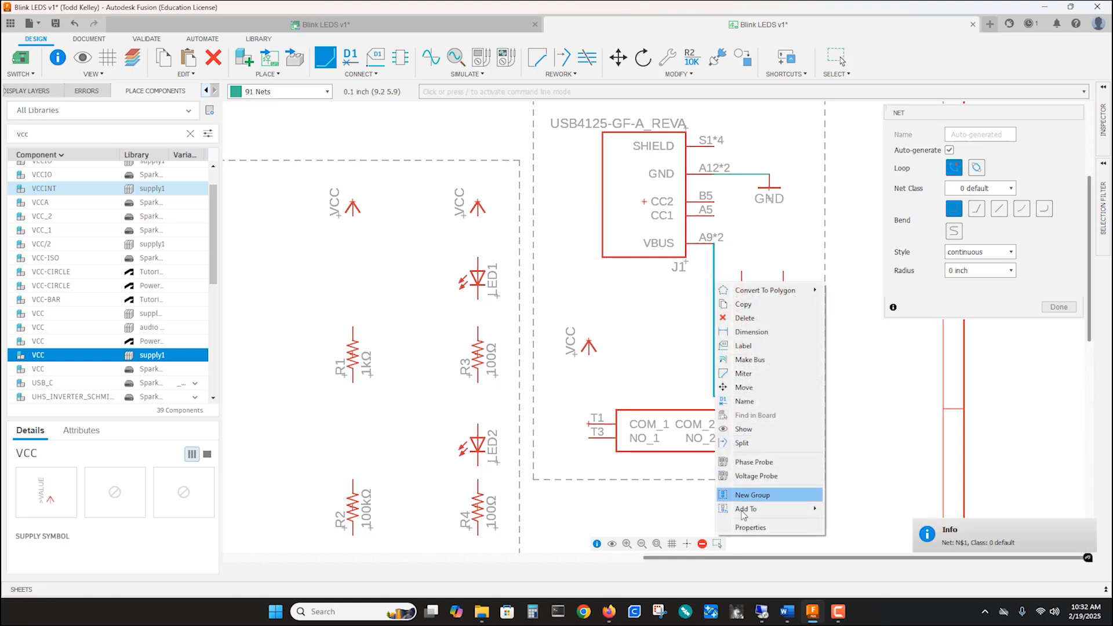
{"action": "left_click", "coordinate": [746, 529]}
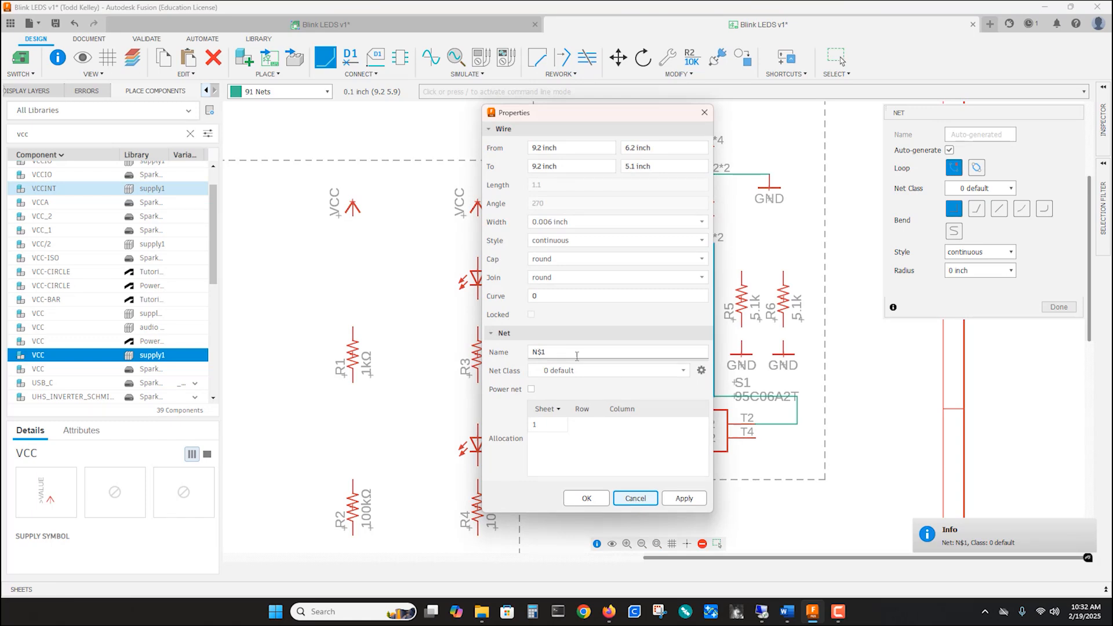
{"action": "left_click", "coordinate": [586, 499]}
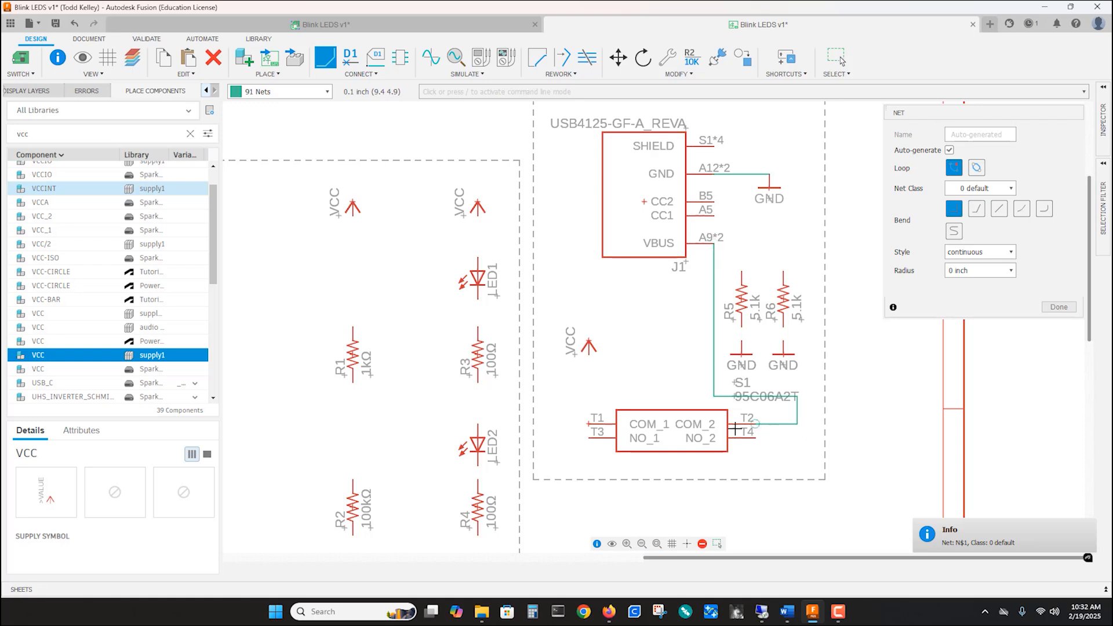
Draw a net from switch S1's pin T3 through T1 up to the VCC symbol and end the Net command
{"action": "left_click", "coordinate": [589, 437]}
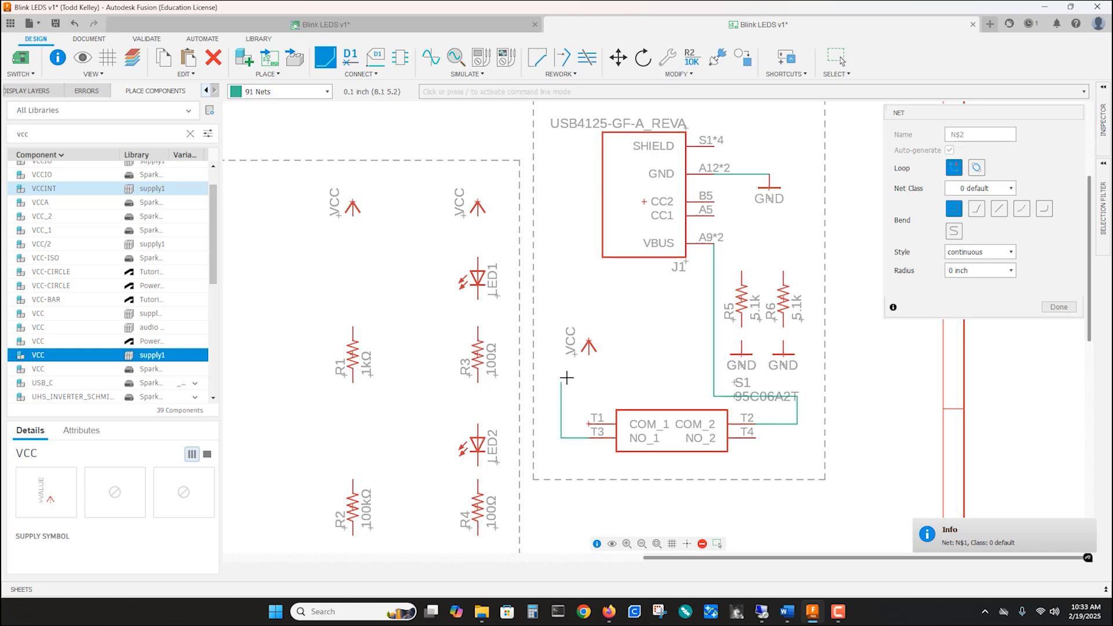
{"action": "left_click", "coordinate": [587, 356]}
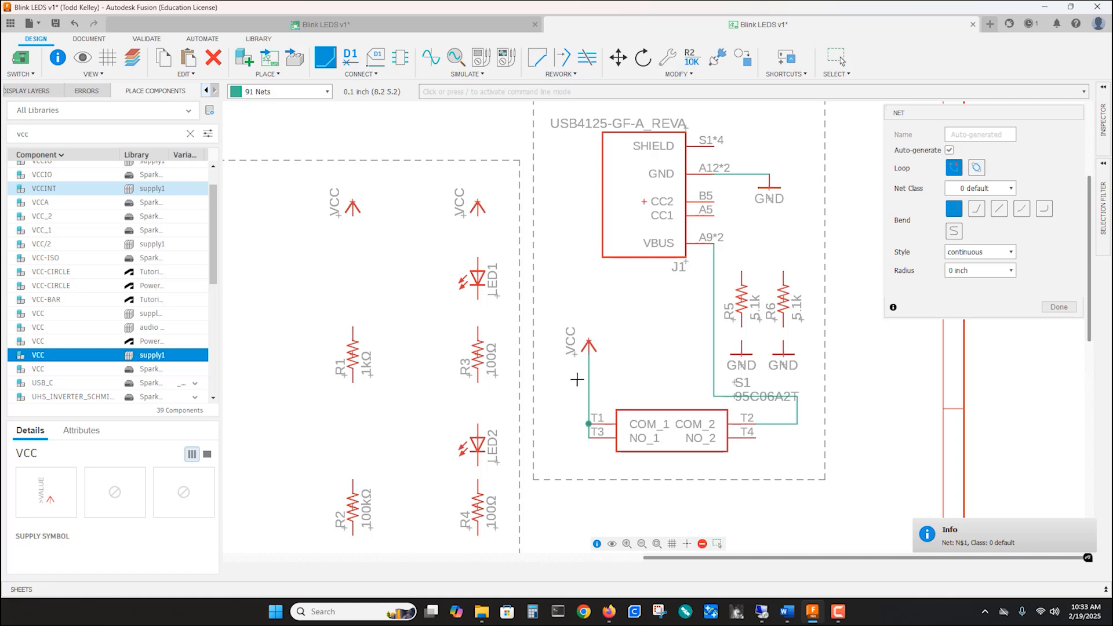
{"action": "key", "text": "Escape"}
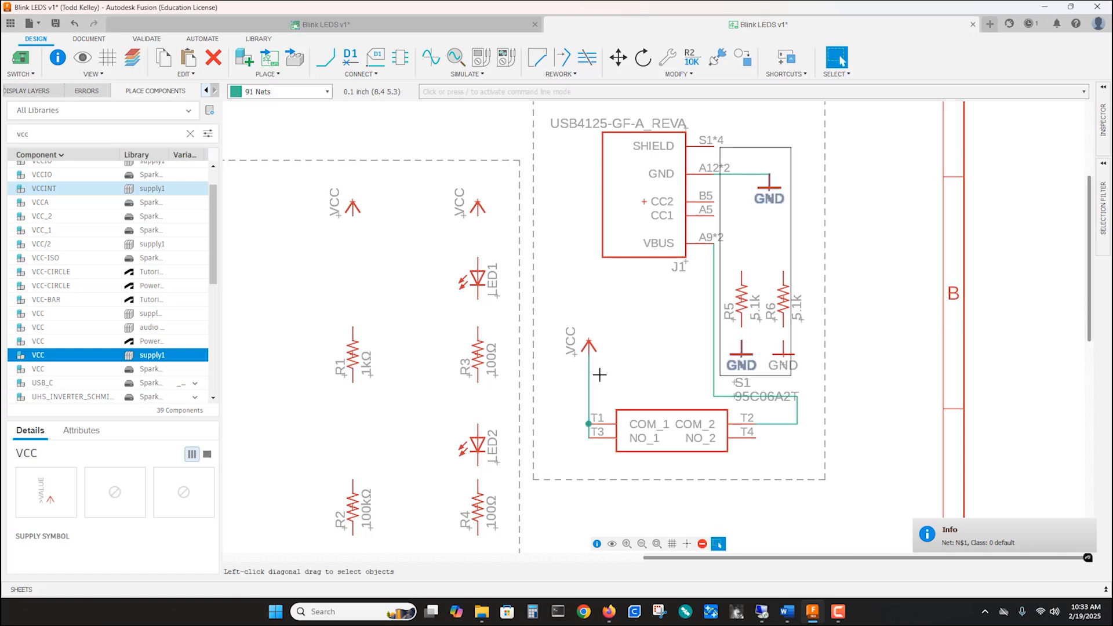
Move S1's VCC symbol slightly left of pins T1 and T3, and shift R5, R6 and their GND symbols slightly upward
{"action": "left_click_drag", "start_coordinate": [589, 346], "coordinate": [564, 350]}
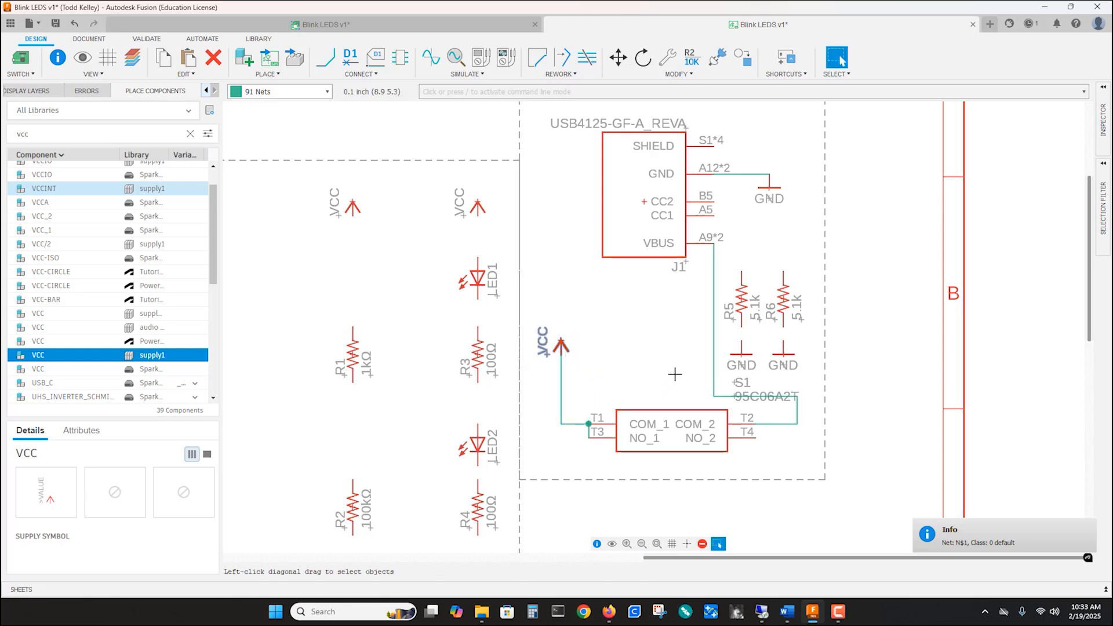
{"action": "left_click_drag", "start_coordinate": [741, 303], "coordinate": [783, 285]}
{"action": "left_click_drag", "start_coordinate": [741, 358], "coordinate": [783, 344]}
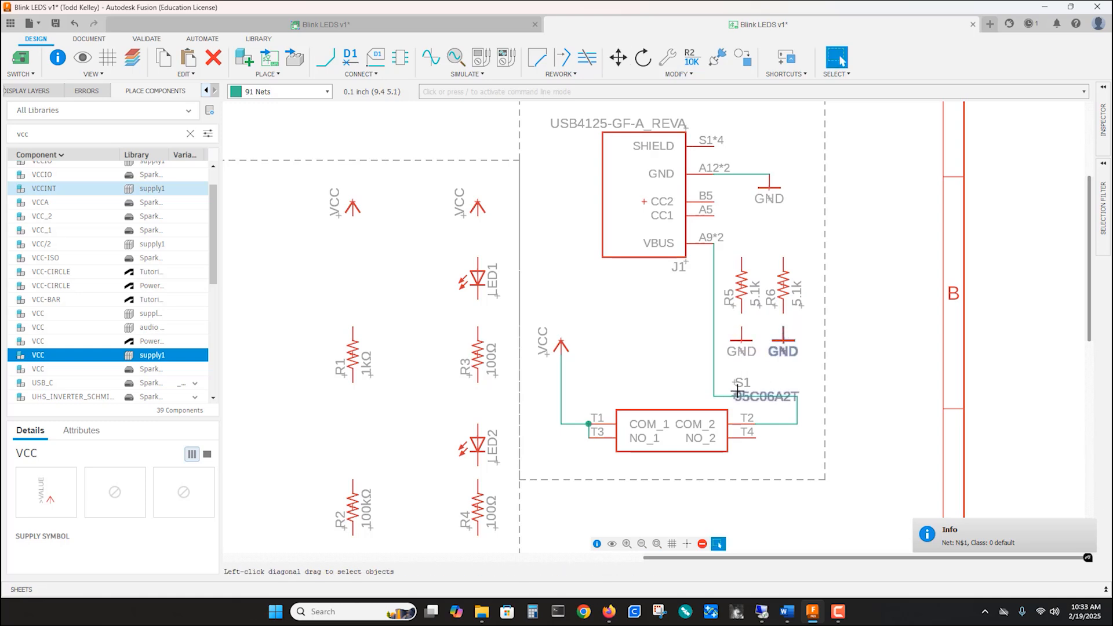
Move switch S1's name and its 95C06A2T value text to just below the switch symbol, clear of the VBUS net
{"action": "left_click_drag", "start_coordinate": [733, 383], "coordinate": [638, 466]}
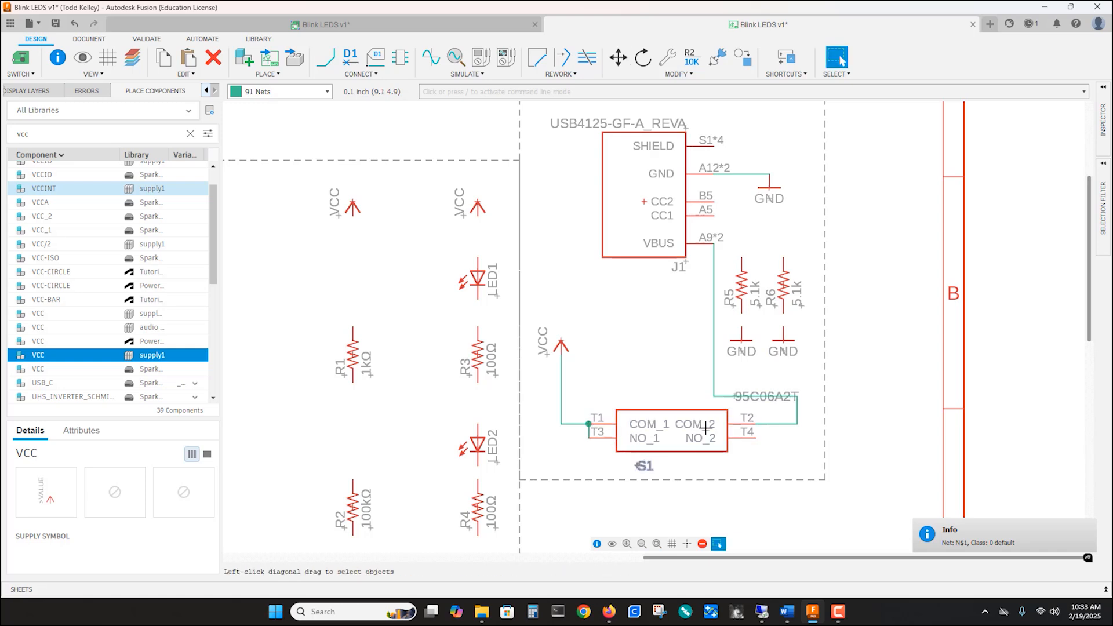
{"action": "left_click_drag", "start_coordinate": [735, 397], "coordinate": [688, 464]}
{"action": "left_click", "coordinate": [679, 463]}
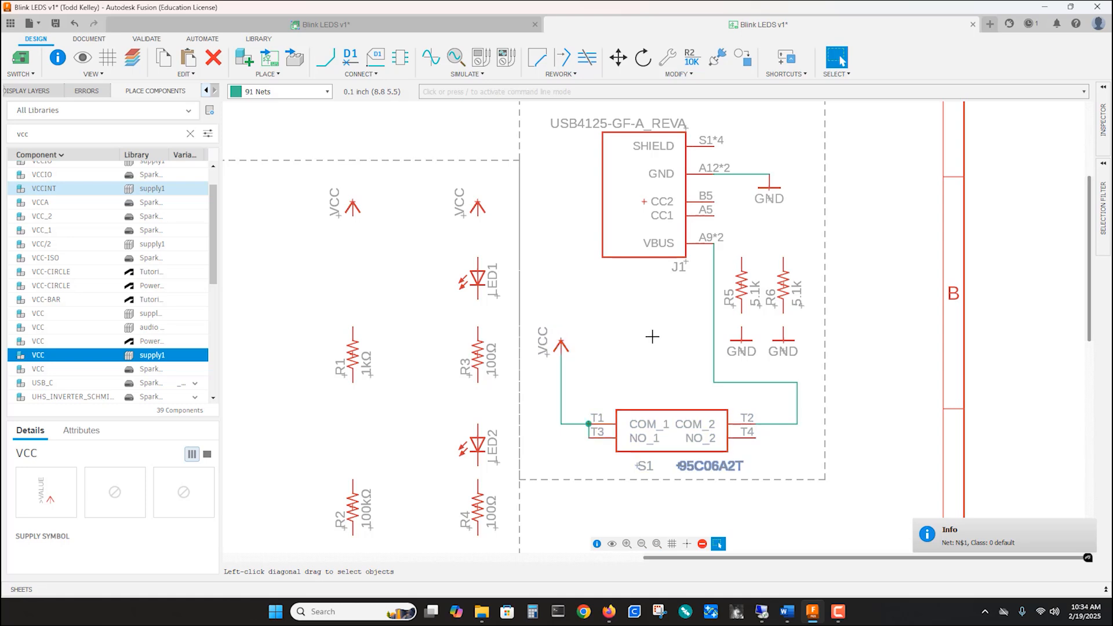
Draw a net from J1's CC1 pin A5 to the top of R5, and connect R5's lower pin to its GND symbol
{"action": "left_click", "coordinate": [325, 58]}
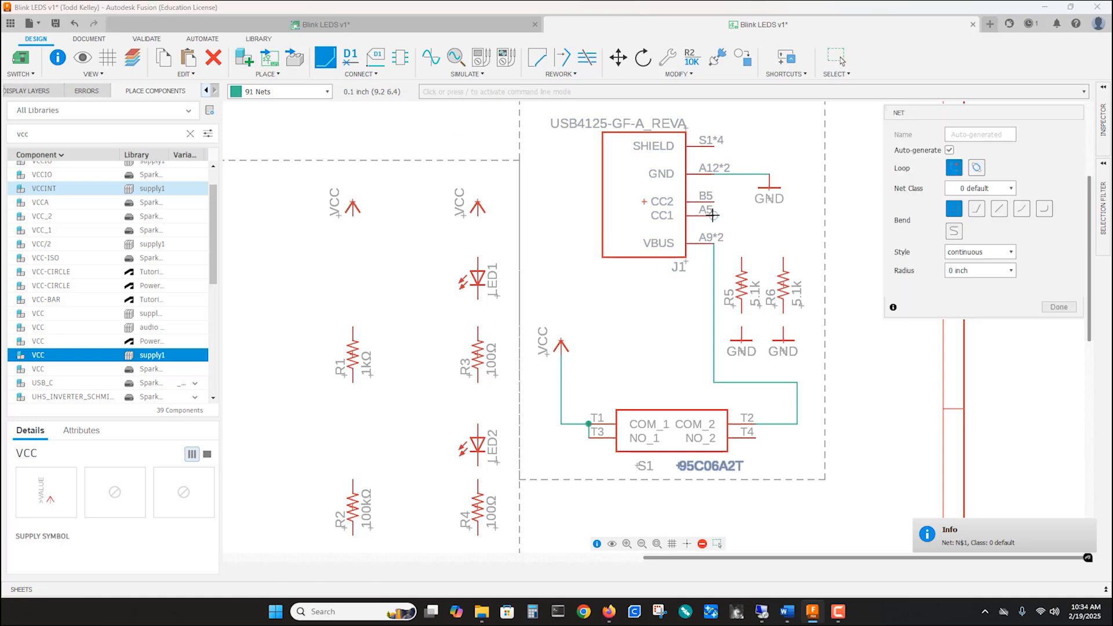
{"action": "left_click", "coordinate": [712, 215]}
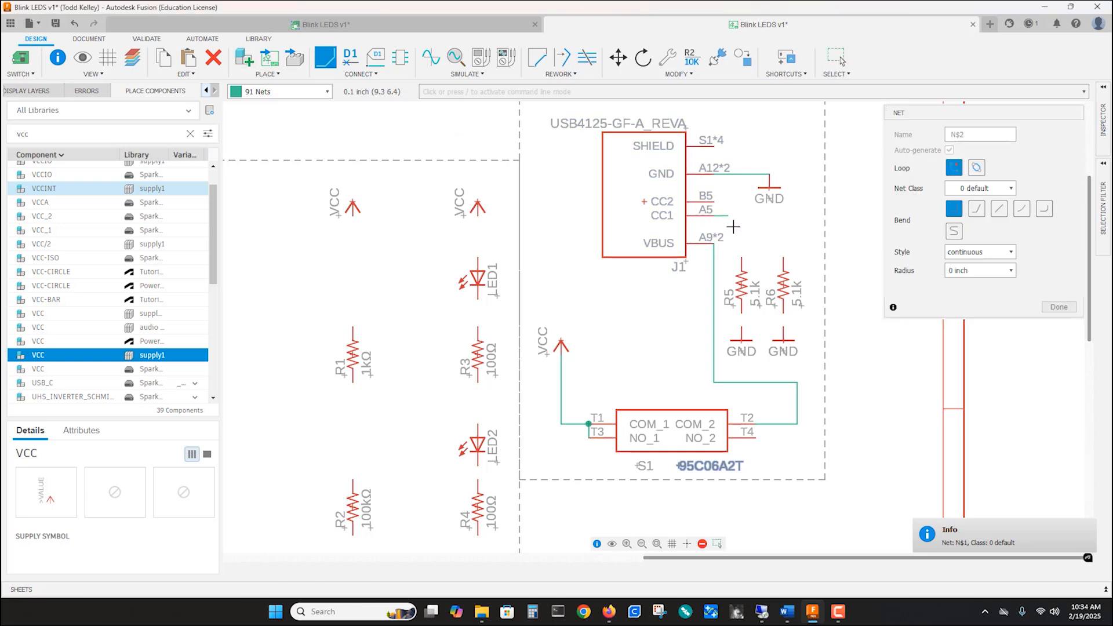
{"action": "left_click", "coordinate": [742, 259]}
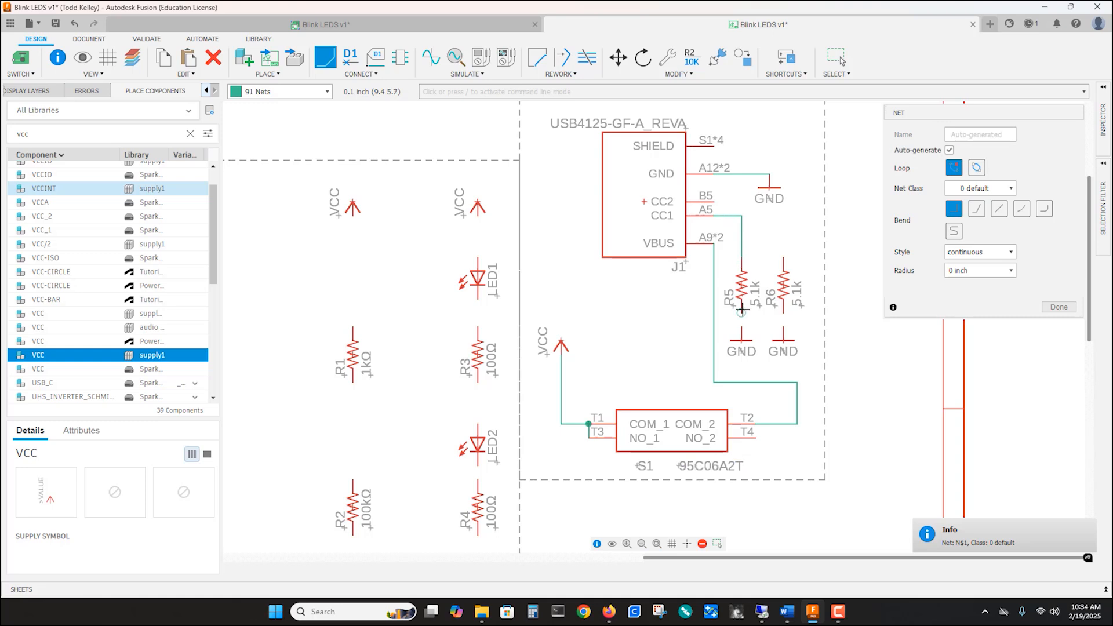
{"action": "left_click", "coordinate": [741, 328]}
Draw a net from J1's CC2 pin B5 to the top of R6, and connect R6's lower pin to its GND symbol
{"action": "left_click", "coordinate": [712, 202]}
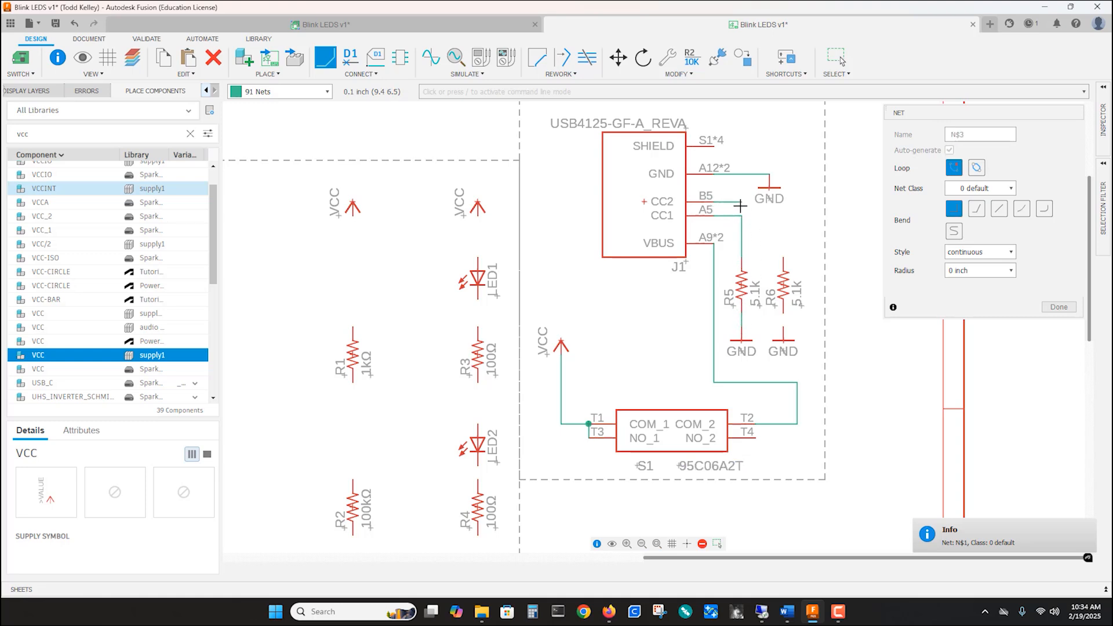
{"action": "left_click", "coordinate": [781, 255]}
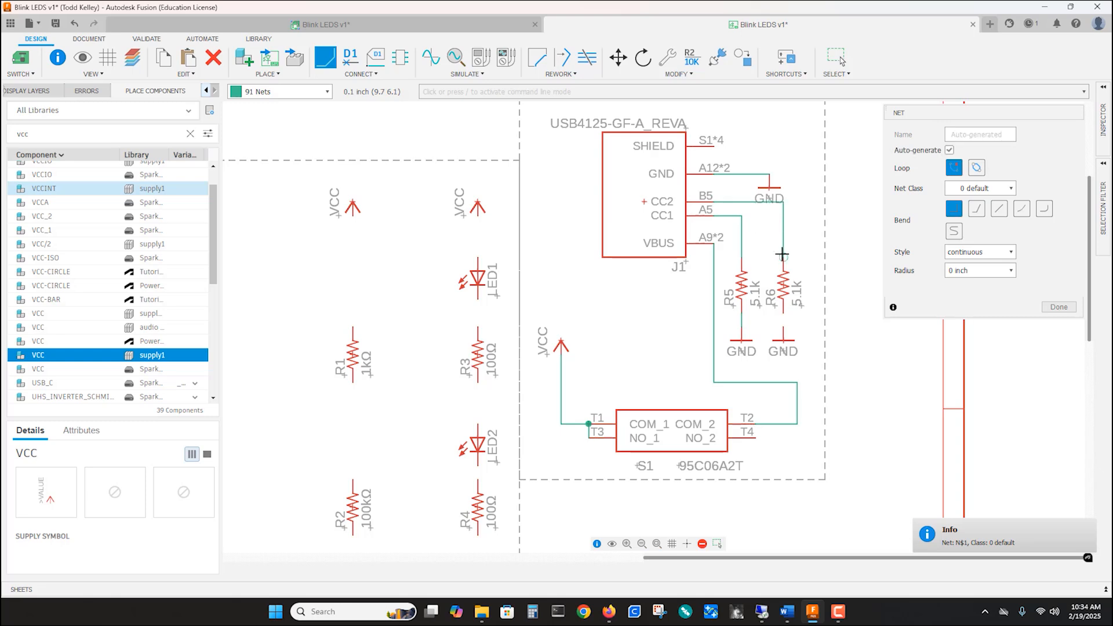
{"action": "left_click", "coordinate": [783, 315]}
{"action": "left_click", "coordinate": [783, 330]}
Wire the LED branch in series with nets from VCC through LED1, R3, LED2 and R4 to GND
{"action": "left_click", "coordinate": [477, 210]}
{"action": "left_click", "coordinate": [477, 266]}
{"action": "left_click", "coordinate": [477, 300]}
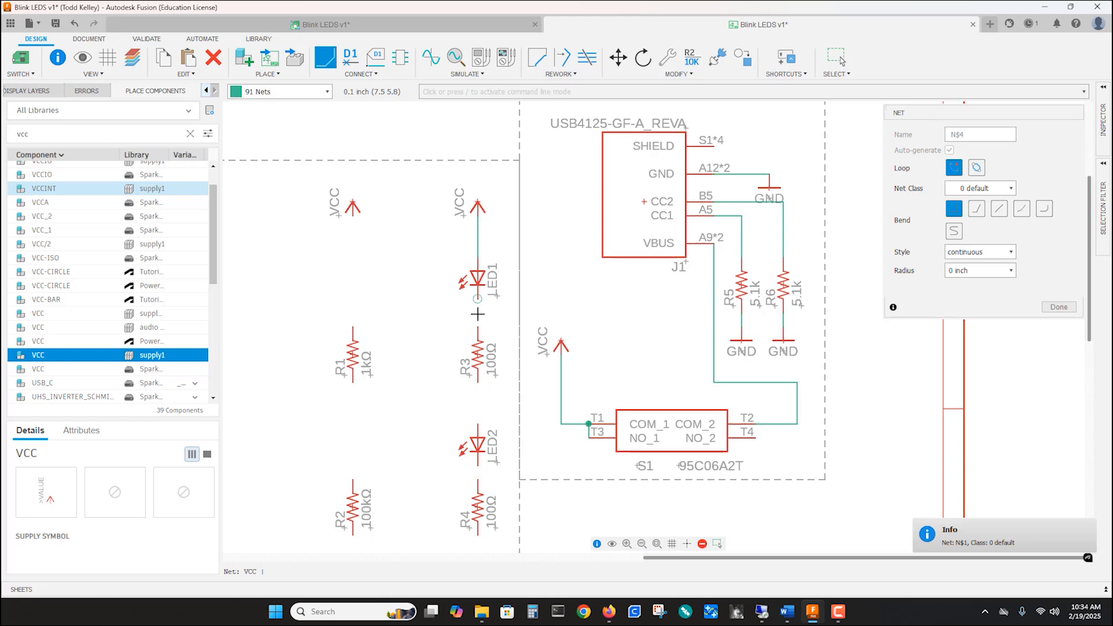
{"action": "left_click", "coordinate": [477, 340]}
{"action": "left_click", "coordinate": [477, 378]}
{"action": "left_click", "coordinate": [477, 428]}
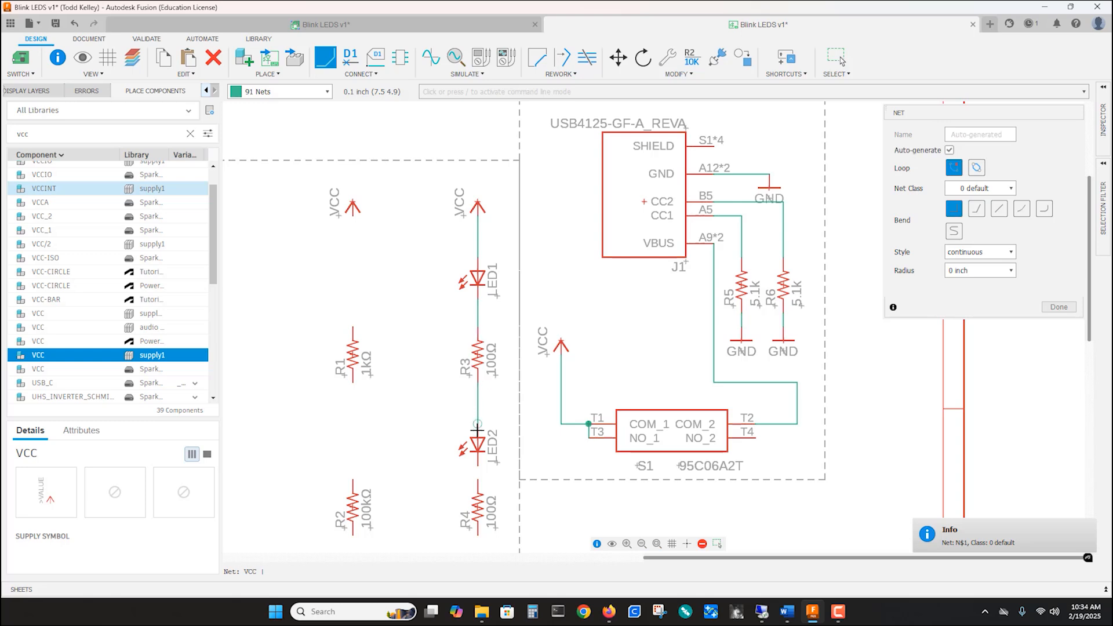
{"action": "left_click", "coordinate": [477, 466]}
{"action": "left_click", "coordinate": [477, 490]}
{"action": "scroll", "coordinate": [418, 419], "scroll_direction": "down", "scroll_amount": 4}
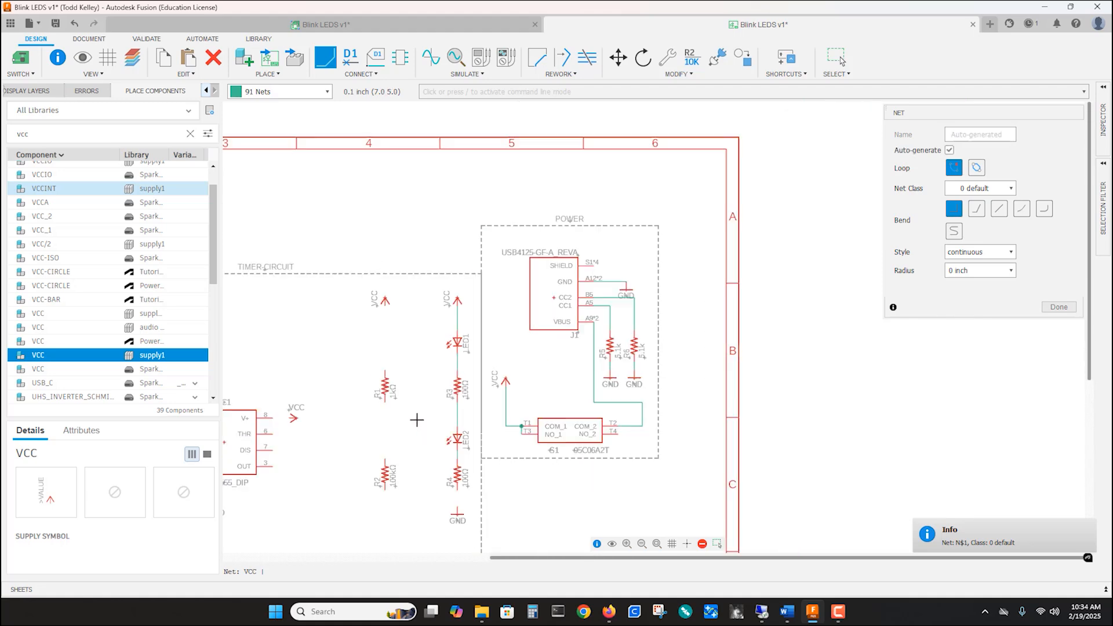
{"action": "scroll", "coordinate": [444, 528], "scroll_direction": "up", "scroll_amount": 1}
{"action": "scroll", "coordinate": [472, 522], "scroll_direction": "down", "scroll_amount": 3}
{"action": "scroll", "coordinate": [472, 524], "scroll_direction": "up", "scroll_amount": 4}
{"action": "left_click", "coordinate": [541, 428]}
{"action": "left_click", "coordinate": [539, 455]}
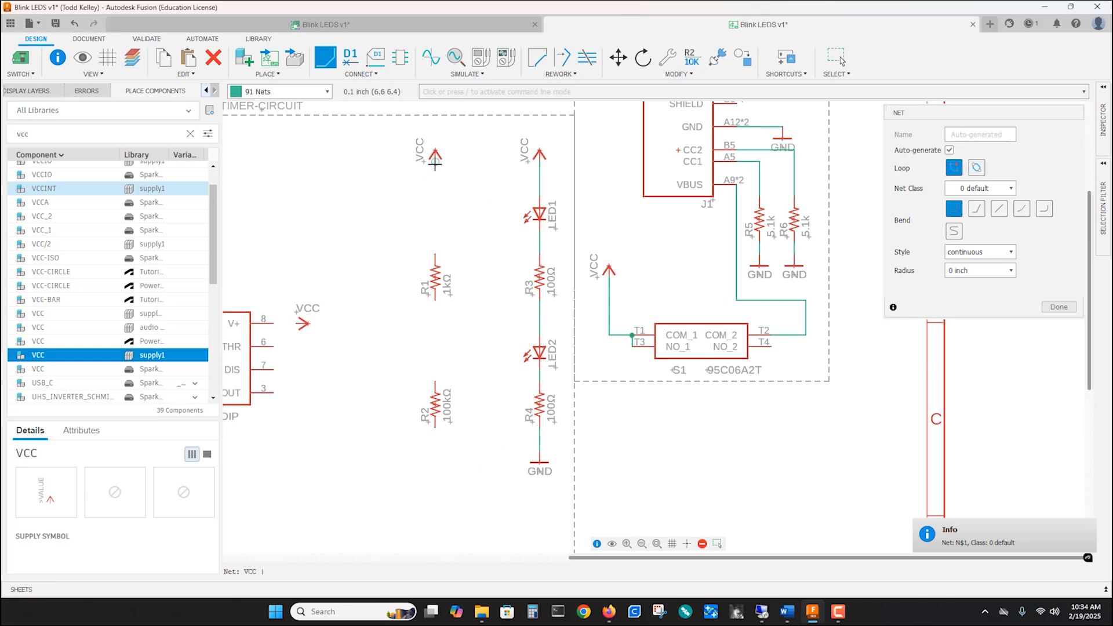
Connect IC1's V+ pin 8 to the adjacent VCC symbol, and wire the other VCC symbol through R1 to the top of R2
{"action": "left_click", "coordinate": [300, 323]}
{"action": "left_click", "coordinate": [273, 323]}
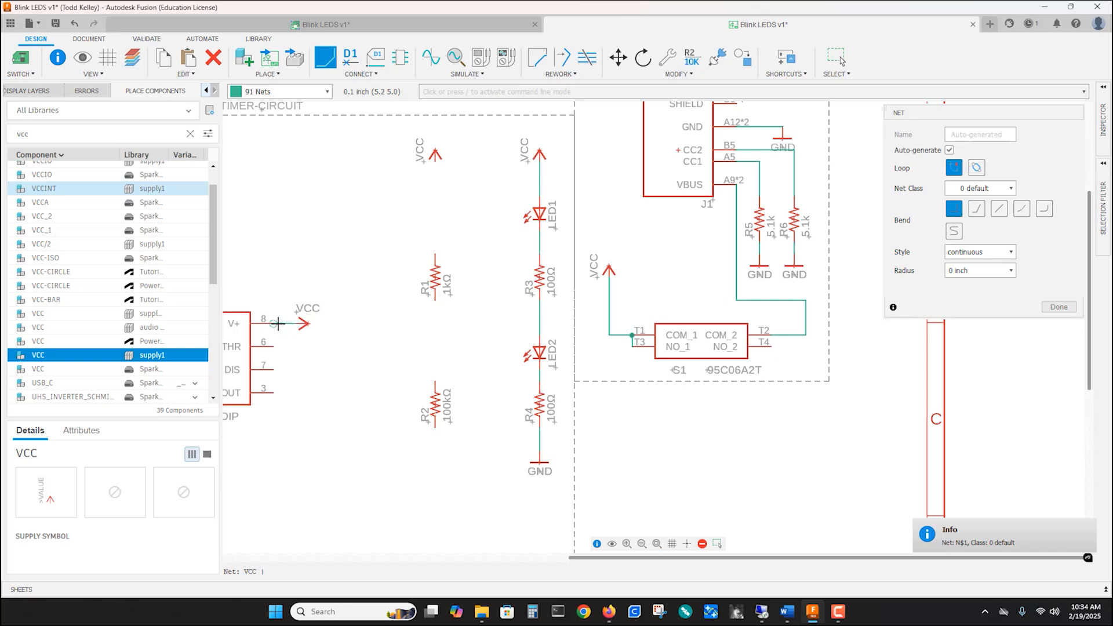
{"action": "left_click", "coordinate": [433, 164]}
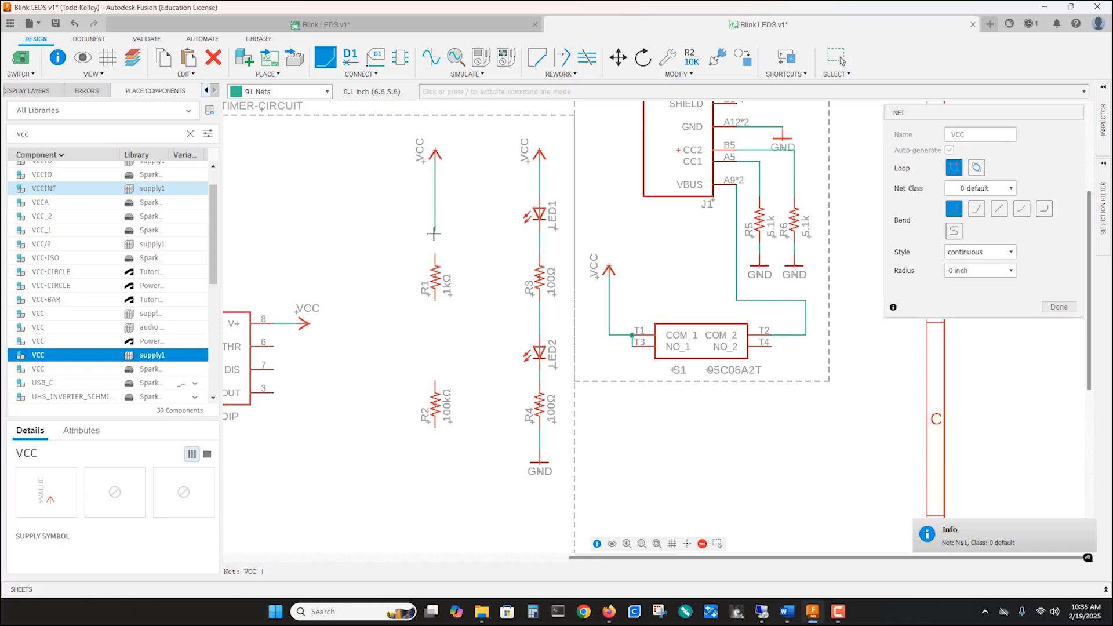
{"action": "left_click", "coordinate": [434, 252]}
{"action": "left_click", "coordinate": [435, 300]}
{"action": "left_click", "coordinate": [435, 380]}
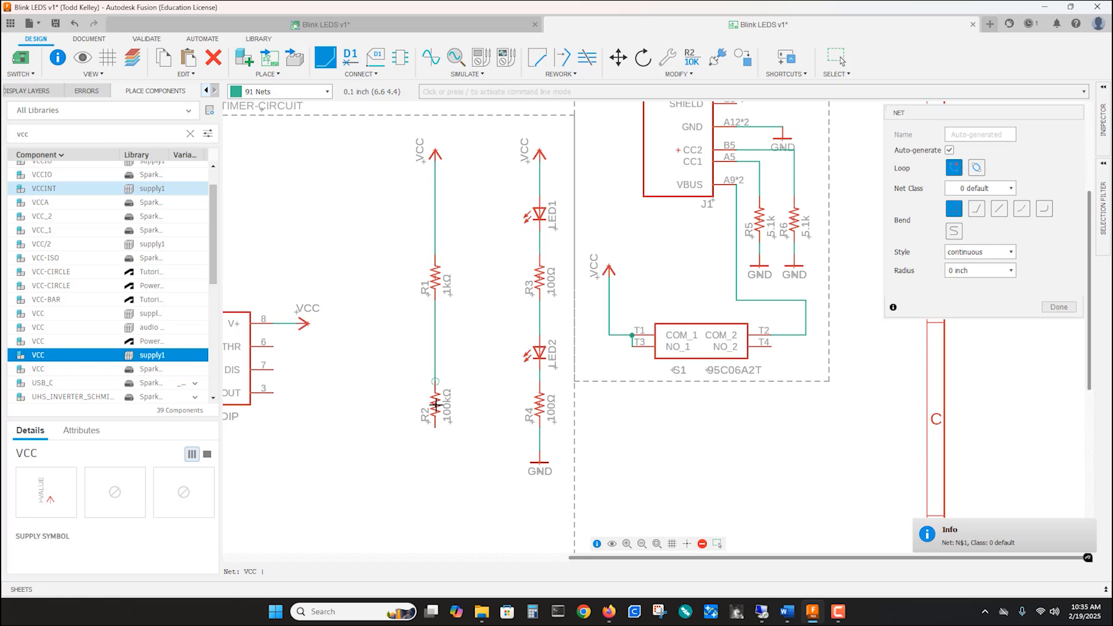
Draw a net from the bottom of R2 down and around to IC1's THR pin 6
{"action": "scroll", "coordinate": [430, 345], "scroll_direction": "down", "scroll_amount": 3}
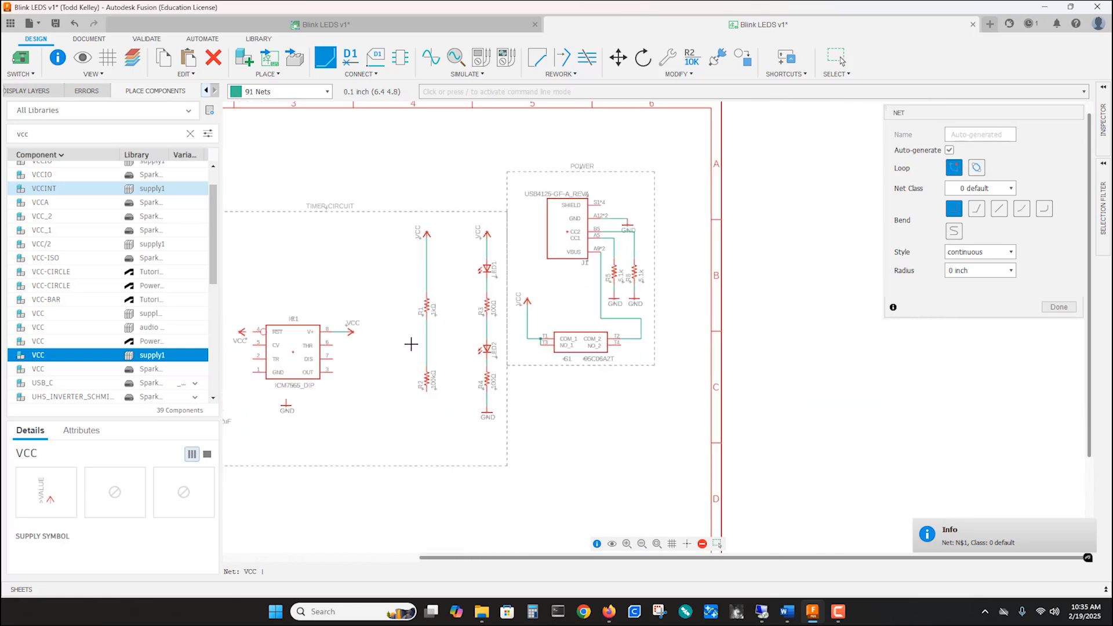
{"action": "scroll", "coordinate": [498, 437], "scroll_direction": "down", "scroll_amount": 2}
{"action": "scroll", "coordinate": [258, 419], "scroll_direction": "up", "scroll_amount": 3}
{"action": "scroll", "coordinate": [268, 404], "scroll_direction": "up", "scroll_amount": 1}
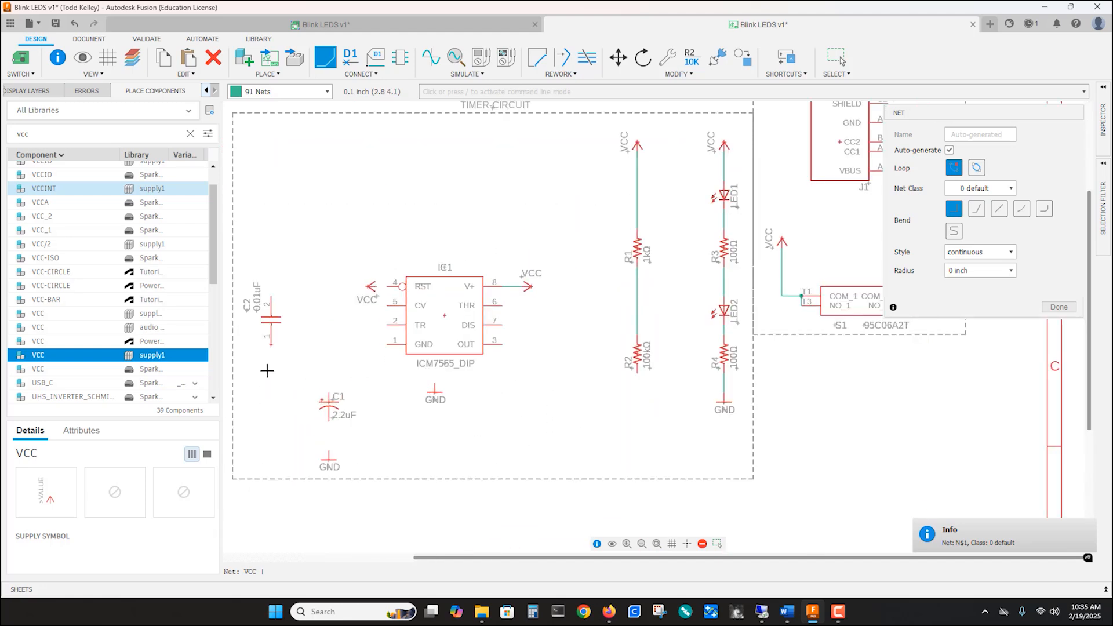
{"action": "left_click", "coordinate": [637, 373]}
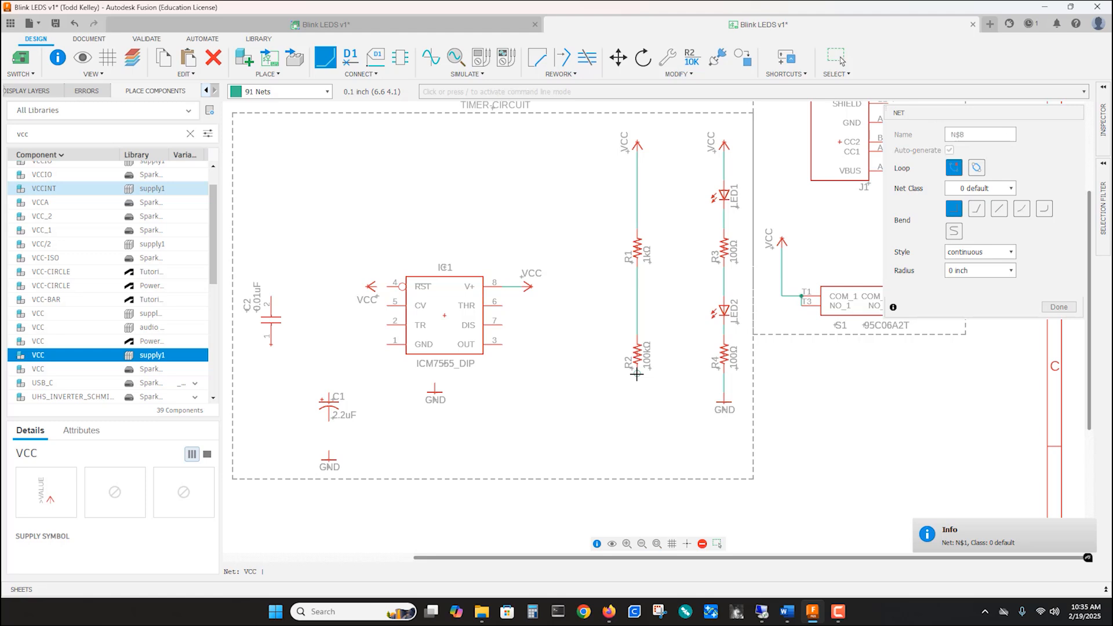
{"action": "left_click", "coordinate": [543, 389]}
{"action": "left_click", "coordinate": [502, 305]}
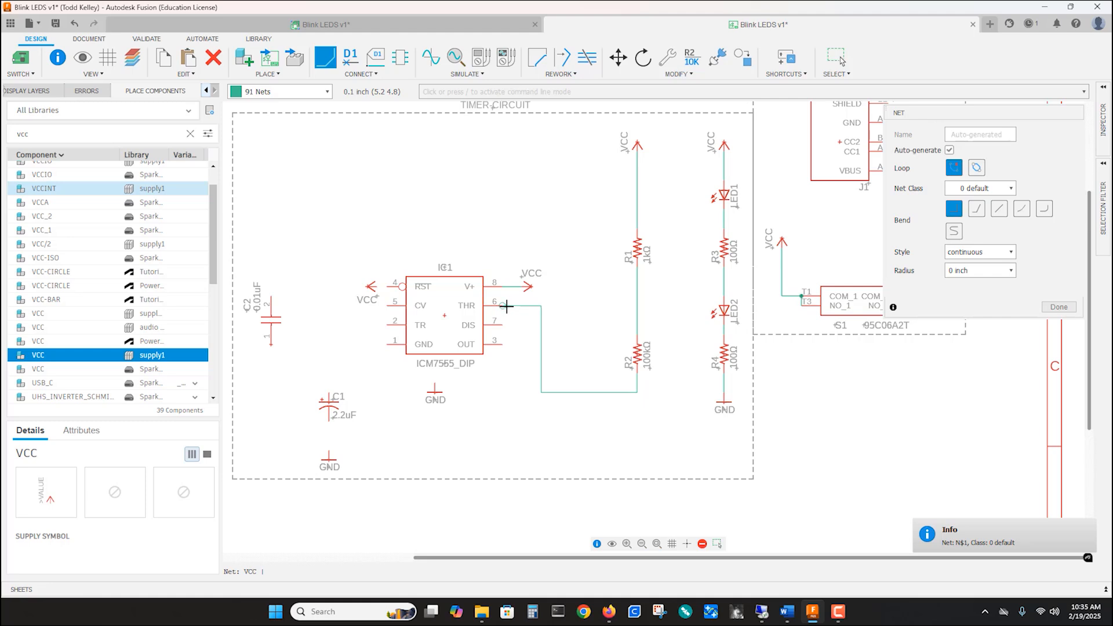
Draw a net from IC1's DIS pin 7 straight across to a junction on the net between R1 and R2
{"action": "left_click", "coordinate": [502, 322]}
{"action": "left_click", "coordinate": [638, 320]}
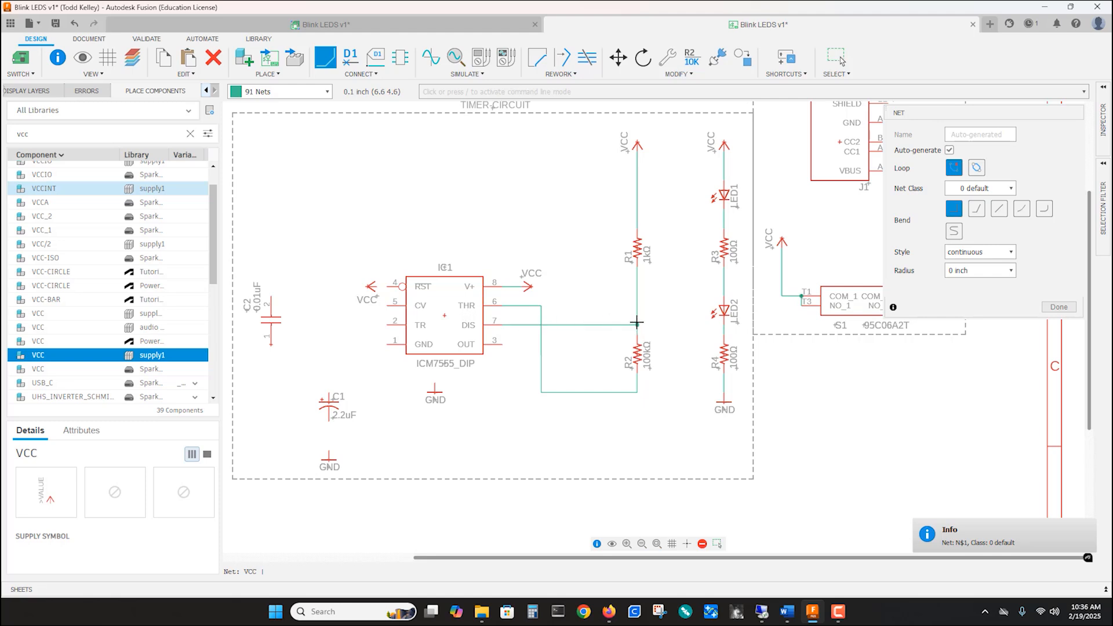
{"action": "left_click", "coordinate": [637, 324]}
Connect IC1's RST pin 4 to the VCC symbol beside it and end the Net command
{"action": "left_click", "coordinate": [391, 285]}
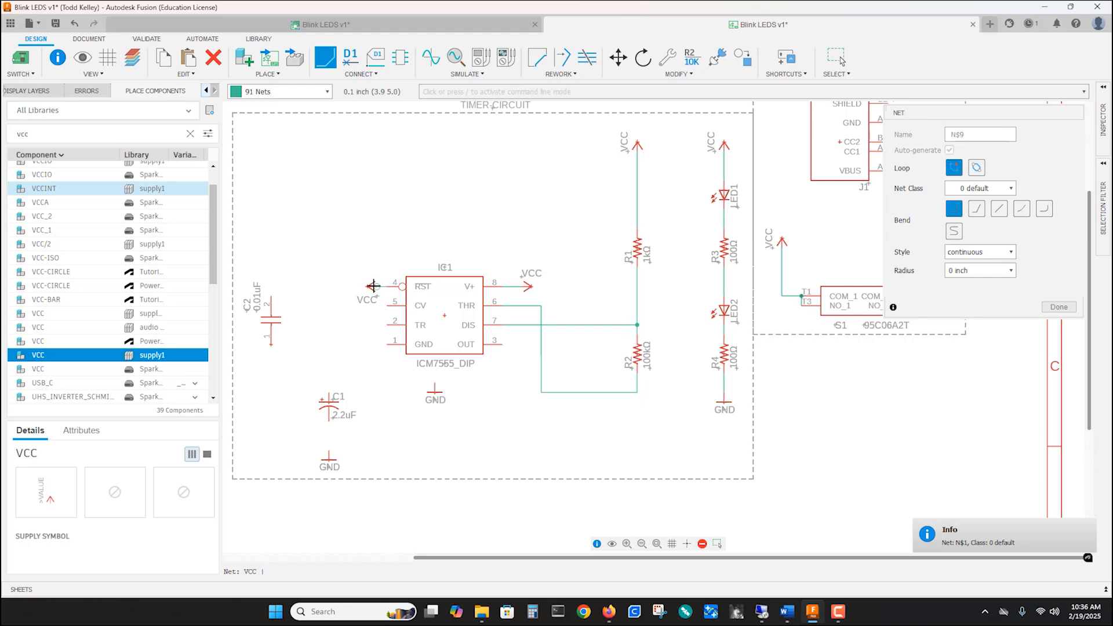
{"action": "left_click", "coordinate": [373, 286]}
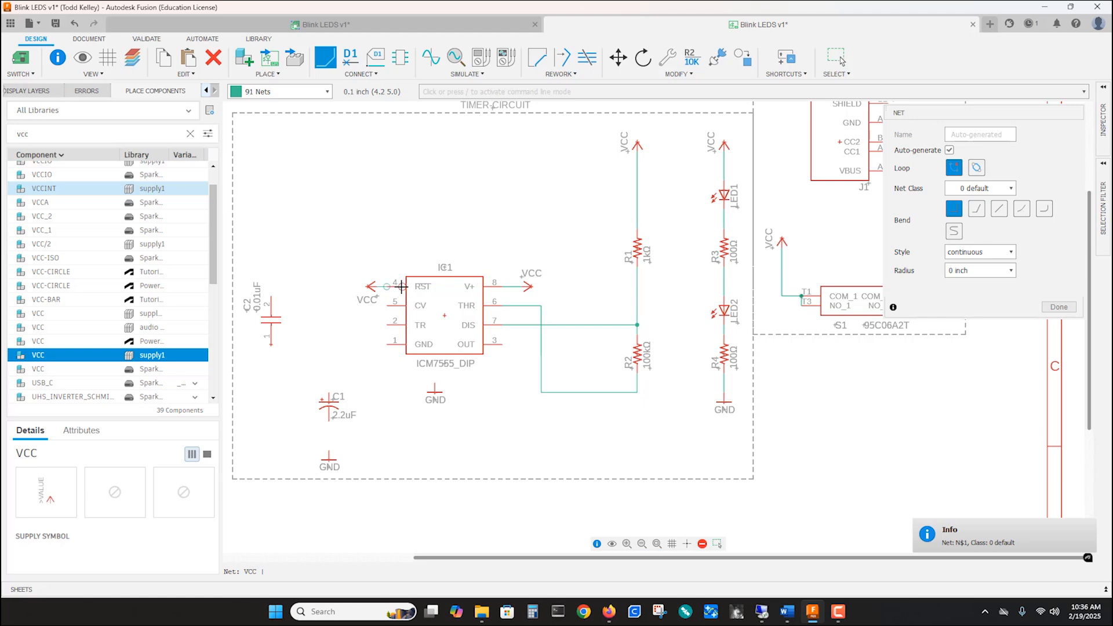
{"action": "left_click", "coordinate": [370, 287]}
{"action": "key", "text": "Escape"}
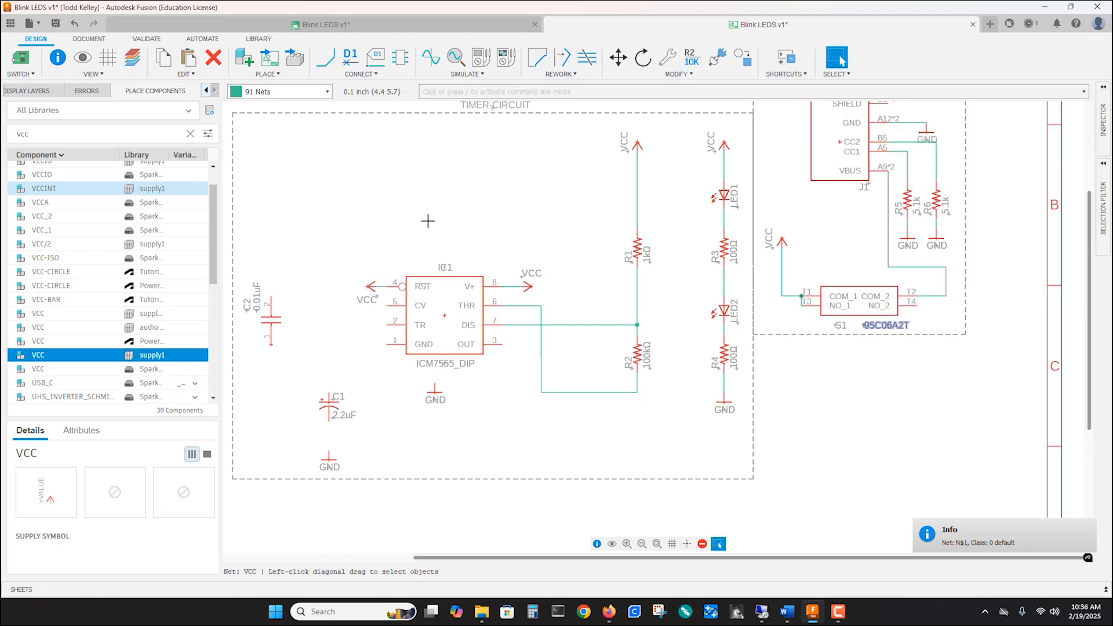
Draw nets from IC1's GND pin 1 to C2's pin 1 and from C2's pin 2 to IC1's CV pin 5
{"action": "key", "text": "n"}
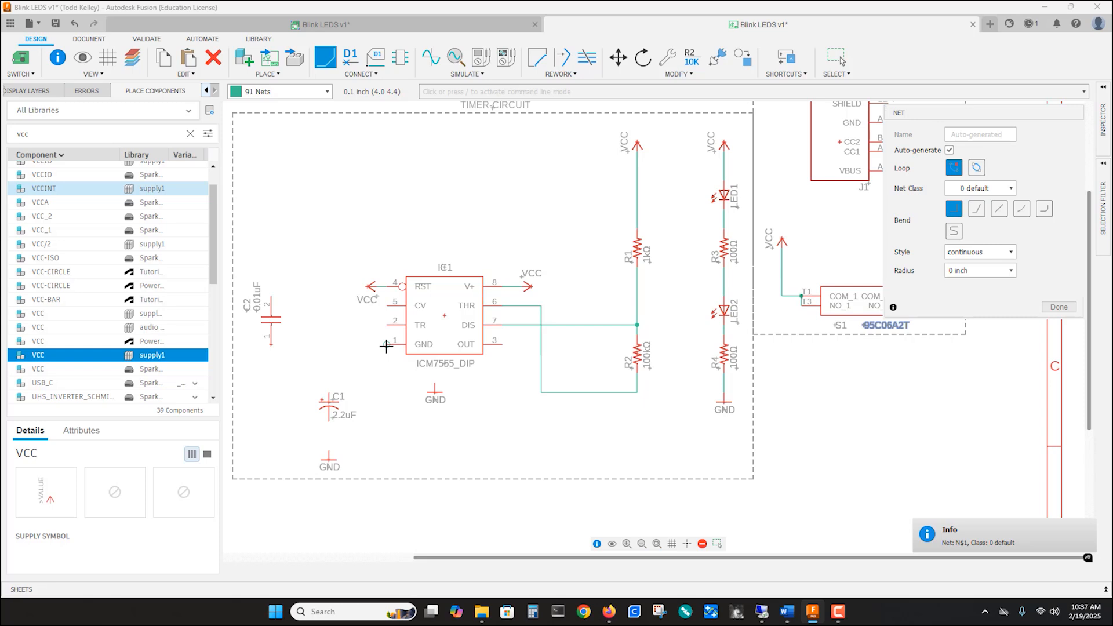
{"action": "left_click", "coordinate": [386, 345]}
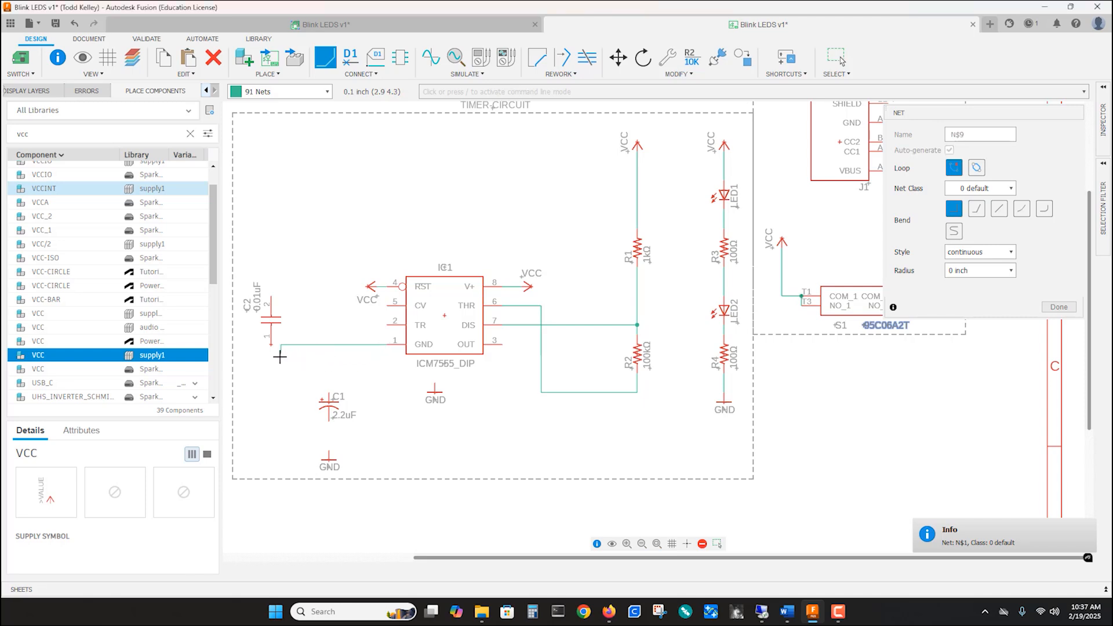
{"action": "left_click", "coordinate": [268, 343]}
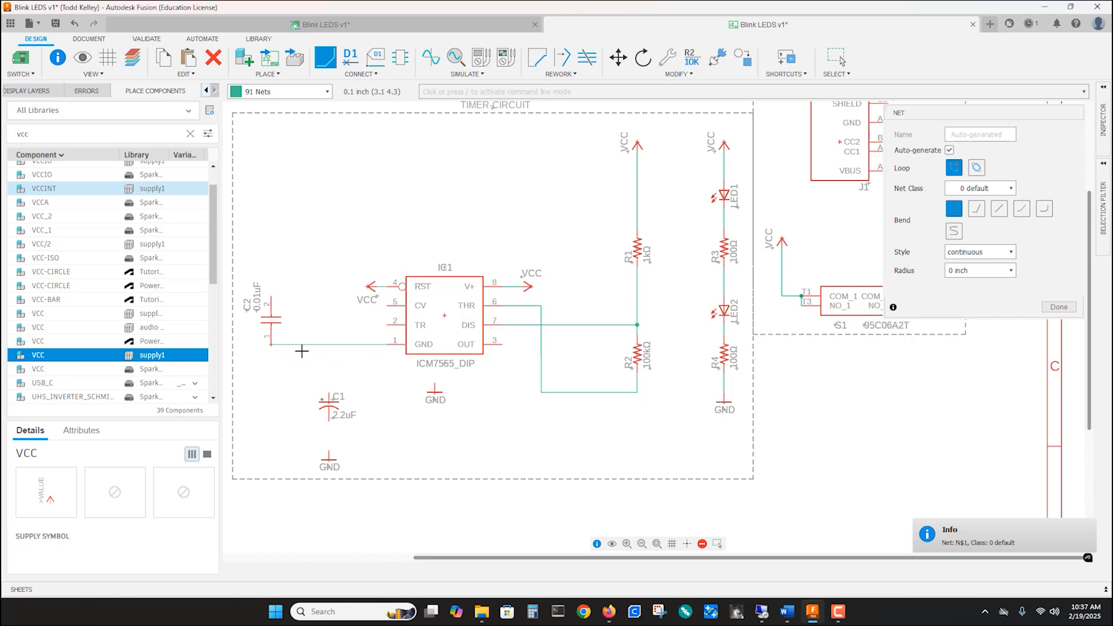
{"action": "left_click", "coordinate": [269, 297]}
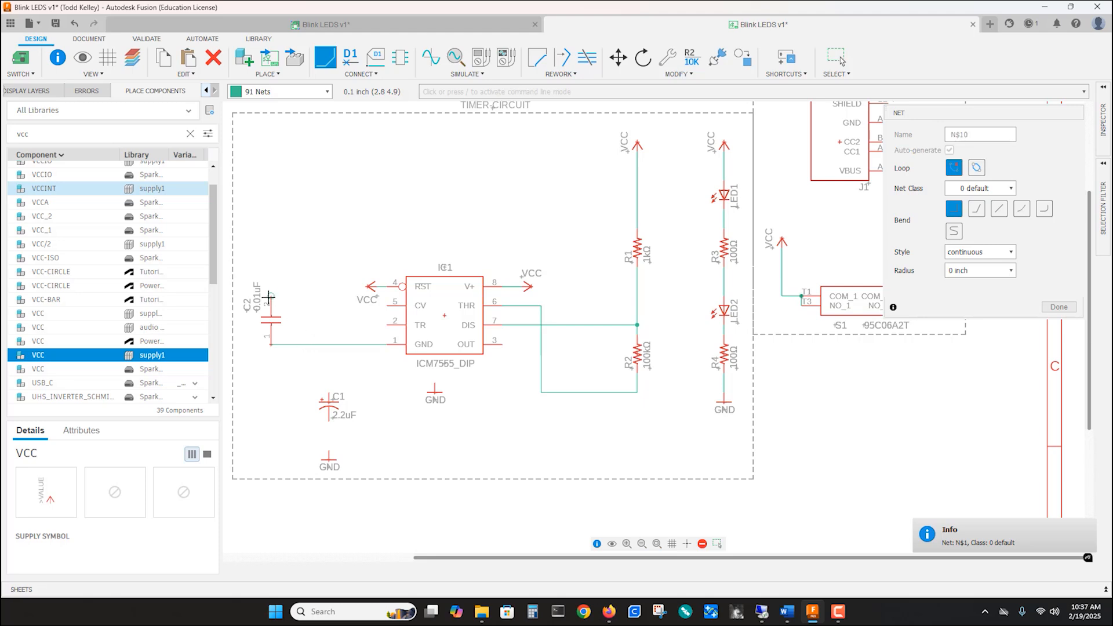
{"action": "left_click", "coordinate": [300, 305]}
{"action": "left_click", "coordinate": [390, 306]}
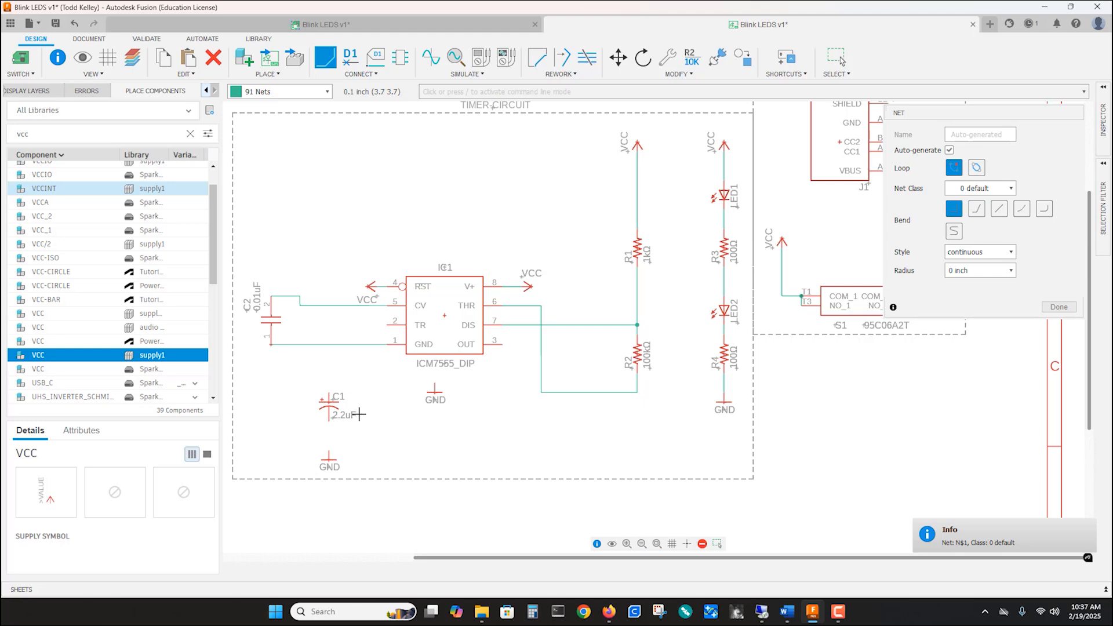
Connect C1's lower pin to its GND symbol, and leave a short net stub extending outward from IC1's TR pin 2
{"action": "left_click", "coordinate": [329, 421]}
{"action": "left_click", "coordinate": [329, 453]}
{"action": "left_click", "coordinate": [386, 325]}
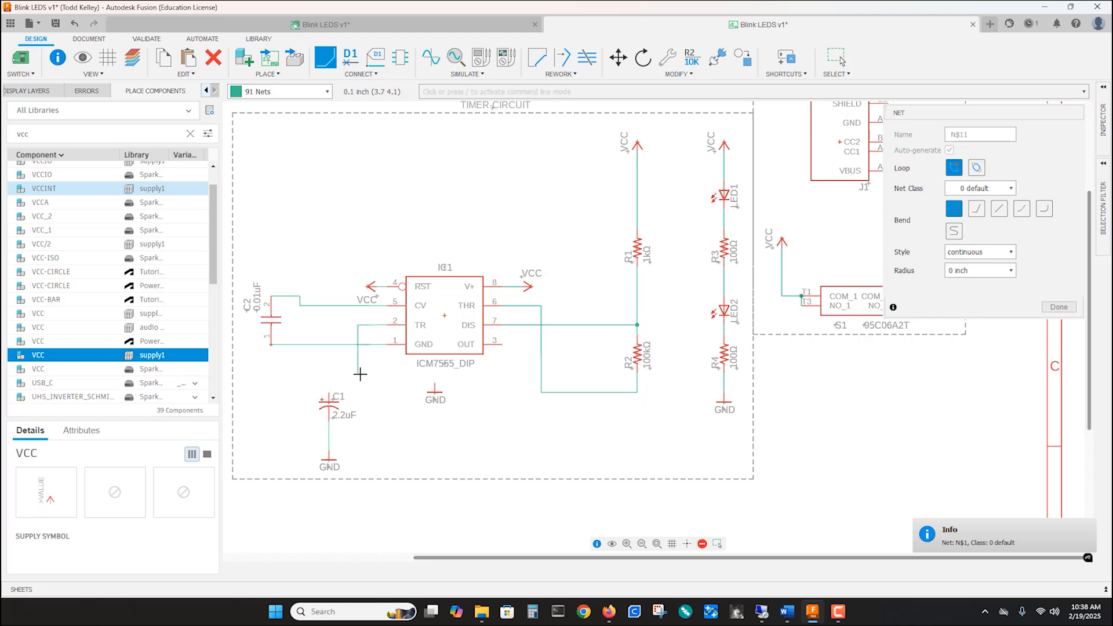
{"action": "key", "text": "Escape"}
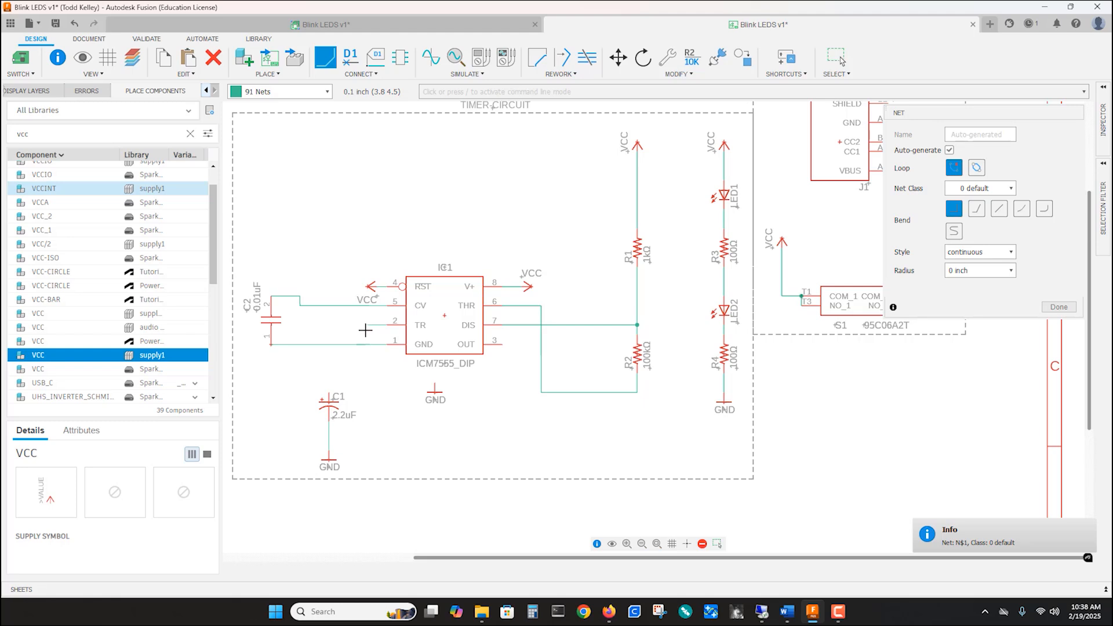
Place a net label with Xref enabled and the third Rotate option at the free end of the TR pin 2 net stub
{"action": "left_click", "coordinate": [376, 76]}
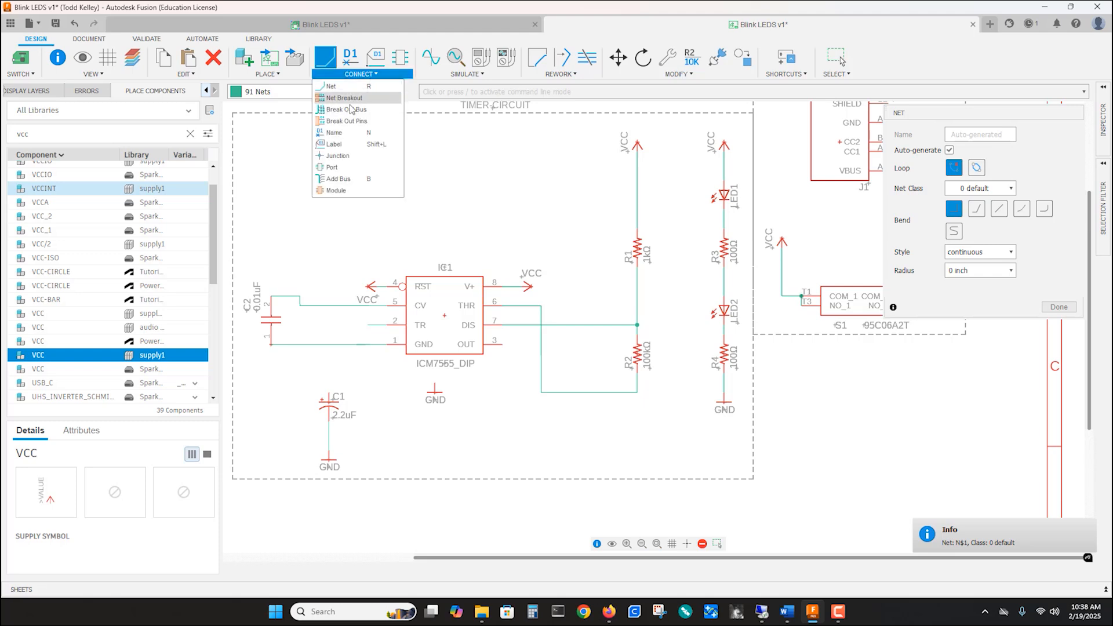
{"action": "left_click", "coordinate": [334, 145]}
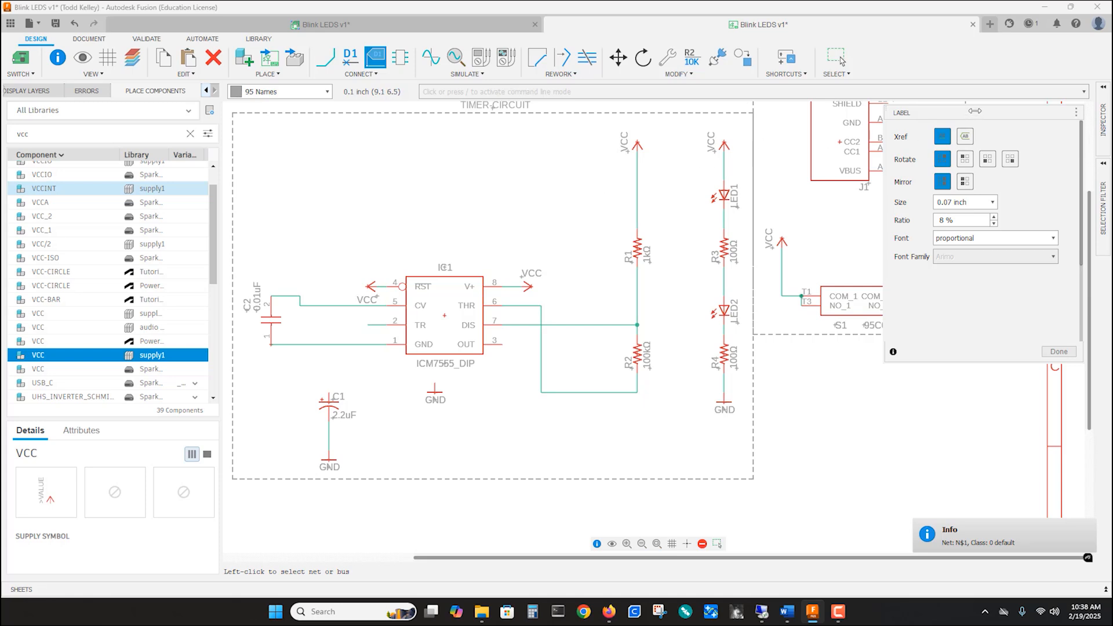
{"action": "left_click_drag", "start_coordinate": [997, 115], "coordinate": [140, 381]}
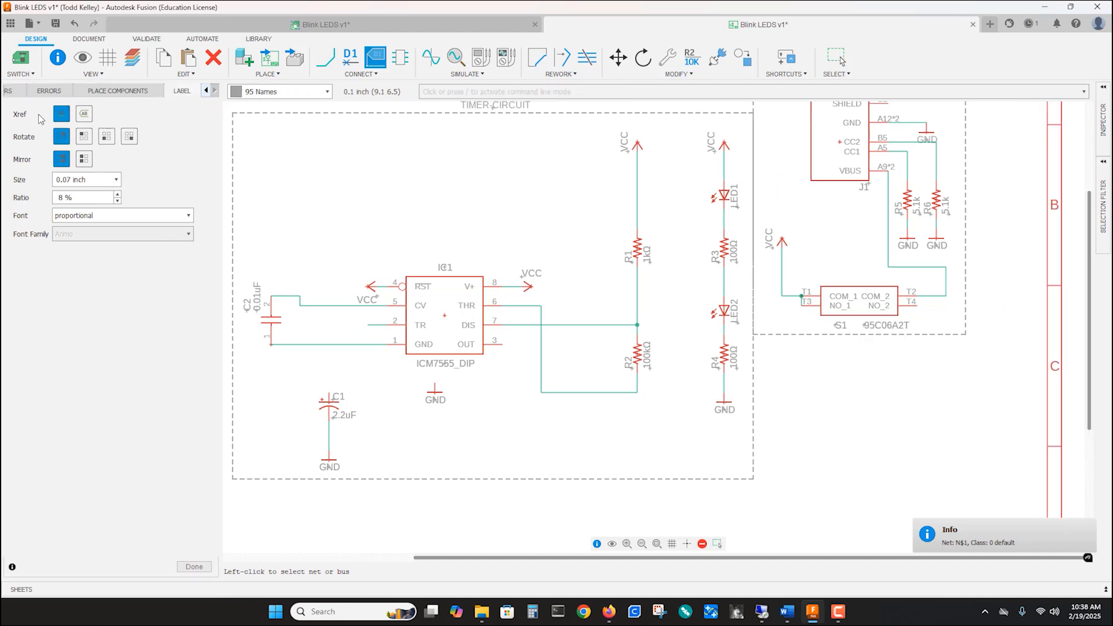
{"action": "left_click", "coordinate": [85, 114]}
{"action": "left_click", "coordinate": [106, 136]}
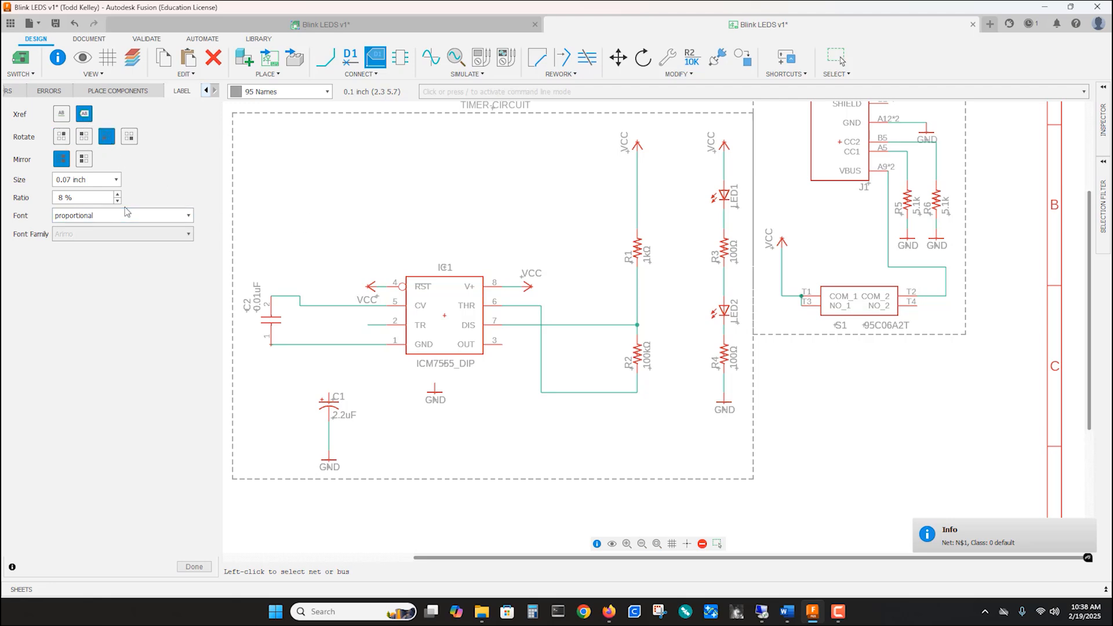
{"action": "left_click", "coordinate": [366, 325]}
{"action": "left_click", "coordinate": [367, 325]}
Rename the net at IC1's TR pin 2 as TRIG with Place label enabled, and dismiss the extra label without placing it
{"action": "right_click", "coordinate": [365, 328]}
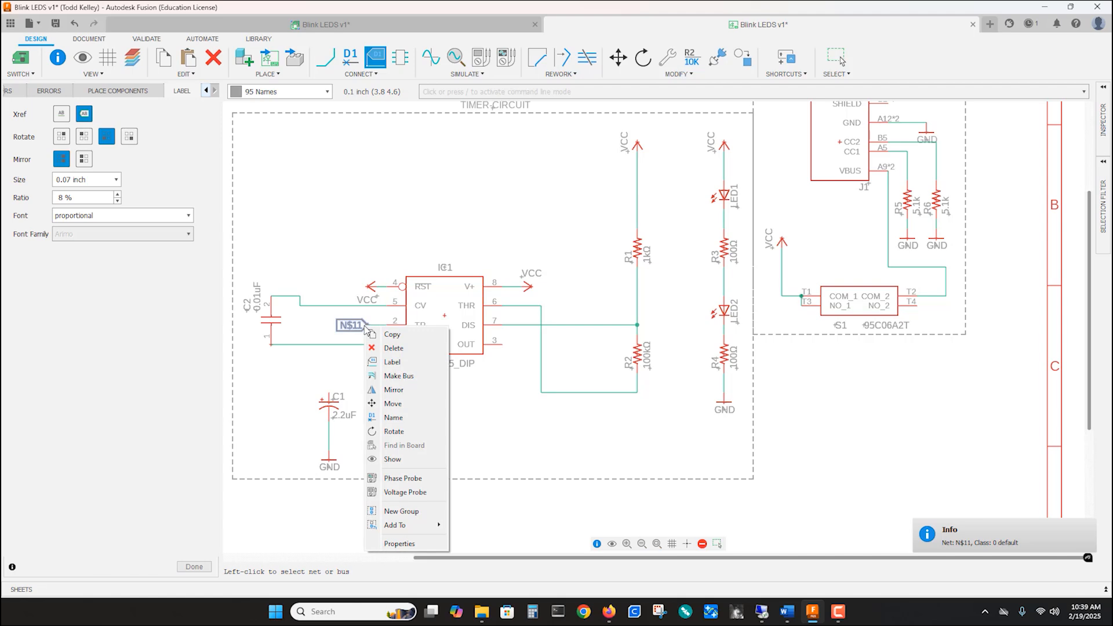
{"action": "left_click", "coordinate": [380, 418]}
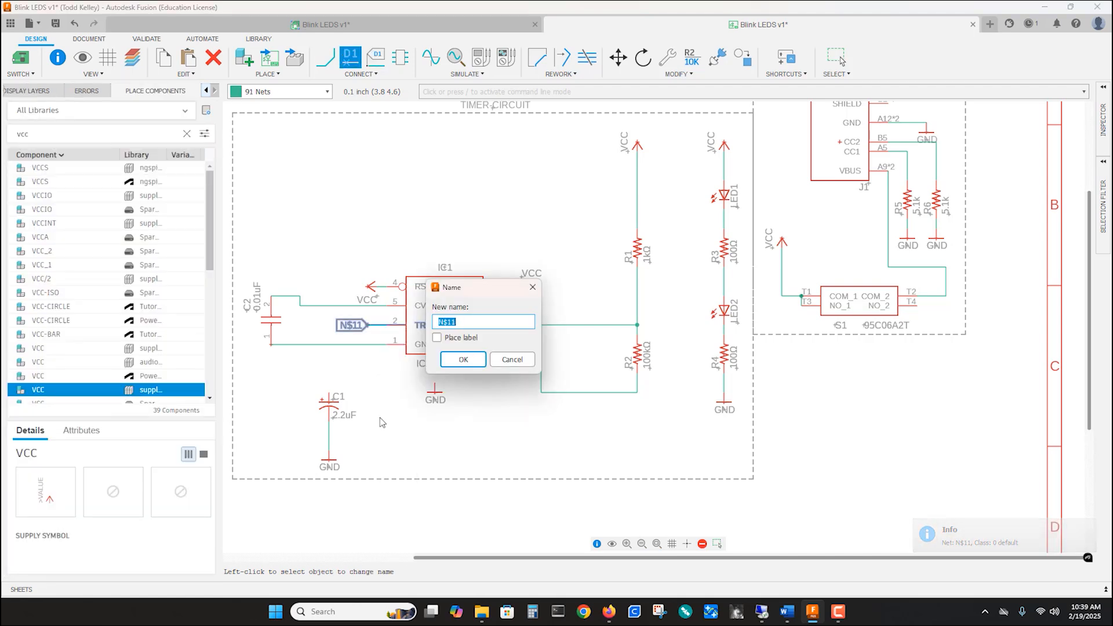
{"action": "type", "text": "TRIG"}
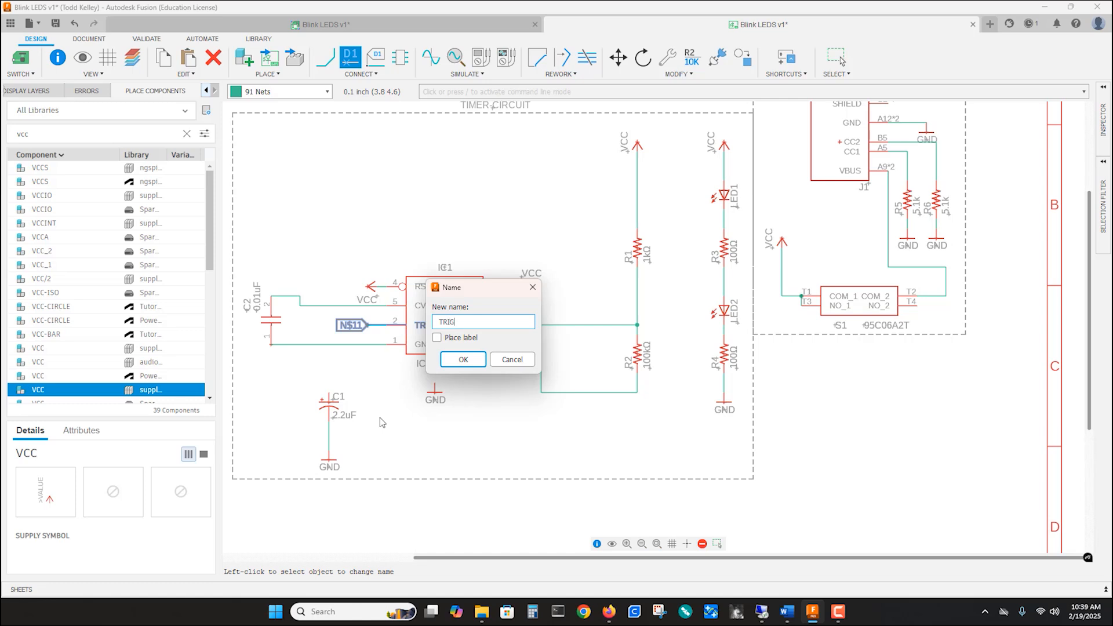
{"action": "left_click", "coordinate": [436, 338]}
{"action": "left_click", "coordinate": [457, 361]}
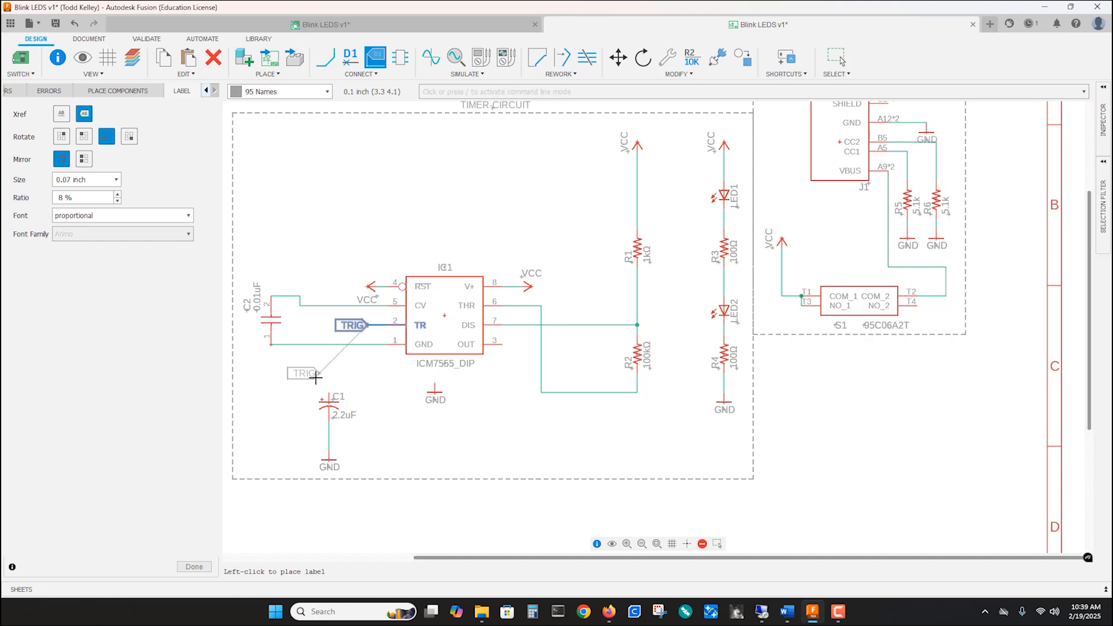
{"action": "key", "text": "Escape"}
{"action": "key", "text": "Escape"}
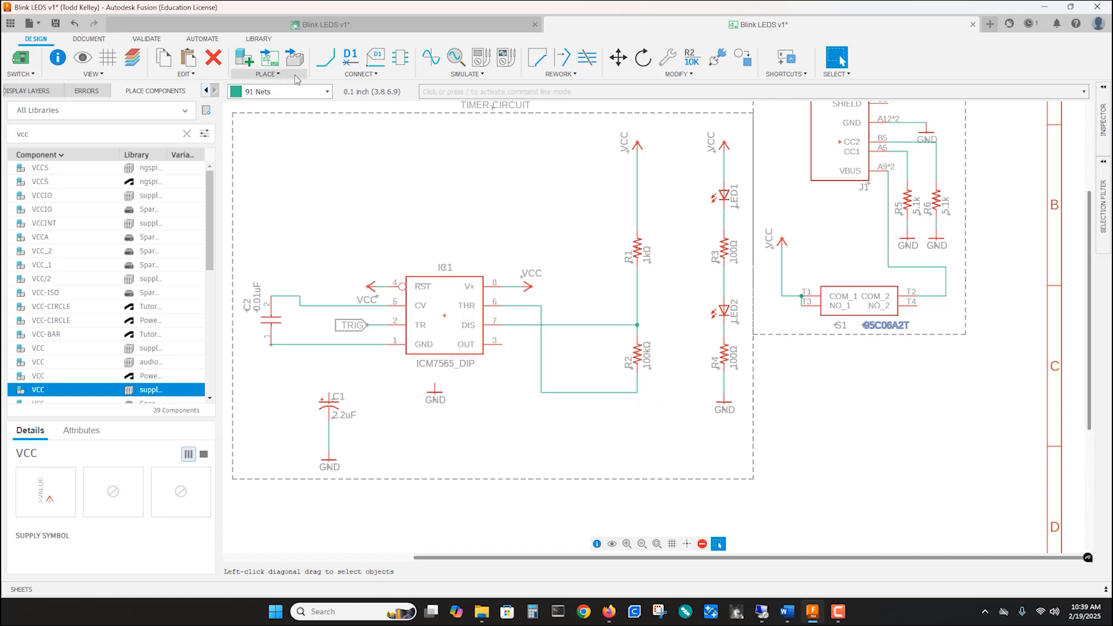
Draw a short net stub toward C1 from the corner of the THR pin 6 to R2 net, and place an Xref net label at its end
{"action": "left_click", "coordinate": [325, 57]}
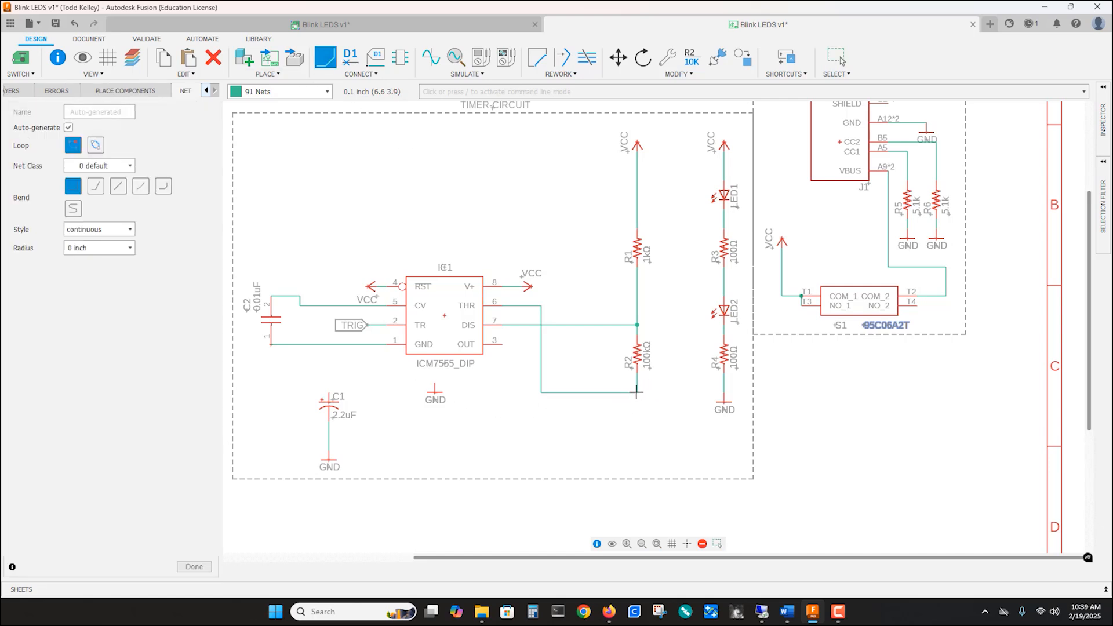
{"action": "left_click", "coordinate": [542, 393]}
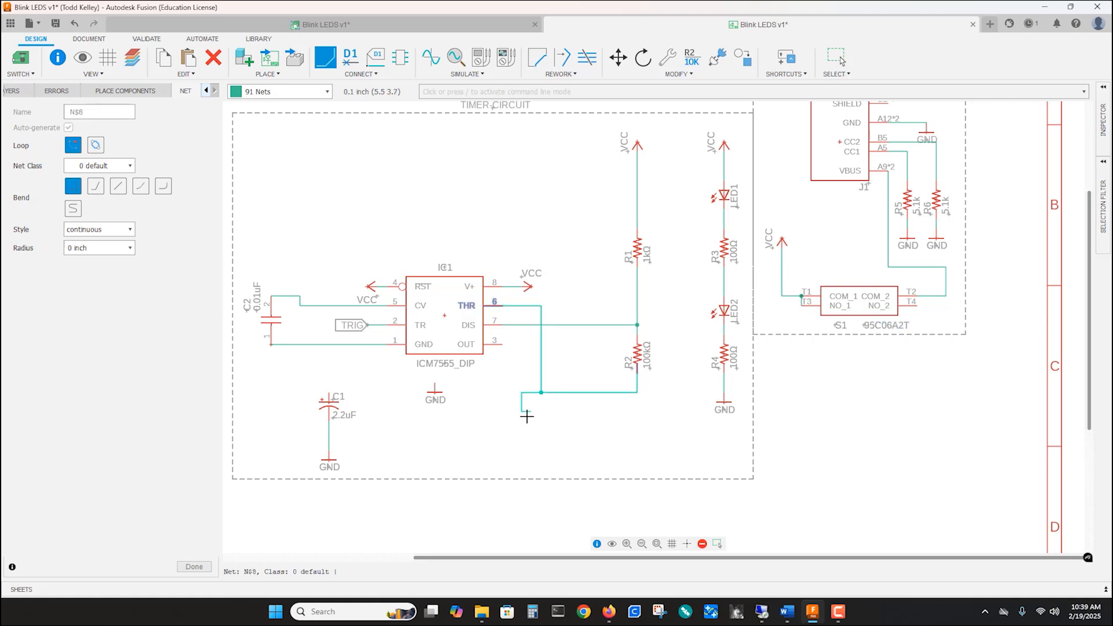
{"action": "key", "text": "Escape"}
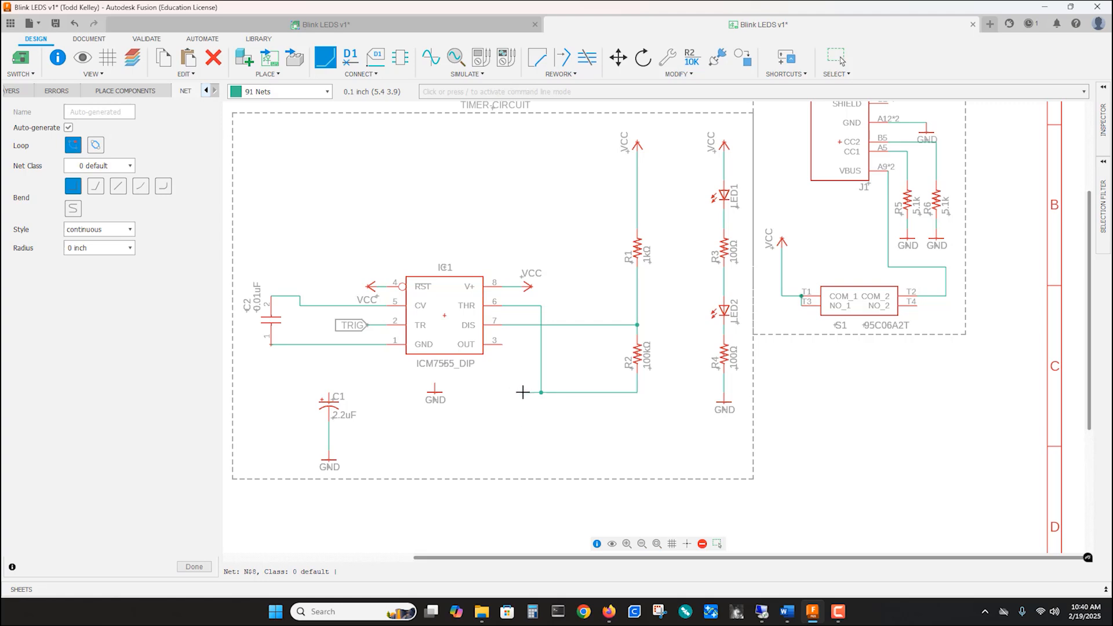
{"action": "left_click", "coordinate": [377, 75]}
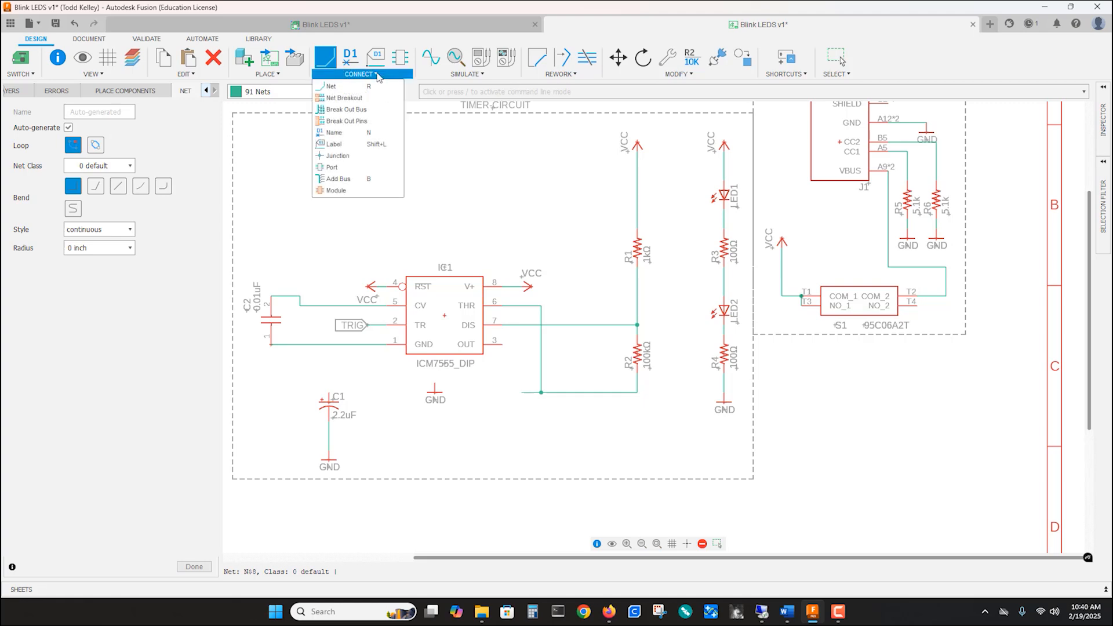
{"action": "left_click", "coordinate": [348, 149]}
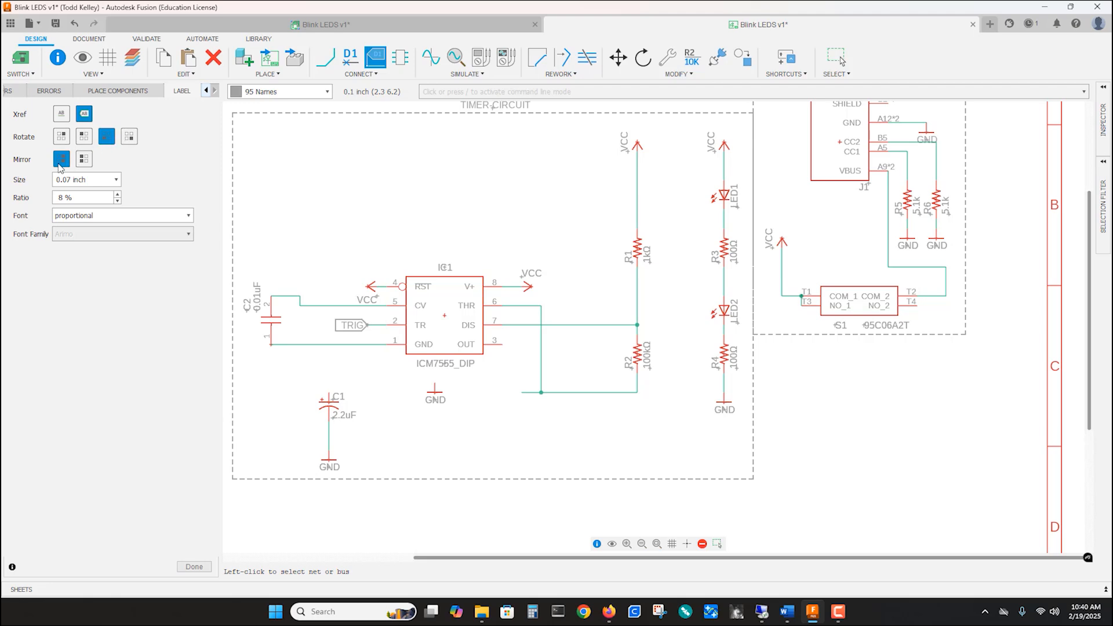
{"action": "left_click", "coordinate": [520, 392]}
{"action": "left_click", "coordinate": [520, 392]}
{"action": "key", "text": "Escape"}
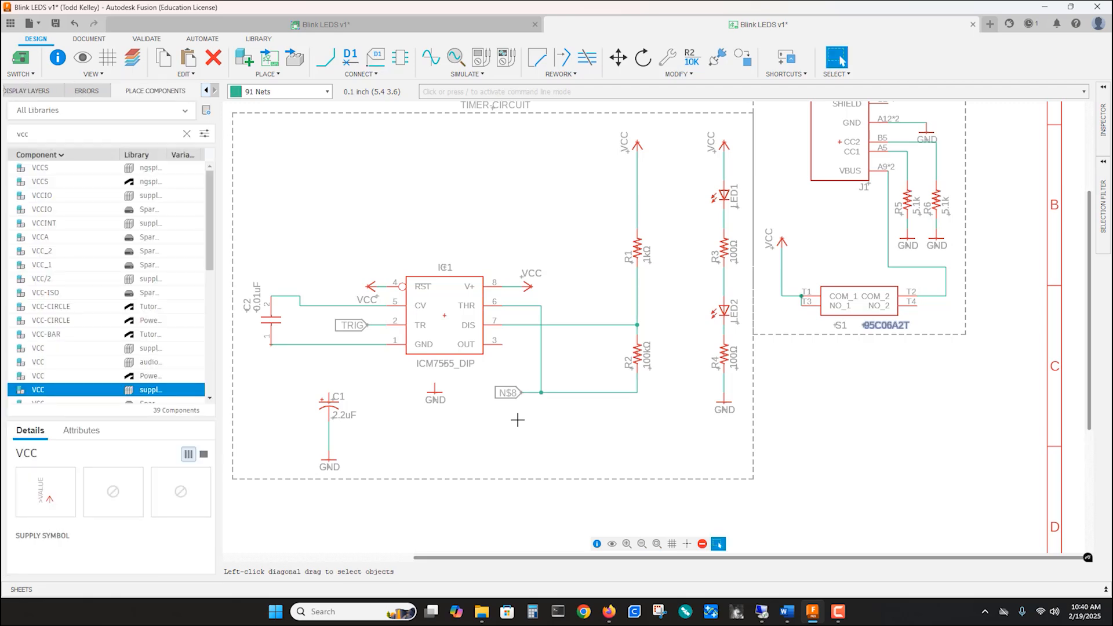
Rename the THR pin 6 net as TRIG, accept connecting it to the existing TRIG net, and dismiss the extra label
{"action": "right_click", "coordinate": [510, 394]}
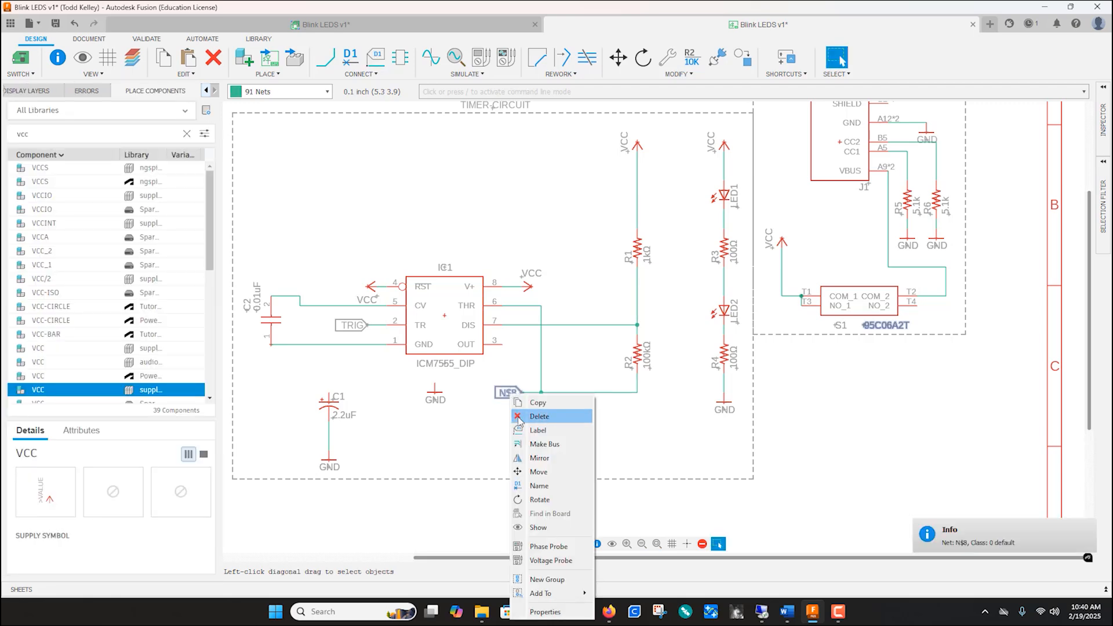
{"action": "left_click", "coordinate": [532, 487]}
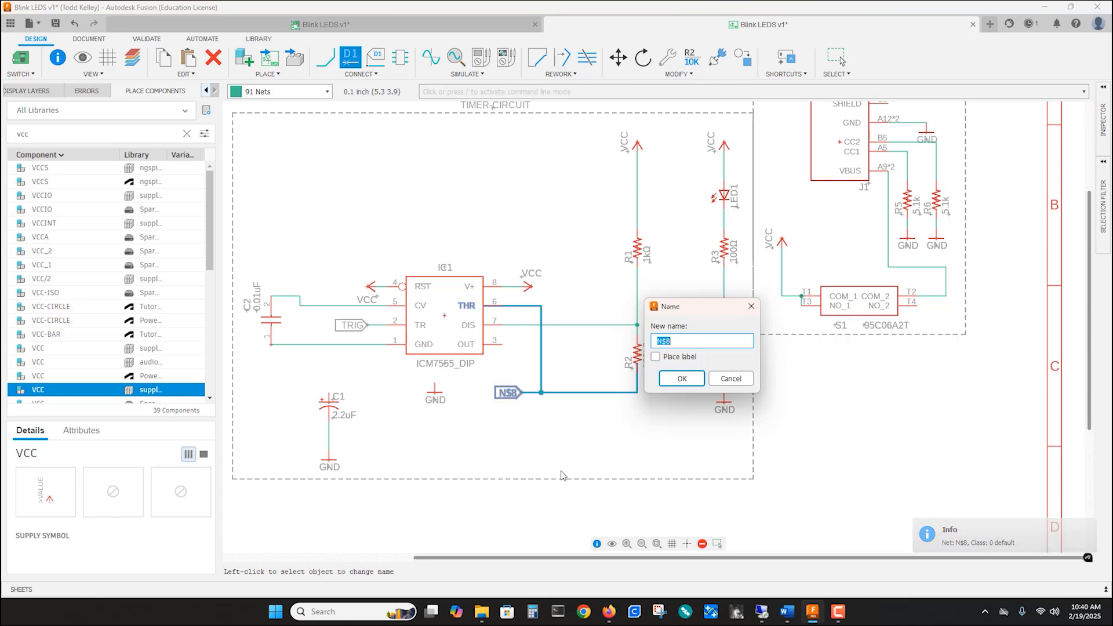
{"action": "type", "text": "TRIG"}
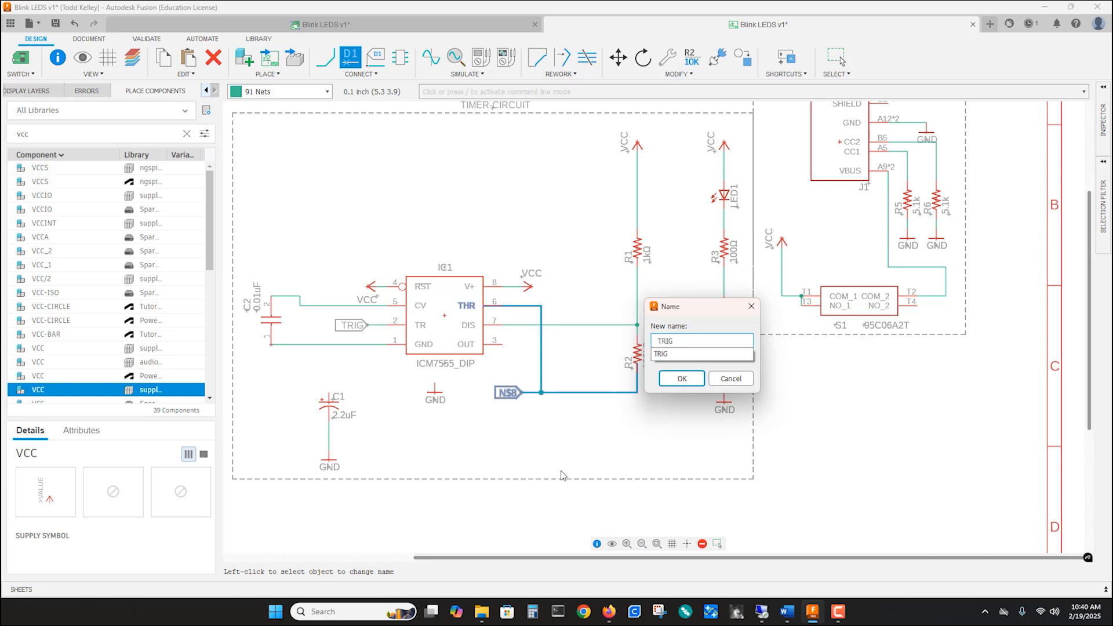
{"action": "left_click", "coordinate": [666, 354]}
{"action": "left_click", "coordinate": [656, 356]}
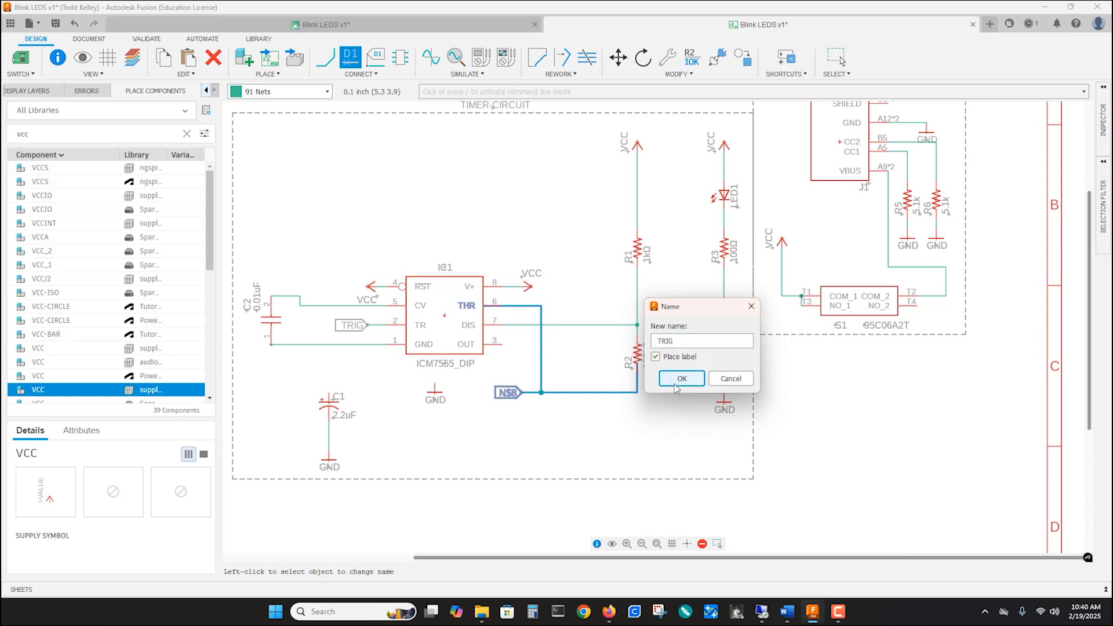
{"action": "left_click", "coordinate": [677, 379]}
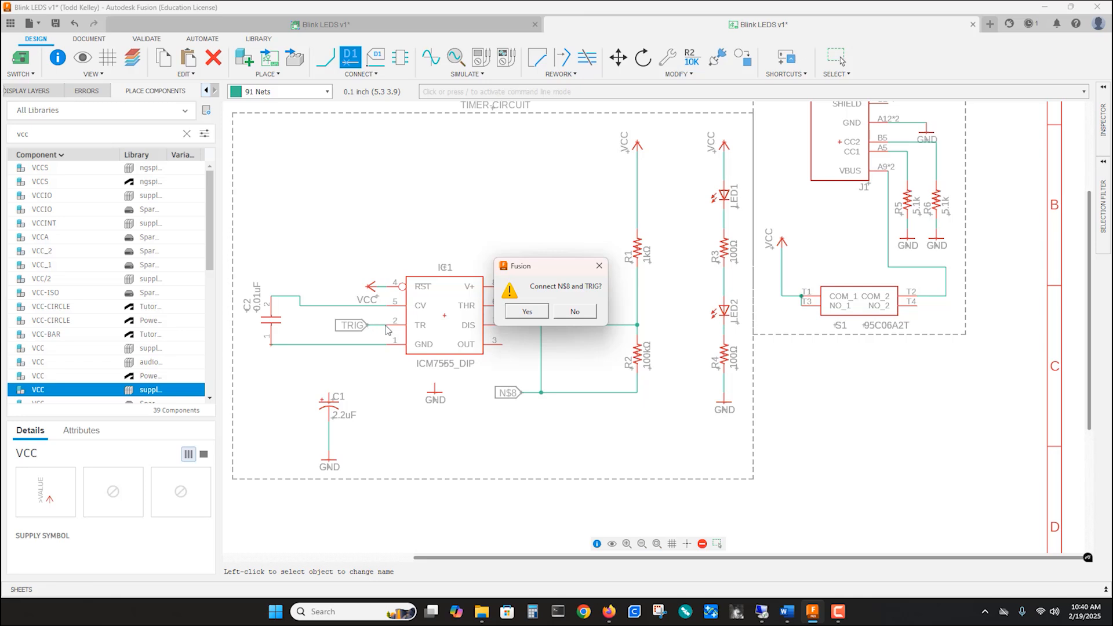
{"action": "left_click", "coordinate": [526, 311]}
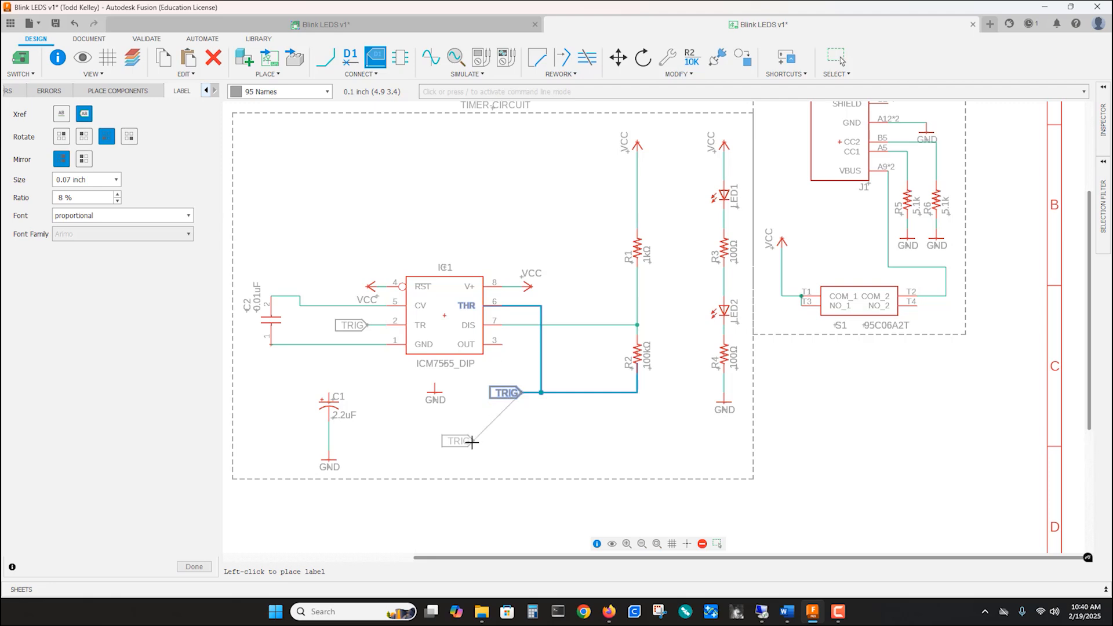
{"action": "key", "text": "Escape"}
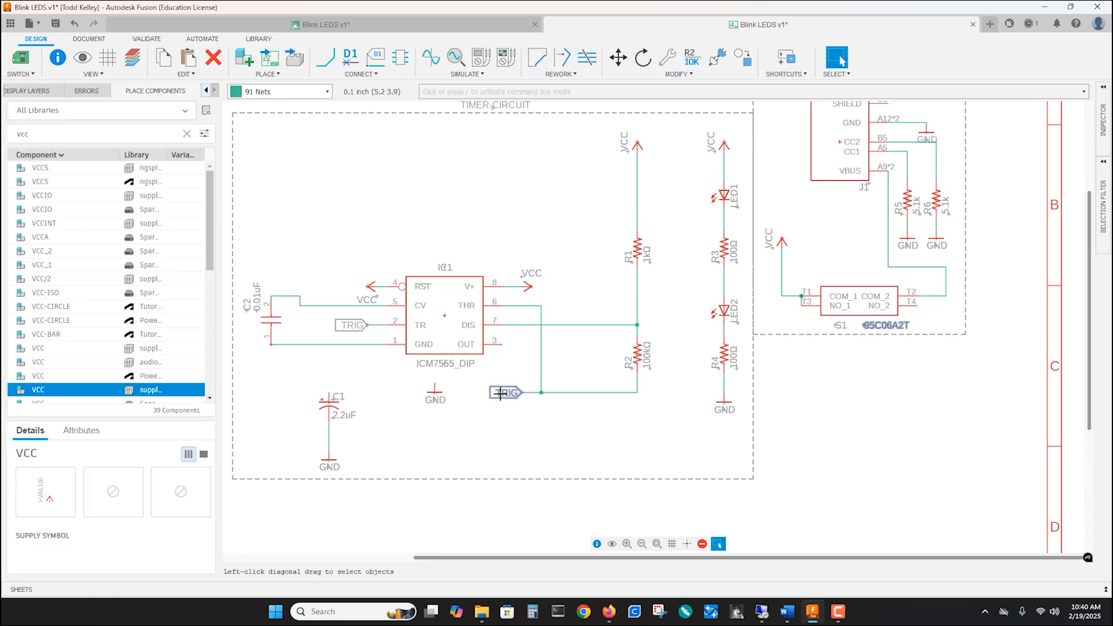
Check the net names in the properties of the labelled stubs beside R2's net and IC1's TR pin 2
{"action": "right_click", "coordinate": [531, 393]}
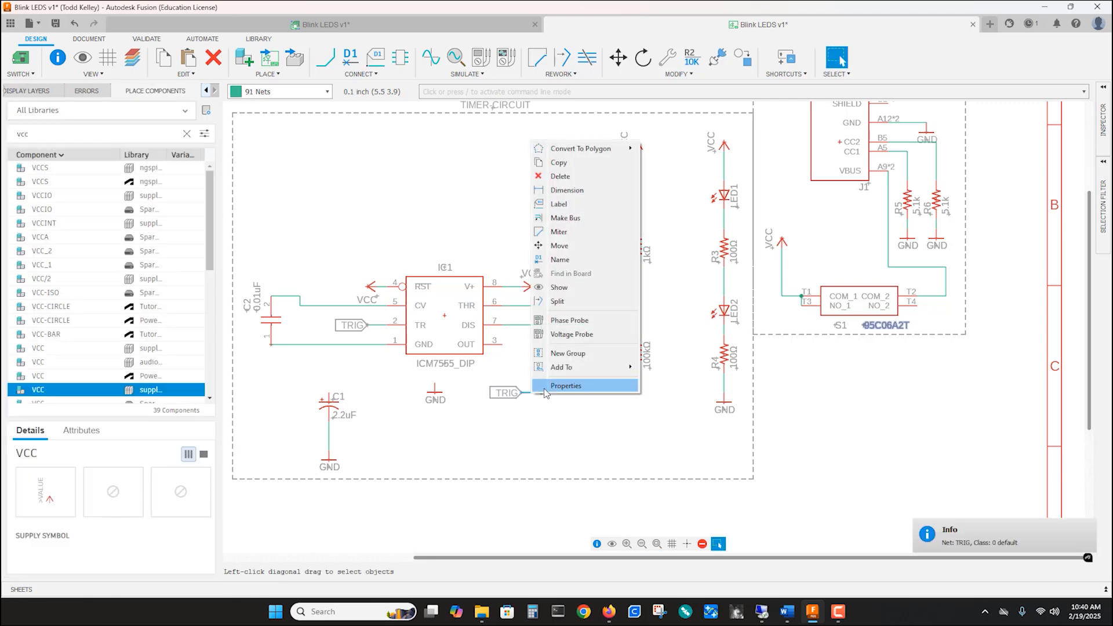
{"action": "left_click", "coordinate": [545, 387]}
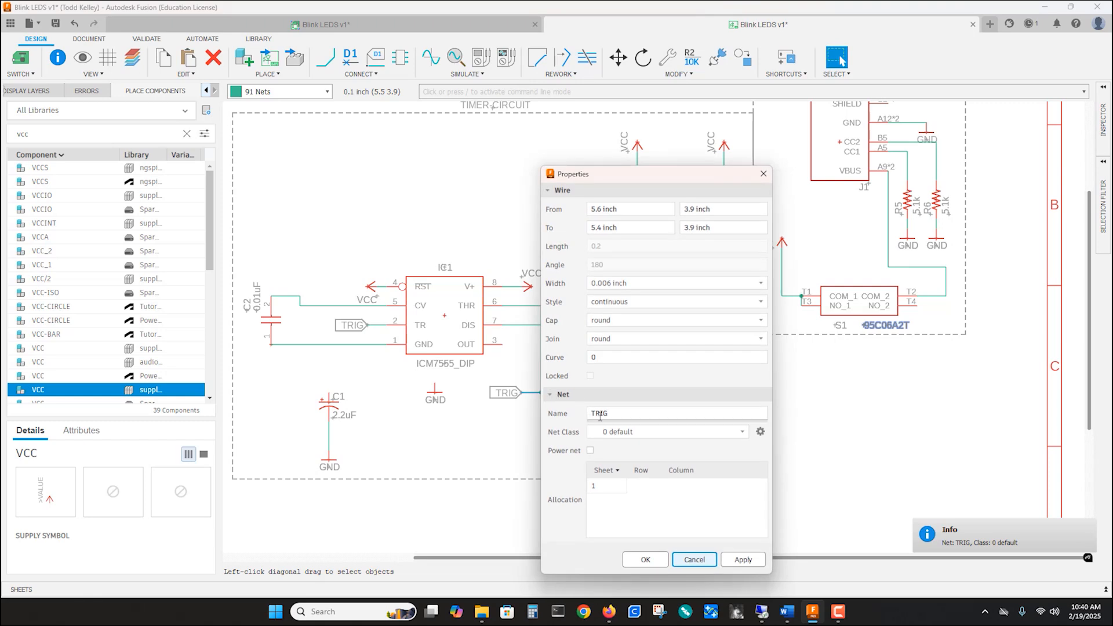
{"action": "left_click", "coordinate": [643, 560]}
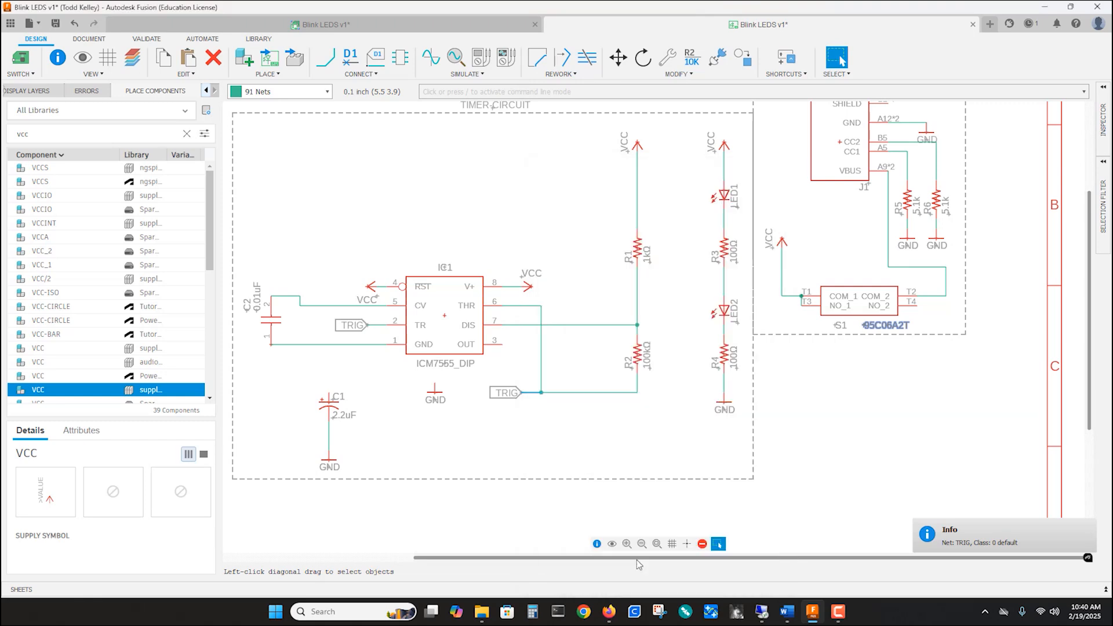
{"action": "right_click", "coordinate": [374, 325]}
{"action": "left_click", "coordinate": [403, 574]}
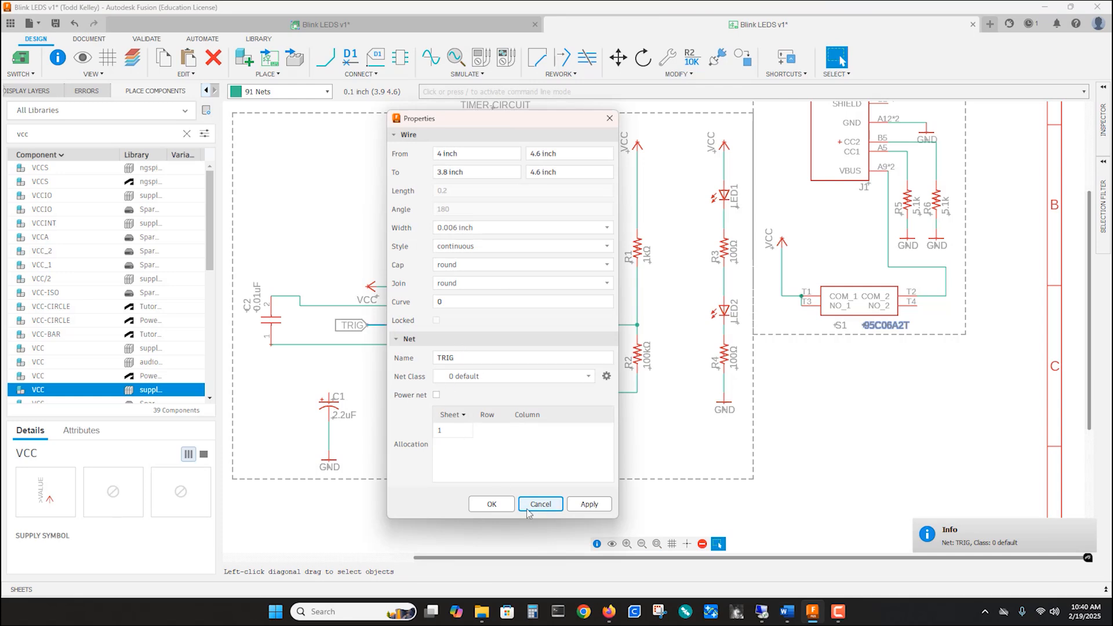
{"action": "left_click", "coordinate": [491, 503]}
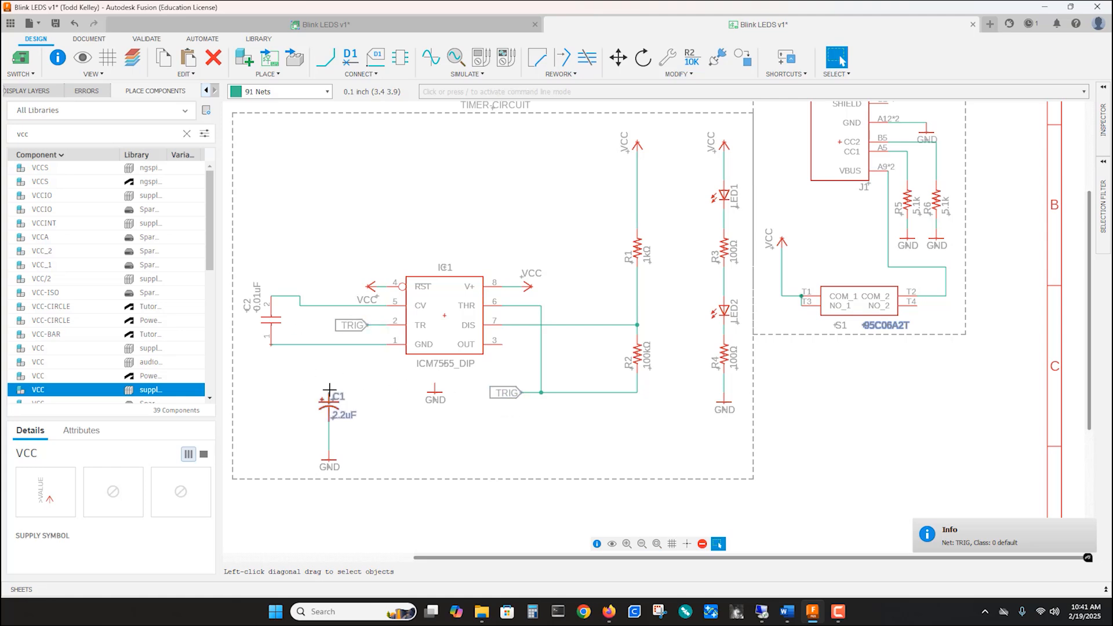
Draw a short bent net stub from C1's upper pin toward C2's side, and place an Xref net label at its free end
{"action": "key", "text": "n"}
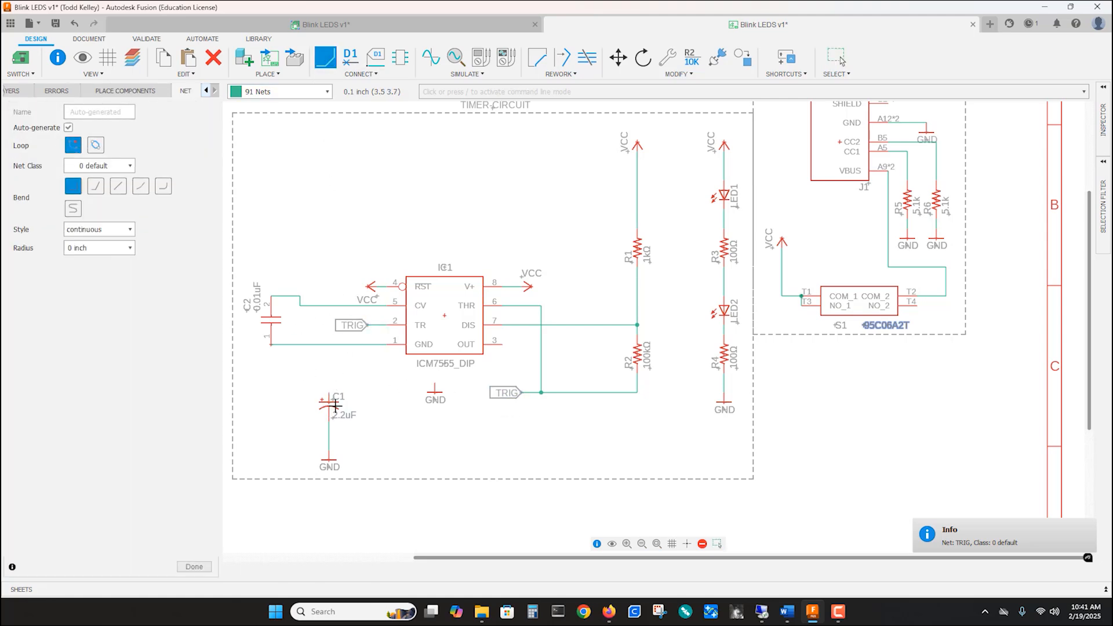
{"action": "left_click", "coordinate": [329, 393]}
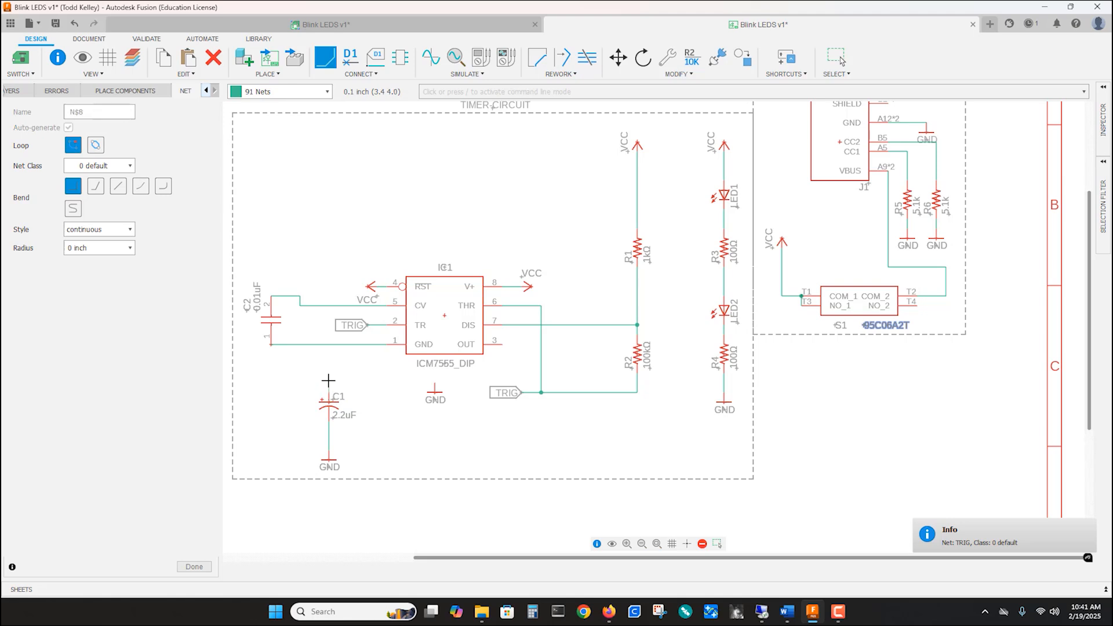
{"action": "double_click", "coordinate": [298, 383]}
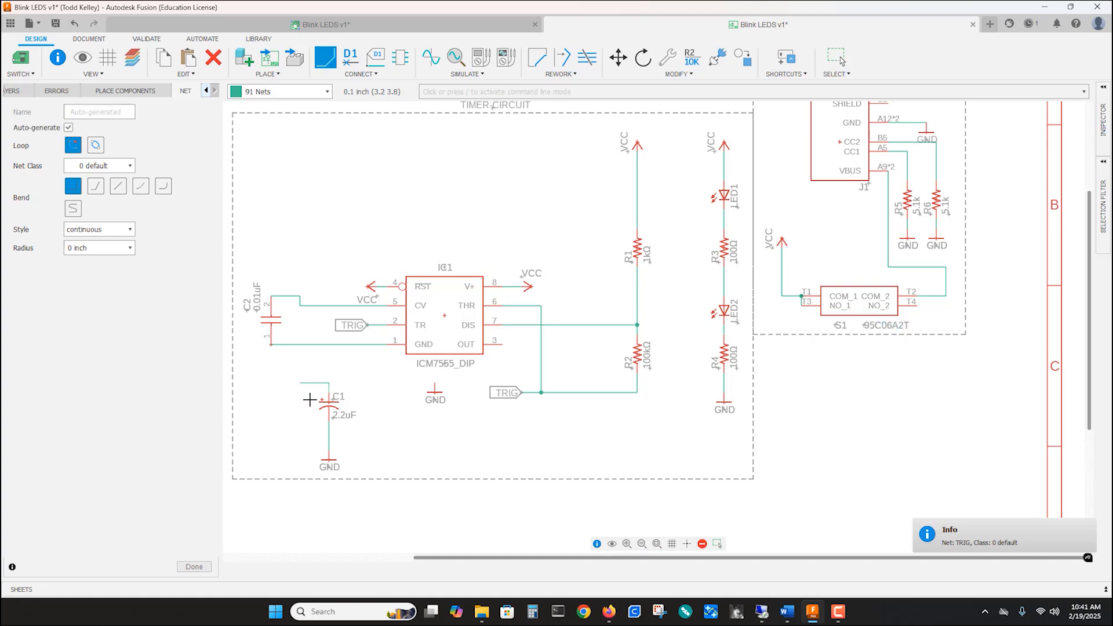
{"action": "left_click", "coordinate": [361, 73]}
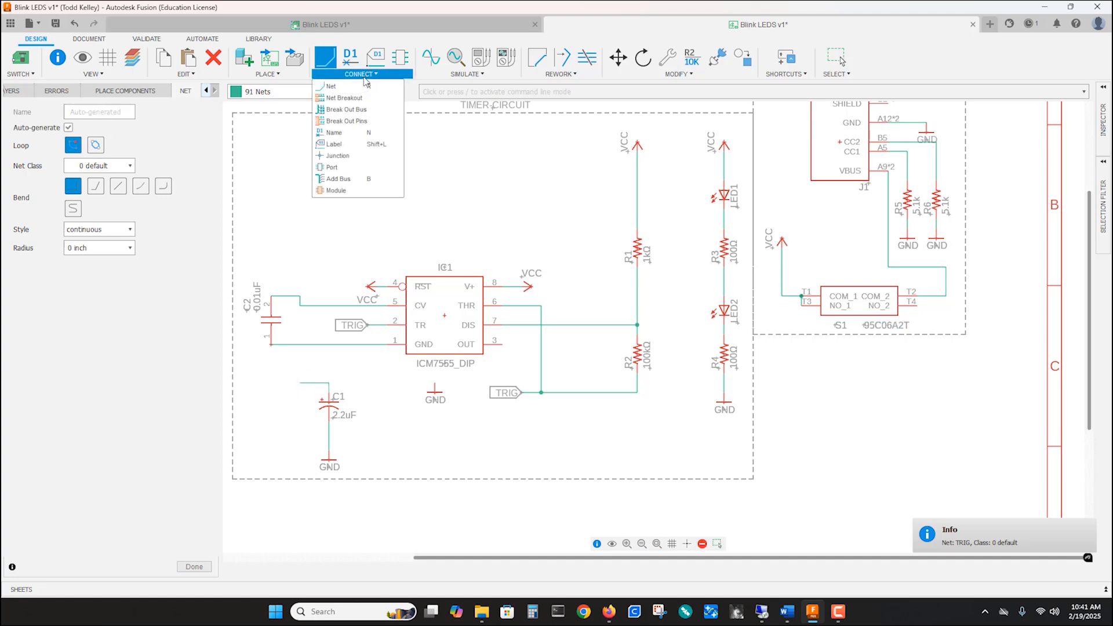
{"action": "left_click", "coordinate": [342, 146]}
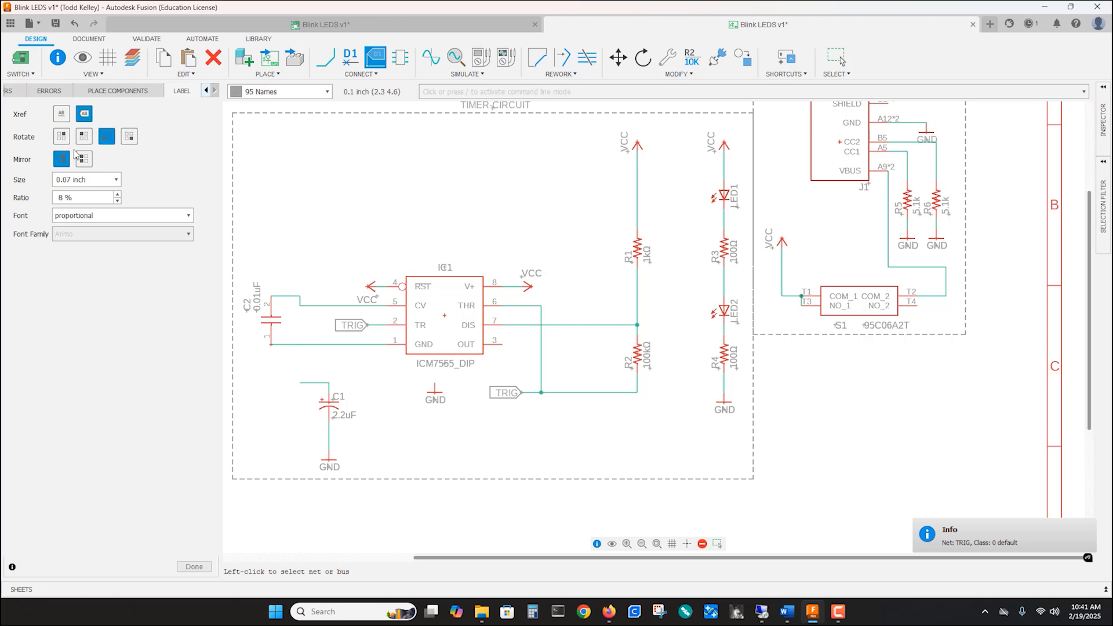
{"action": "left_click", "coordinate": [299, 381]}
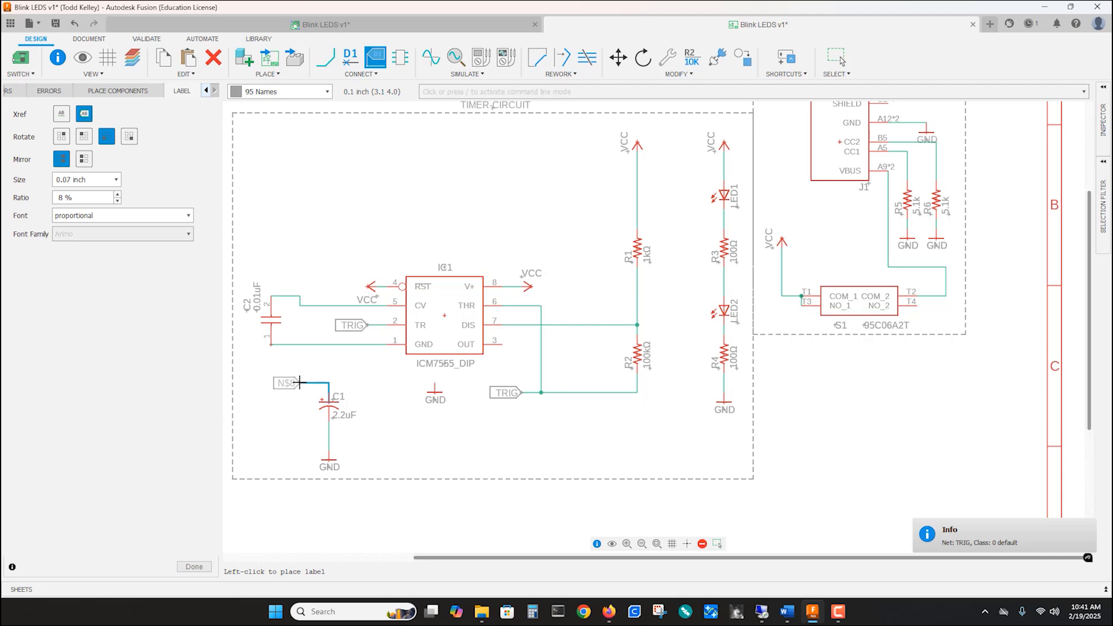
{"action": "left_click", "coordinate": [300, 381]}
{"action": "key", "text": "Escape"}
Rename the net at C1's upper pin as TRIG and accept connecting it to the existing TRIG net
{"action": "right_click", "coordinate": [288, 382]}
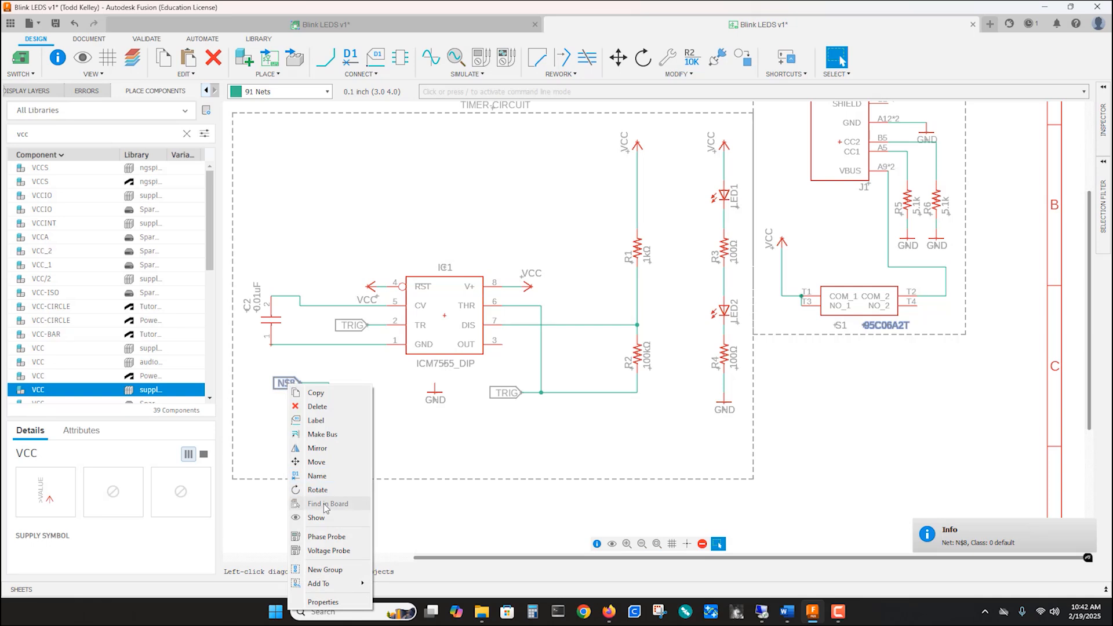
{"action": "left_click", "coordinate": [322, 476]}
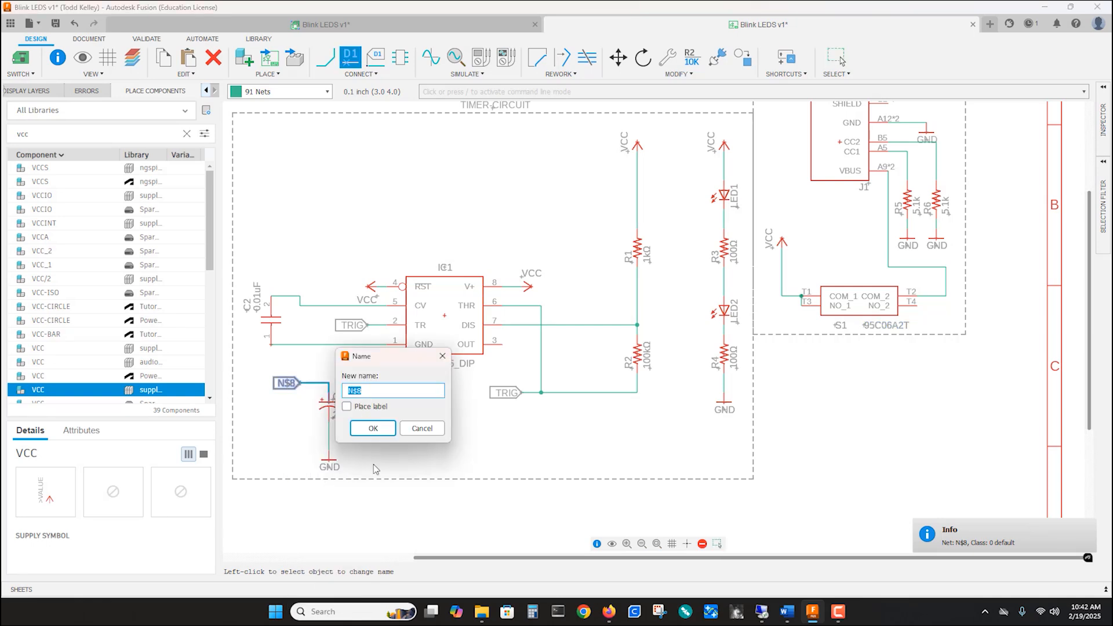
{"action": "type", "text": "TR"}
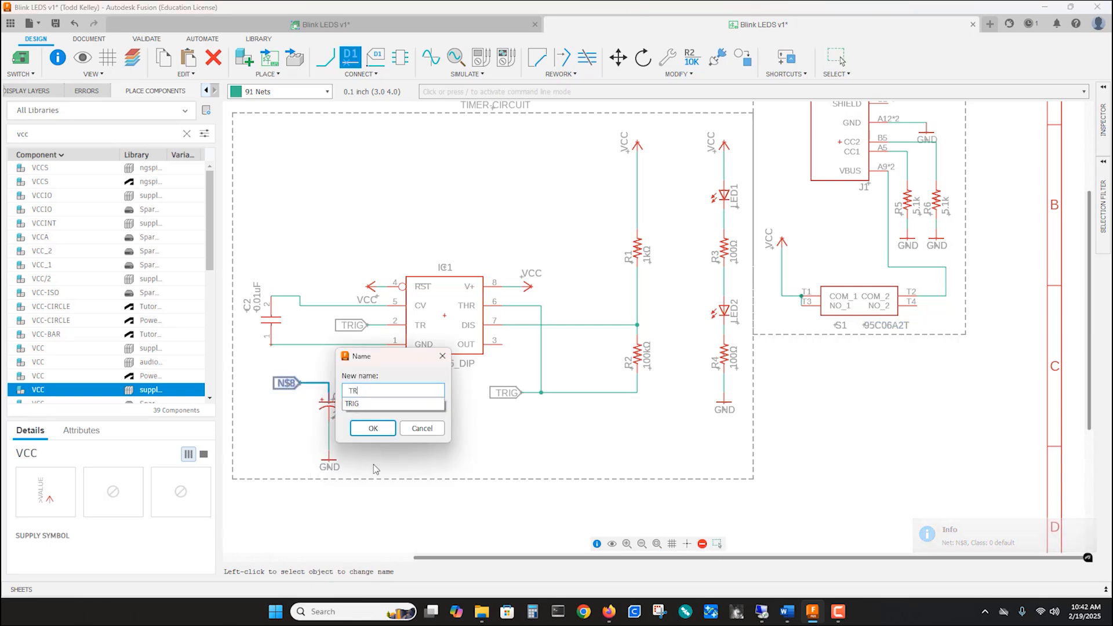
{"action": "type", "text": "IG"}
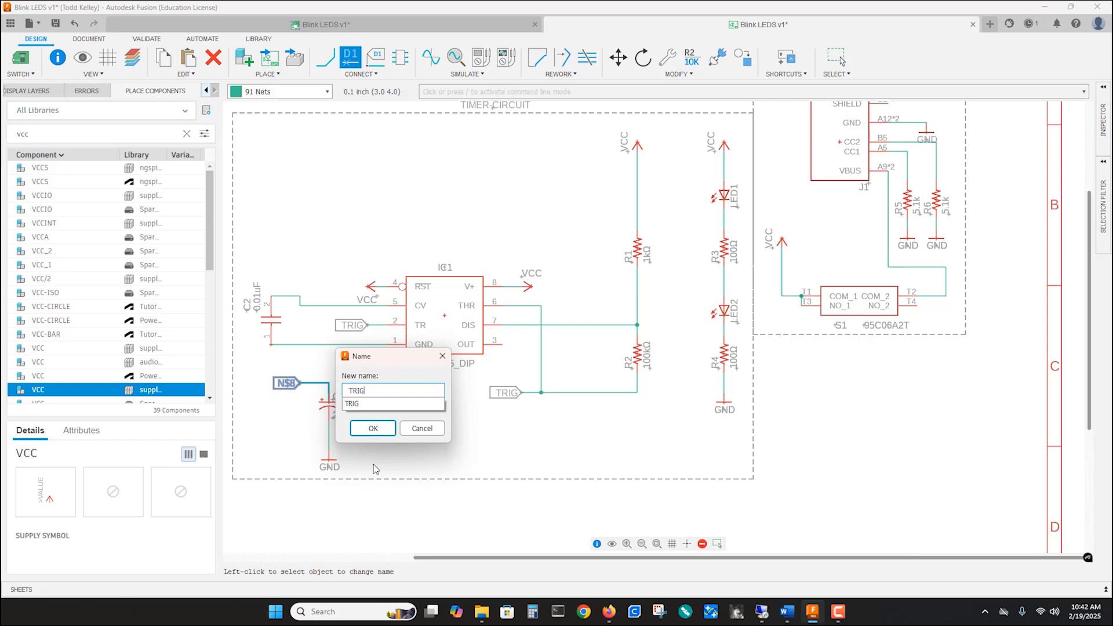
{"action": "left_click", "coordinate": [373, 428]}
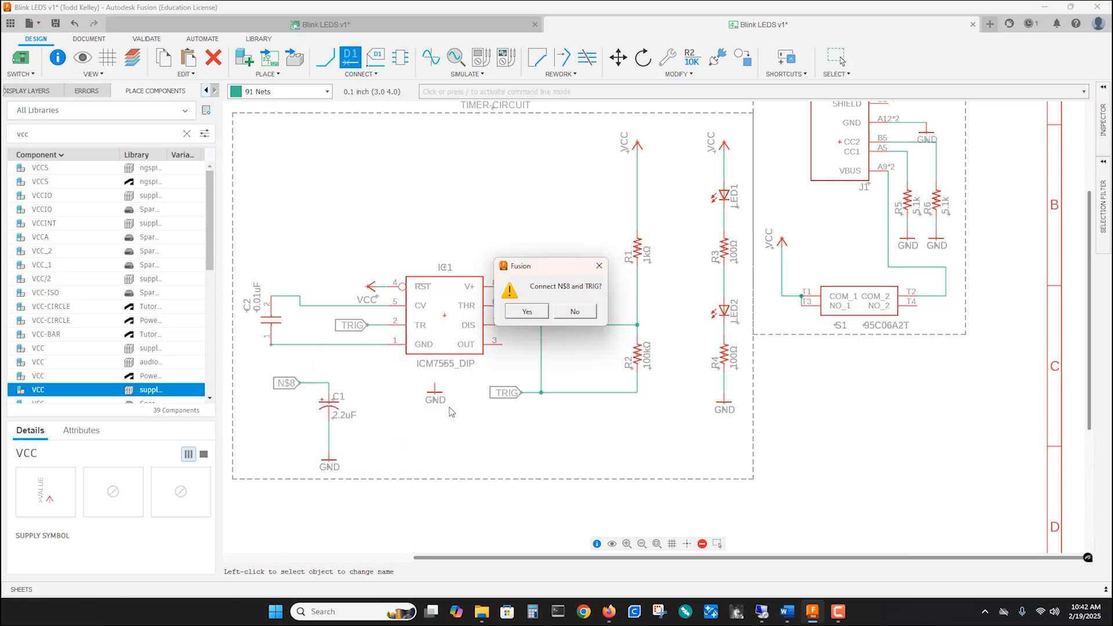
{"action": "left_click", "coordinate": [527, 313]}
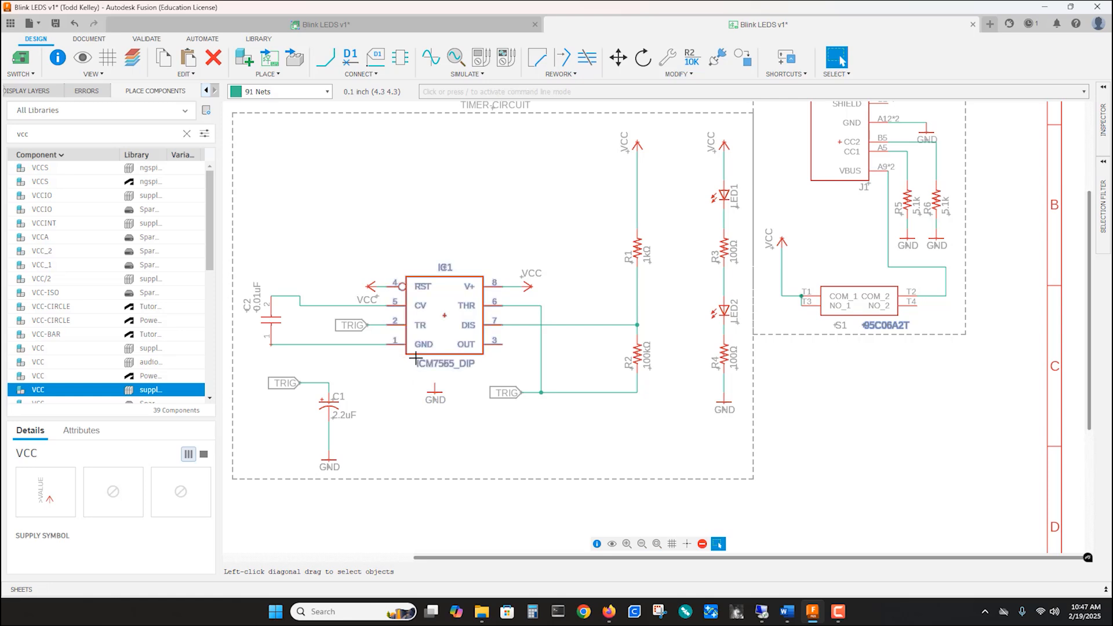
Move the loose GND symbol beside C1's ground, wire it up to IC1's pin 1 net, and accept merging that net into GND
{"action": "left_click_drag", "start_coordinate": [435, 390], "coordinate": [378, 462]}
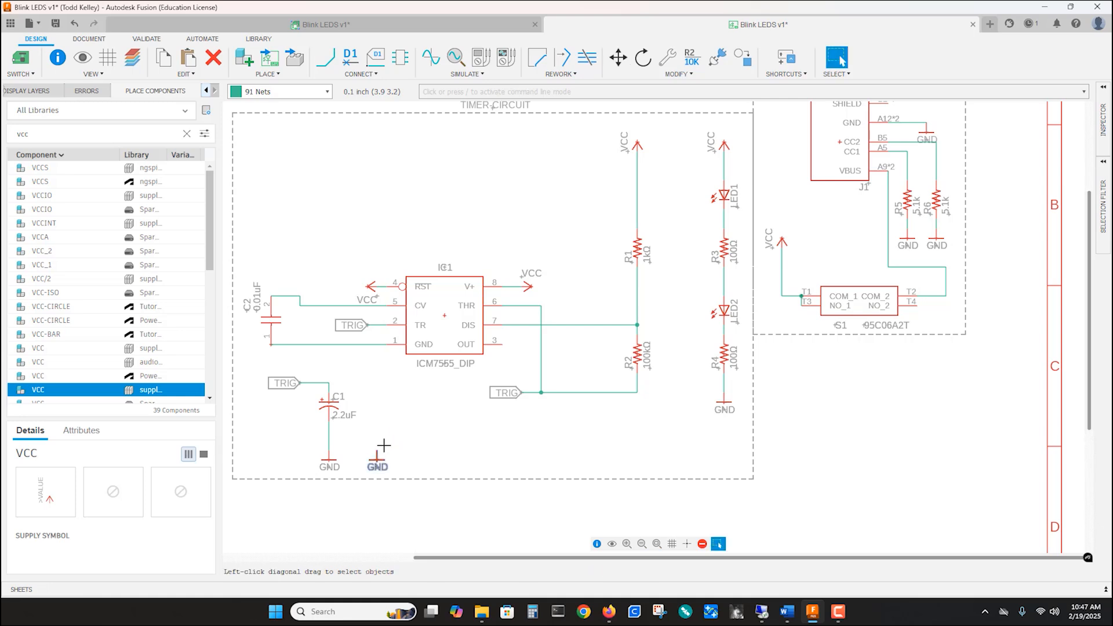
{"action": "left_click", "coordinate": [330, 61]}
{"action": "left_click", "coordinate": [375, 451]}
{"action": "left_click", "coordinate": [377, 344]}
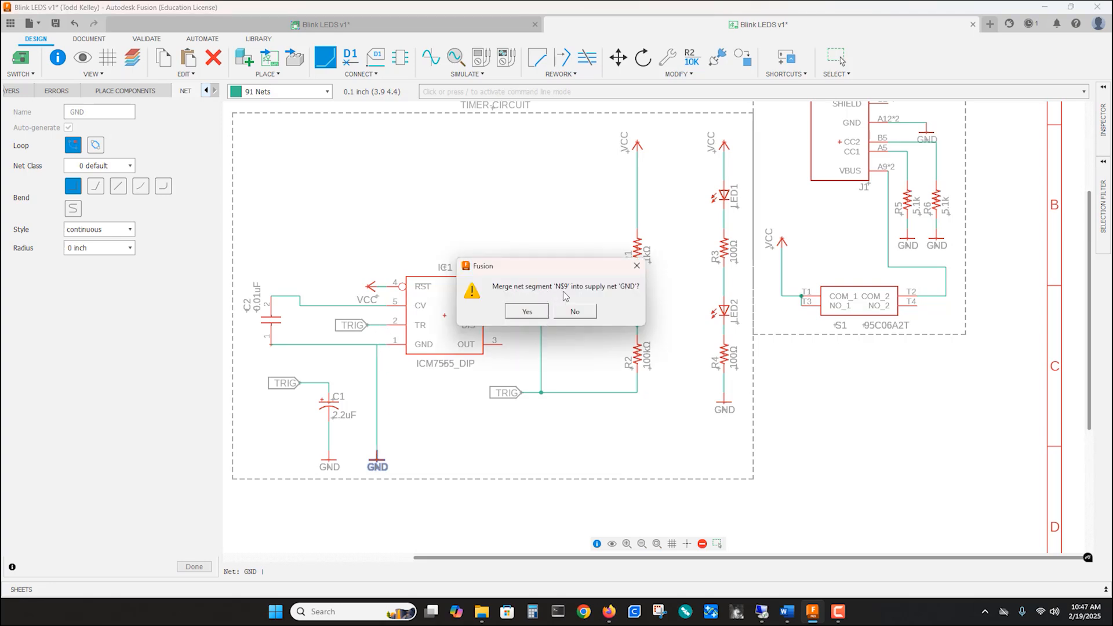
{"action": "left_click", "coordinate": [529, 314]}
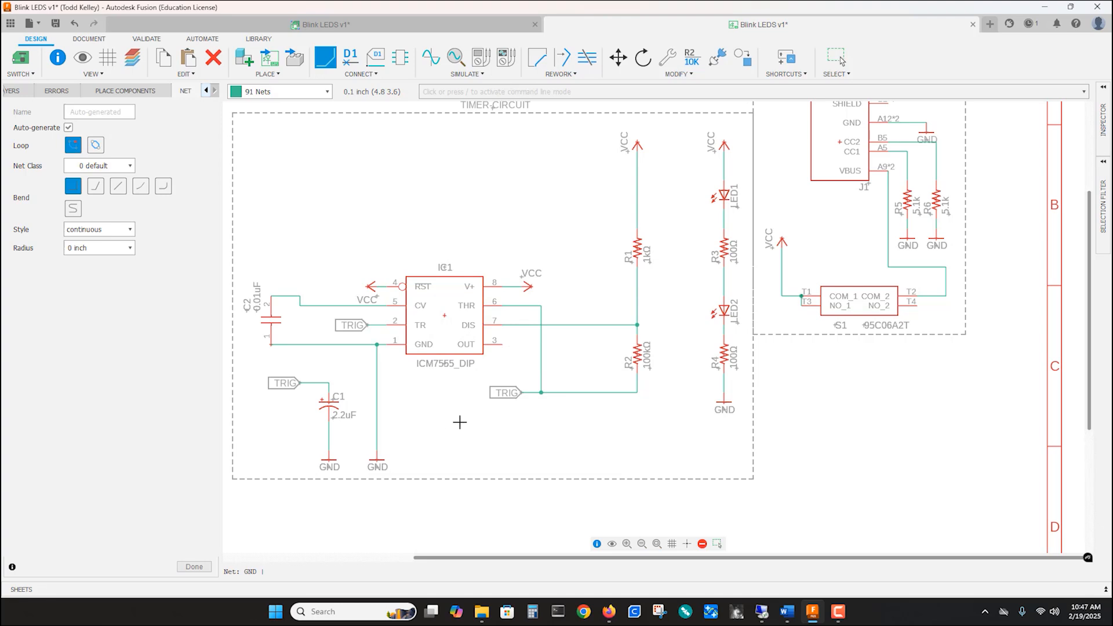
Delete the VCC net segment leading to S1's T1 pin and the link between its T1 and T3 pins
{"action": "scroll", "coordinate": [446, 409], "scroll_direction": "down", "scroll_amount": 2}
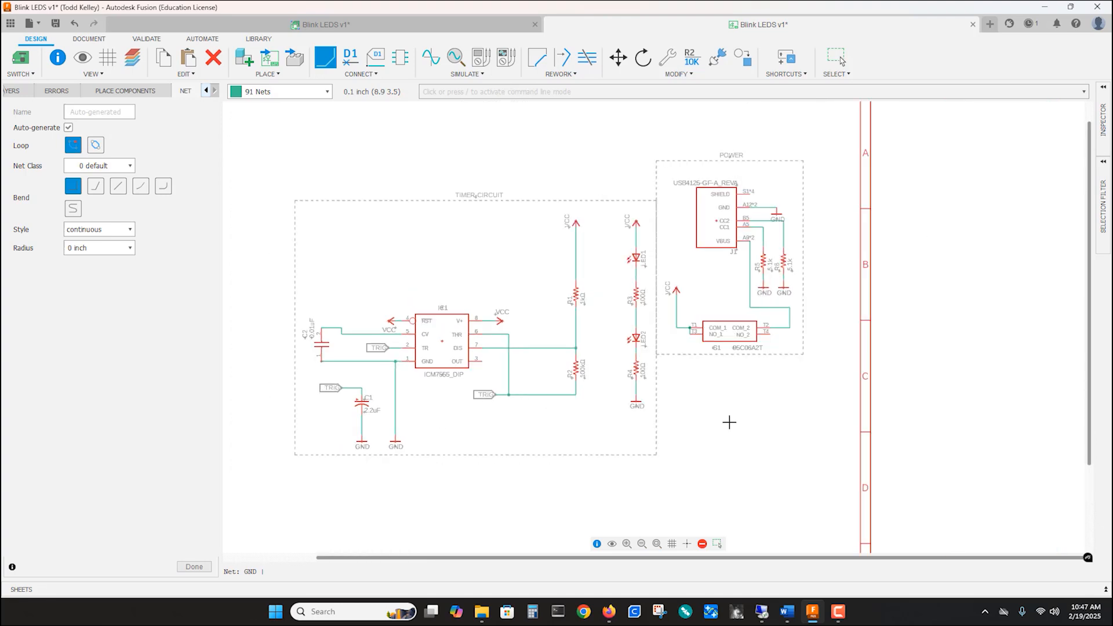
{"action": "scroll", "coordinate": [718, 420], "scroll_direction": "up", "scroll_amount": 1}
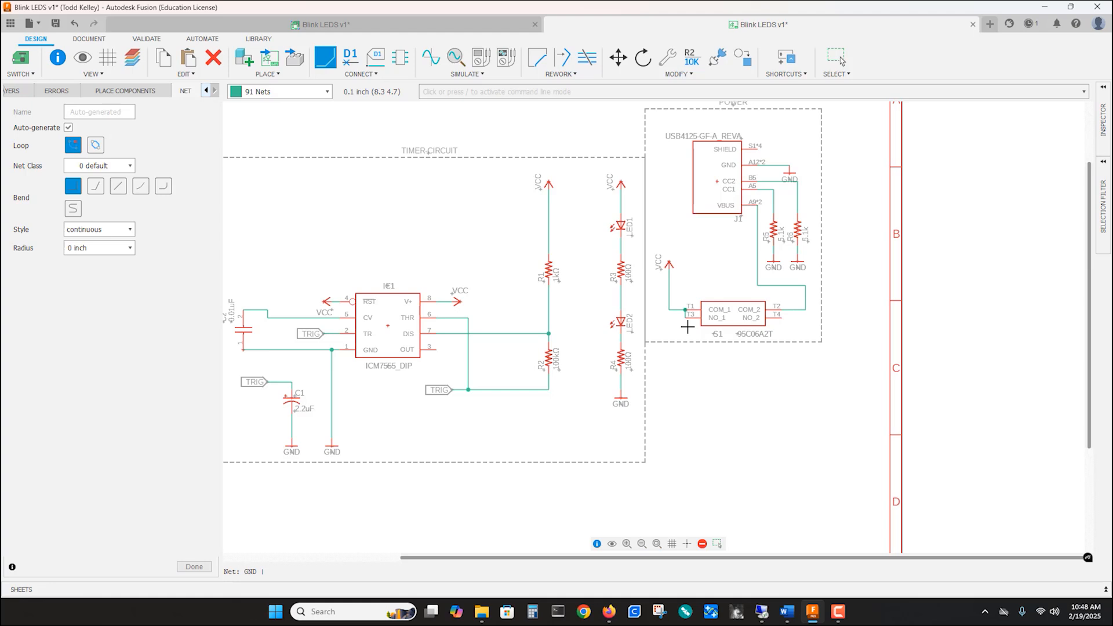
{"action": "scroll", "coordinate": [687, 313], "scroll_direction": "up", "scroll_amount": 3}
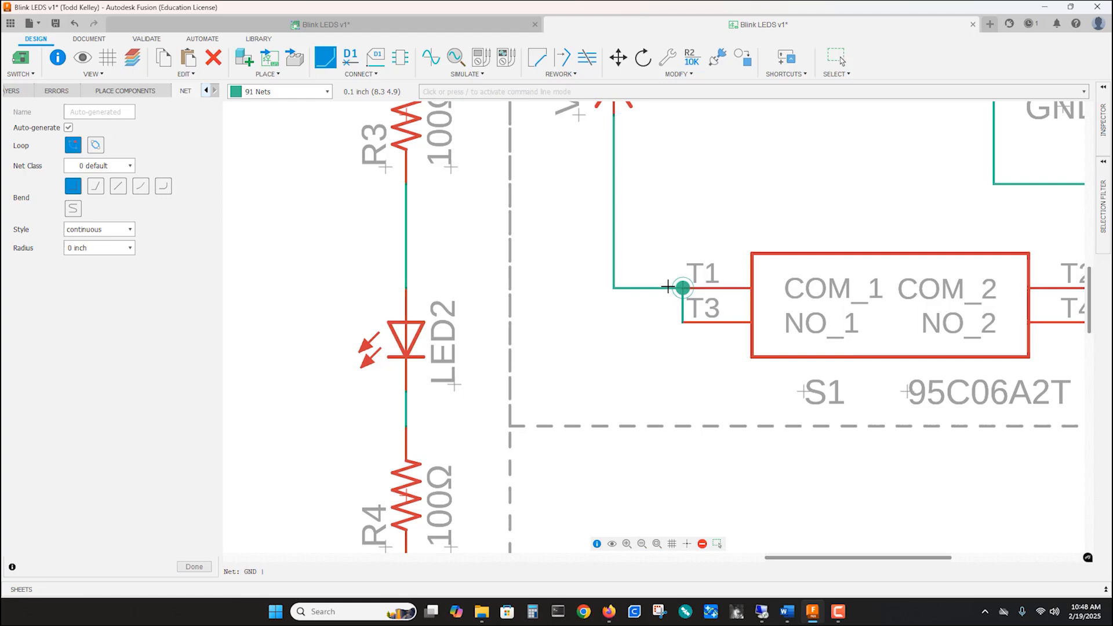
{"action": "left_click", "coordinate": [648, 288]}
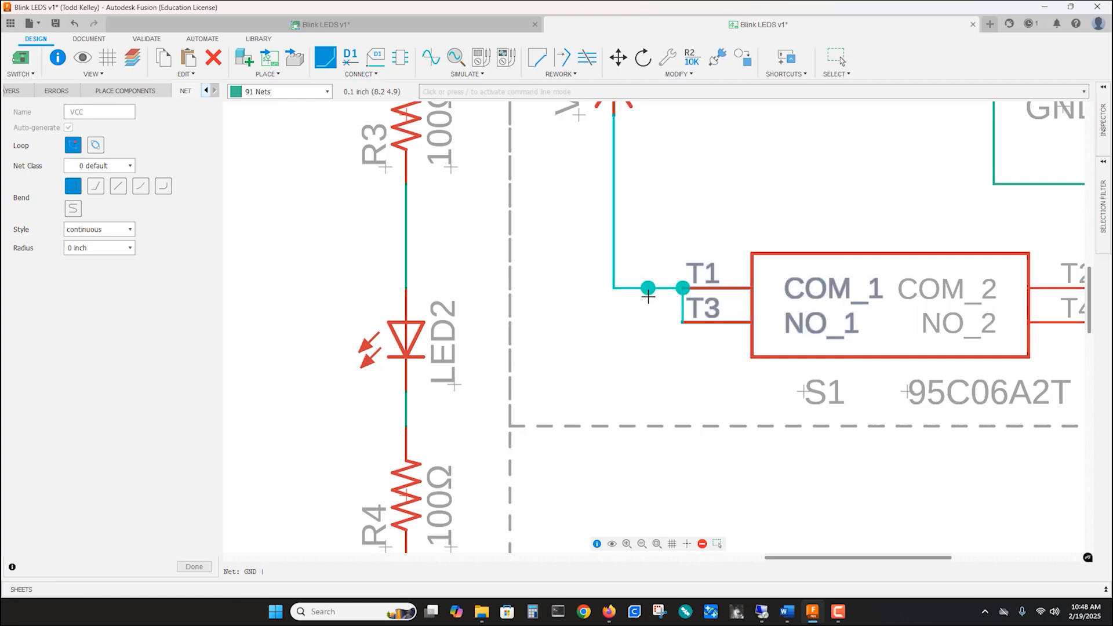
{"action": "key", "text": "Escape"}
{"action": "key", "text": "Escape"}
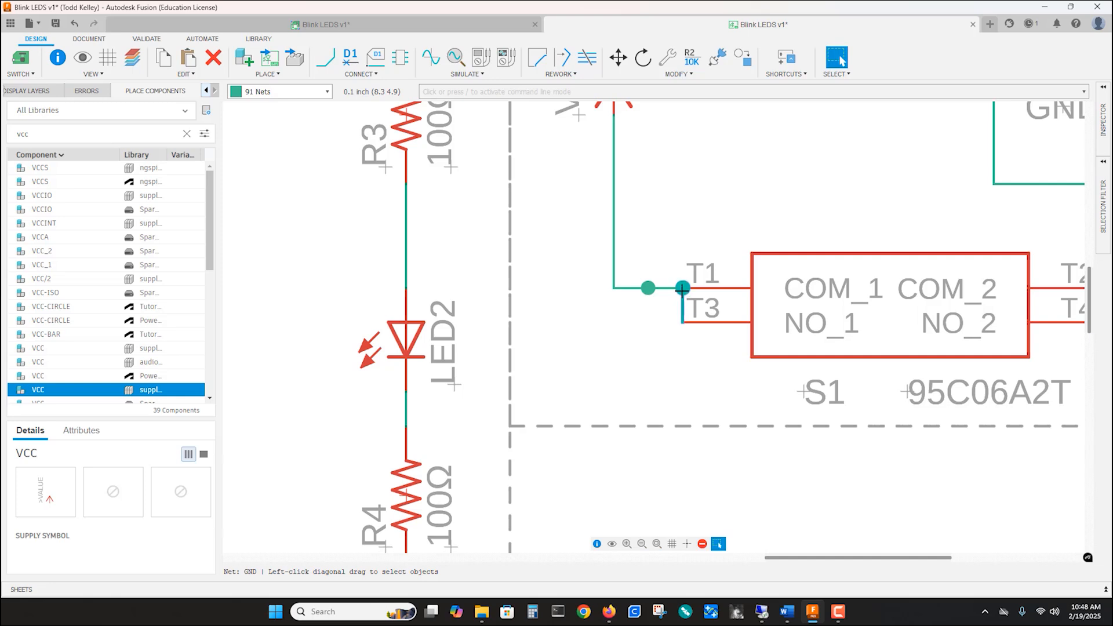
{"action": "key", "text": "Delete"}
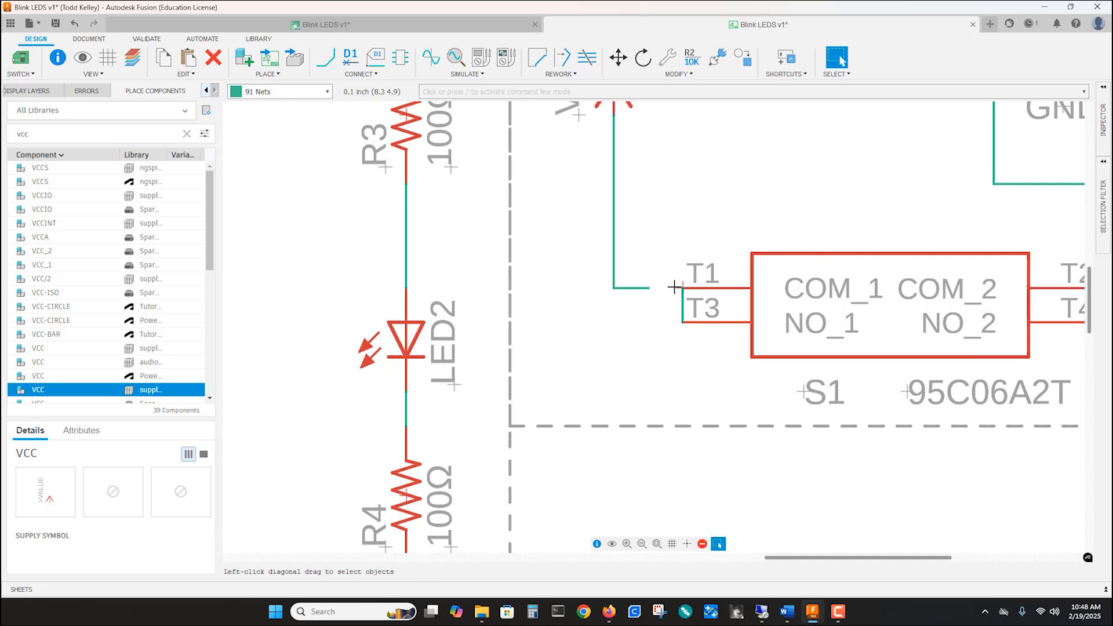
{"action": "key", "text": "Delete"}
Lower the free end of the VCC net so it meets S1's T3 pin
{"action": "left_click_drag", "start_coordinate": [641, 288], "coordinate": [653, 321]}
{"action": "left_click", "coordinate": [682, 322]}
{"action": "key", "text": "Escape"}
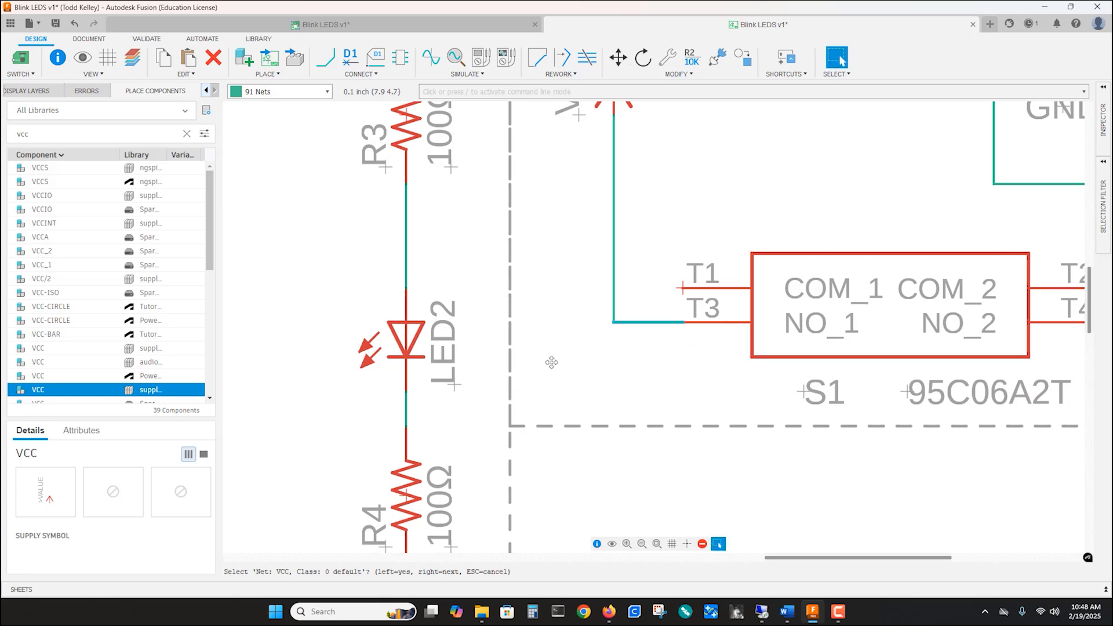
Delete the vertical net segment joining IC1's THR stub to R2's TRIG net, along with the VCC segment at S1's T3 pin
{"action": "scroll", "coordinate": [563, 353], "scroll_direction": "down", "scroll_amount": 2}
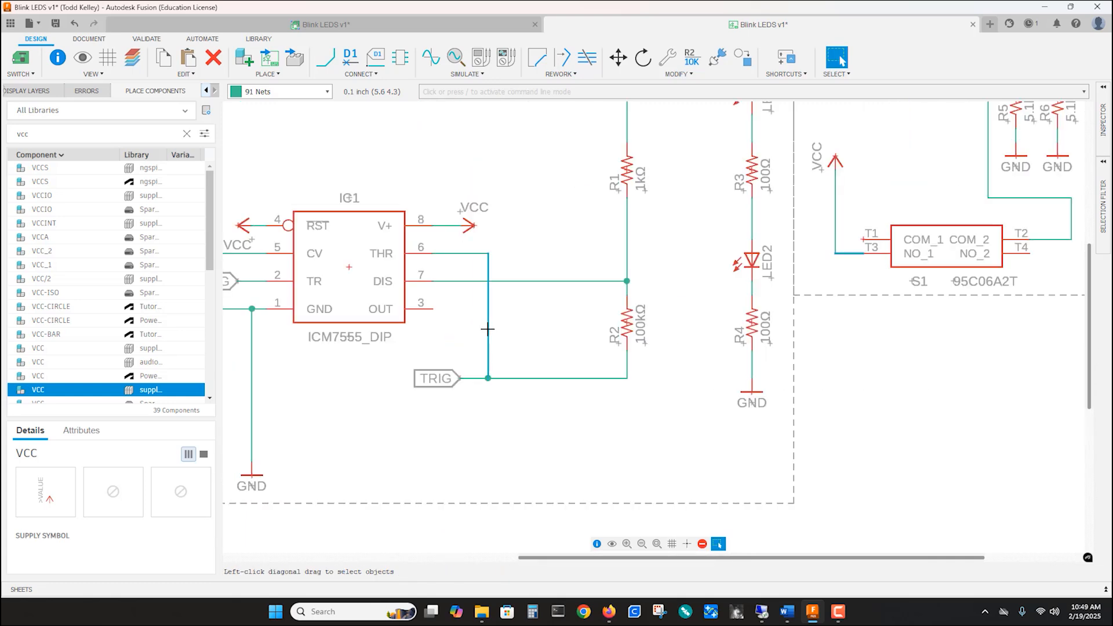
{"action": "left_click", "coordinate": [488, 329]}
{"action": "key", "text": "Delete"}
Copy the TRIG label from R2's net, rotate it 180 degrees, and place it at the end of IC1's THR pin 6 stub
{"action": "right_click", "coordinate": [451, 375]}
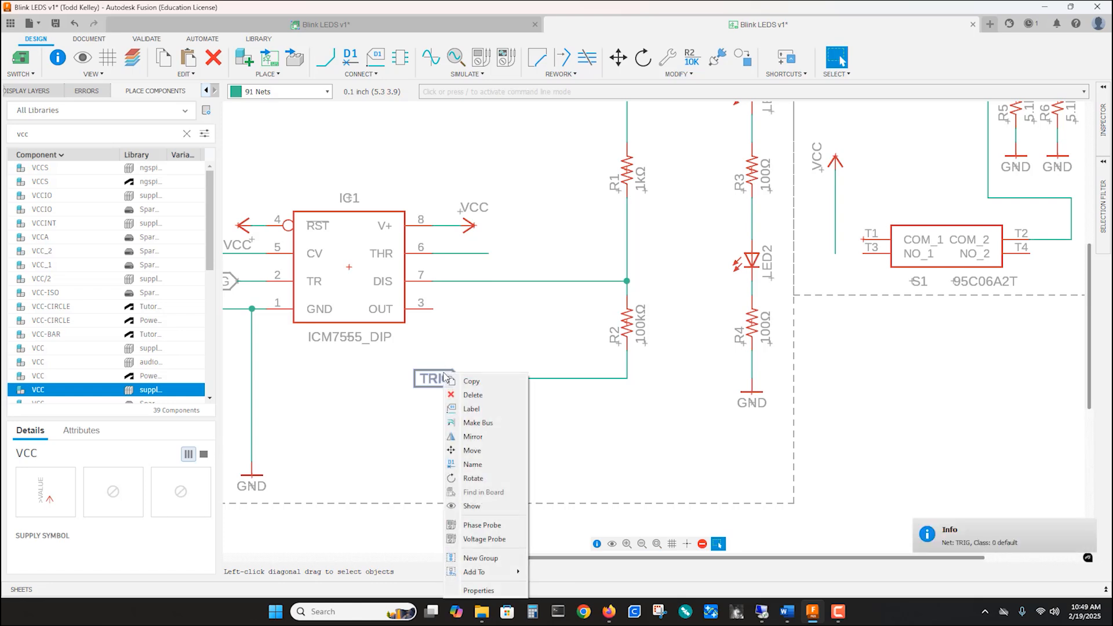
{"action": "left_click", "coordinate": [470, 378]}
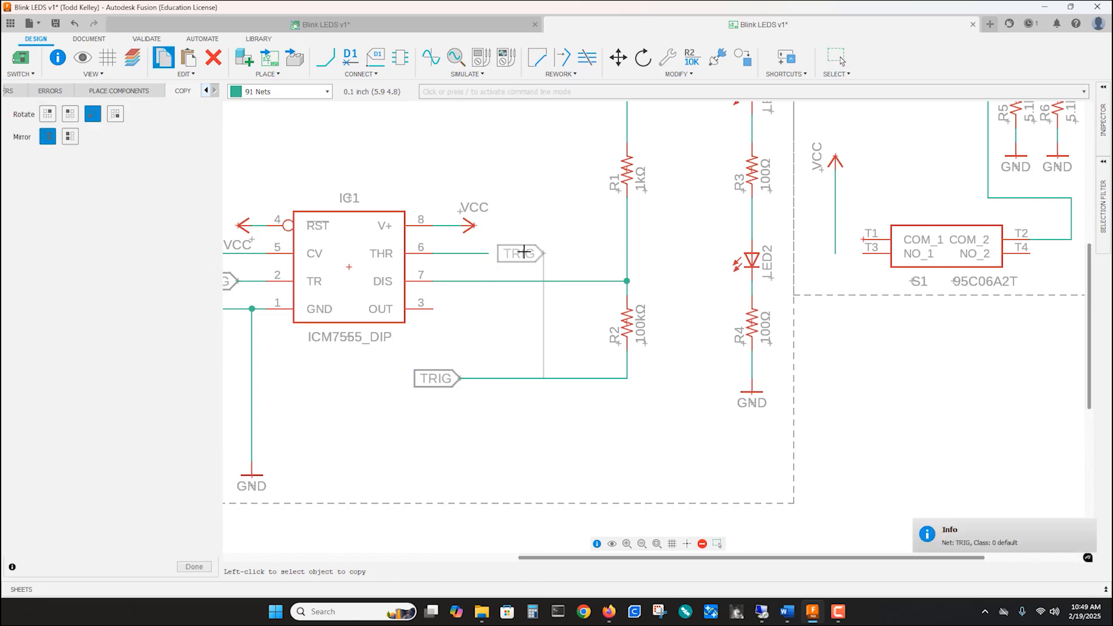
{"action": "right_click", "coordinate": [524, 253]}
{"action": "right_click", "coordinate": [521, 252]}
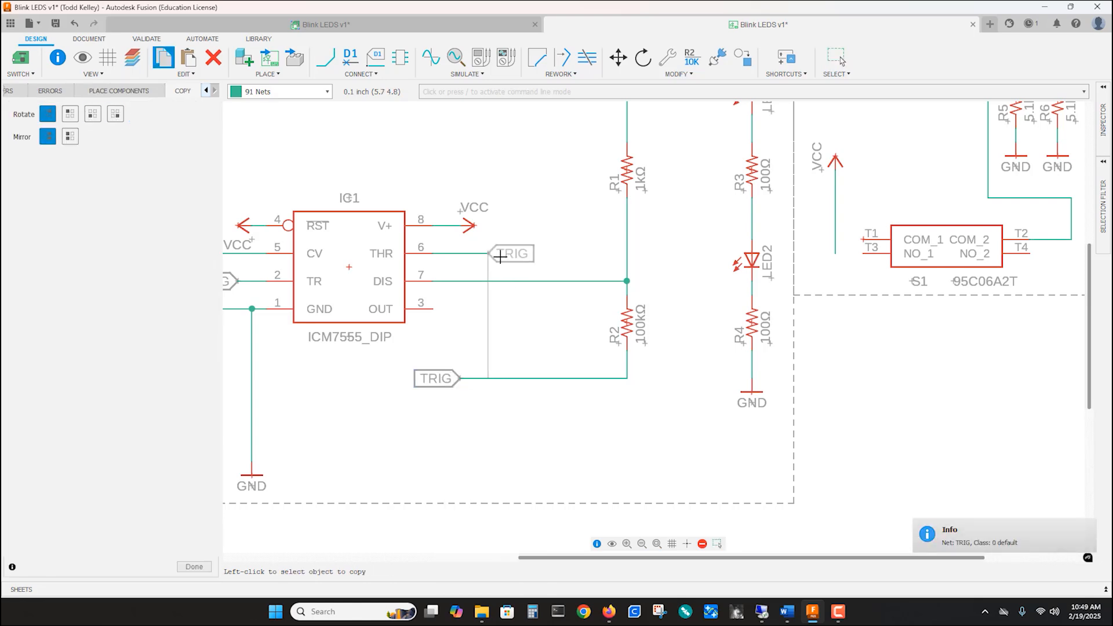
{"action": "left_click", "coordinate": [500, 256]}
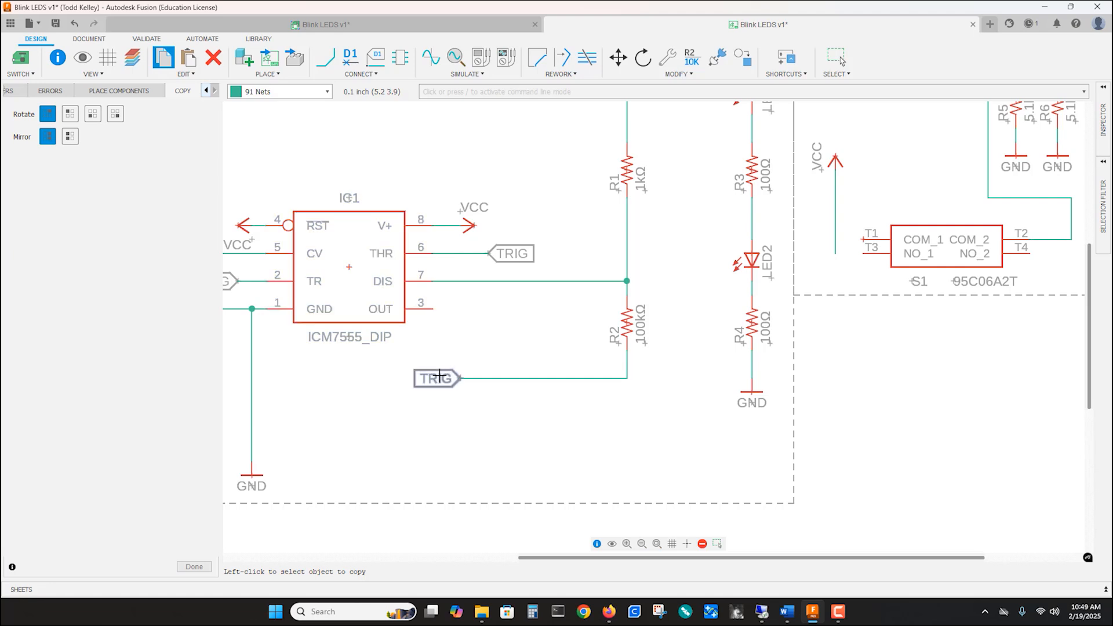
{"action": "left_click", "coordinate": [461, 378]}
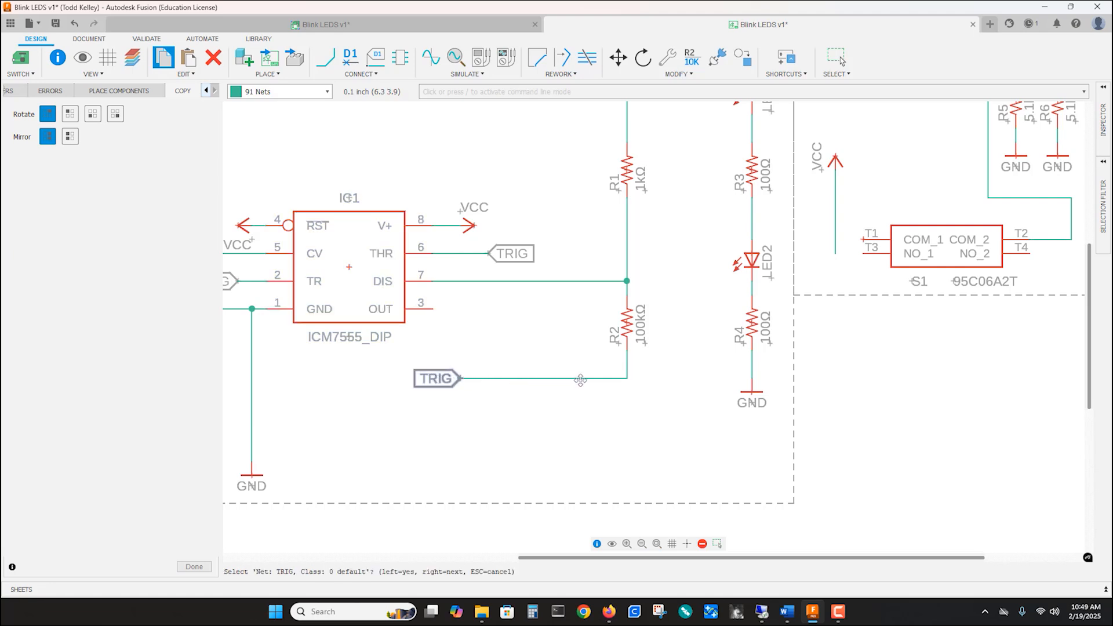
{"action": "left_click", "coordinate": [526, 378]}
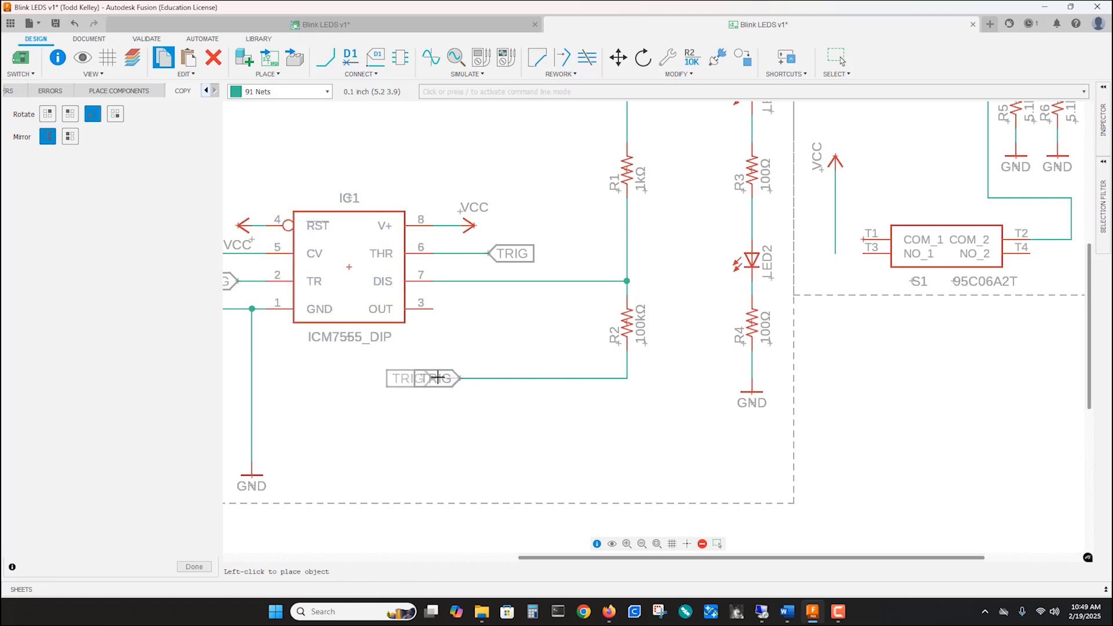
{"action": "key", "text": "Escape"}
{"action": "key", "text": "Escape"}
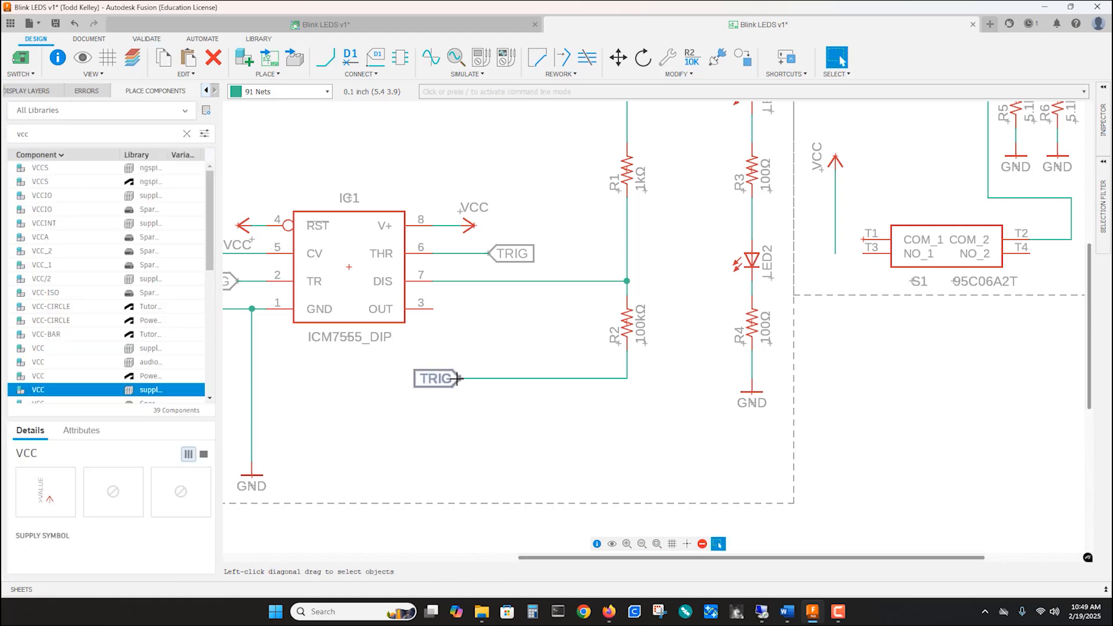
Move the TRIG label closer to R2 and shorten the net below R2 to end at the label
{"action": "left_click_drag", "start_coordinate": [461, 379], "coordinate": [580, 380]}
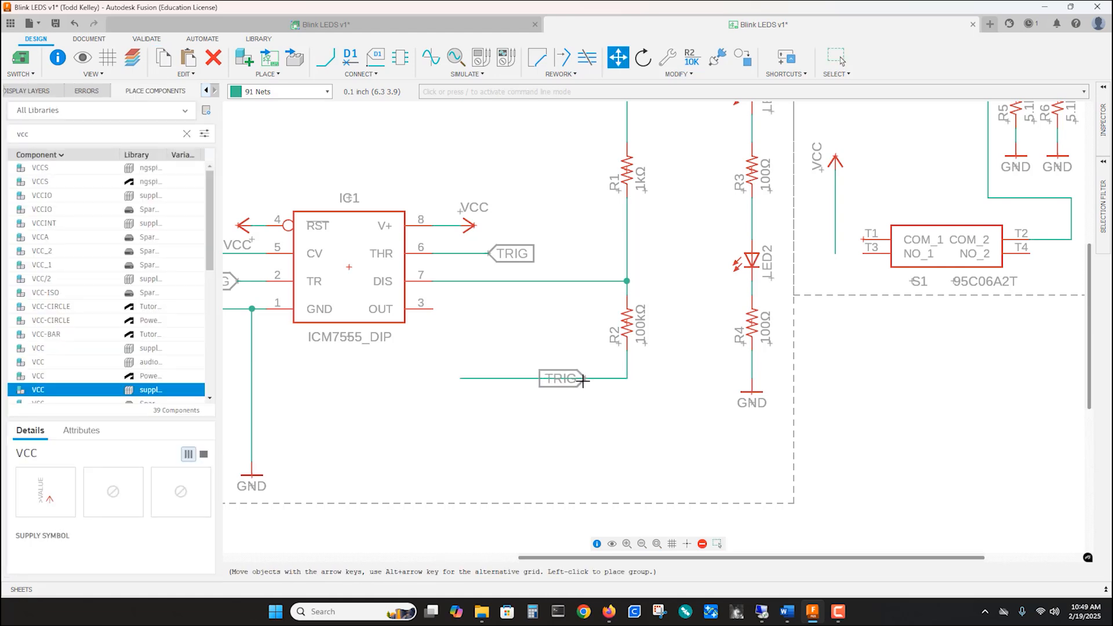
{"action": "left_click", "coordinate": [582, 380]}
{"action": "key", "text": "Escape"}
{"action": "left_click_drag", "start_coordinate": [460, 378], "coordinate": [582, 377]}
{"action": "left_click", "coordinate": [582, 378]}
{"action": "key", "text": "Escape"}
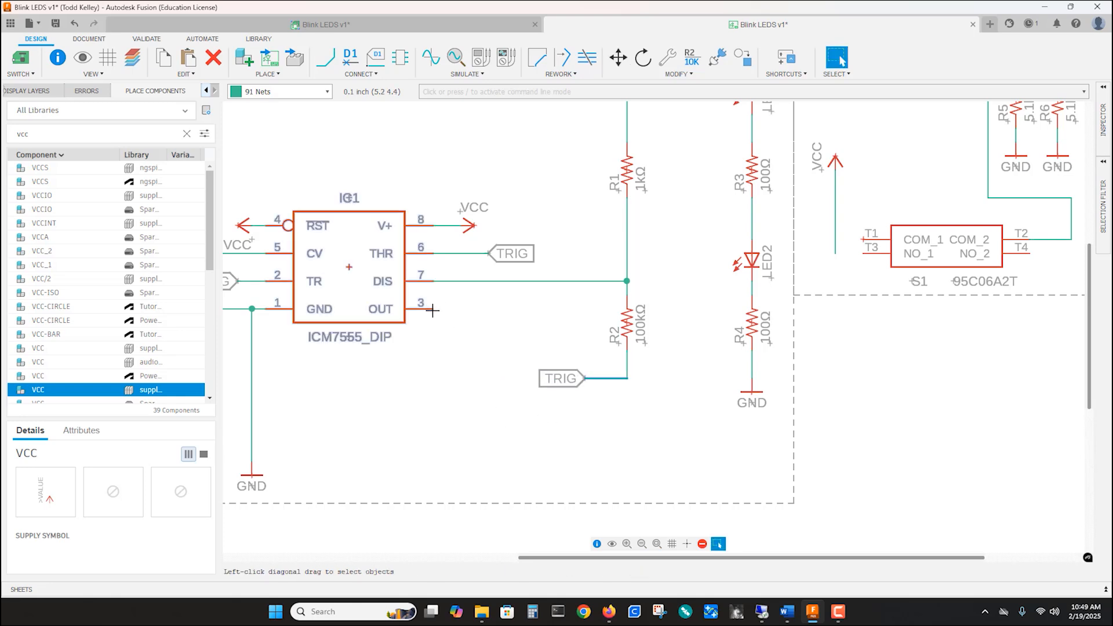
Wire IC1's OUT pin 3 below R2's TRIG label and up to the net between R3 and LED2
{"action": "left_click", "coordinate": [326, 57]}
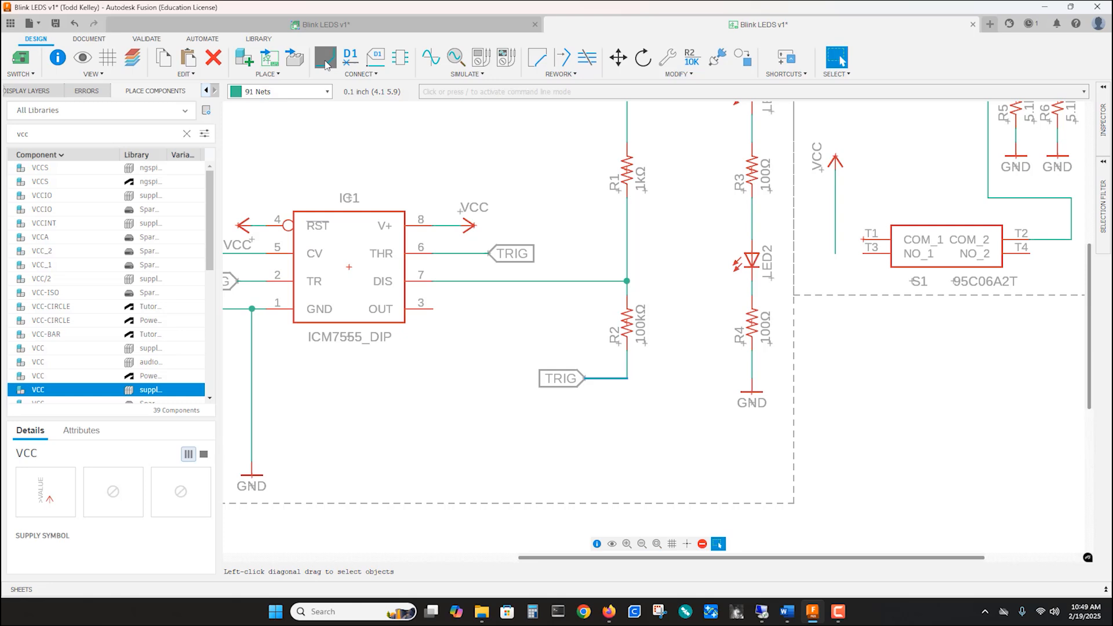
{"action": "left_click", "coordinate": [430, 310]}
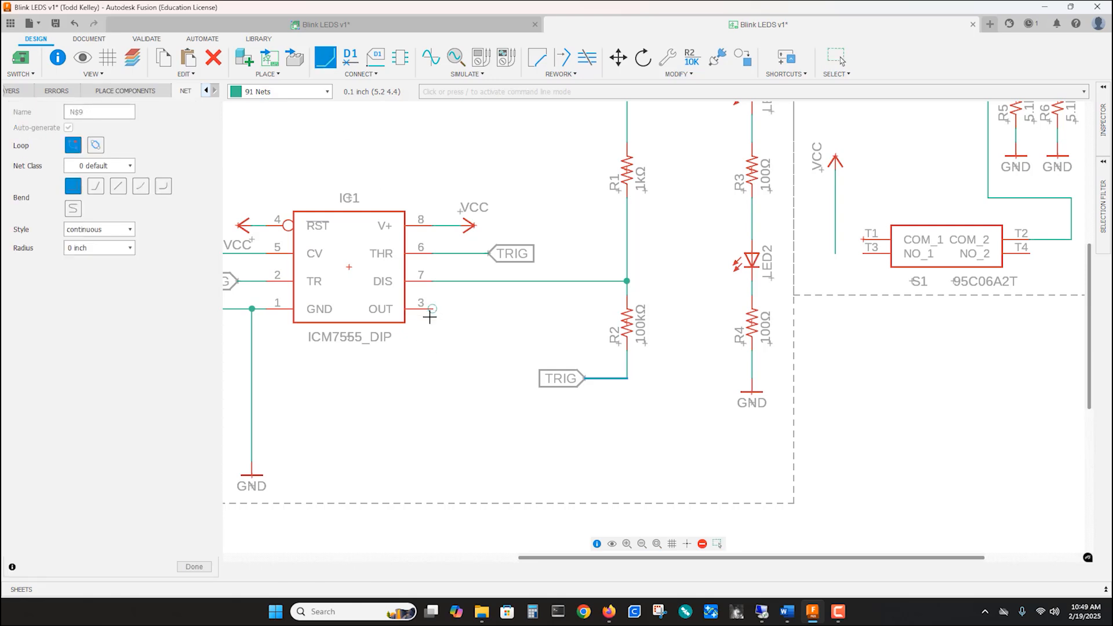
{"action": "left_click", "coordinate": [446, 434]}
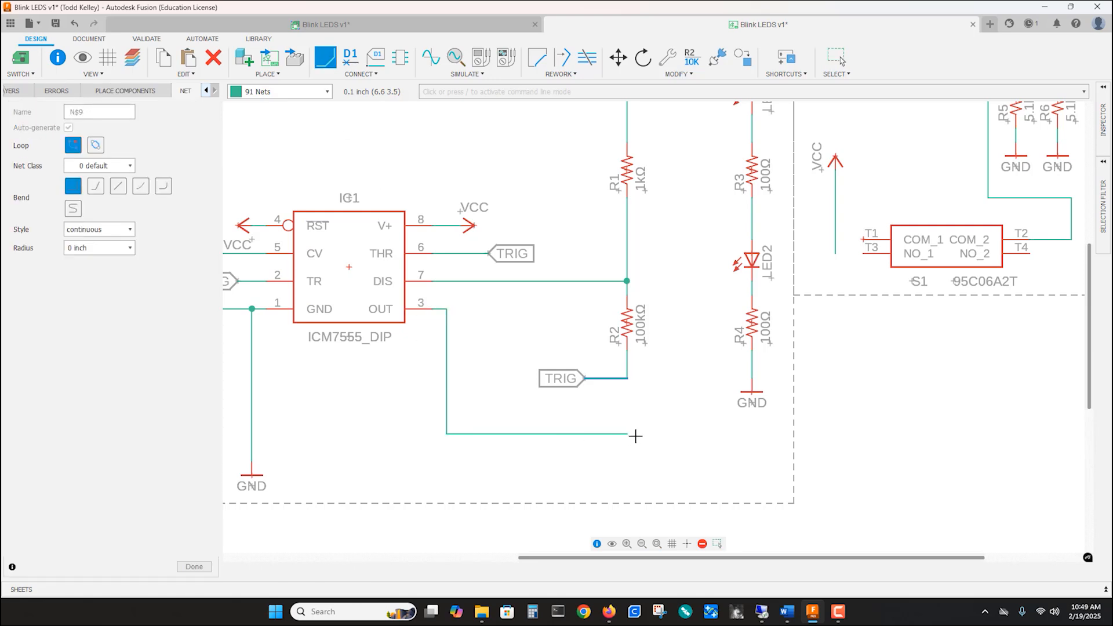
{"action": "left_click", "coordinate": [683, 432]}
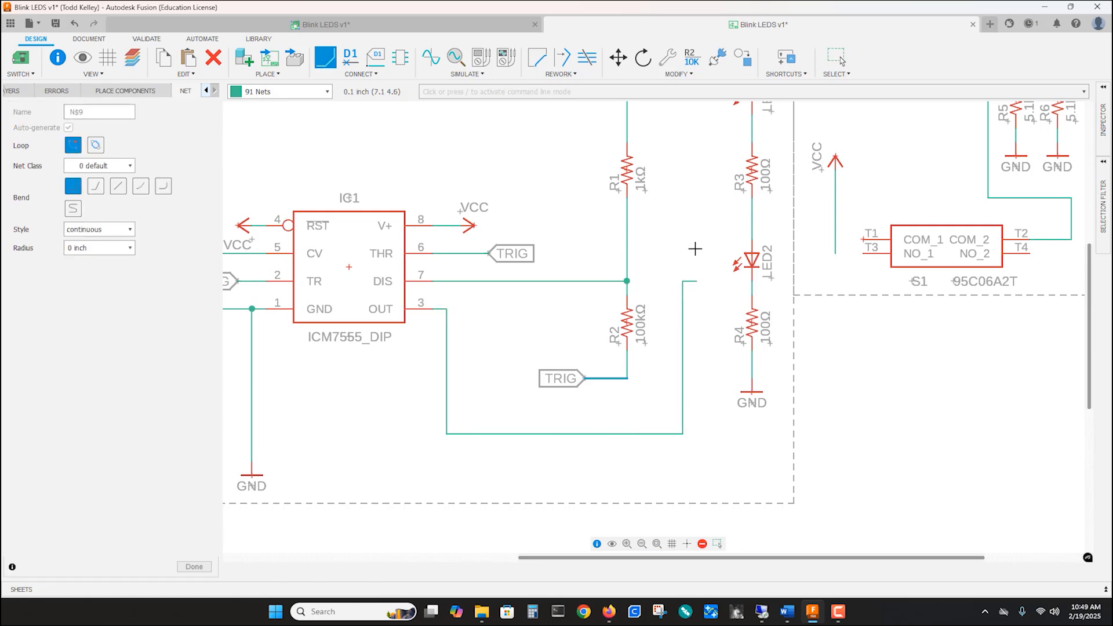
{"action": "left_click", "coordinate": [752, 213]}
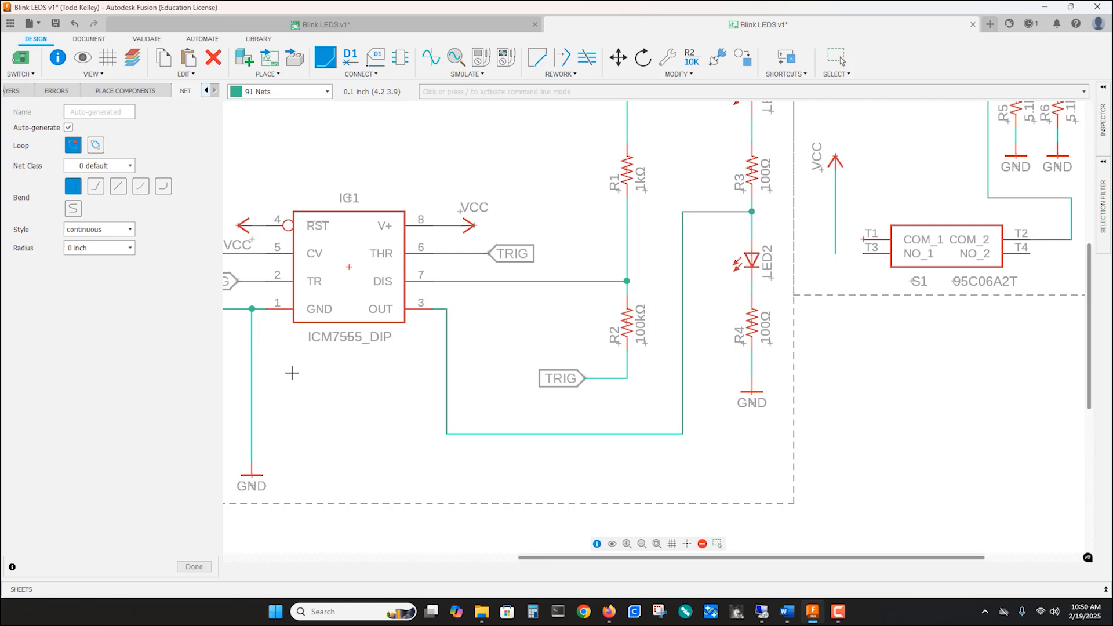
Return to component placement and replace the library filter with "header"
{"action": "scroll", "coordinate": [330, 377], "scroll_direction": "down", "scroll_amount": 3}
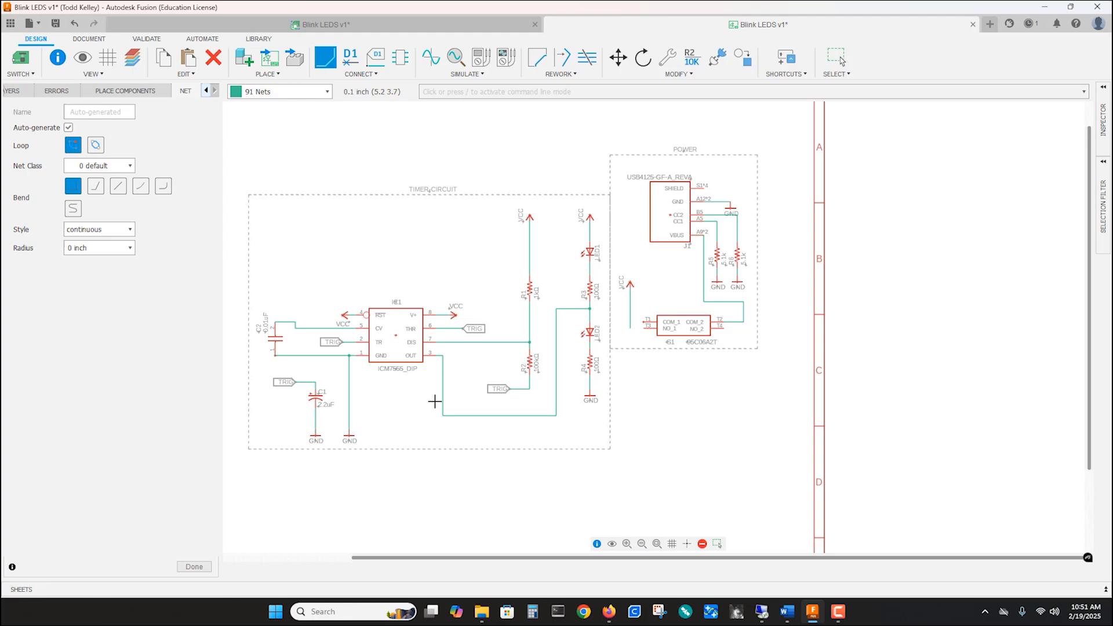
{"action": "left_click", "coordinate": [208, 91]}
{"action": "left_click", "coordinate": [208, 91]}
{"action": "left_click", "coordinate": [215, 91]}
{"action": "left_click", "coordinate": [215, 91]}
{"action": "left_click", "coordinate": [162, 92]}
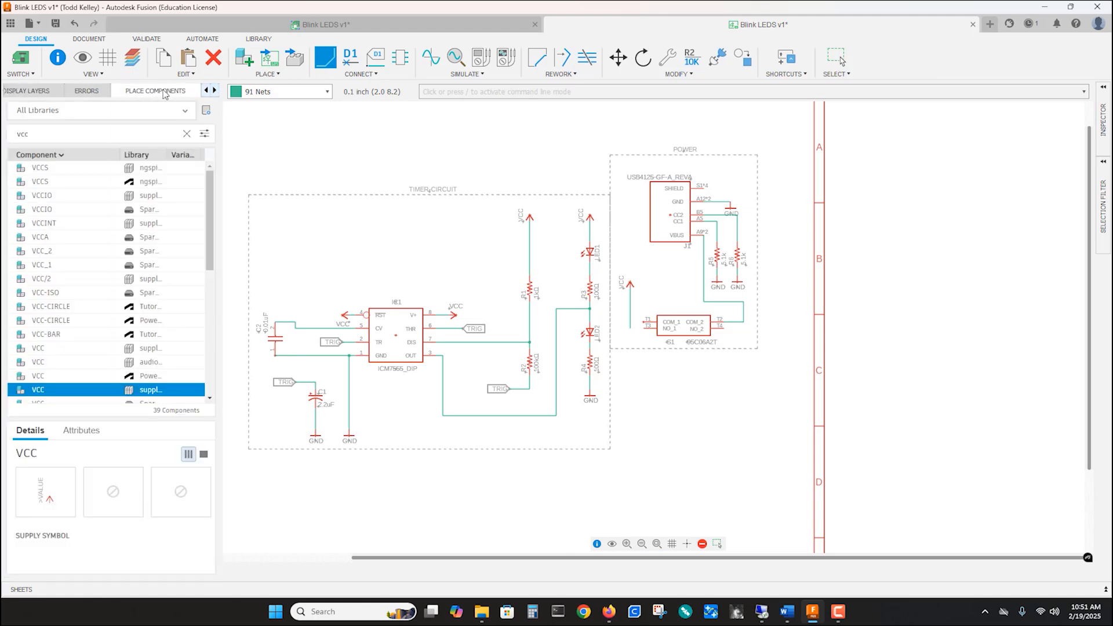
{"action": "left_click", "coordinate": [187, 134]}
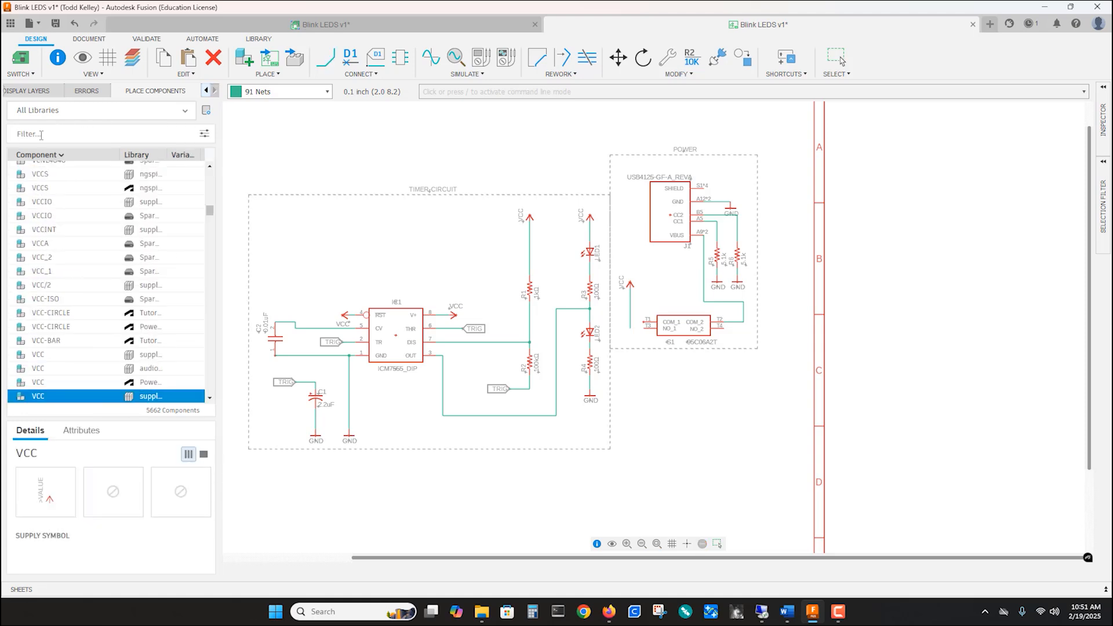
{"action": "type", "text": "header"}
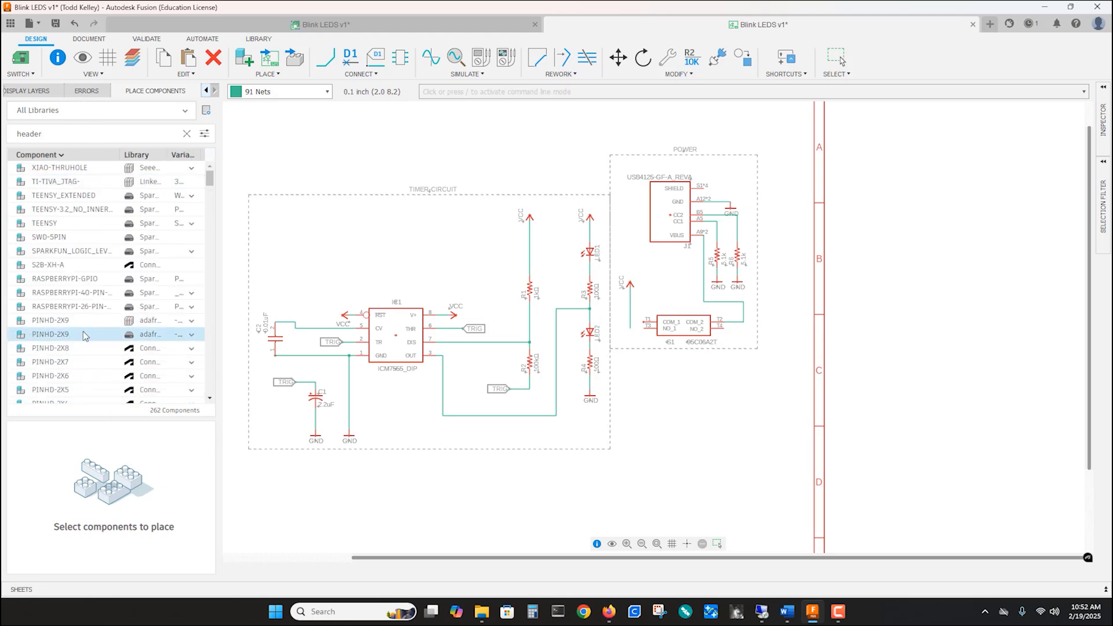
Place two PINHD-1X1 pin headers side by side below IC1's OUT net, inside the Timer-Circuit frame
{"action": "scroll", "coordinate": [79, 340], "scroll_direction": "down", "scroll_amount": 4}
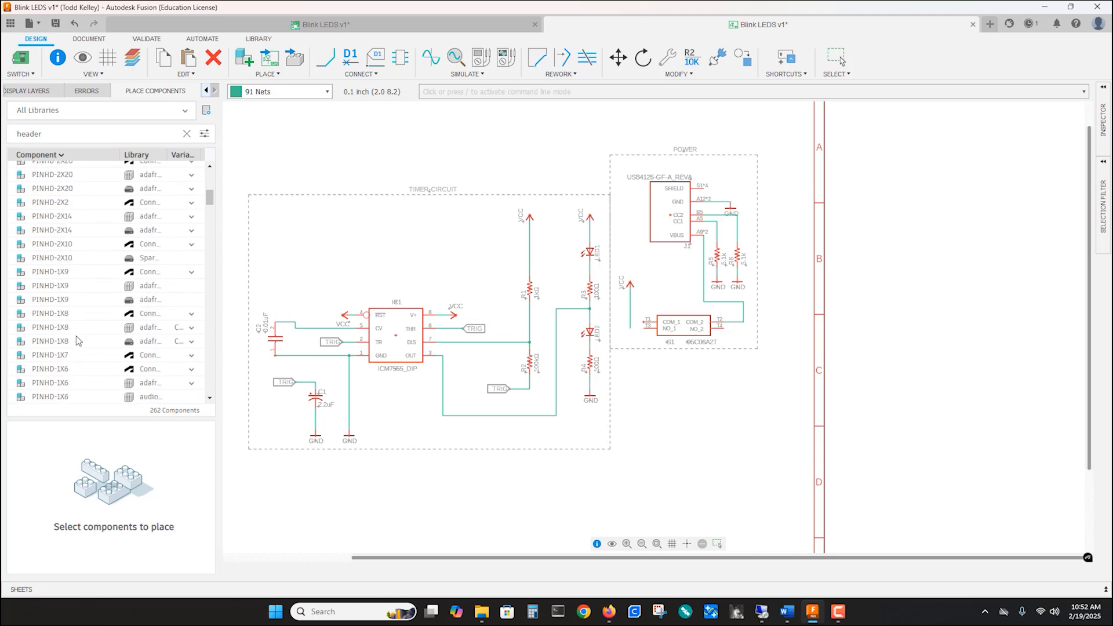
{"action": "scroll", "coordinate": [78, 341], "scroll_direction": "down", "scroll_amount": 4}
{"action": "scroll", "coordinate": [78, 340], "scroll_direction": "down", "scroll_amount": 2}
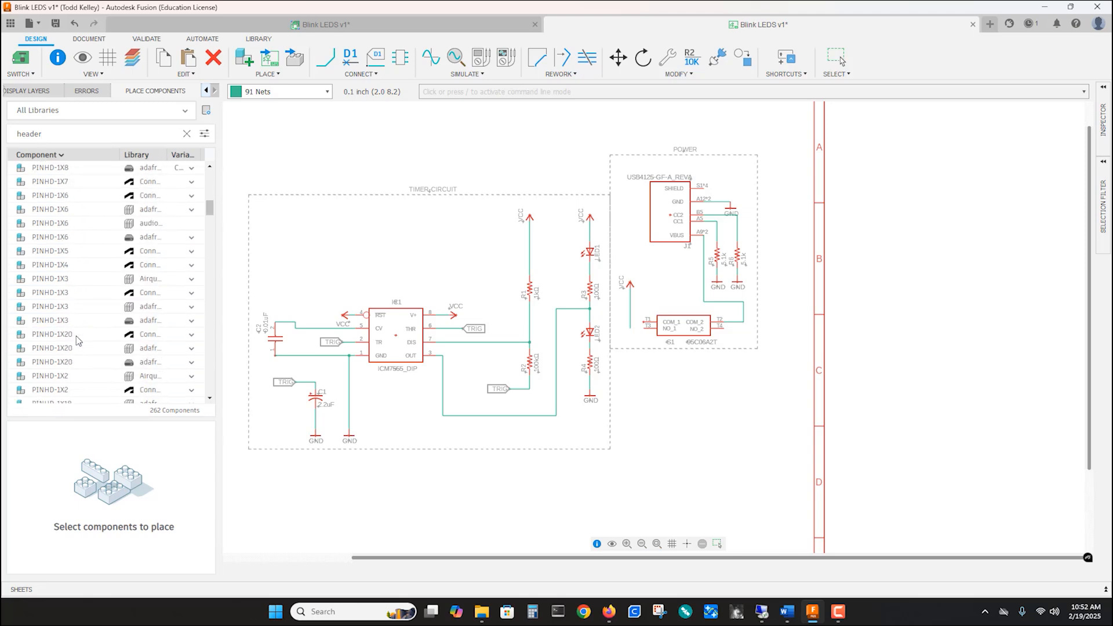
{"action": "scroll", "coordinate": [78, 340], "scroll_direction": "down", "scroll_amount": 2}
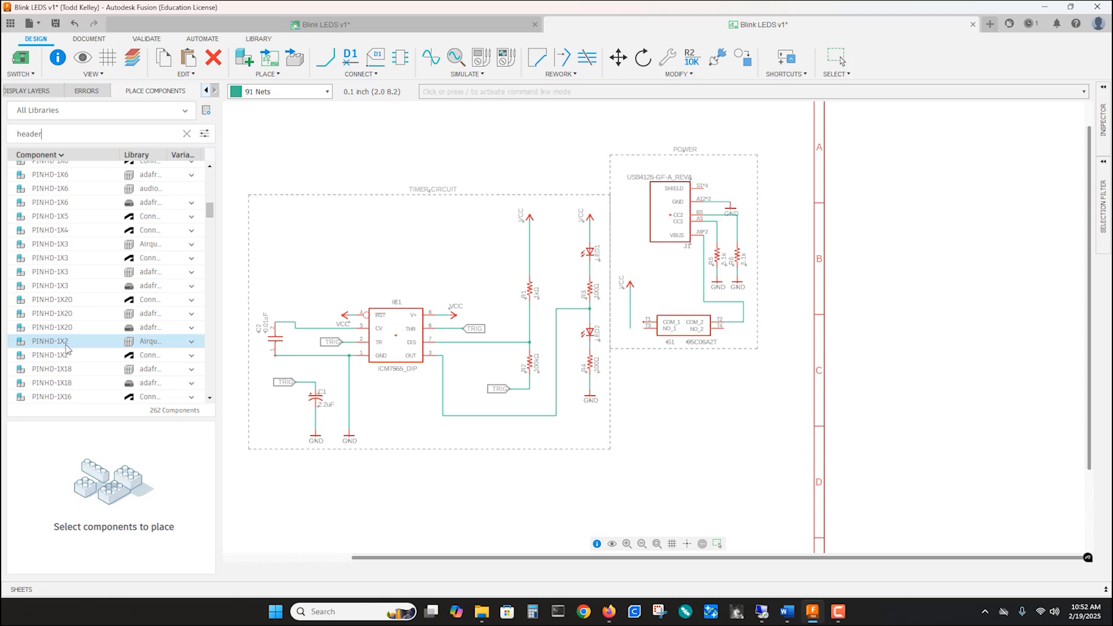
{"action": "left_click", "coordinate": [64, 342]}
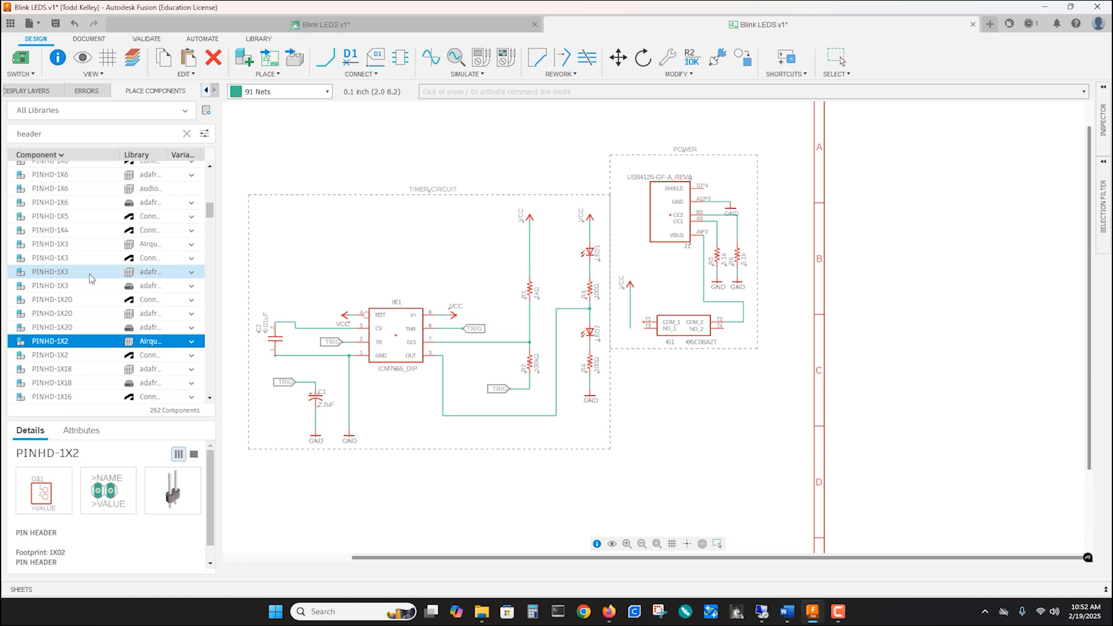
{"action": "scroll", "coordinate": [75, 284], "scroll_direction": "down", "scroll_amount": 2}
{"action": "scroll", "coordinate": [75, 284], "scroll_direction": "down", "scroll_amount": 5}
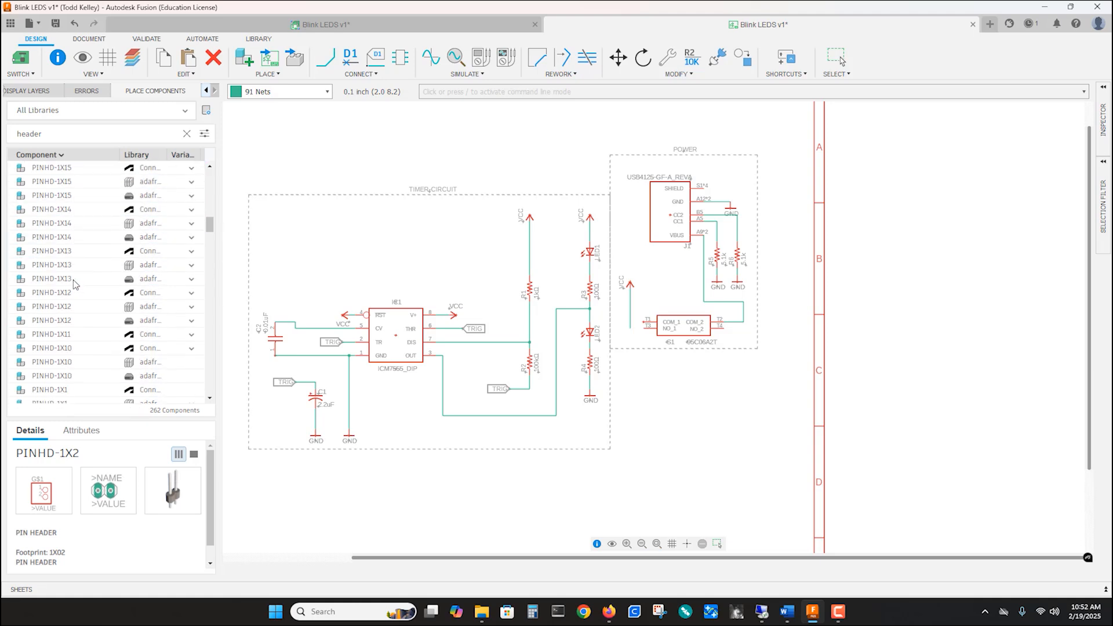
{"action": "left_click", "coordinate": [54, 390]}
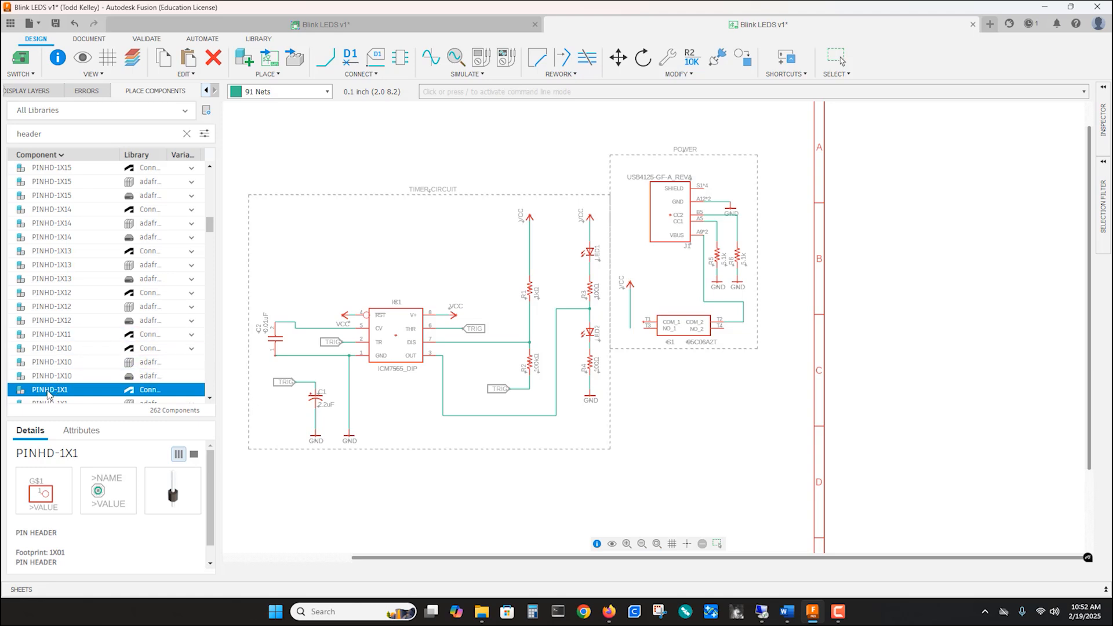
{"action": "double_click", "coordinate": [48, 392]}
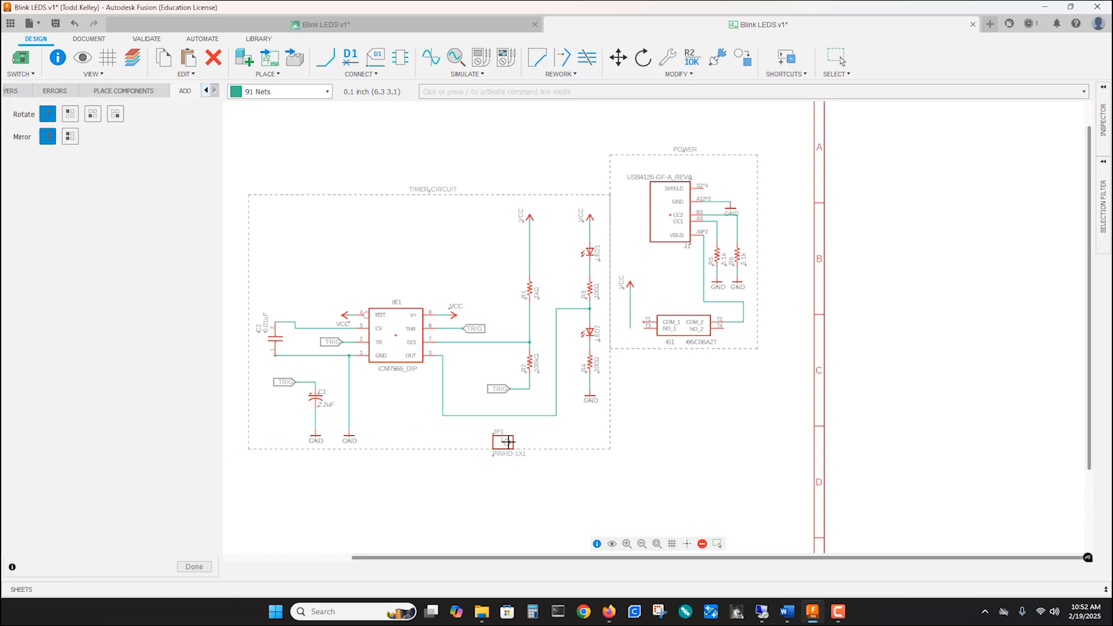
{"action": "left_click", "coordinate": [505, 436]}
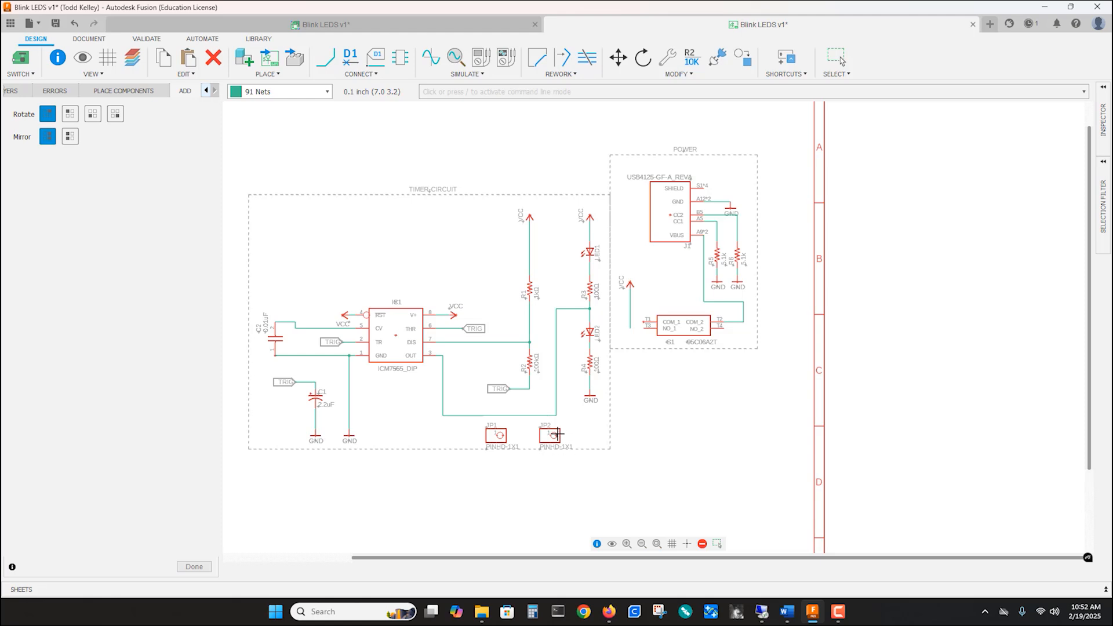
{"action": "left_click", "coordinate": [556, 436]}
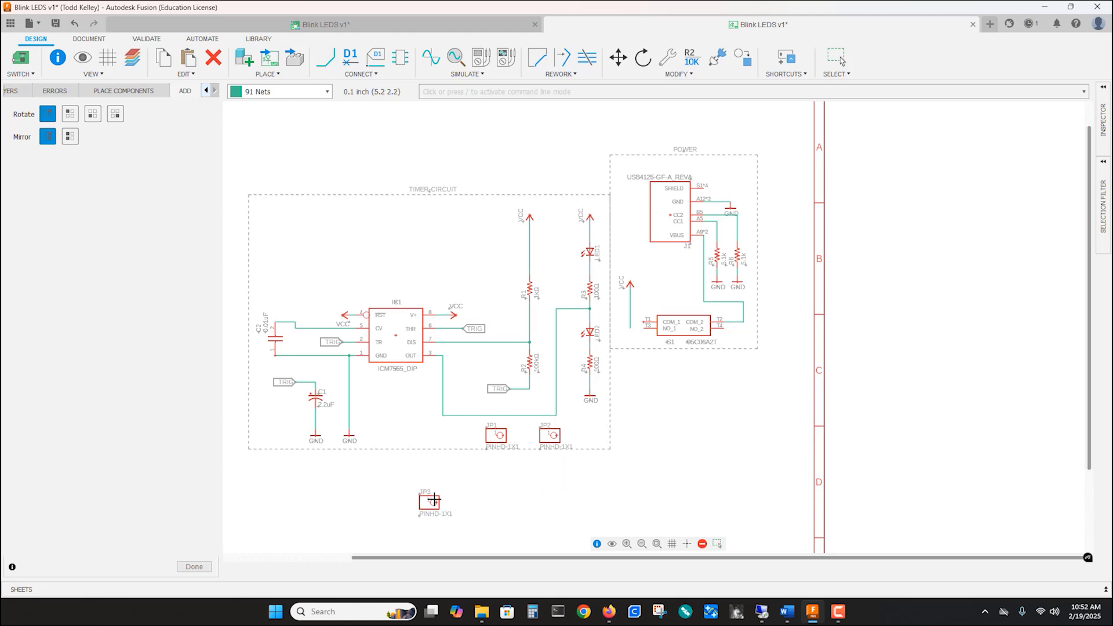
{"action": "key", "text": "Escape"}
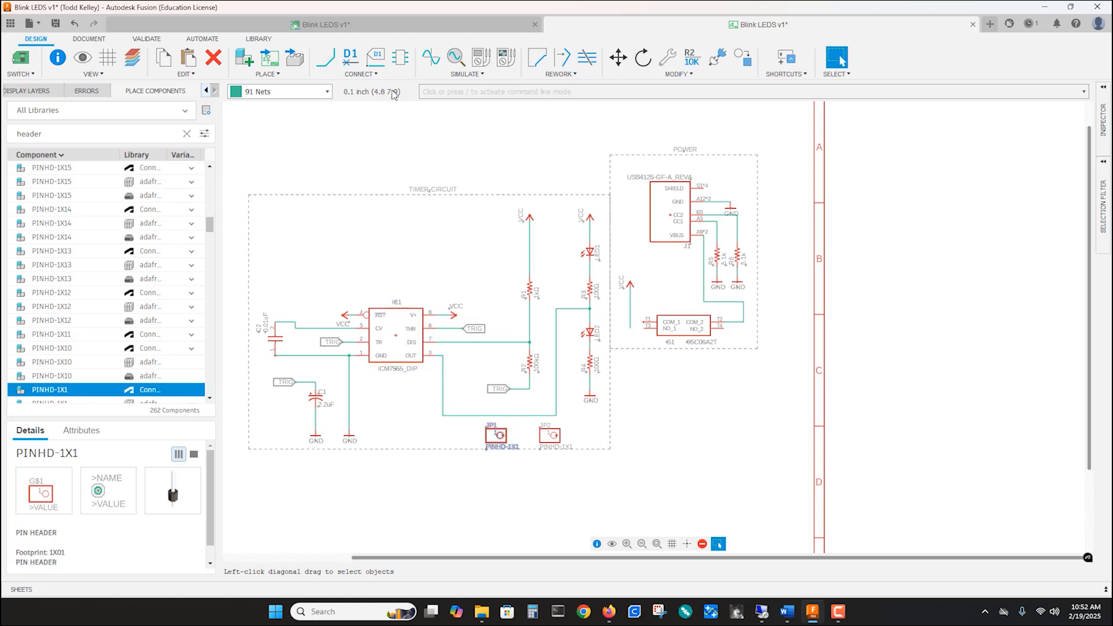
Wire pin header JP1 to the lower corner of IC1's OUT pin 3 net
{"action": "left_click", "coordinate": [325, 58]}
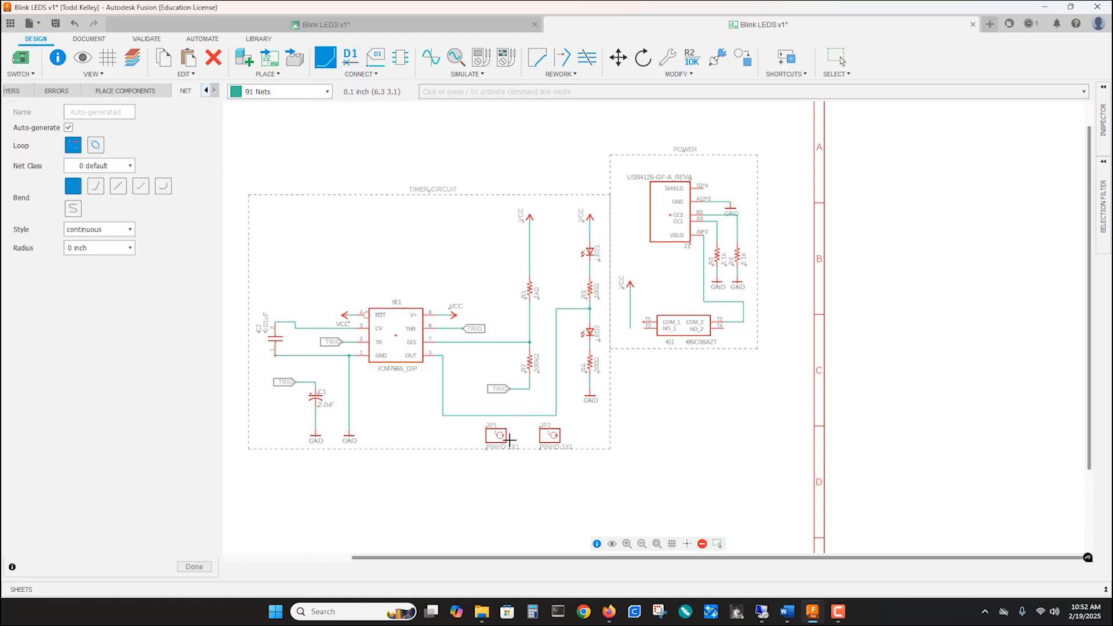
{"action": "left_click", "coordinate": [495, 435]}
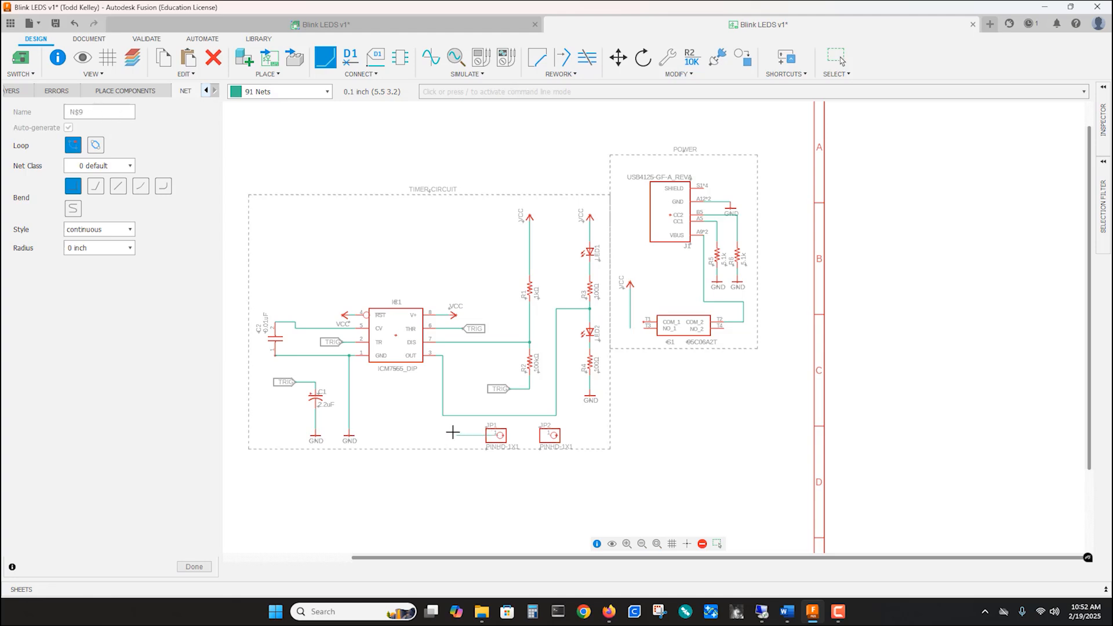
{"action": "left_click", "coordinate": [444, 416]}
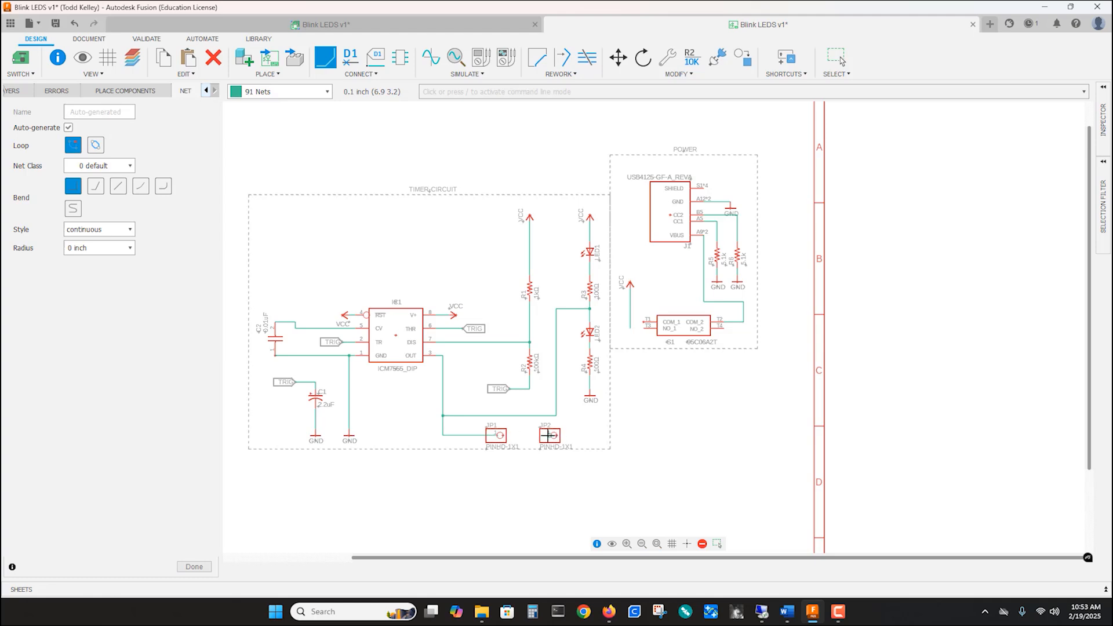
{"action": "left_click", "coordinate": [548, 435]}
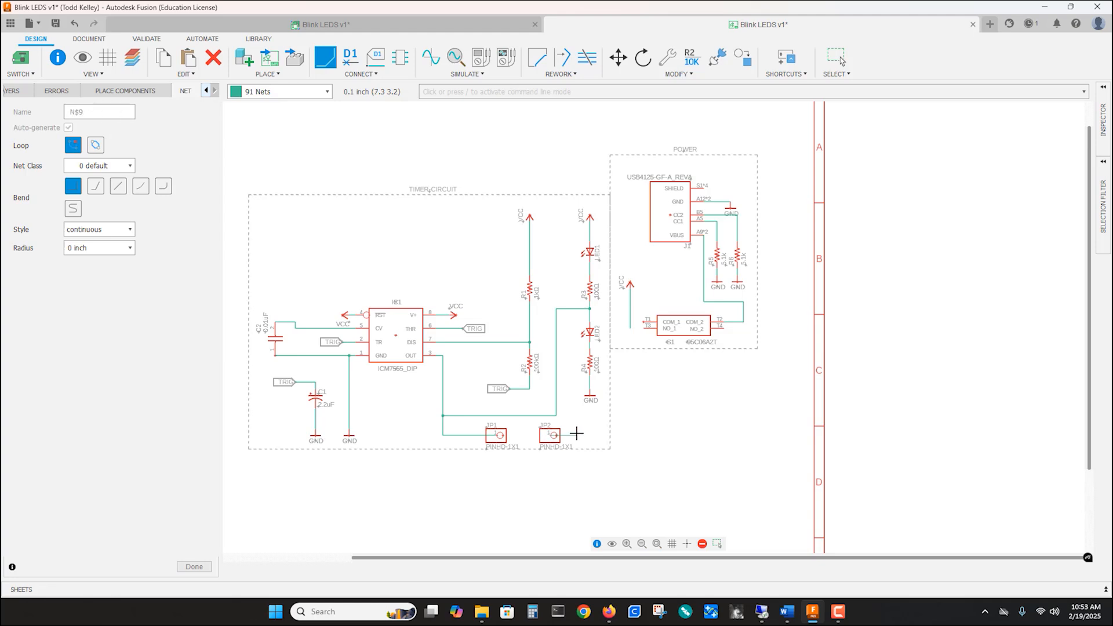
{"action": "key", "text": "Escape"}
{"action": "key", "text": "Escape"}
Rotate pin header JP2 by 180 degrees so its pin faces the R4 side
{"action": "right_click", "coordinate": [551, 435]}
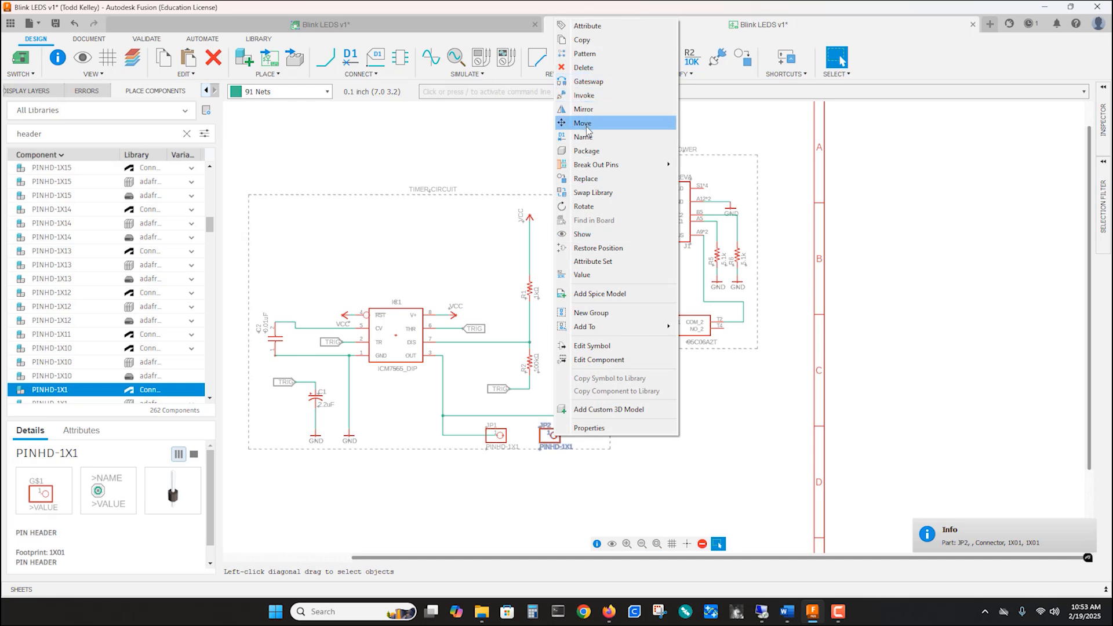
{"action": "left_click", "coordinate": [583, 206]}
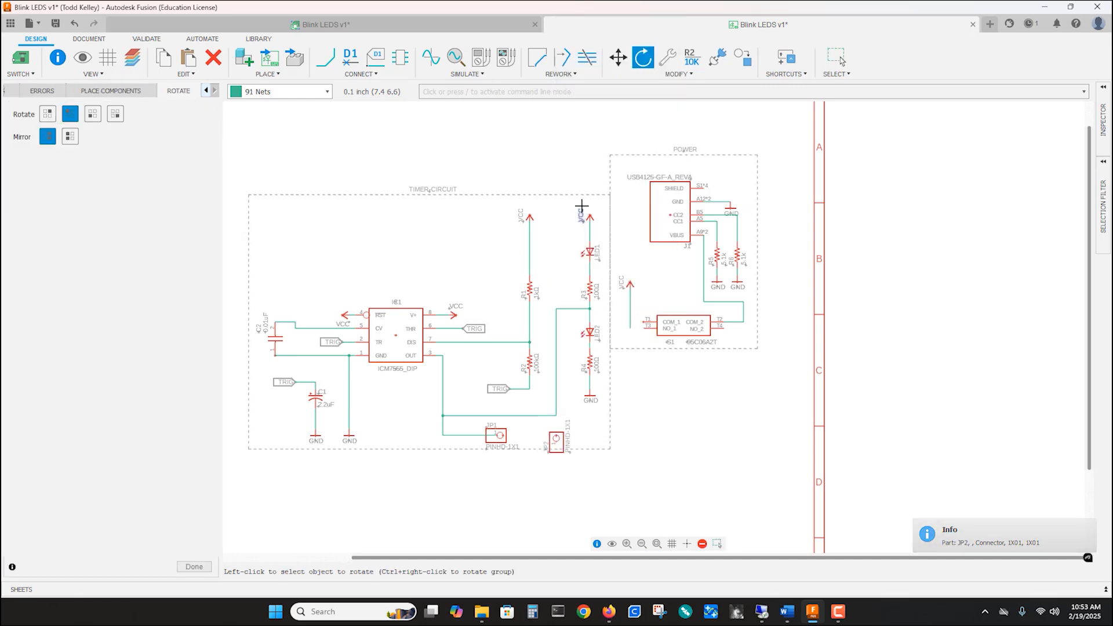
{"action": "left_click", "coordinate": [558, 439]}
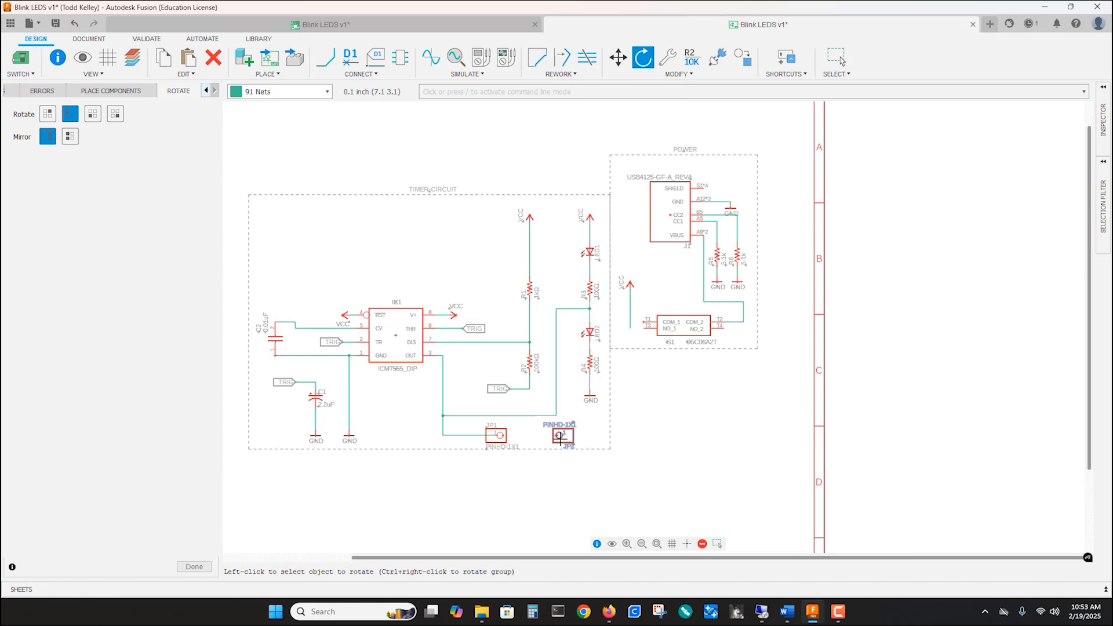
{"action": "key", "text": "Escape"}
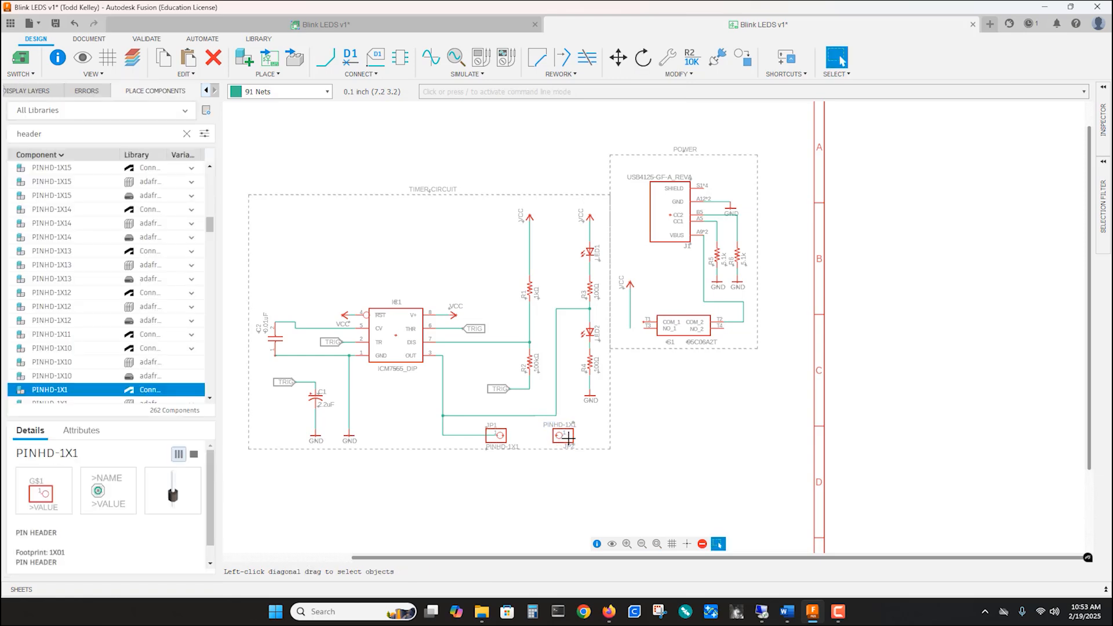
Wire pin header JP2 to the net between R4 and its GND symbol
{"action": "left_click", "coordinate": [325, 57]}
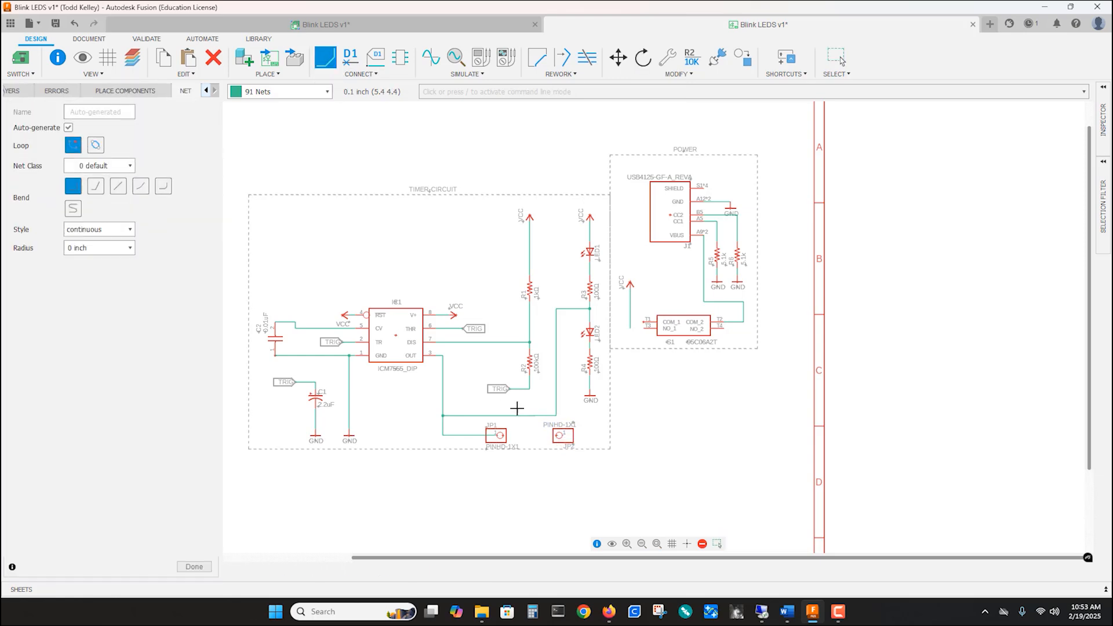
{"action": "left_click", "coordinate": [562, 436]}
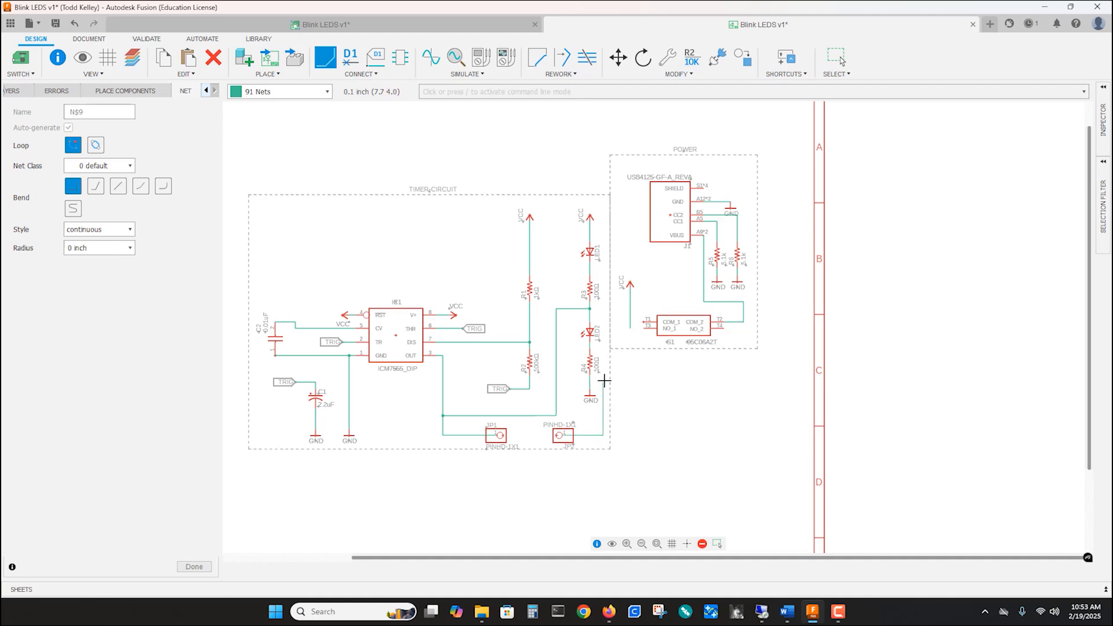
{"action": "left_click", "coordinate": [589, 382]}
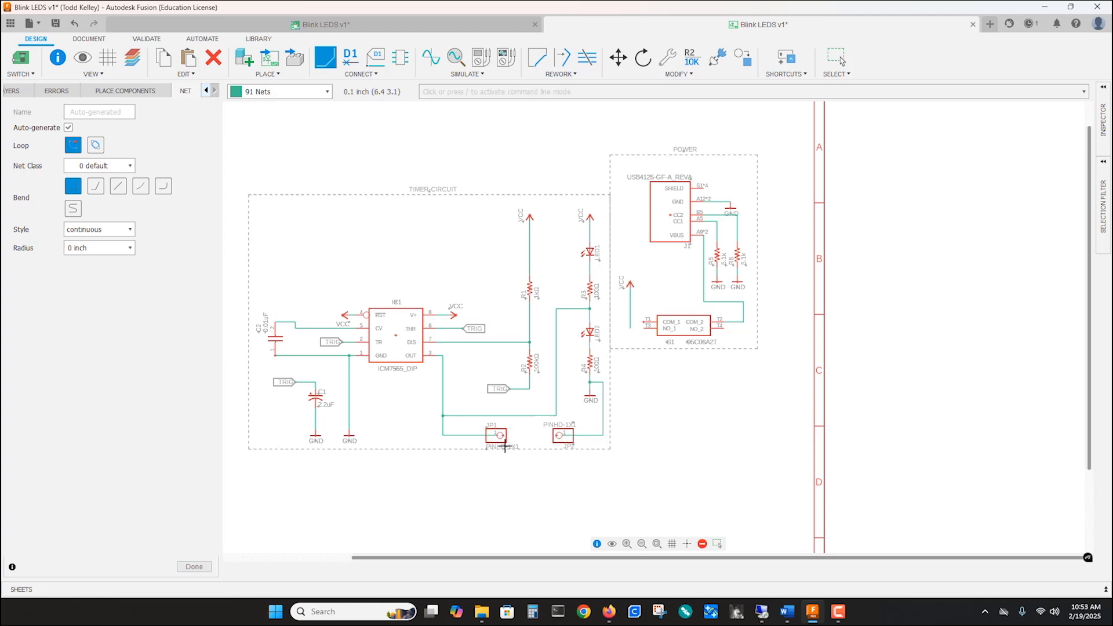
Wire the POWER block's VCC symbol to pin T3 (NO_1) of switch S1
{"action": "scroll", "coordinate": [649, 342], "scroll_direction": "up", "scroll_amount": 4}
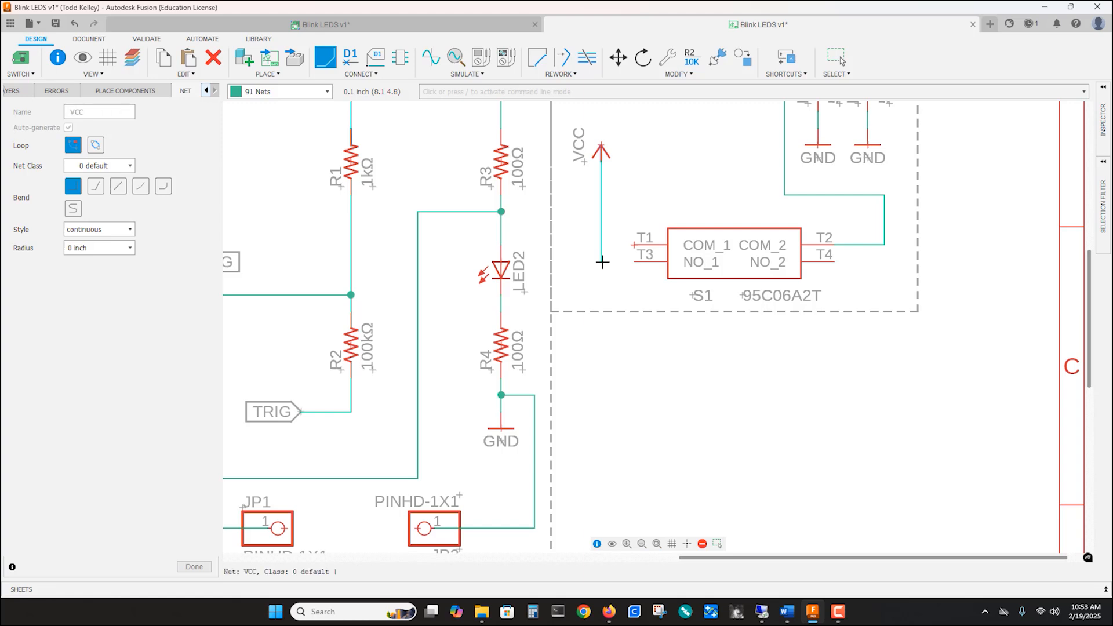
{"action": "left_click", "coordinate": [635, 261]}
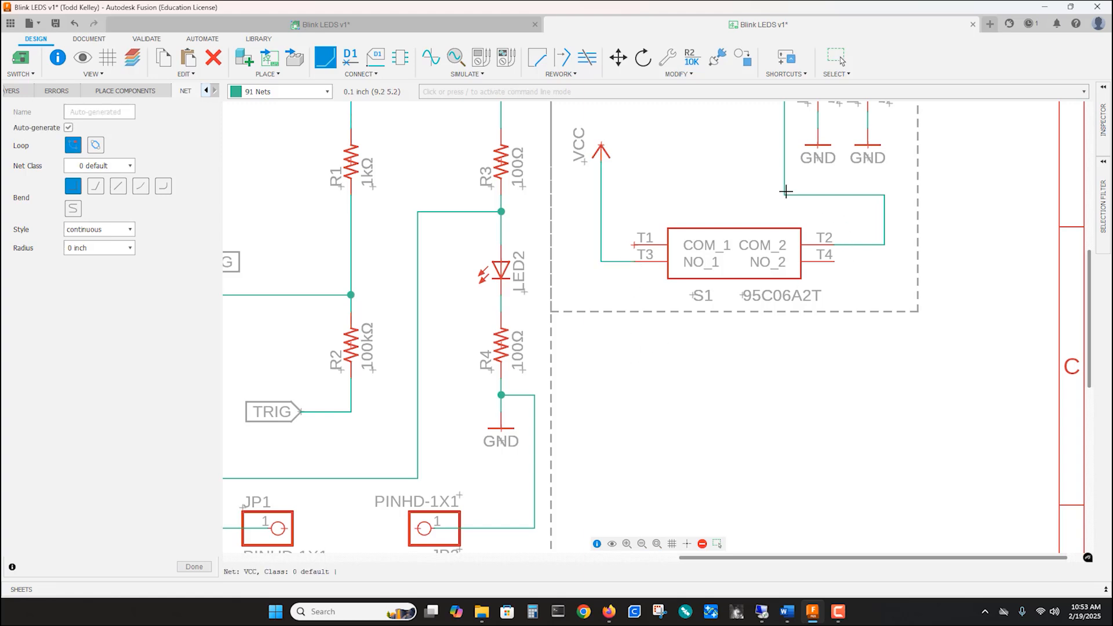
Save the completed schematic as a new version with the description "User Saved"
{"action": "scroll", "coordinate": [788, 188], "scroll_direction": "down", "scroll_amount": 6}
{"action": "scroll", "coordinate": [745, 231], "scroll_direction": "up", "scroll_amount": 4}
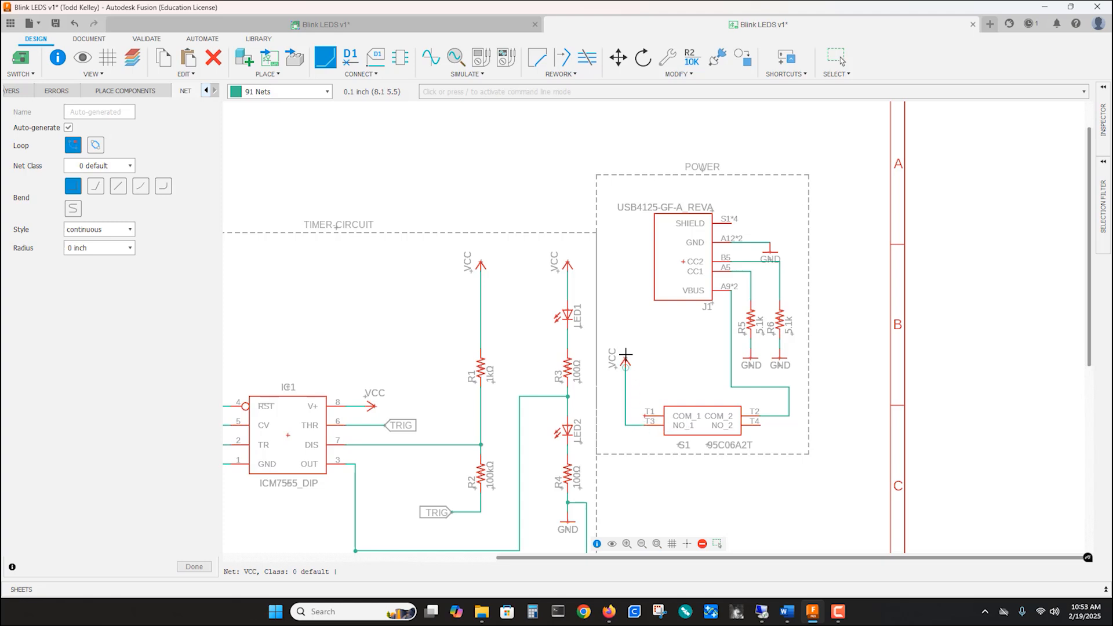
{"action": "scroll", "coordinate": [365, 279], "scroll_direction": "down", "scroll_amount": 2}
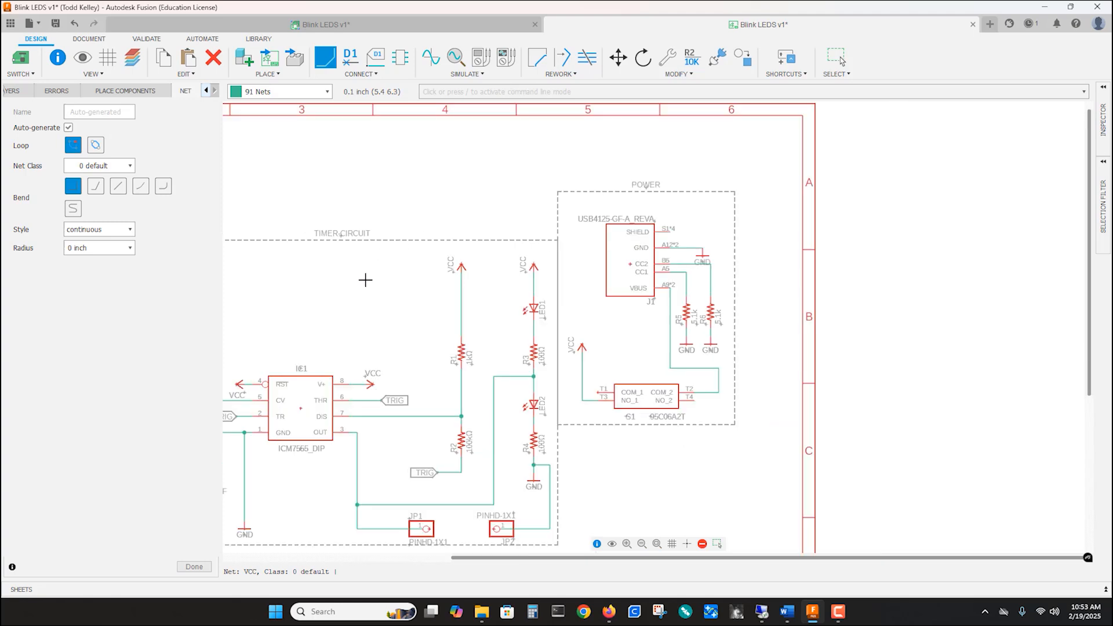
{"action": "scroll", "coordinate": [361, 277], "scroll_direction": "down", "scroll_amount": 2}
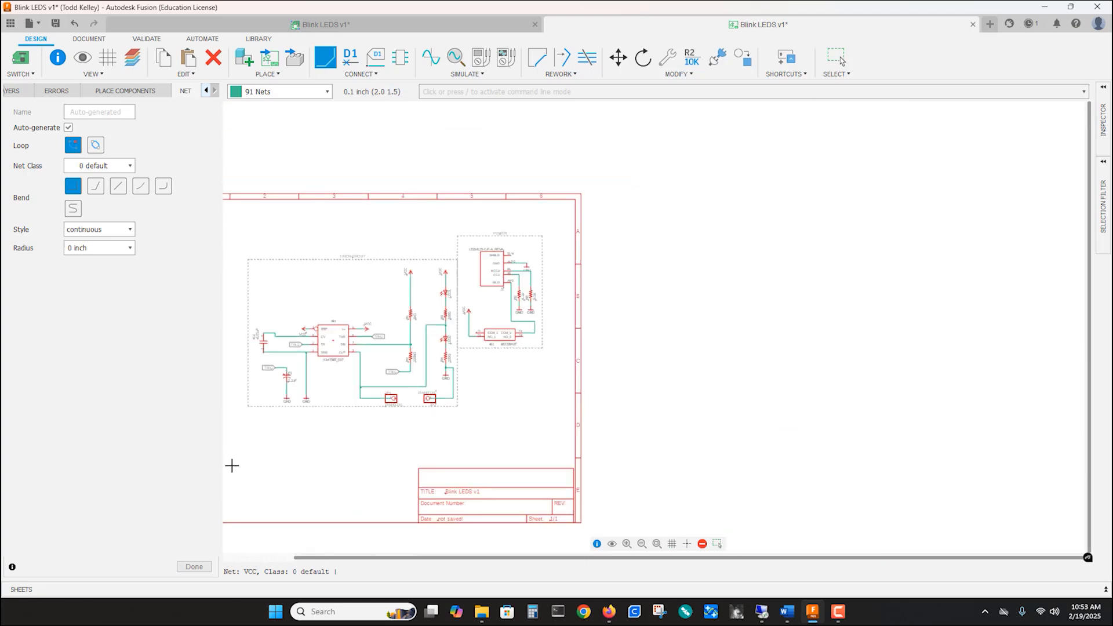
{"action": "scroll", "coordinate": [819, 423], "scroll_direction": "down", "scroll_amount": 2}
{"action": "scroll", "coordinate": [616, 447], "scroll_direction": "up", "scroll_amount": 2}
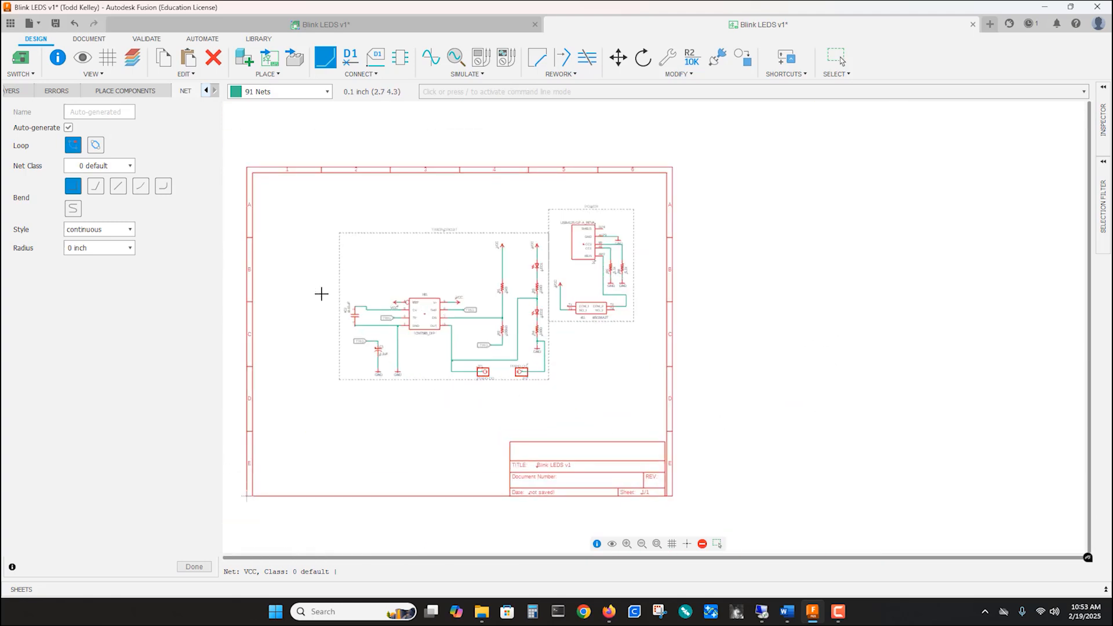
{"action": "scroll", "coordinate": [252, 155], "scroll_direction": "up", "scroll_amount": 1}
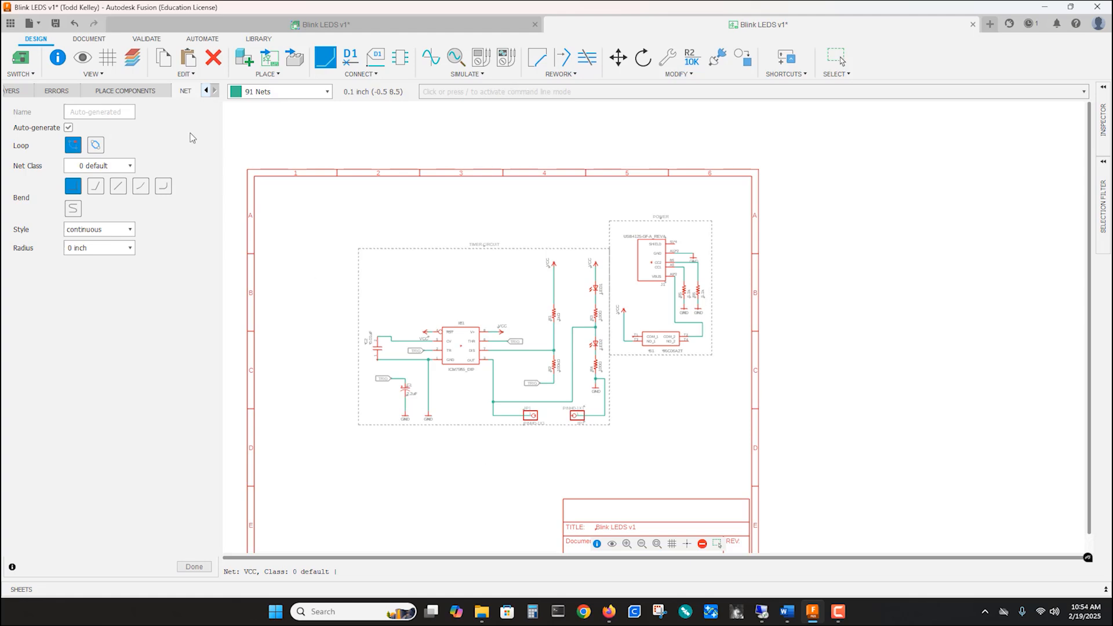
{"action": "left_click", "coordinate": [56, 24]}
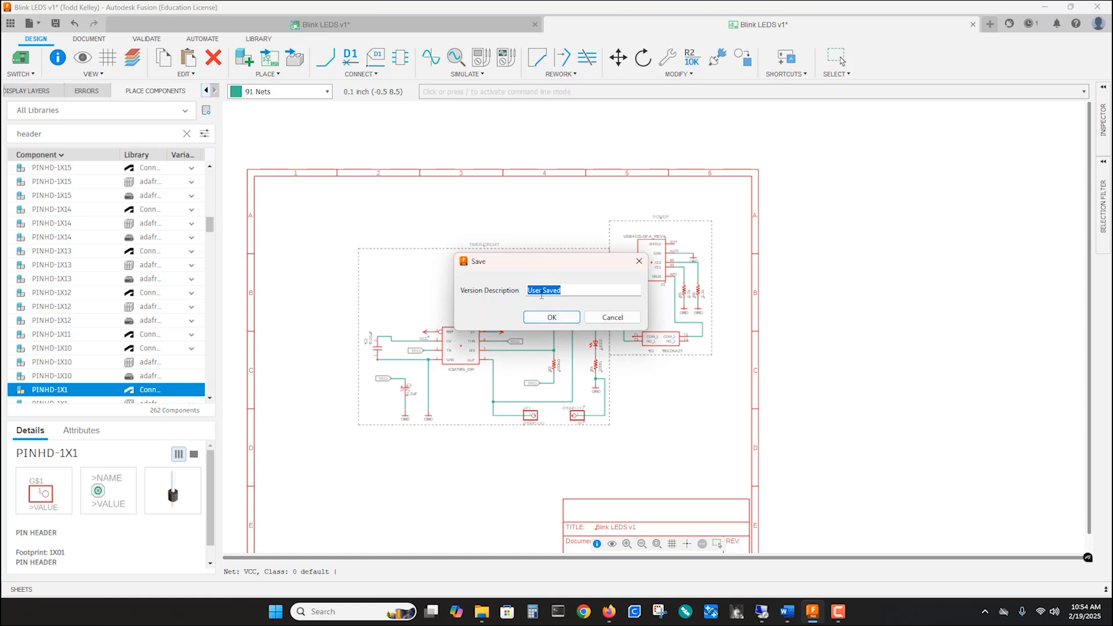
{"action": "left_click", "coordinate": [552, 318]}
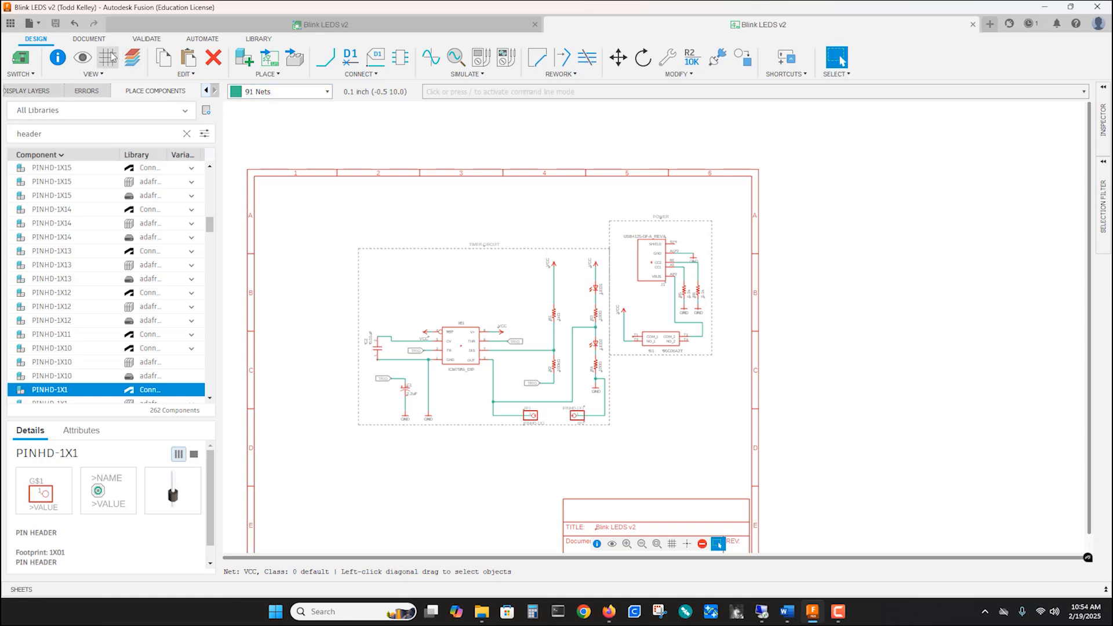
Generate the schematic's Bill of Materials, review the complete parts list, and close it
{"action": "left_click", "coordinate": [91, 39]}
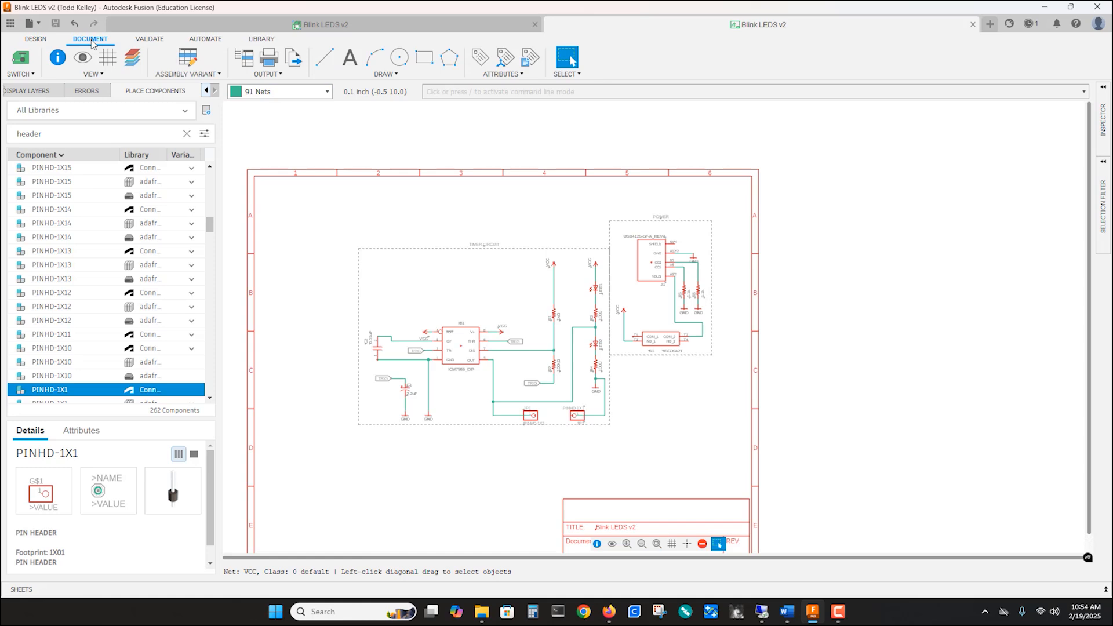
{"action": "left_click", "coordinate": [267, 75]}
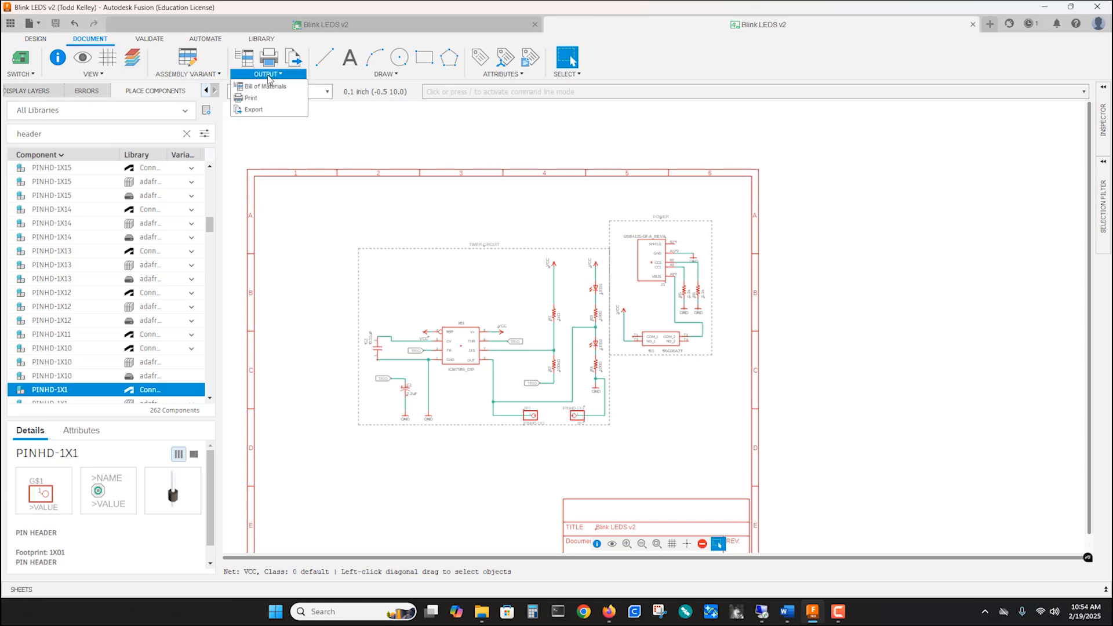
{"action": "left_click", "coordinate": [267, 86]}
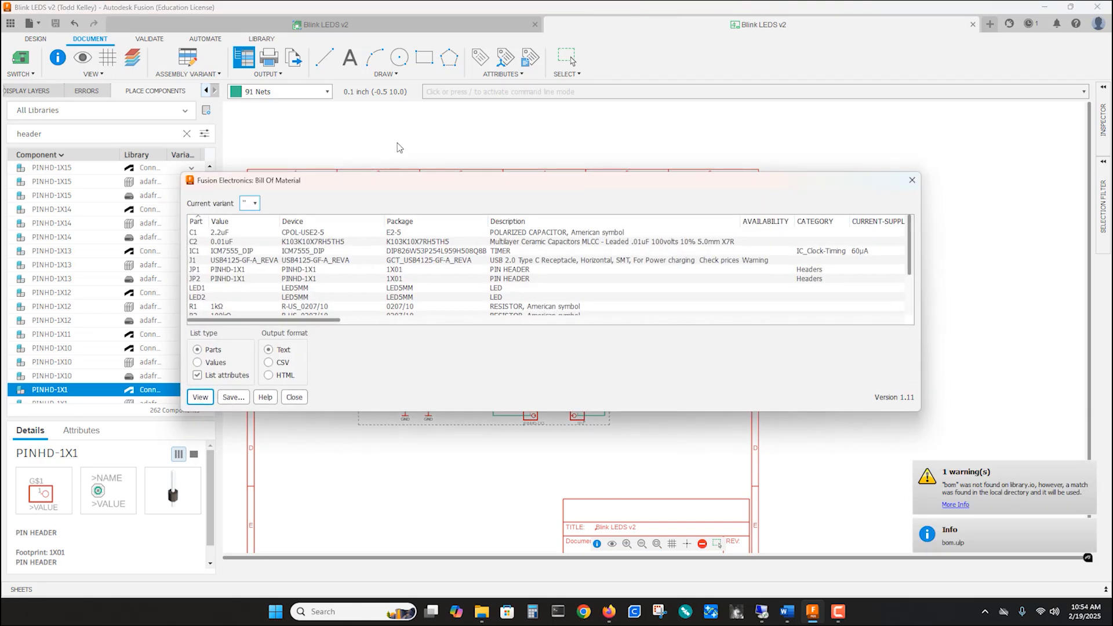
{"action": "left_click_drag", "start_coordinate": [398, 181], "coordinate": [399, 91]}
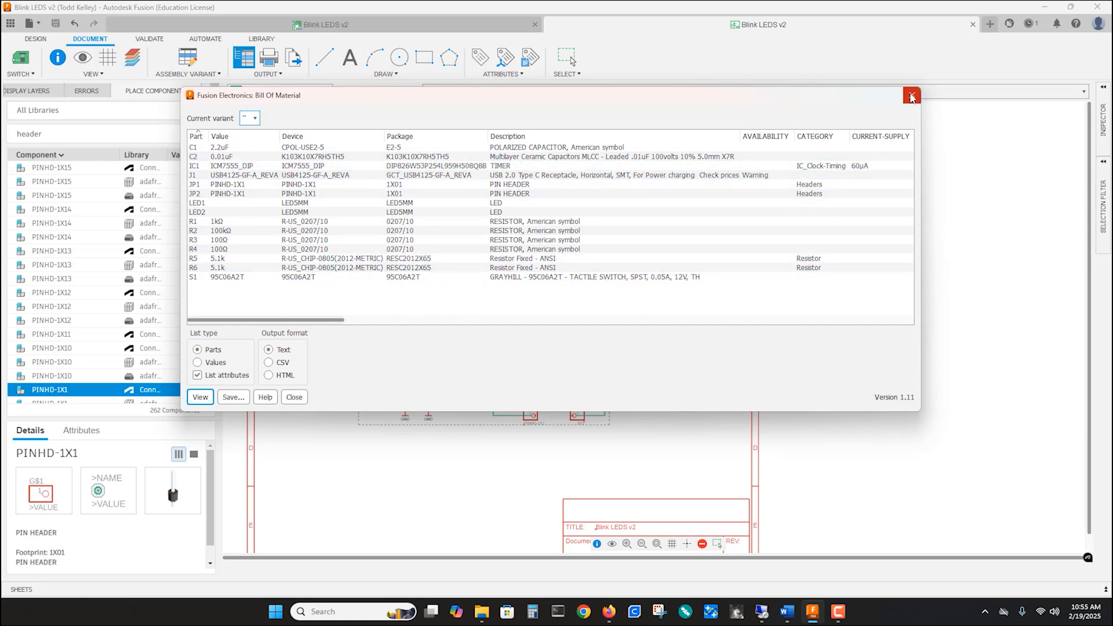
{"action": "left_click", "coordinate": [911, 95]}
Print the current schematic sheet in black on Letter paper, landscape, centered, full area, at scale factor 0.9
{"action": "left_click", "coordinate": [268, 75]}
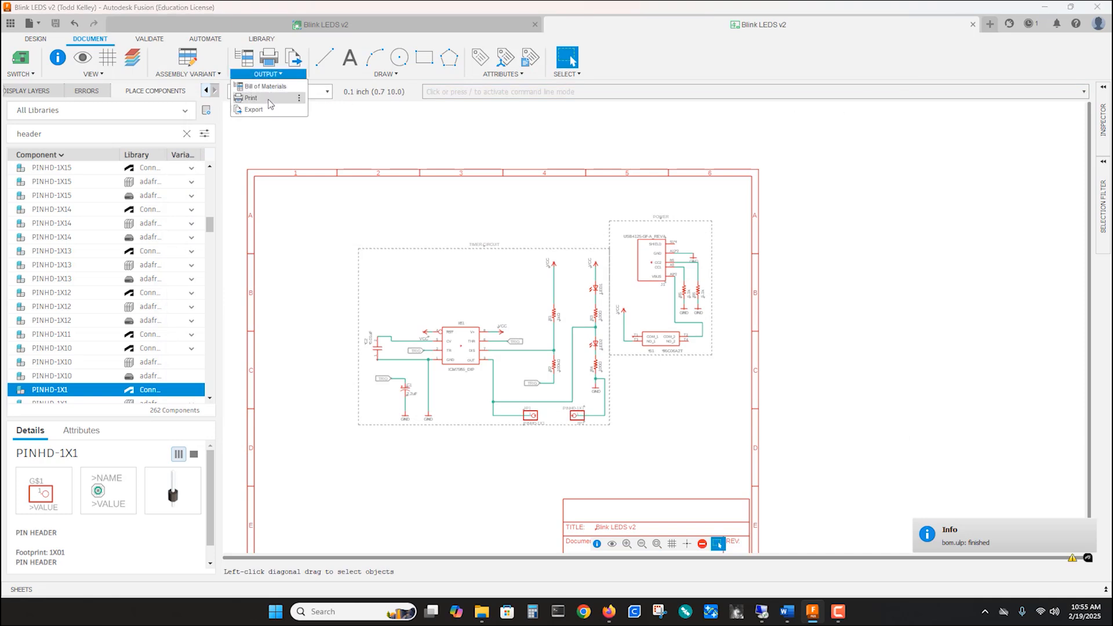
{"action": "left_click", "coordinate": [269, 99]}
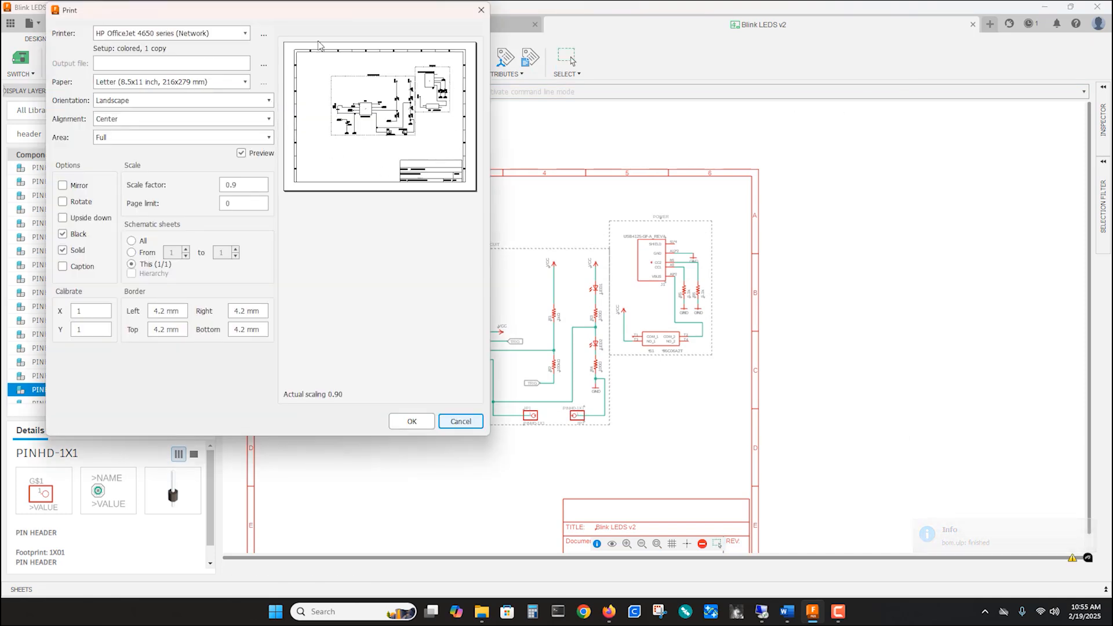
{"action": "left_click", "coordinate": [407, 422]}
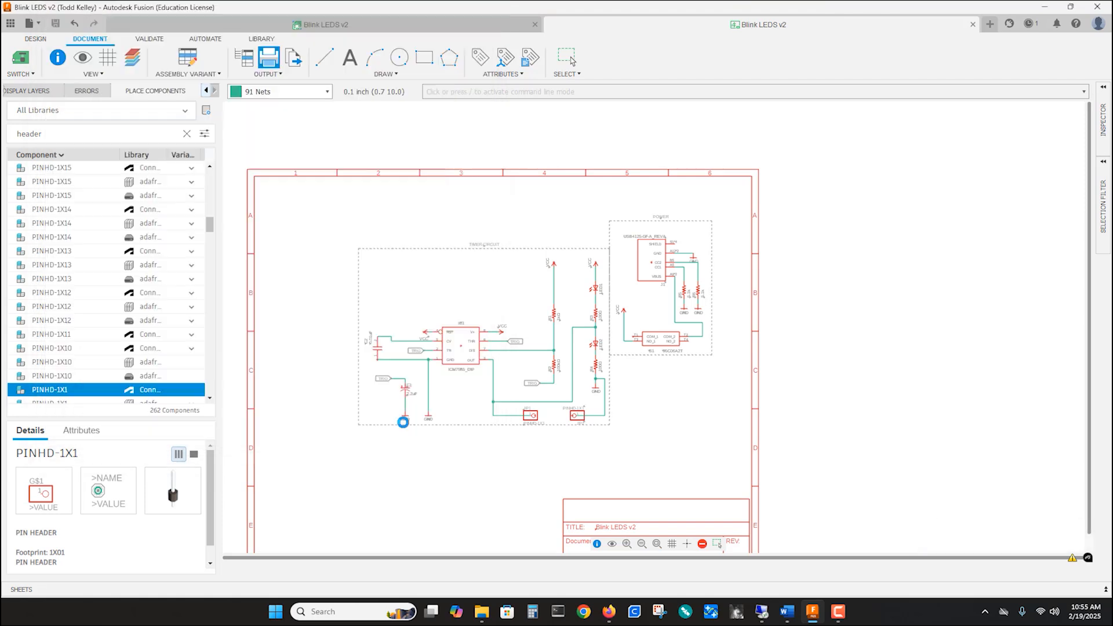